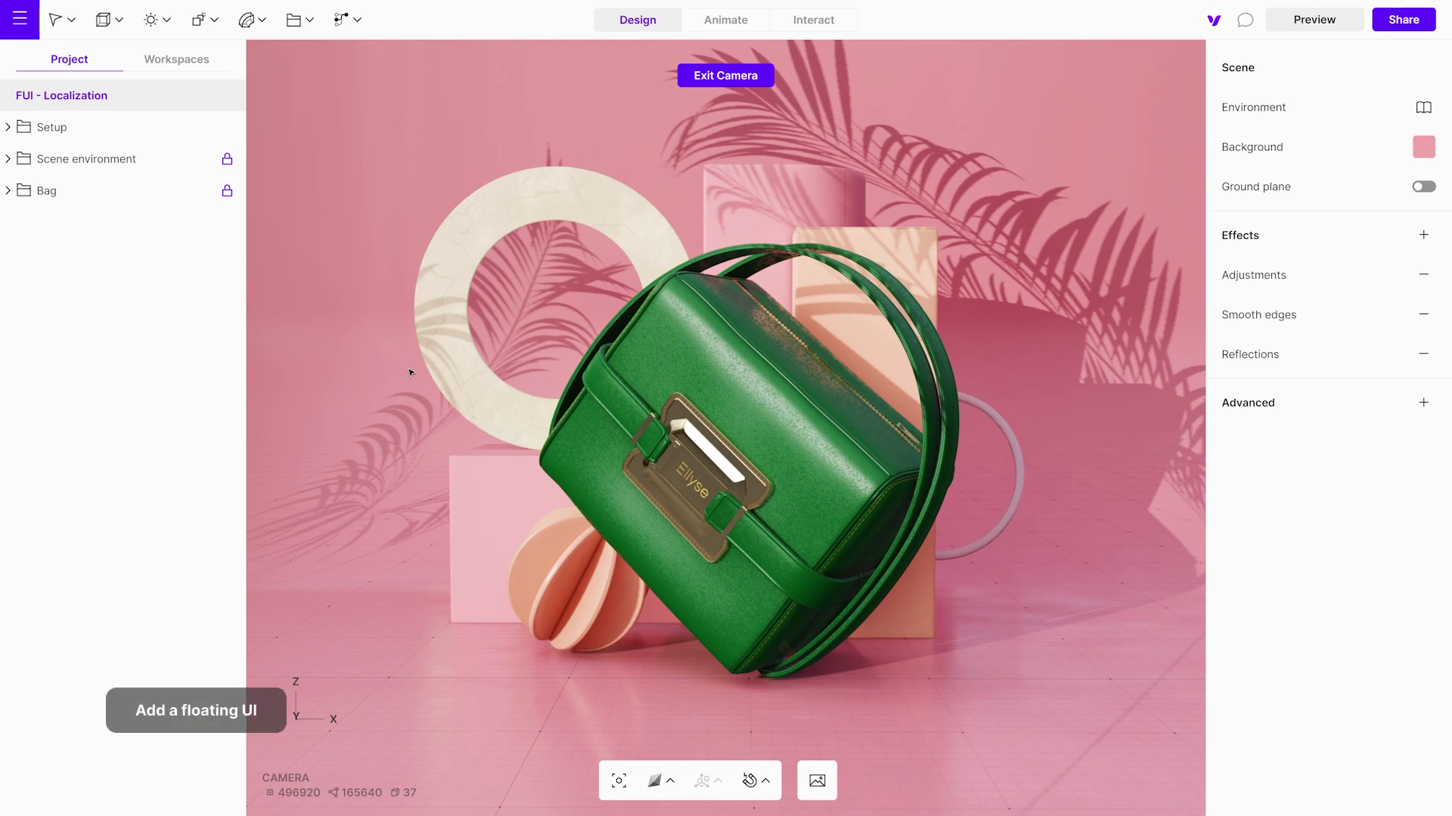
Step: Add a floating UI to the scene and rename it "Floating UI - EN"
left_click(357, 21)
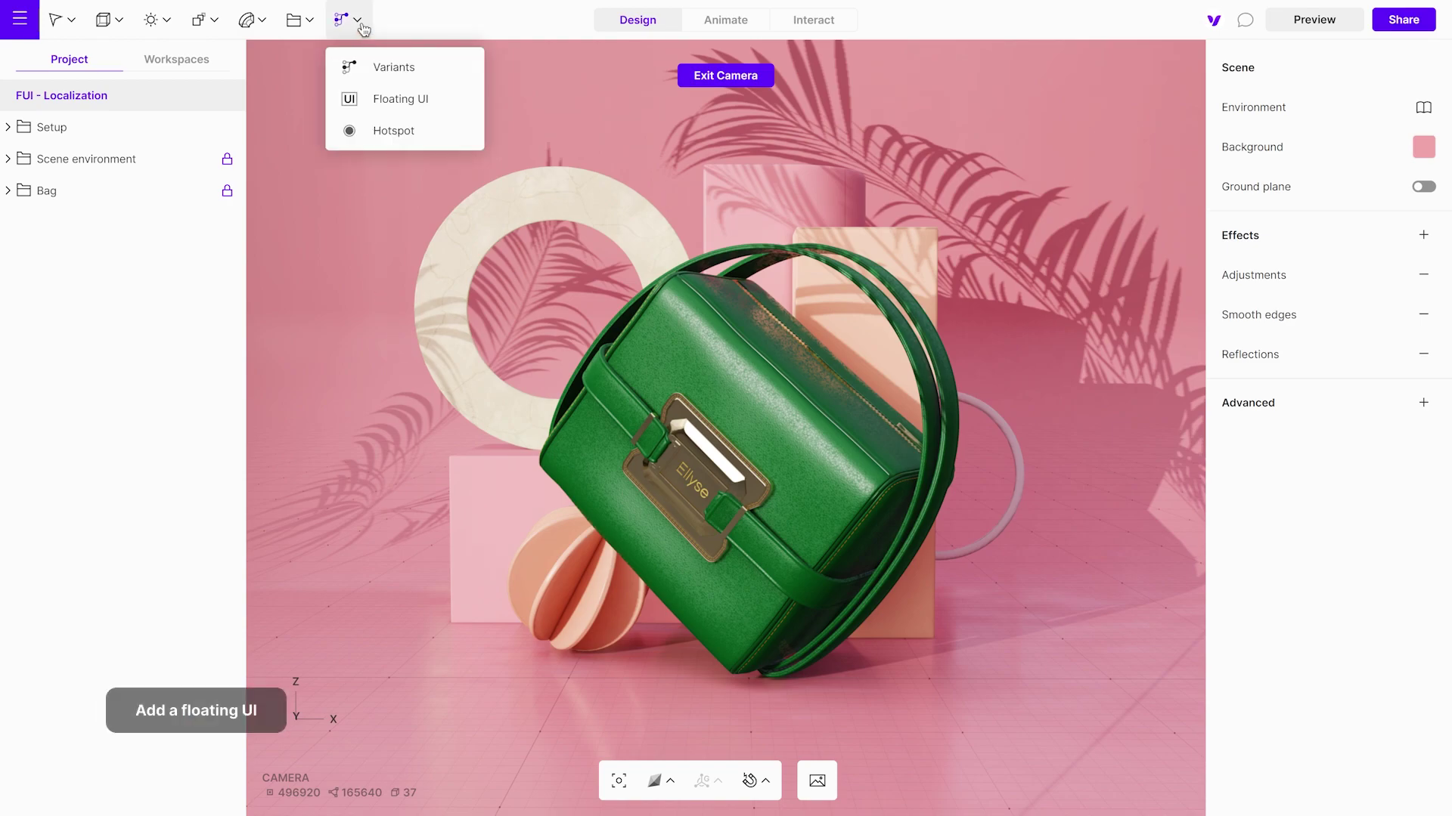
left_click(379, 99)
double_click(109, 127)
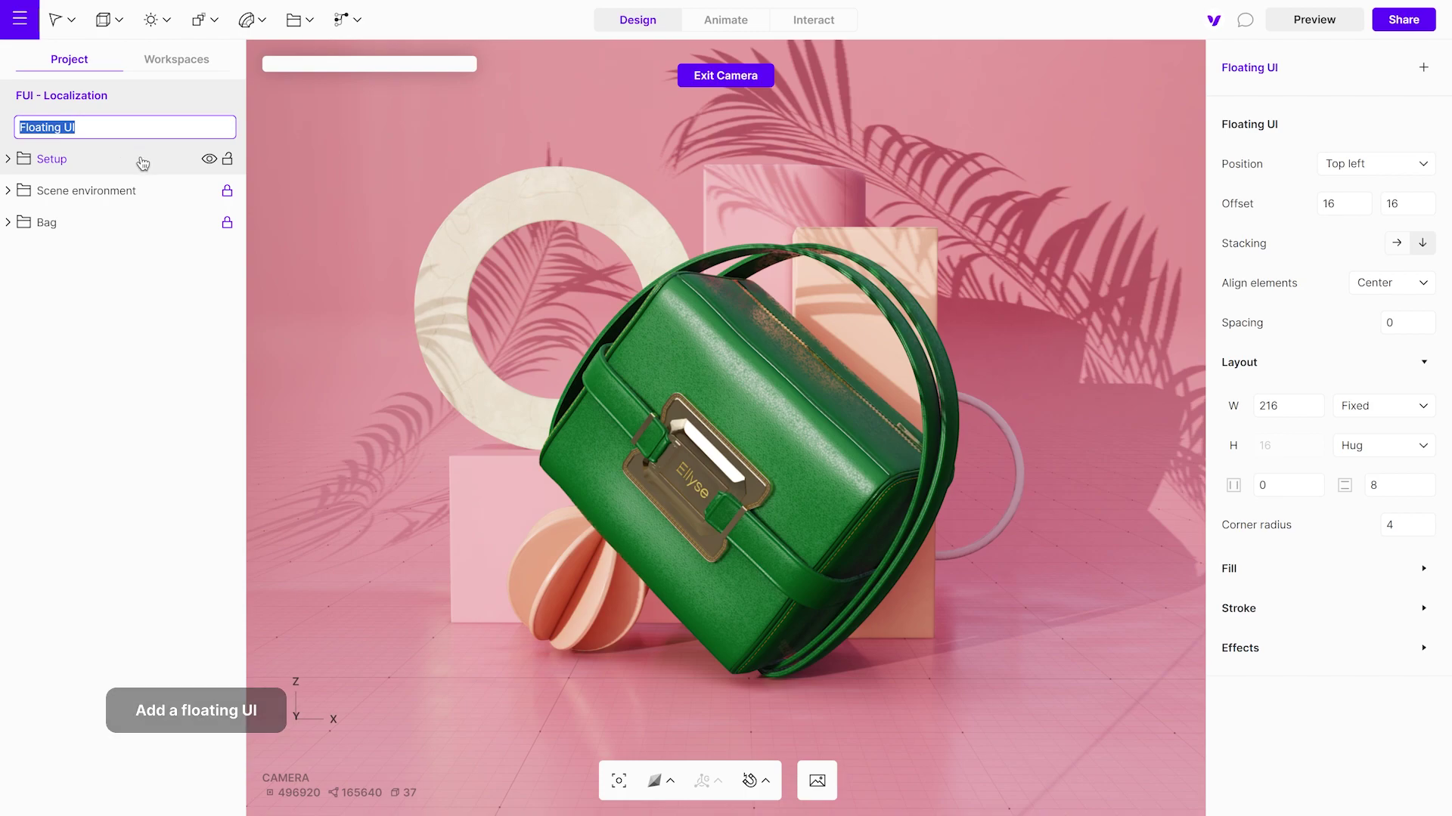
key("End")
type("- EN")
key("Return")
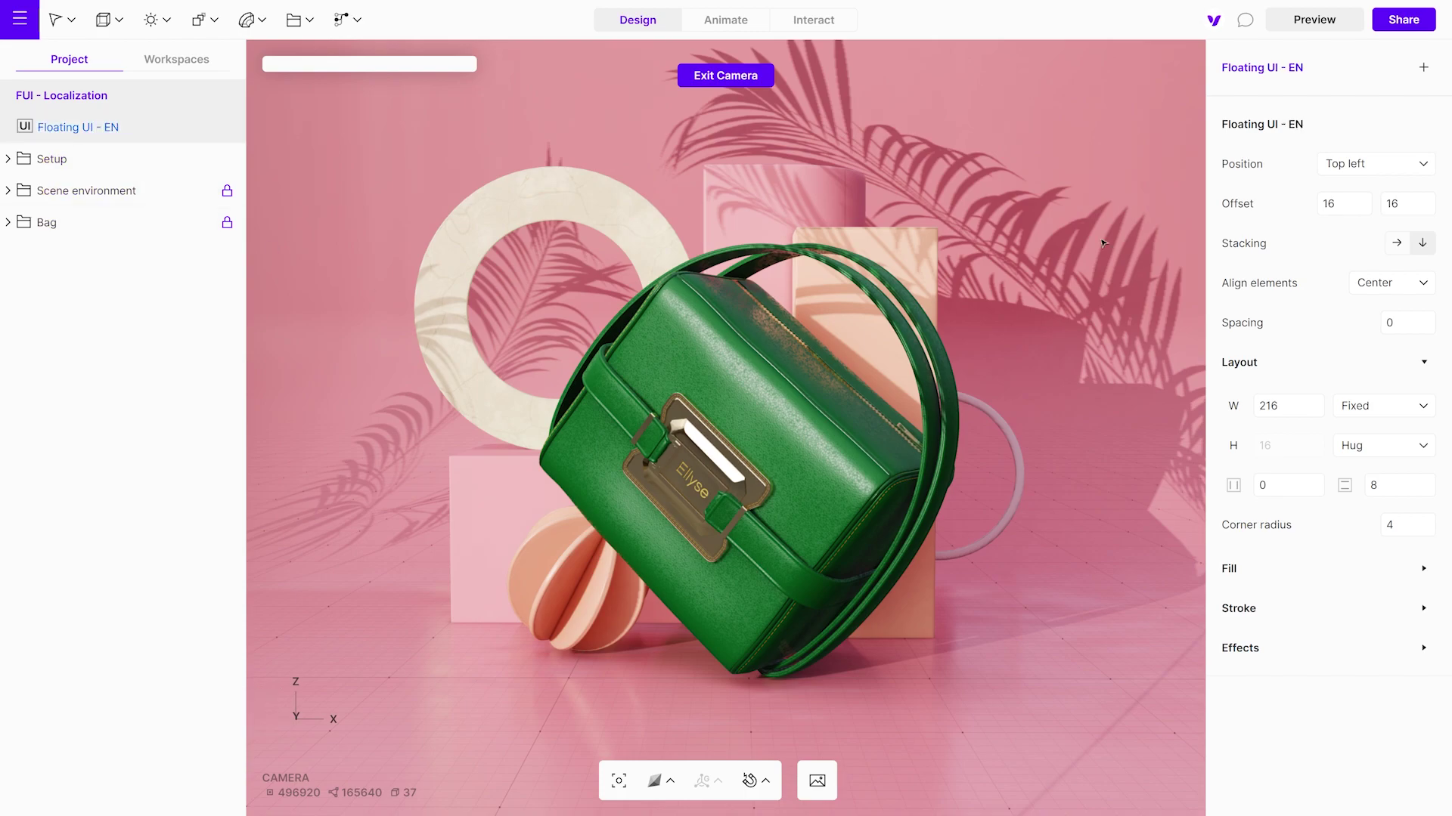
Step: Add a text element to the floating UI reading "MINI DESIGNER BAG"
left_click(1424, 69)
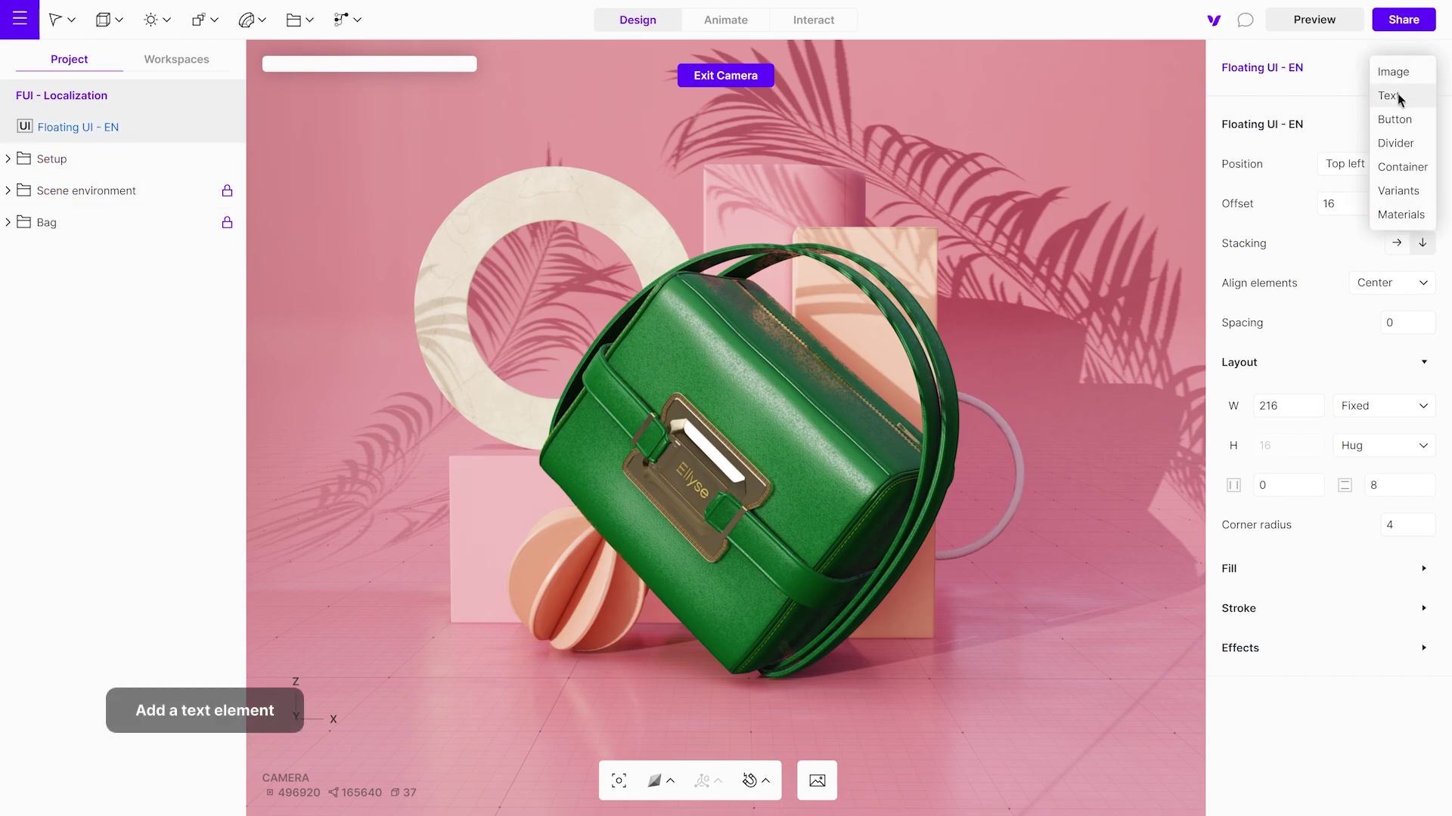
left_click(1397, 93)
double_click(1267, 205)
type("MINI DESIGNER BAG")
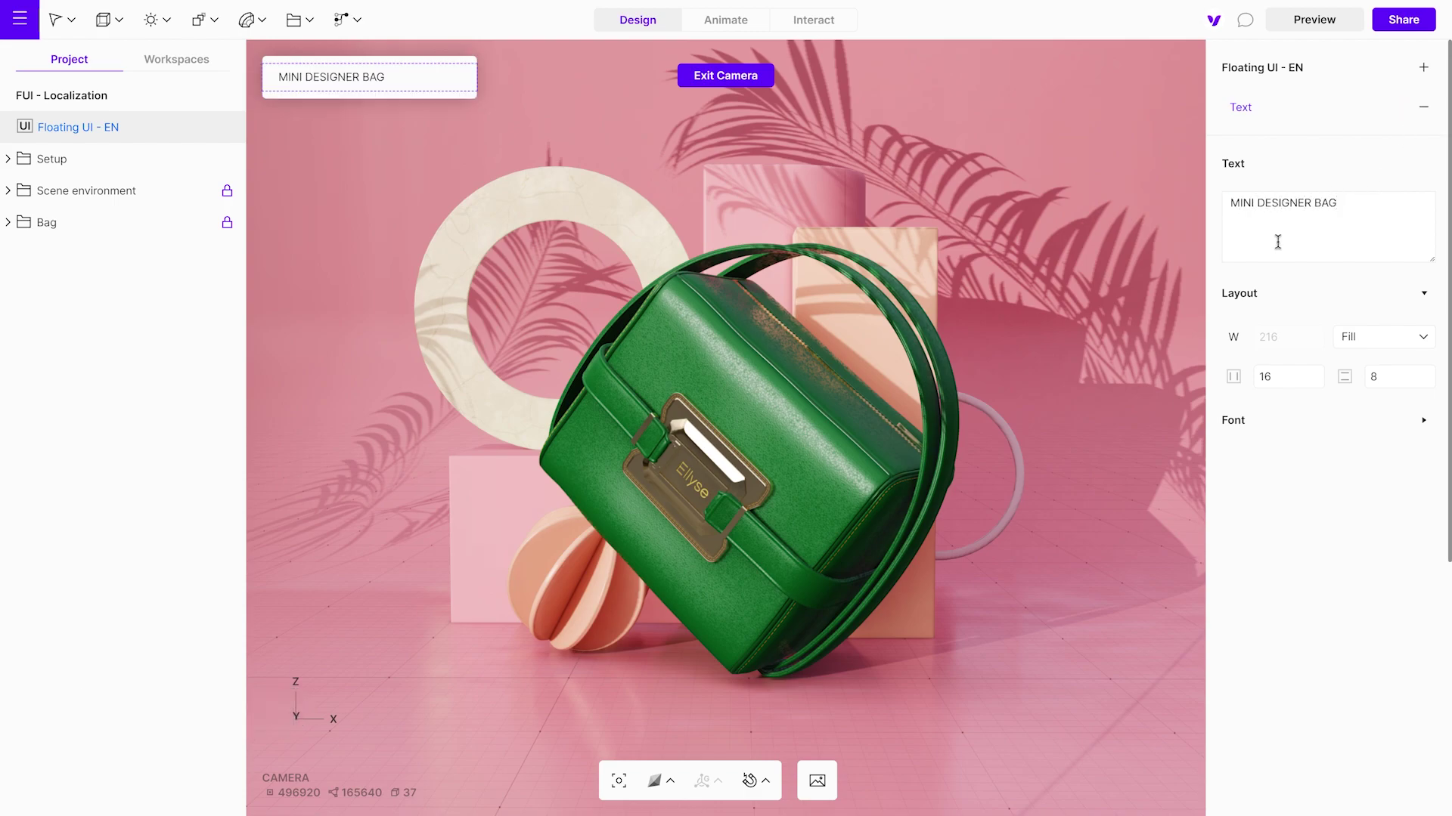
Step: Set the "MINI DESIGNER BAG" text to the Fira Sans font with default color 2D3269
left_click(1423, 419)
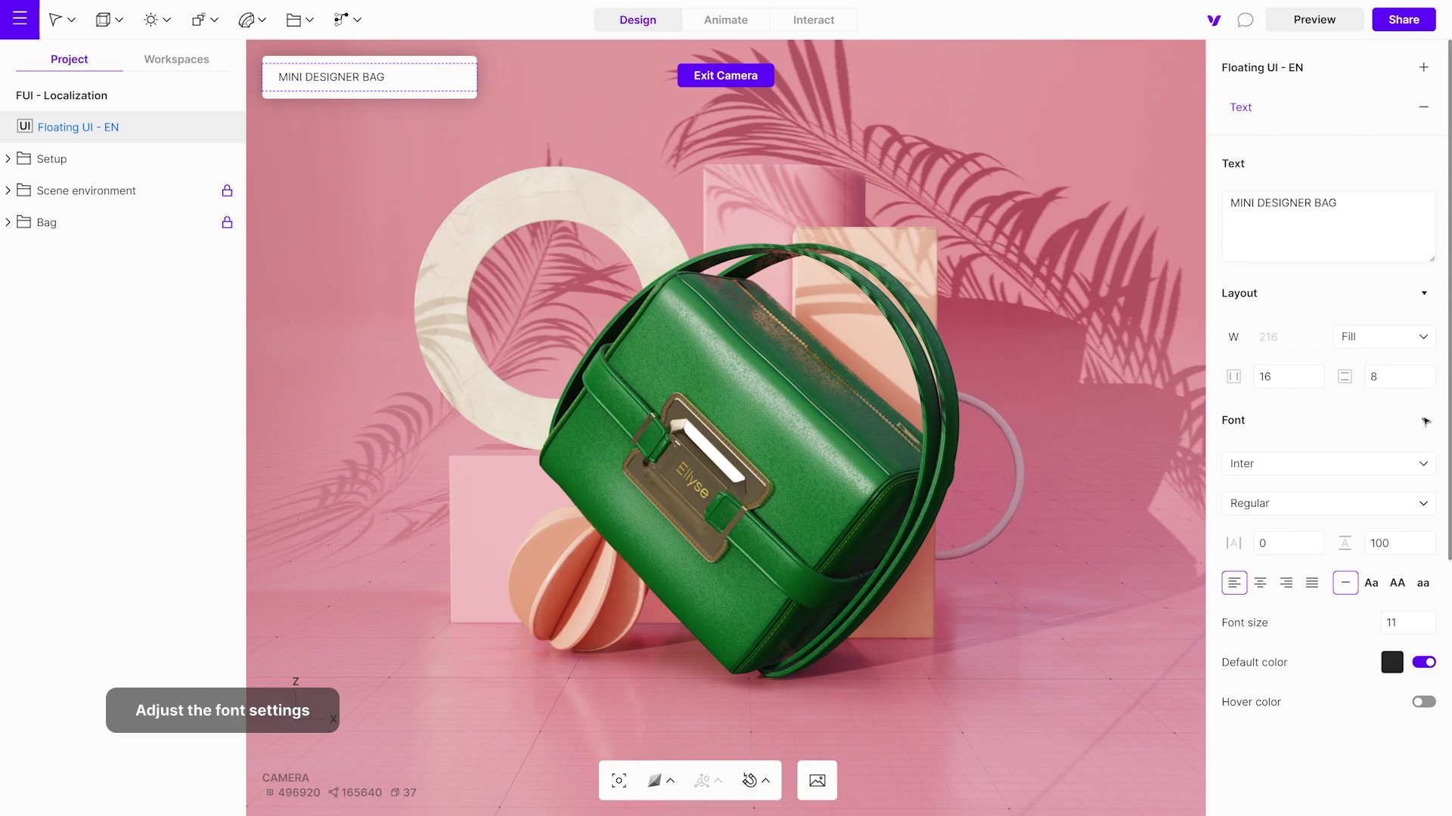
left_click(1315, 477)
scroll(1315, 477, "up", 15)
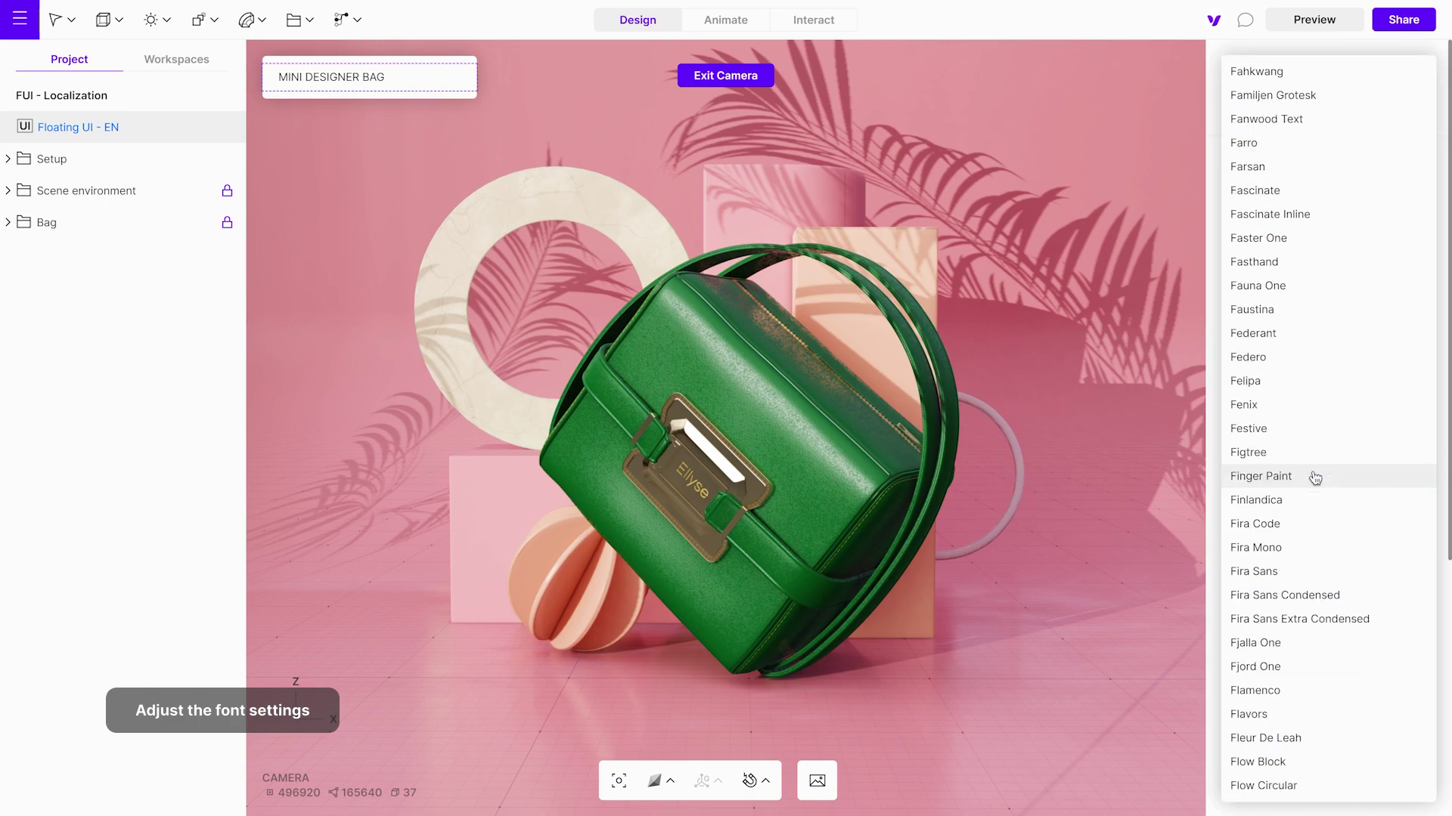
left_click(1285, 571)
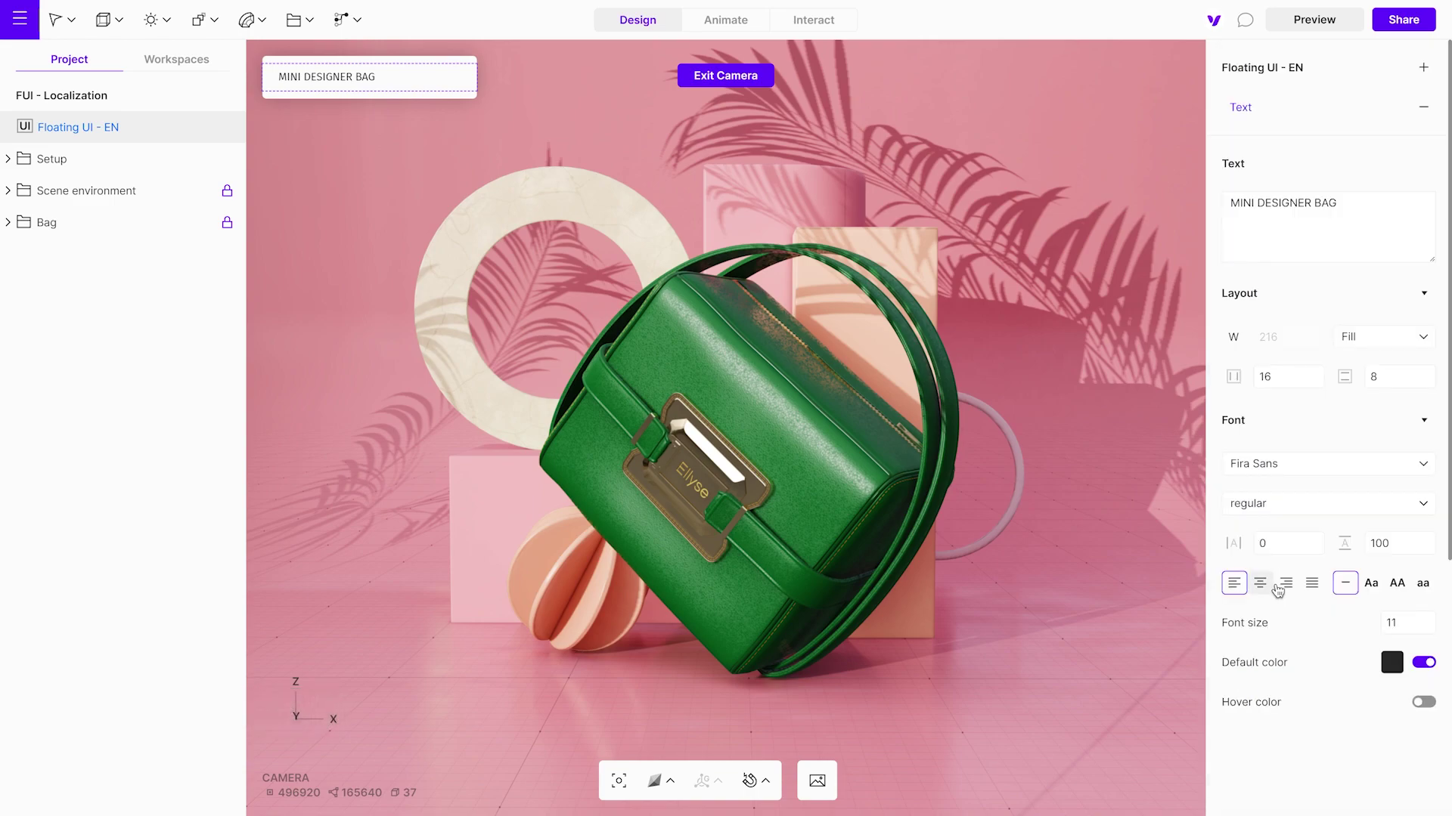
left_click(1391, 662)
left_click(1105, 783)
type("2D3269")
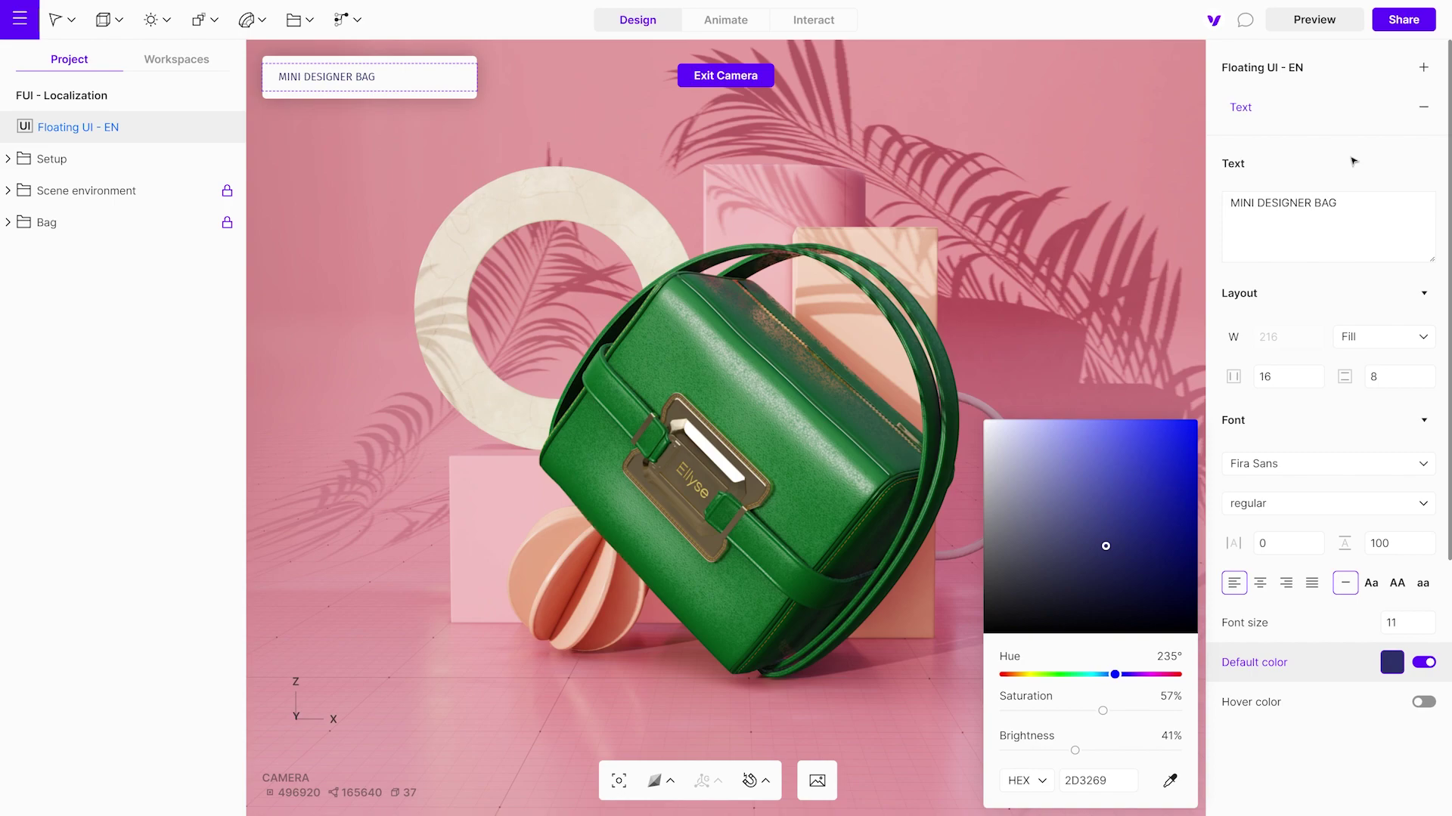
Step: Duplicate the text element and turn the lower one into the title "Ellyse Leather Bag" at font size 21
left_click(1360, 110)
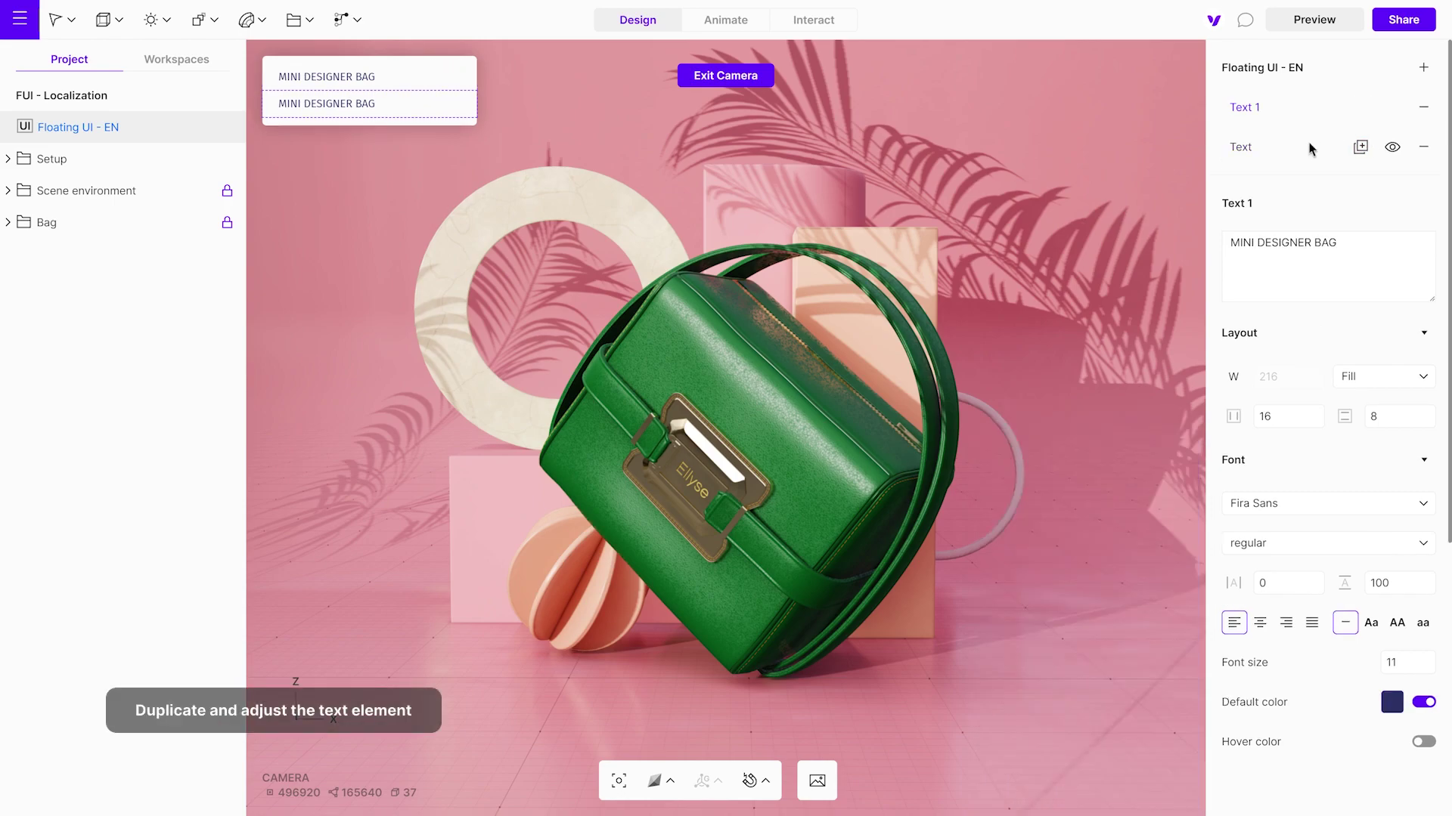
triple_click(1336, 247)
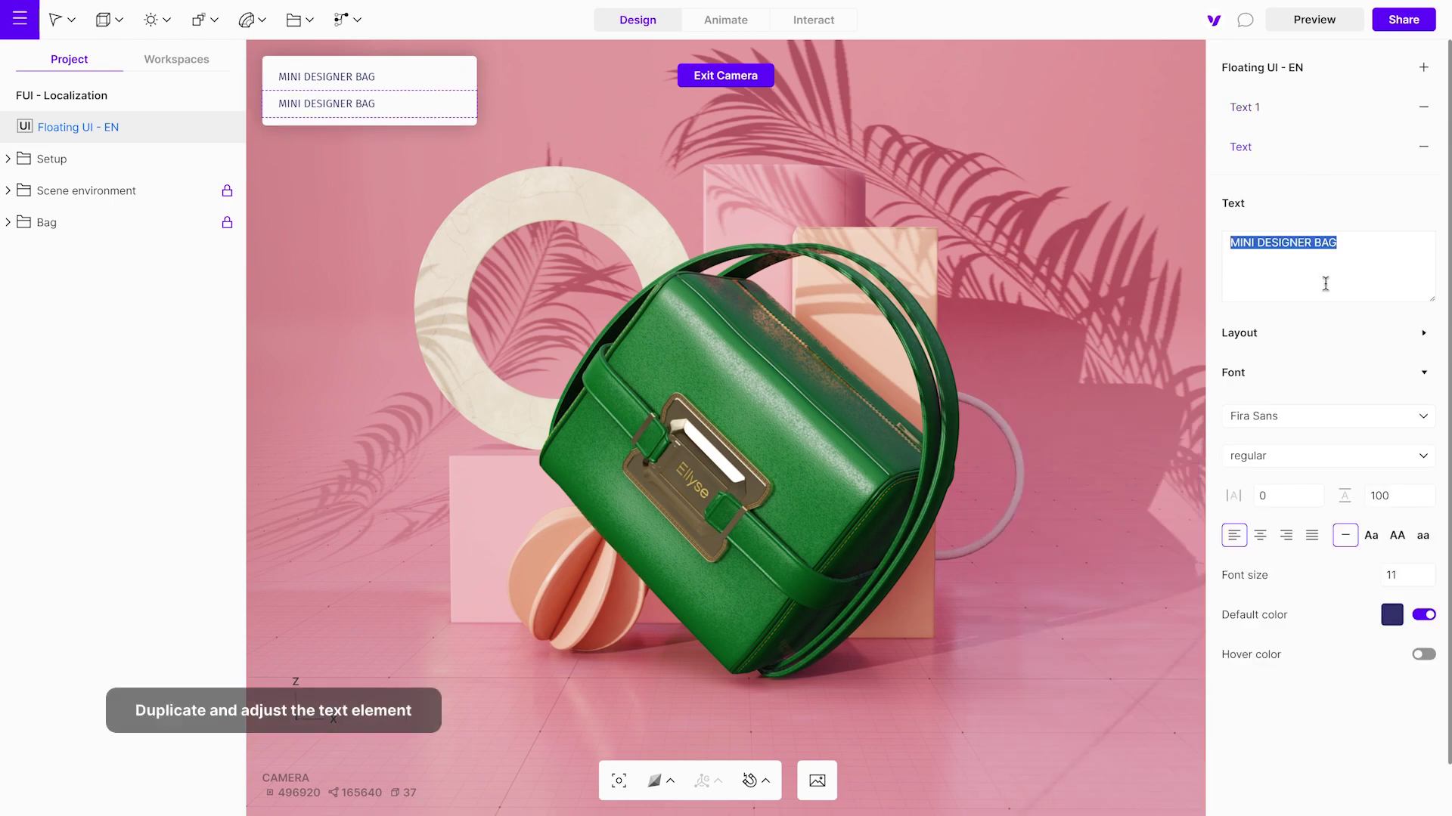
type("Ellyse Leather Bag")
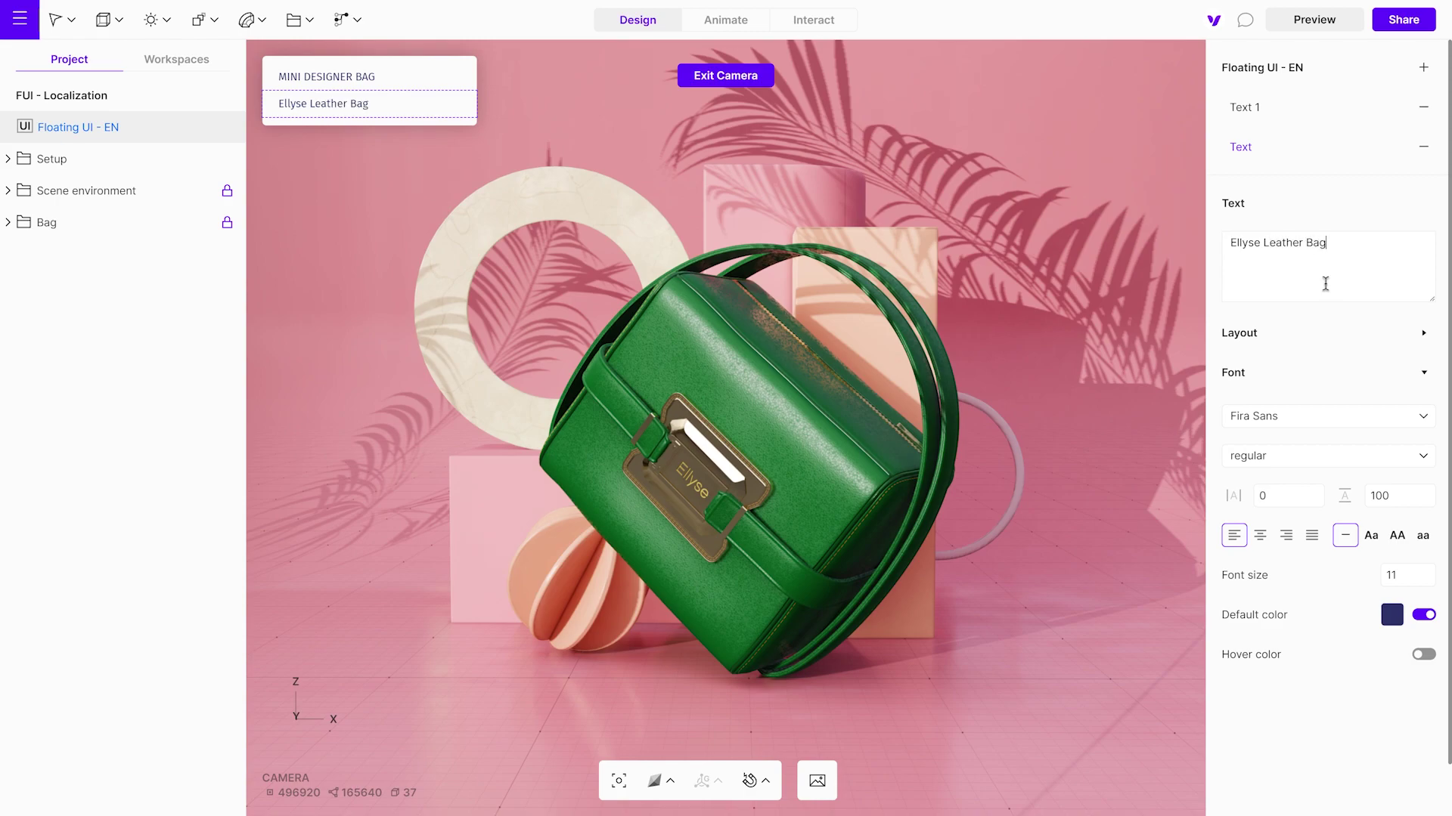
left_click(1397, 577)
type("21")
key("Return")
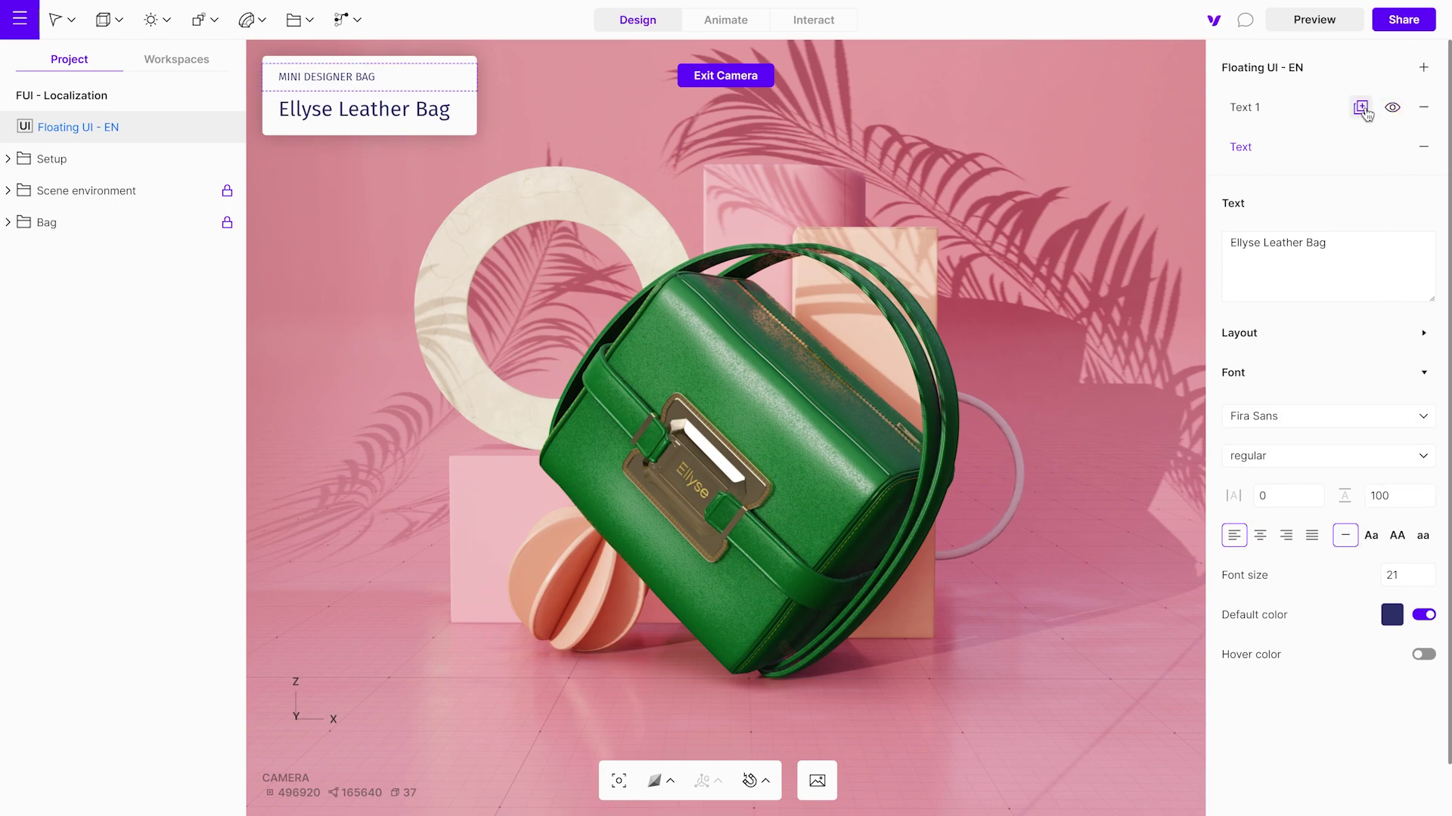
Step: Place a copy of the "MINI DESIGNER BAG" text below the title and replace its wording with the description beginning "You can always rely on Ellyse"
left_click(1361, 108)
left_click_drag(1269, 107, 1268, 205)
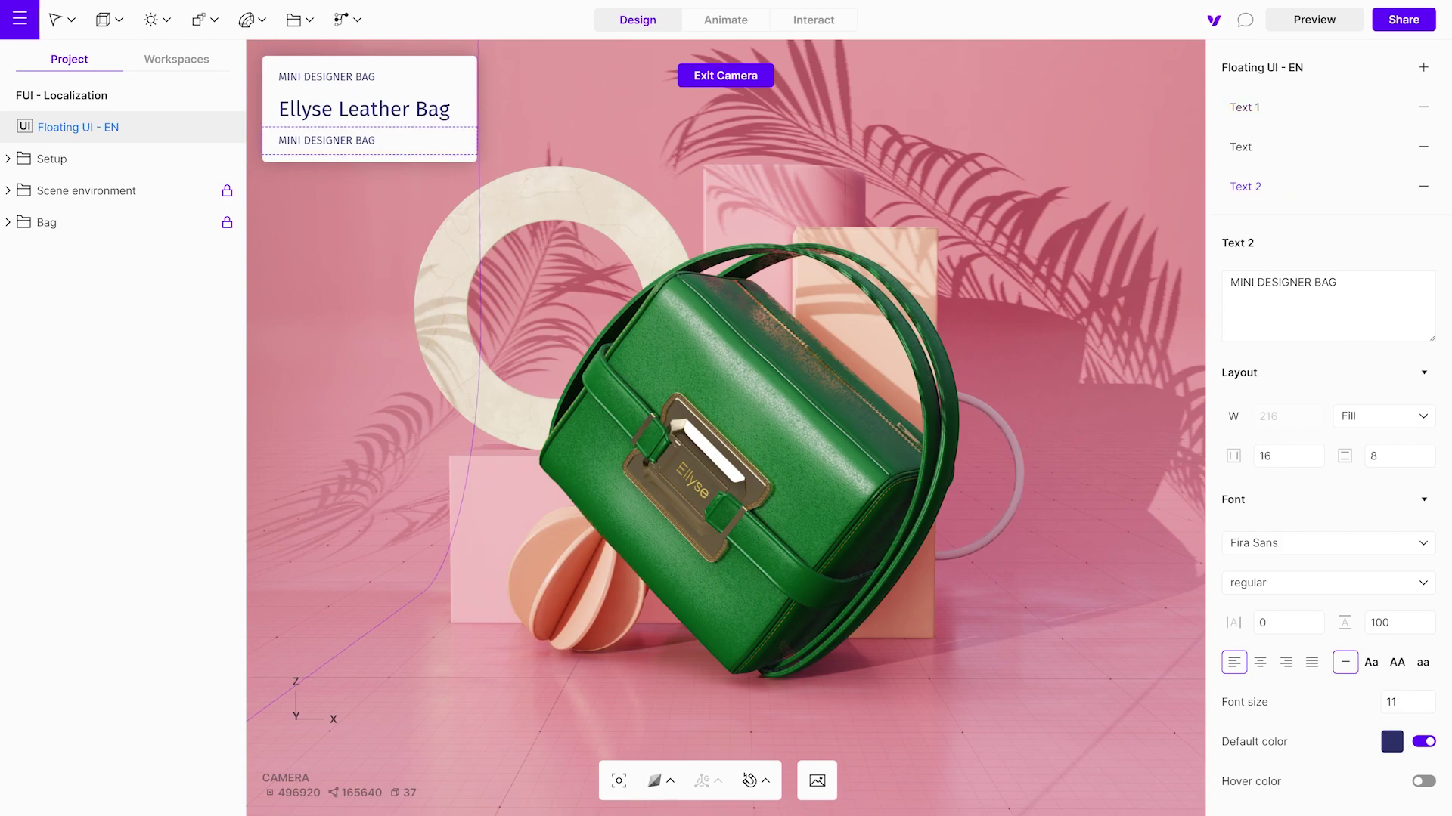
triple_click(1318, 283)
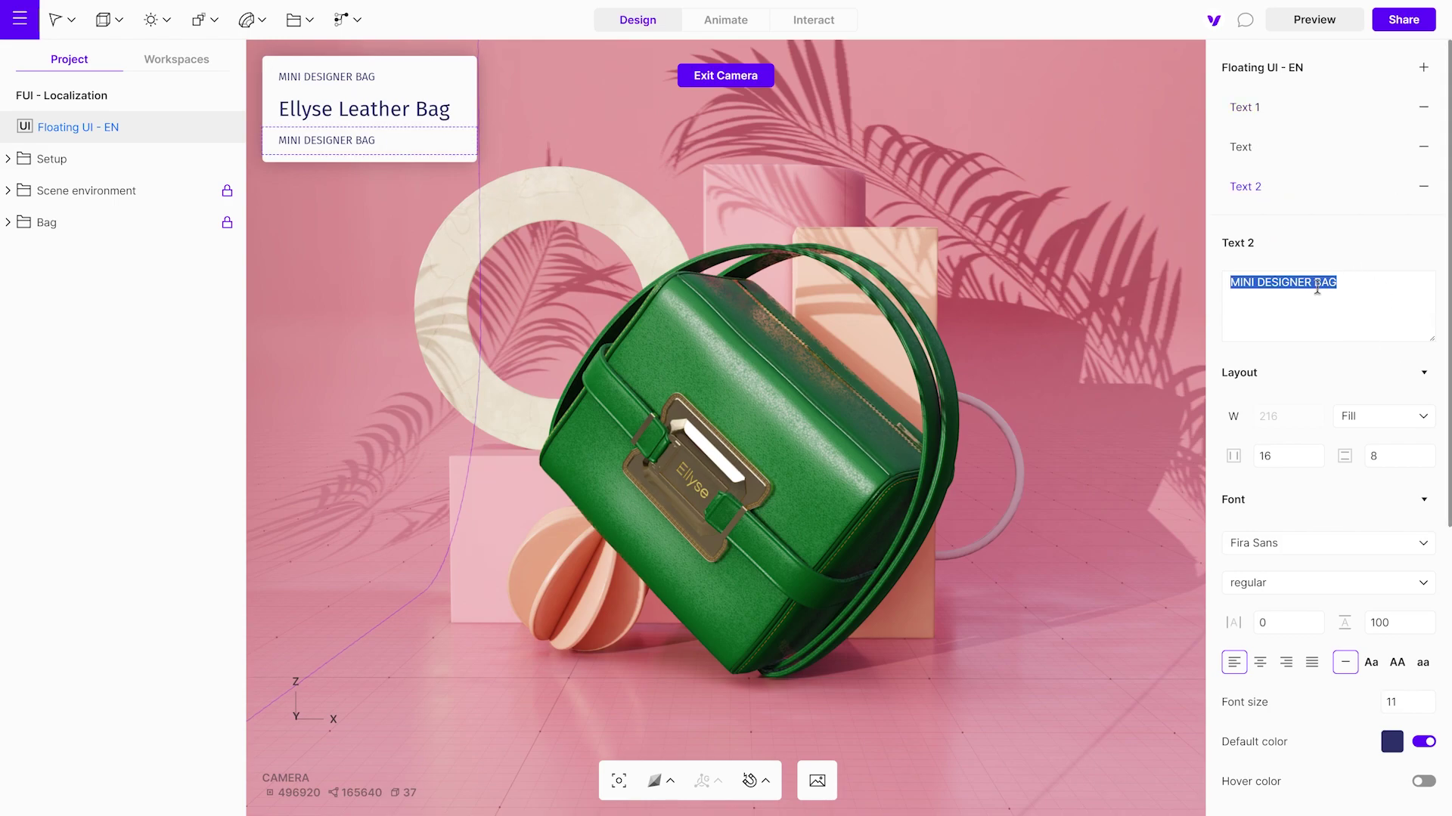
type("You can always rely on Ellyse to inject a little elegance into your wardrobe, and this top handled leather bag will do just that. The style has an attachable shoulder strap too.")
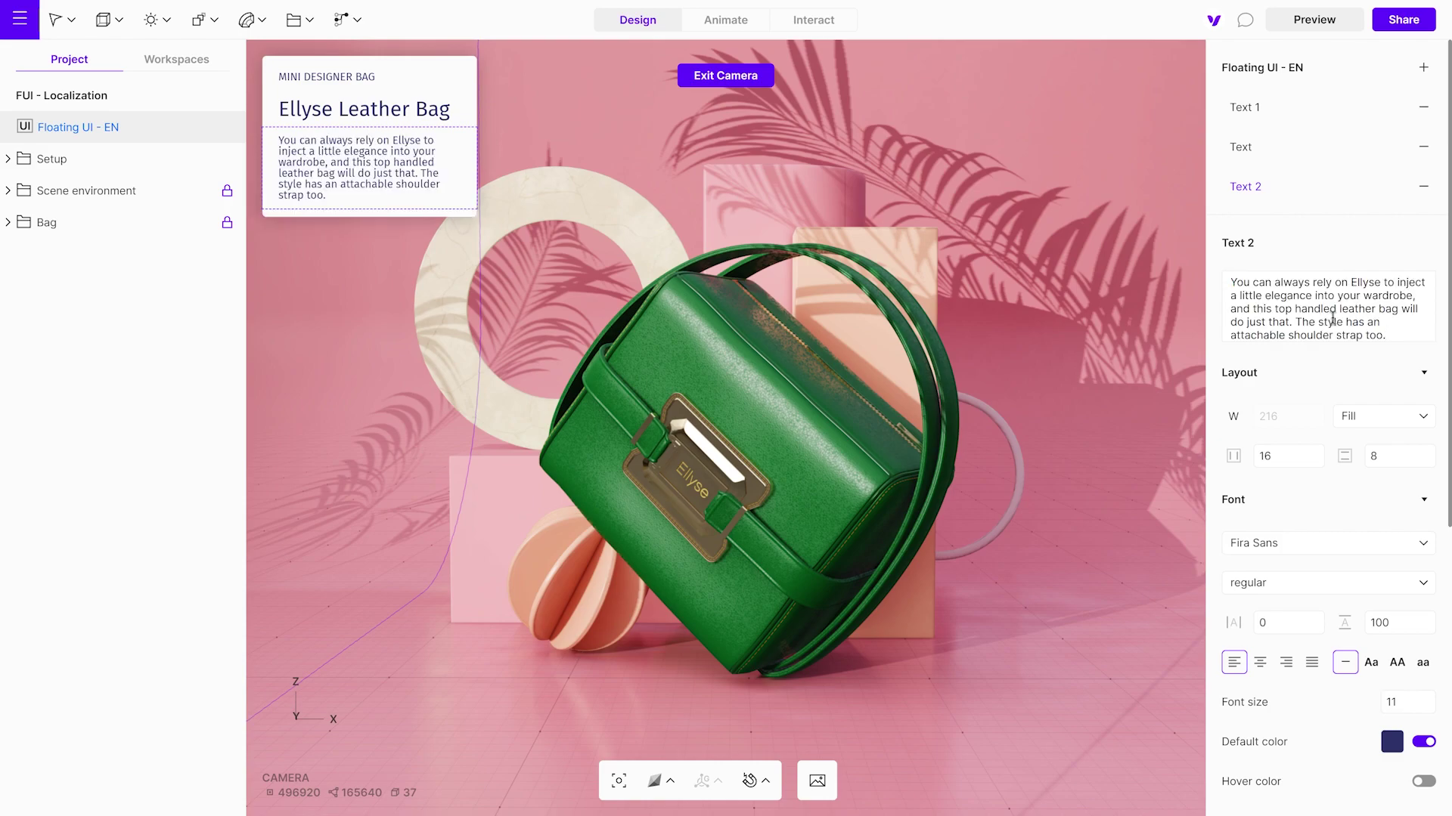
Step: Place another copy of the "MINI DESIGNER BAG" text below the description and change its wording to "$ 1980"
left_click(1360, 106)
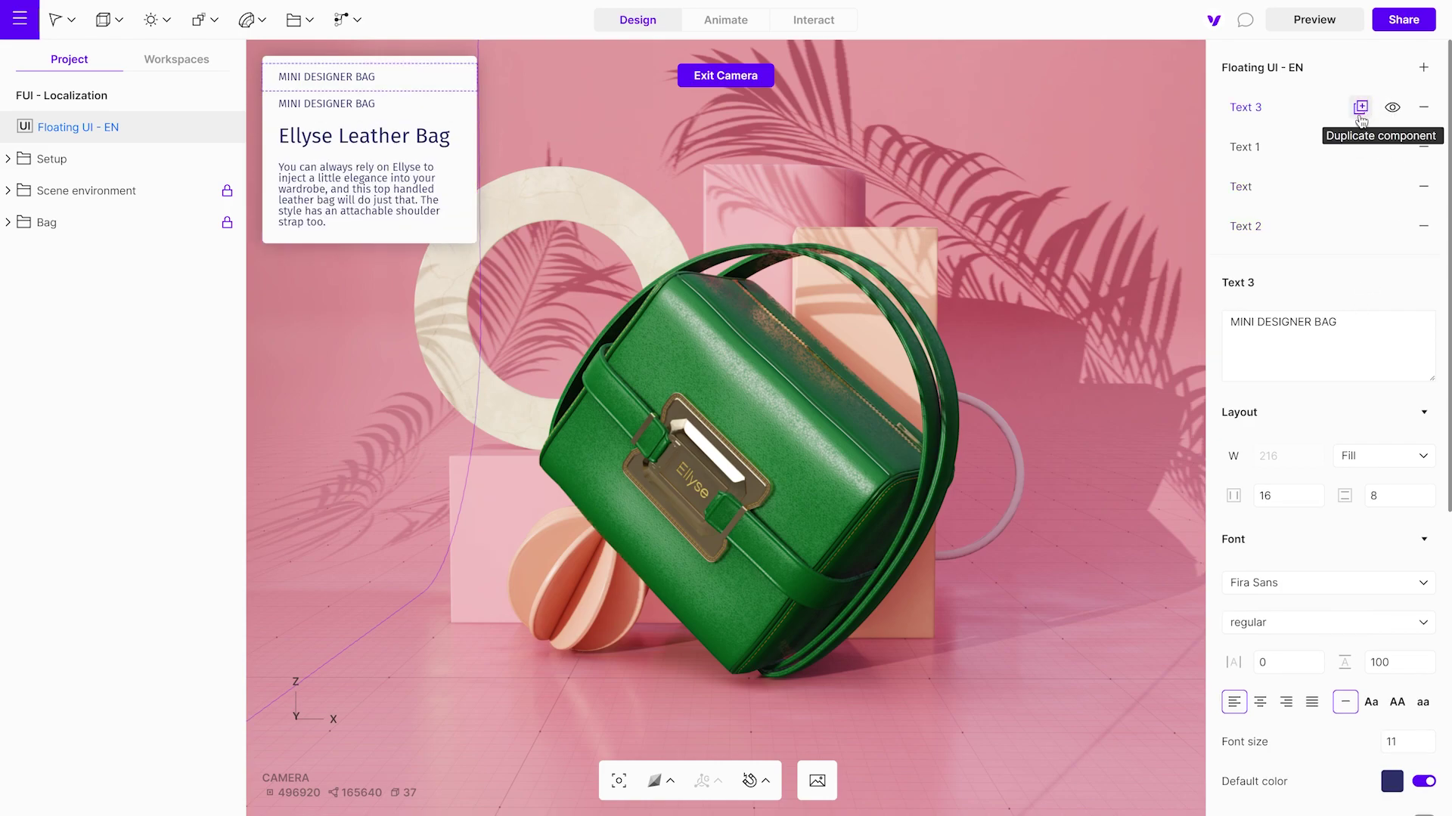
left_click_drag(1288, 116, 1279, 237)
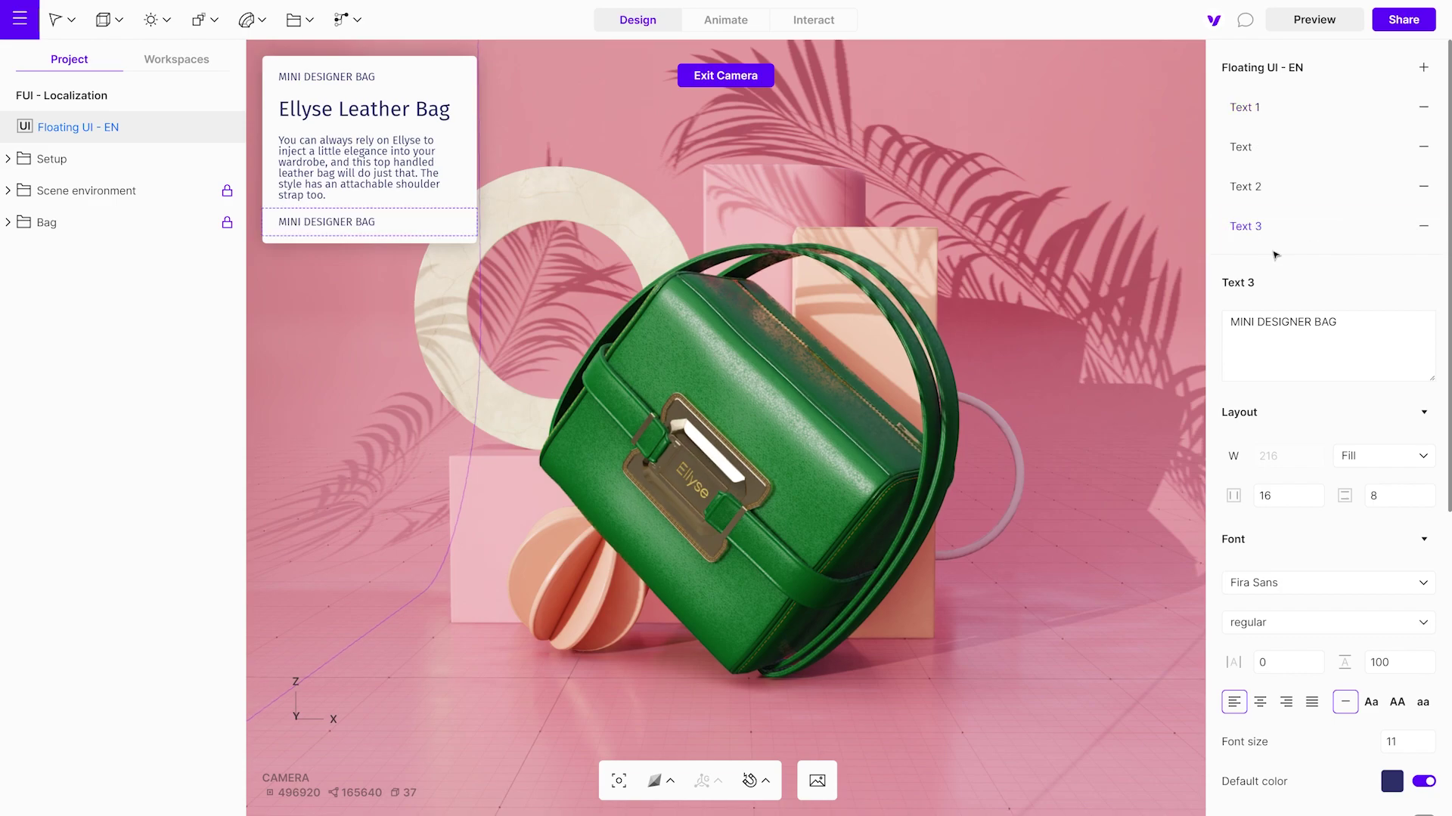
triple_click(1268, 323)
type("$ ")
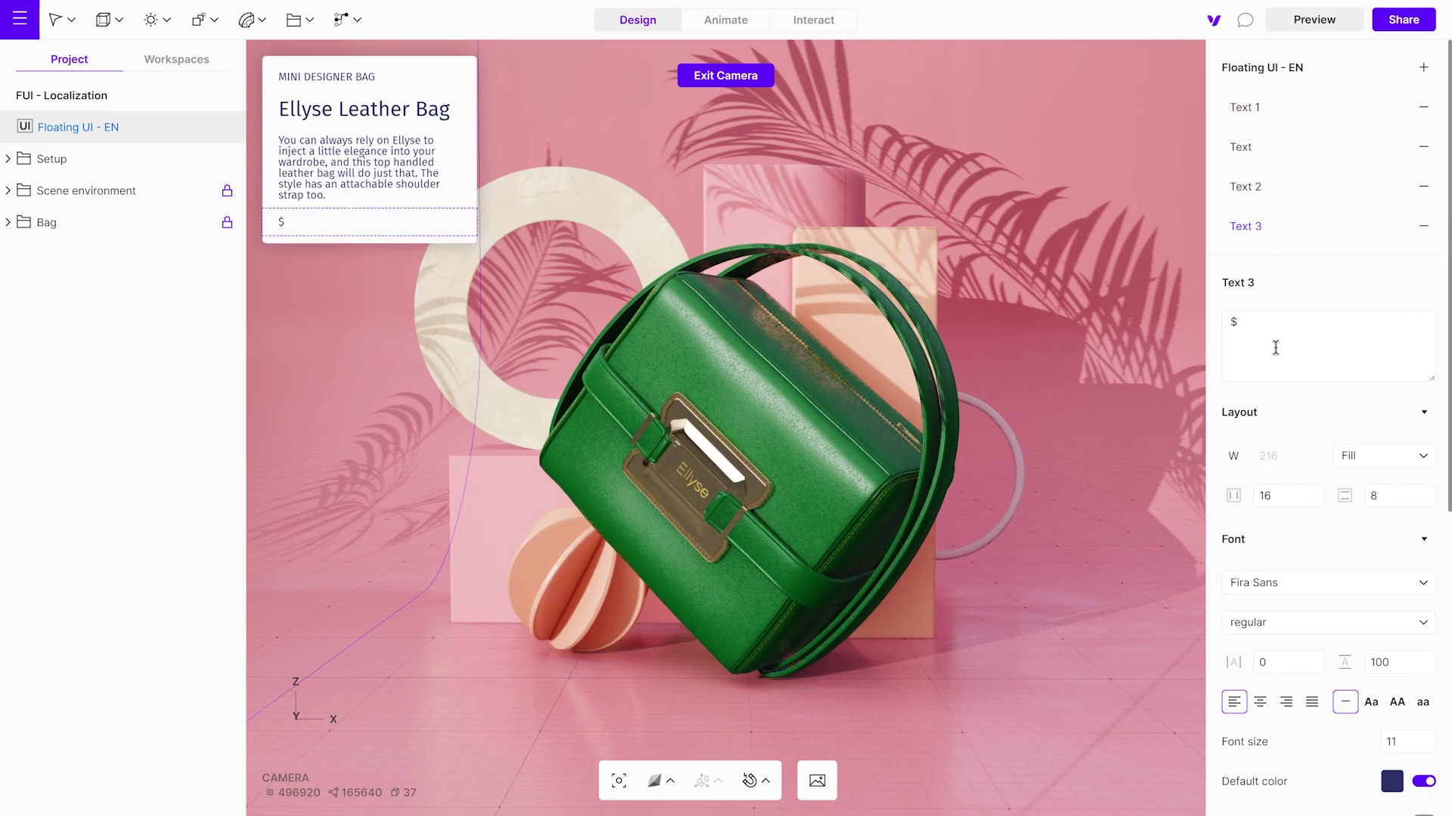
type("1980")
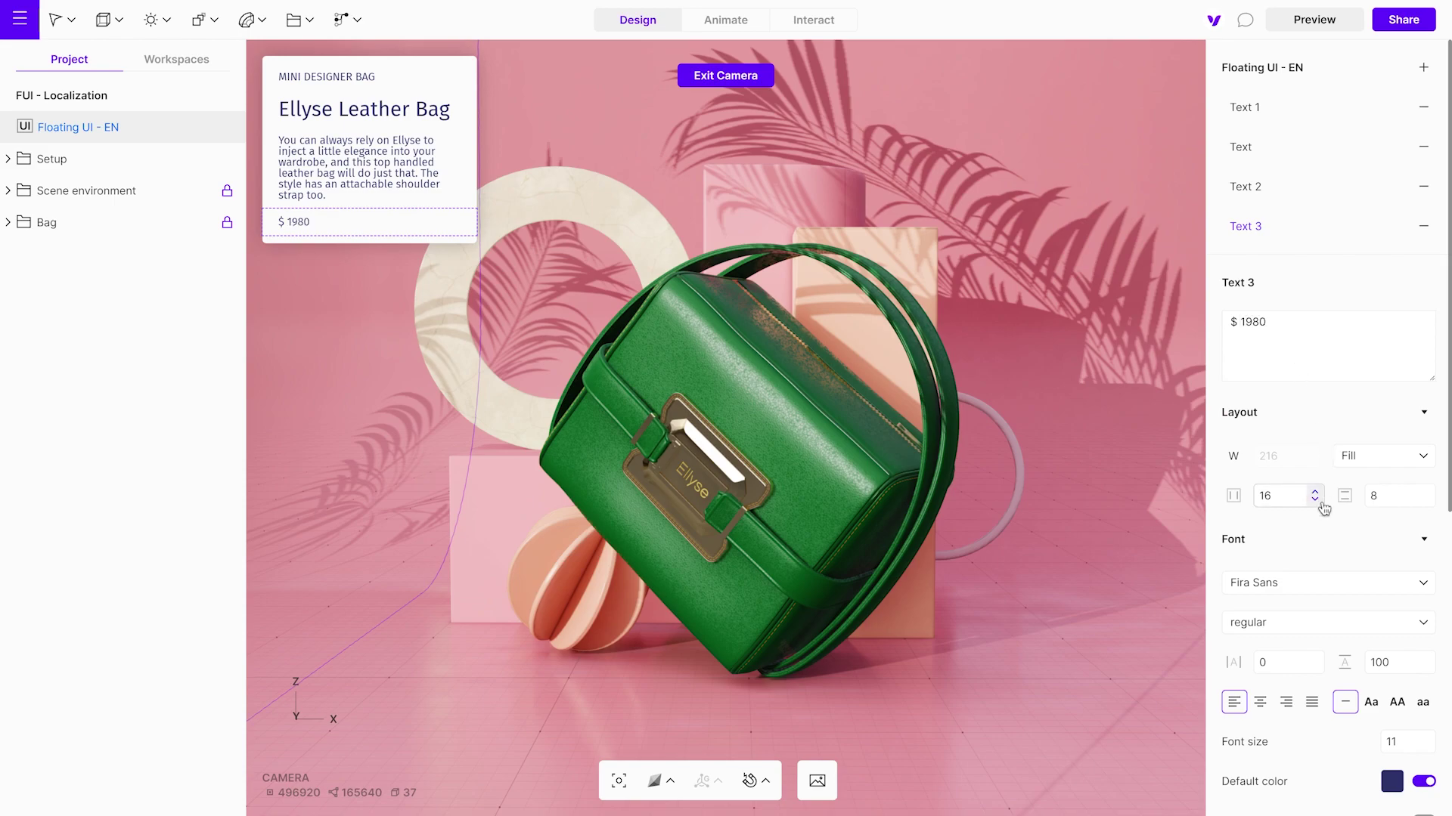
Step: Set the price text's font weight to 600 and its font size to 13
left_click(1277, 624)
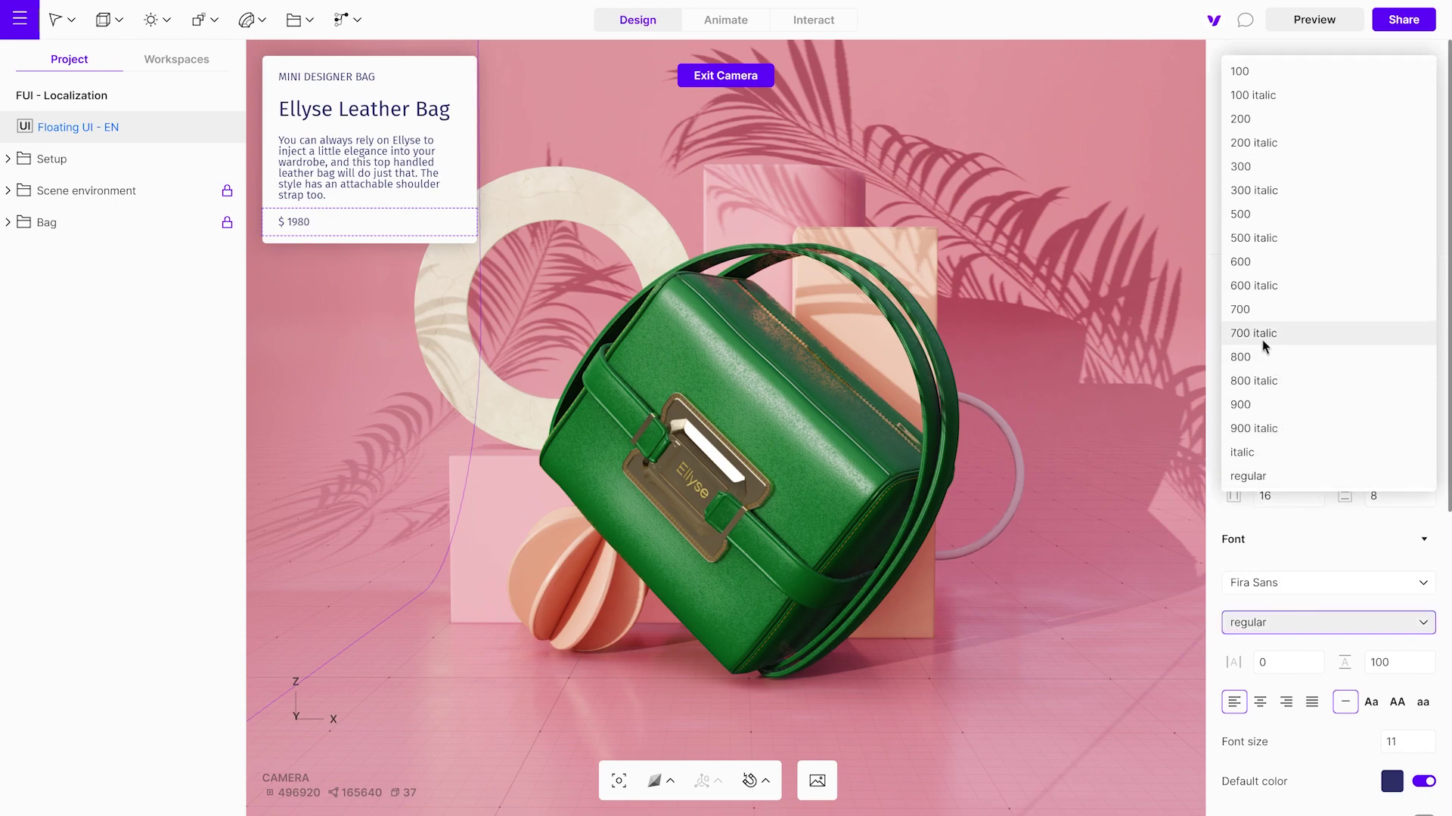
left_click(1248, 263)
left_click(1391, 743)
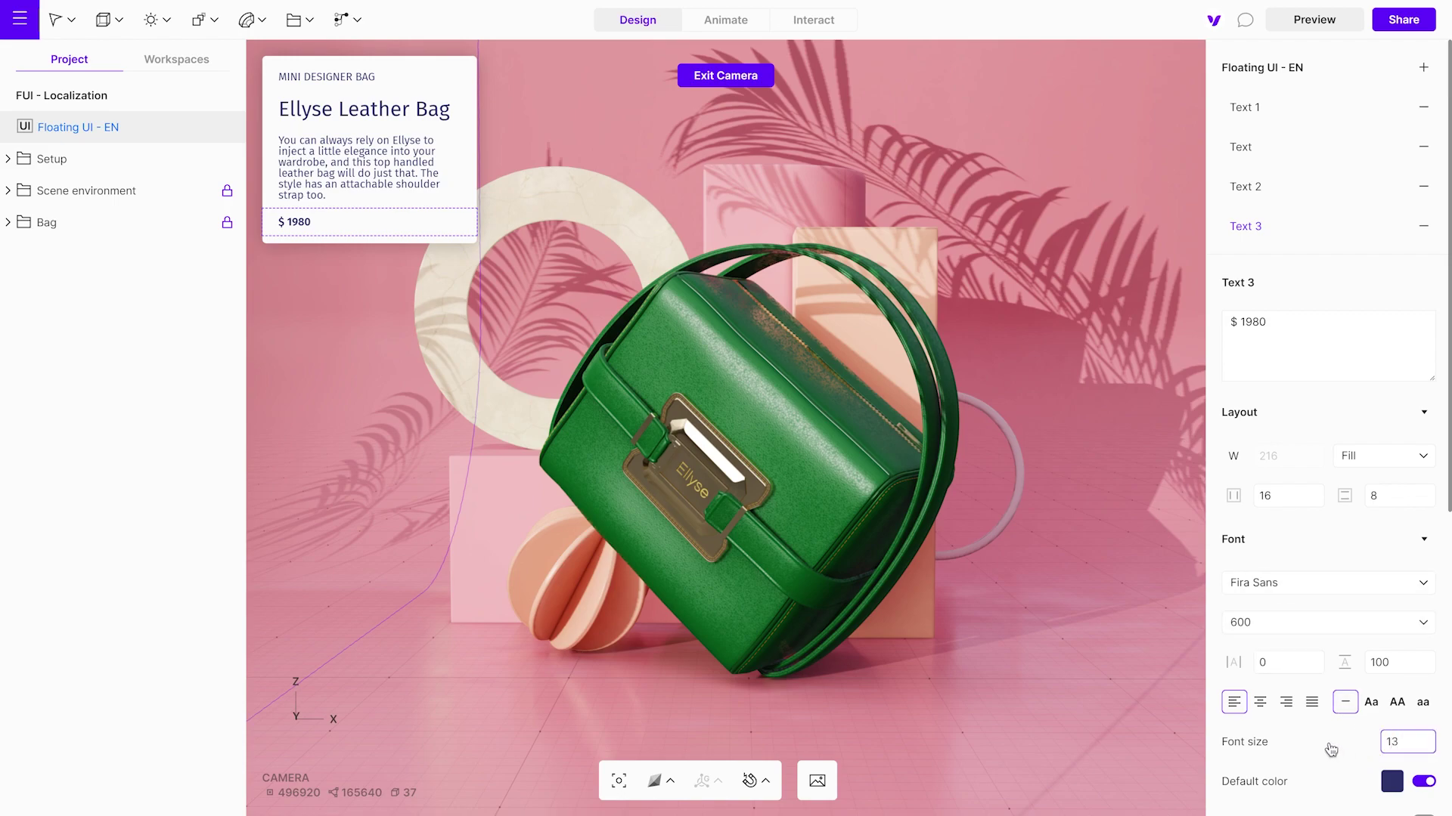
key("Return")
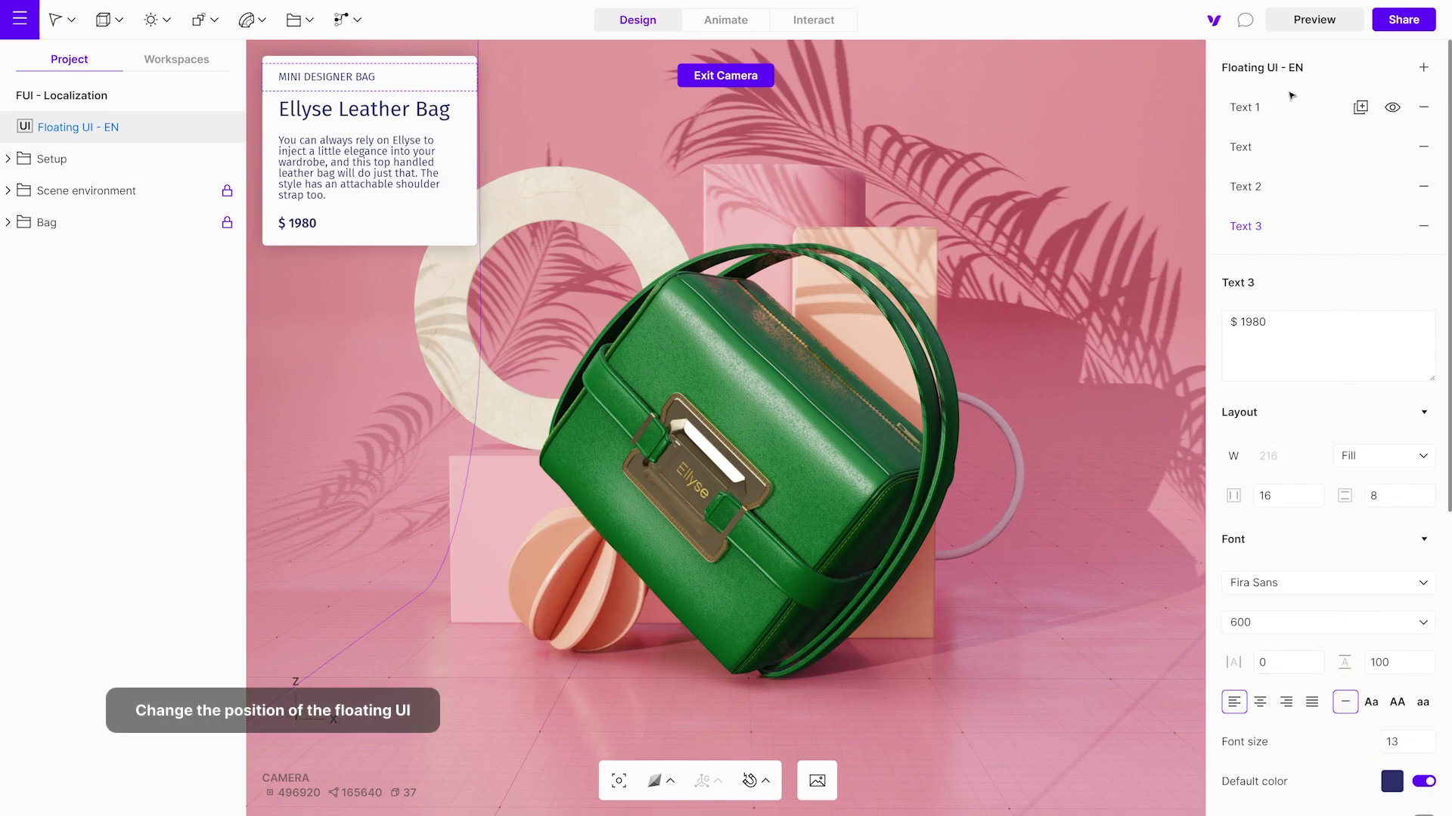
Step: Change the position of the whole floating UI to Left
left_click(1280, 69)
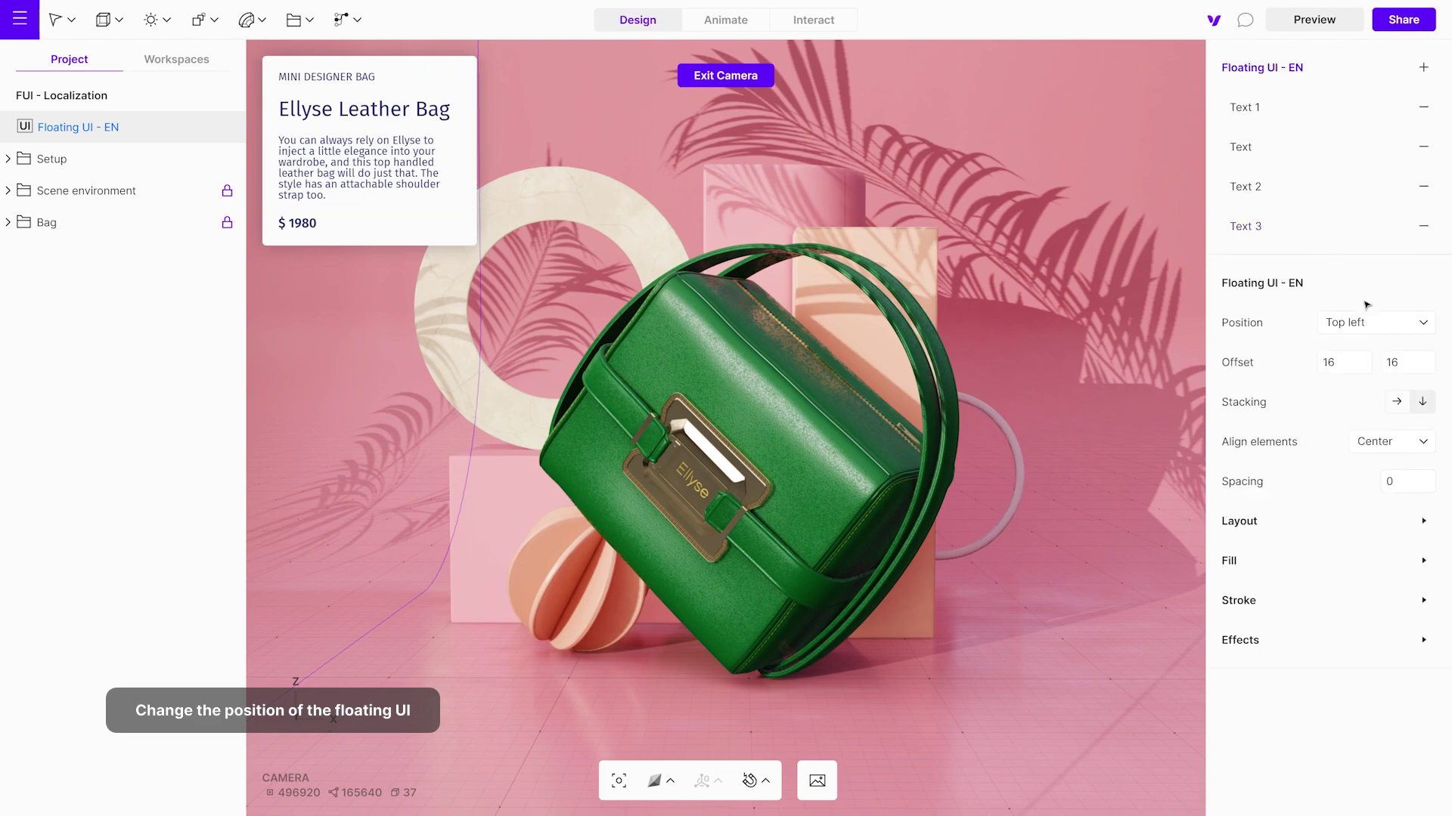
left_click(1375, 323)
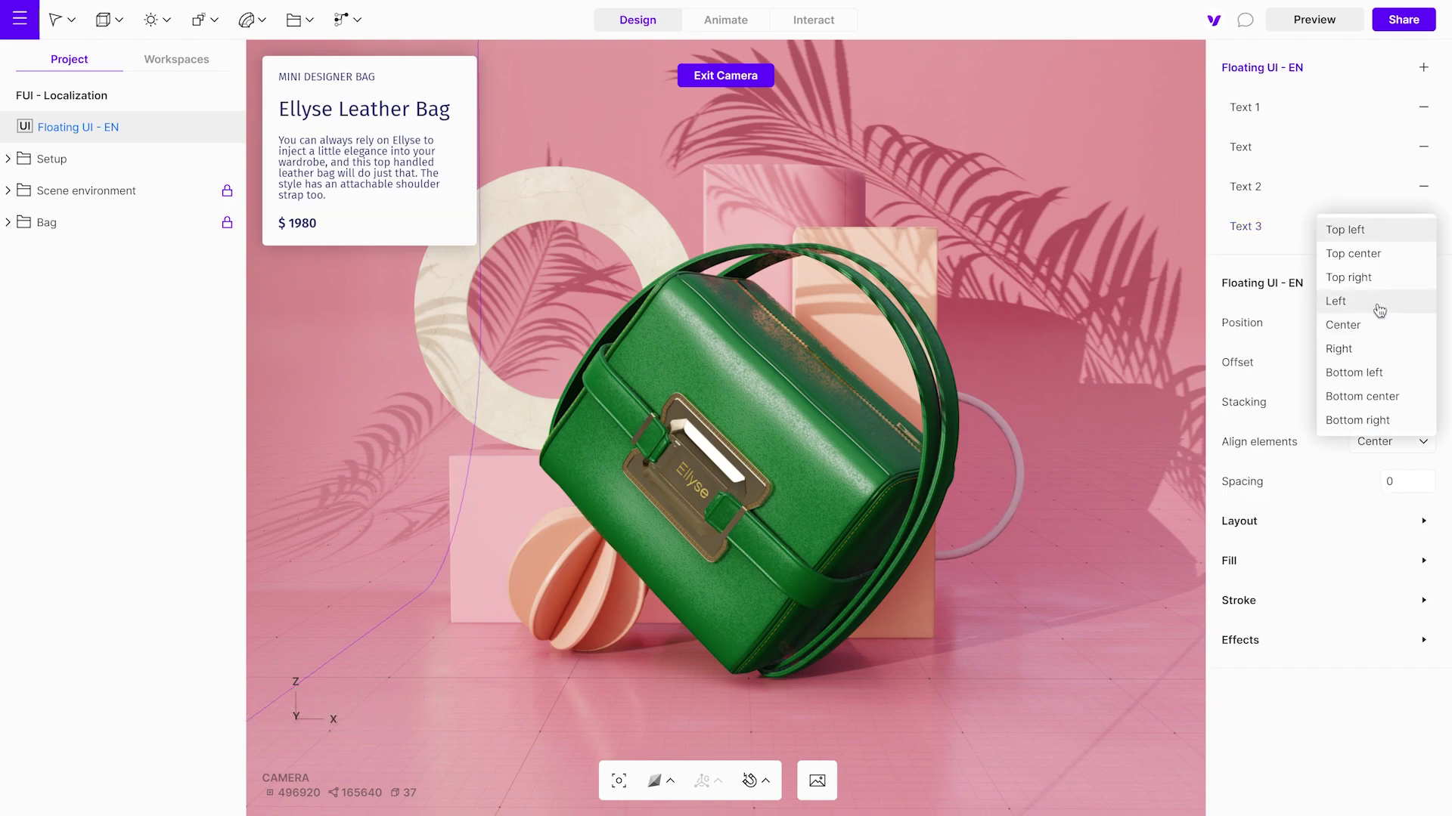
left_click(1336, 301)
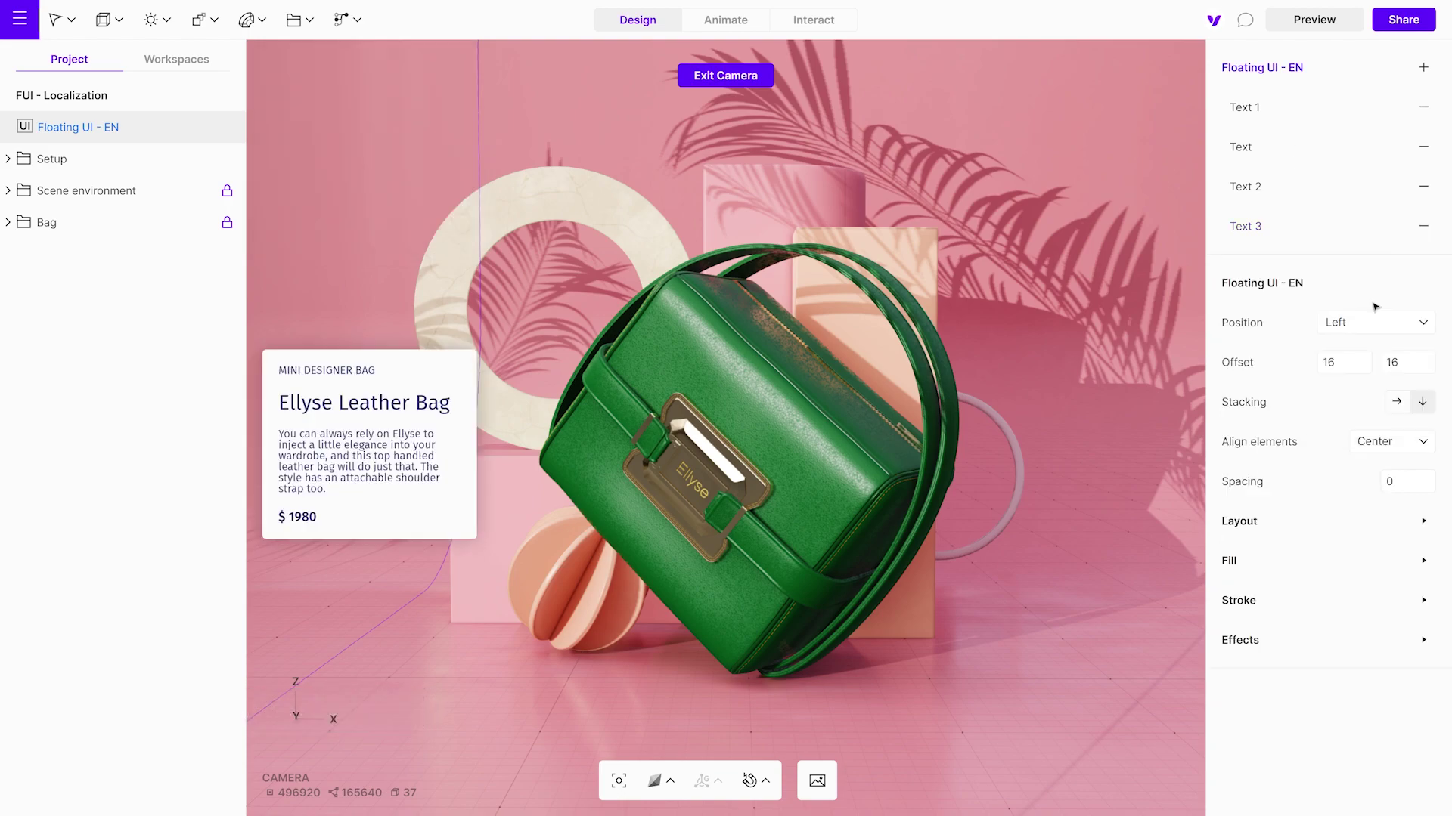
Step: Disable the floating UI's default fill color and its shadow effect
left_click(1423, 562)
left_click(1424, 605)
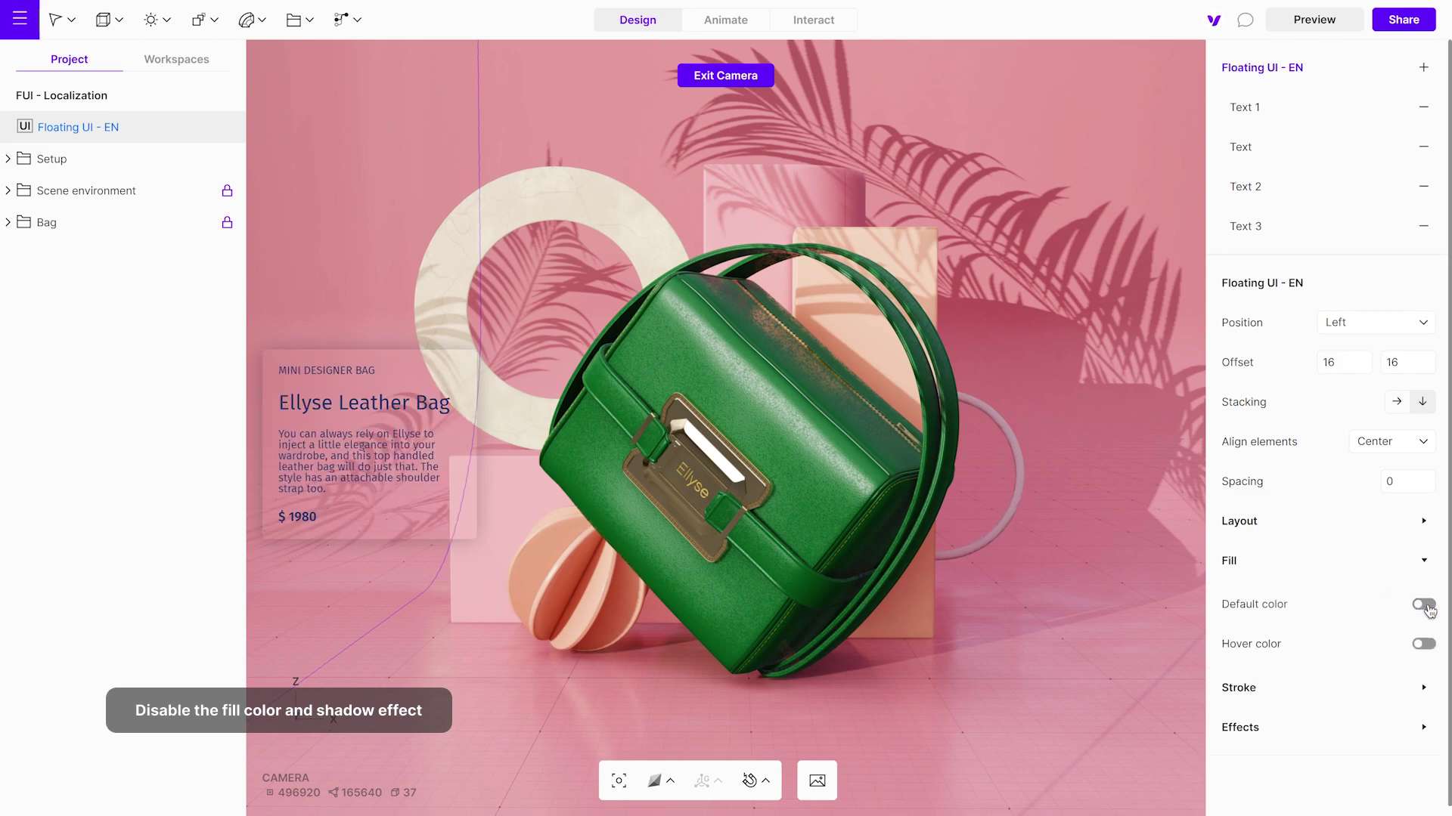
left_click(1421, 728)
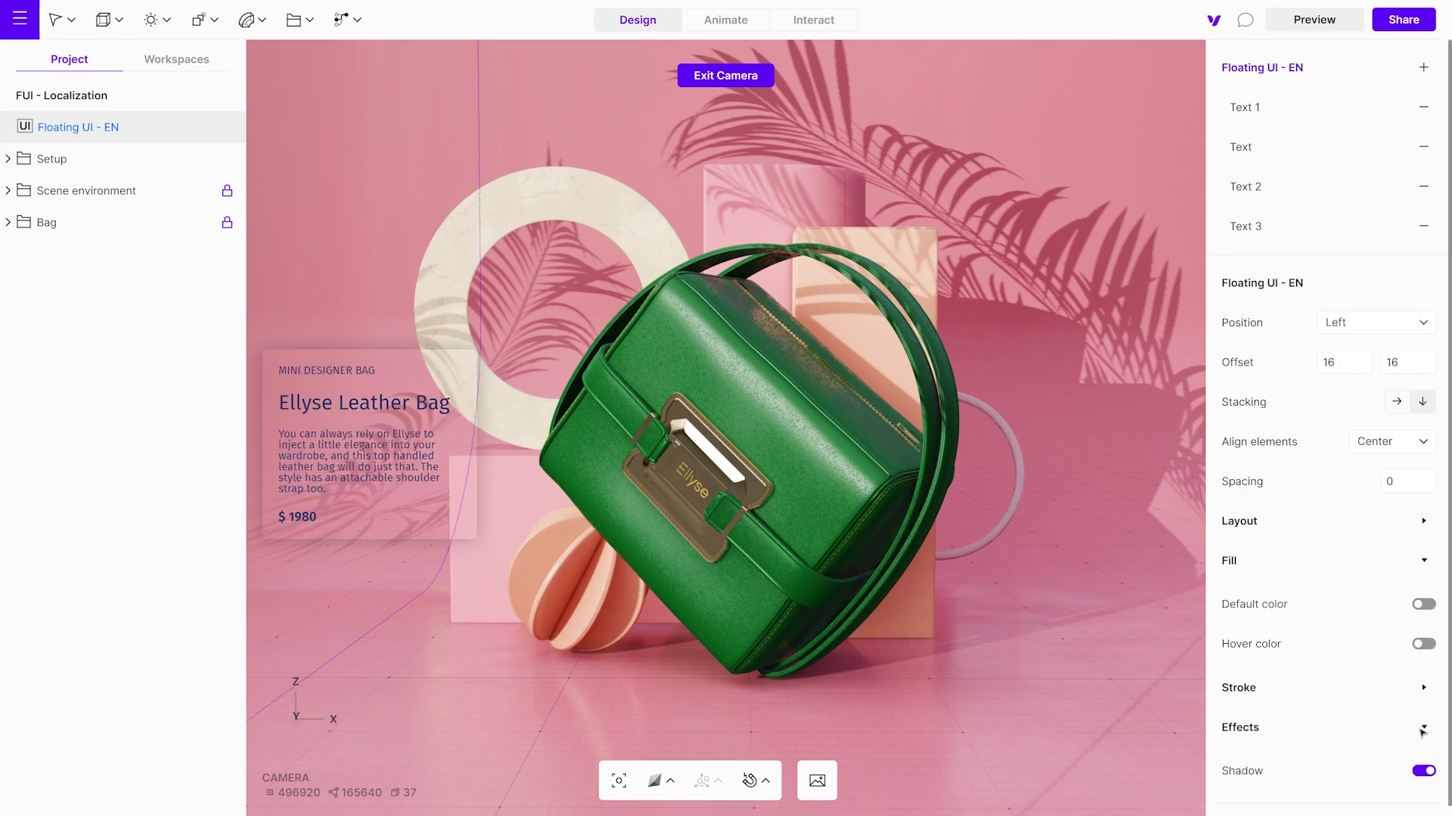
left_click(1425, 772)
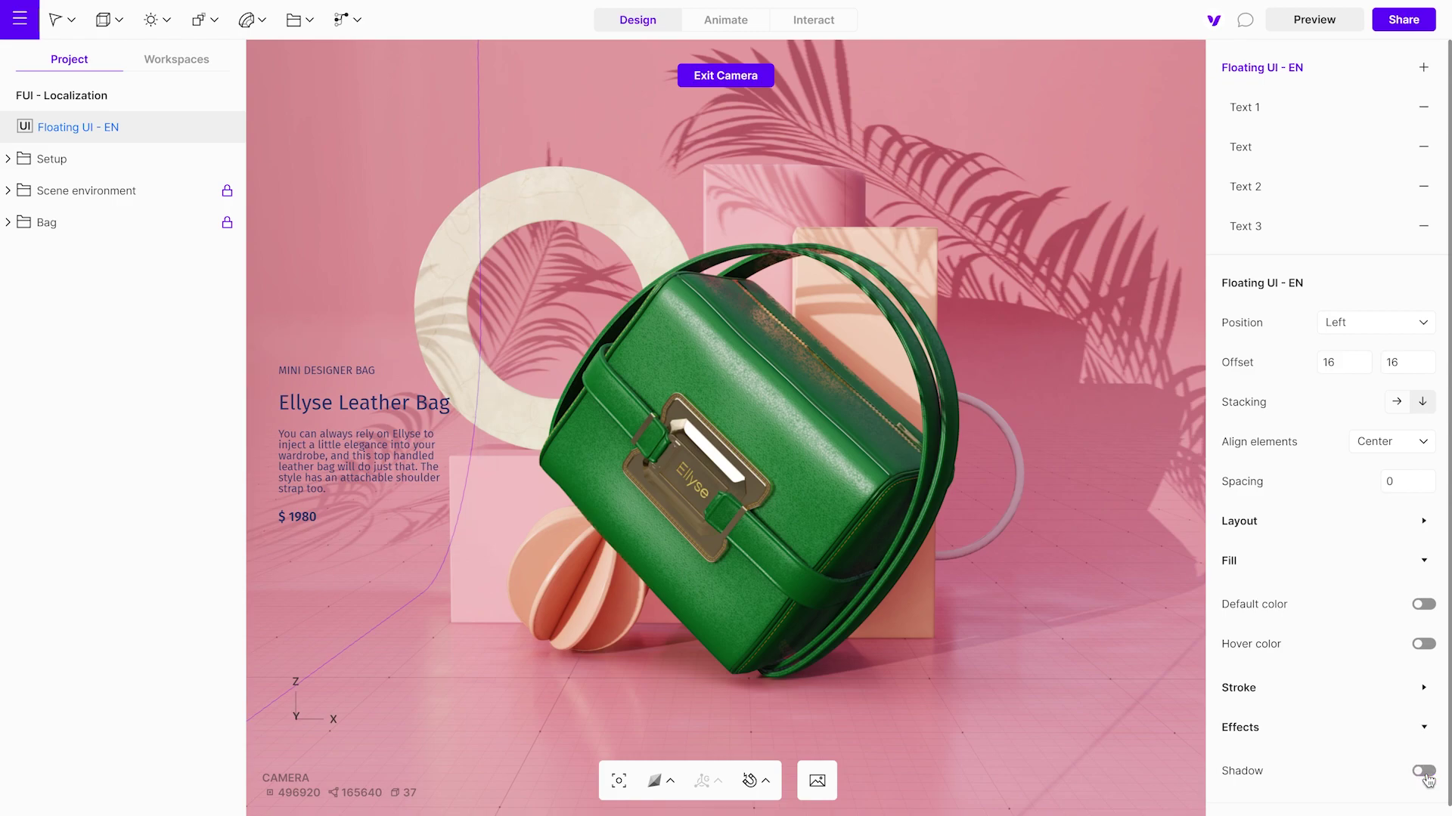
Step: Set the floating UI's width to 300 and the line height of its description text to 180
left_click(1322, 525)
left_click(1282, 566)
type("3")
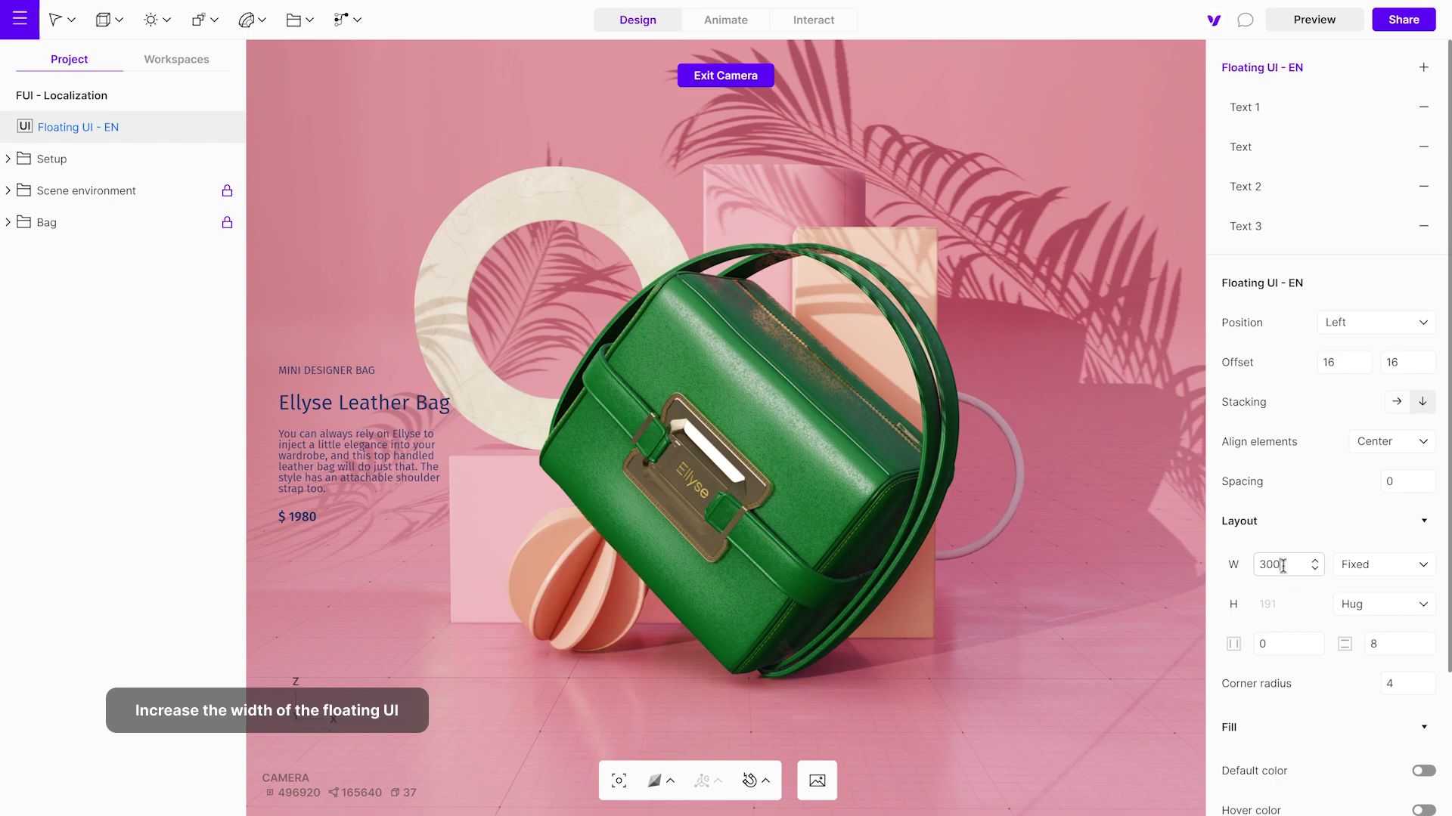
type("00")
key("Return")
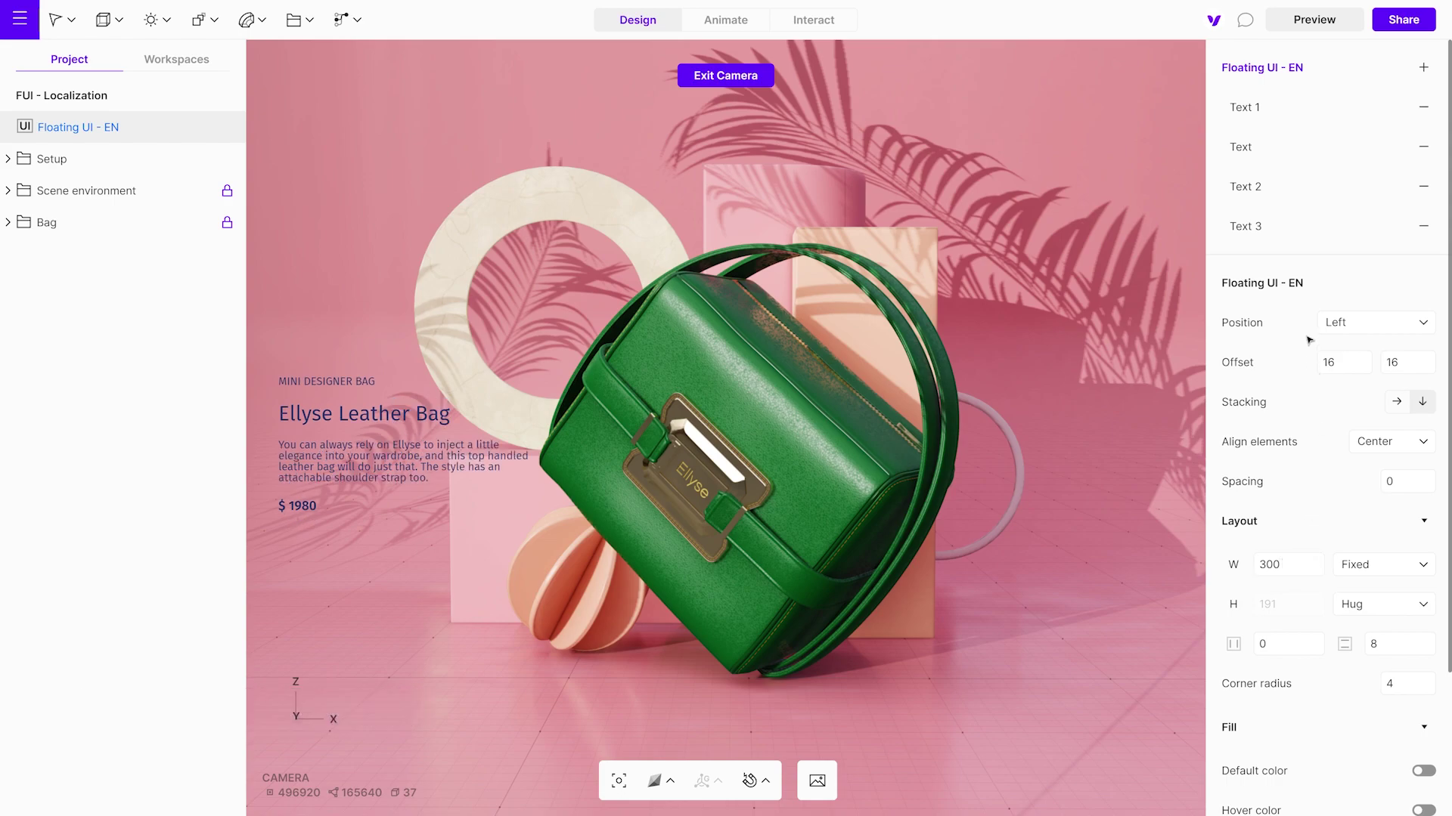
left_click(1263, 195)
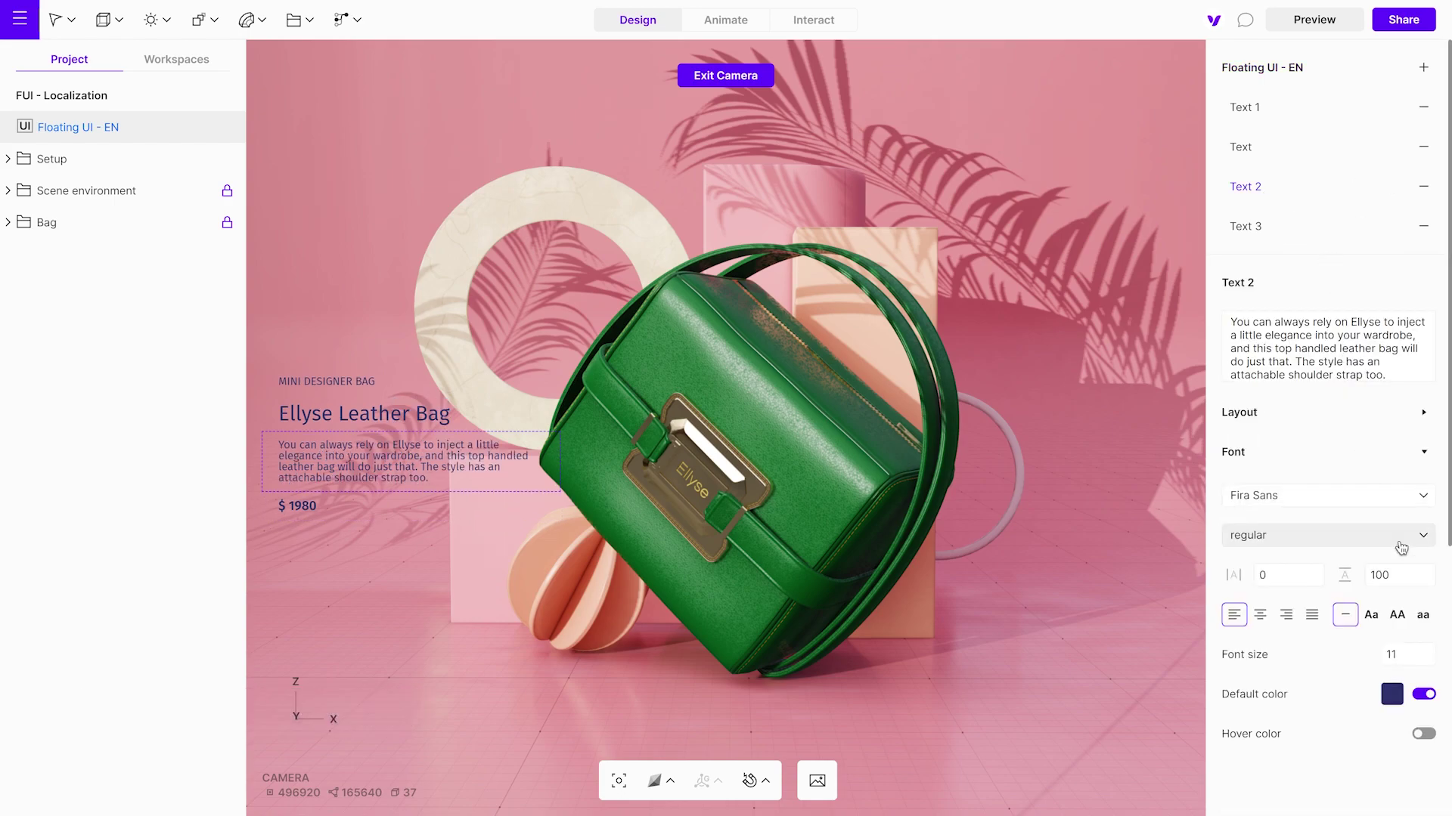
left_click_drag(1427, 575, 1409, 620)
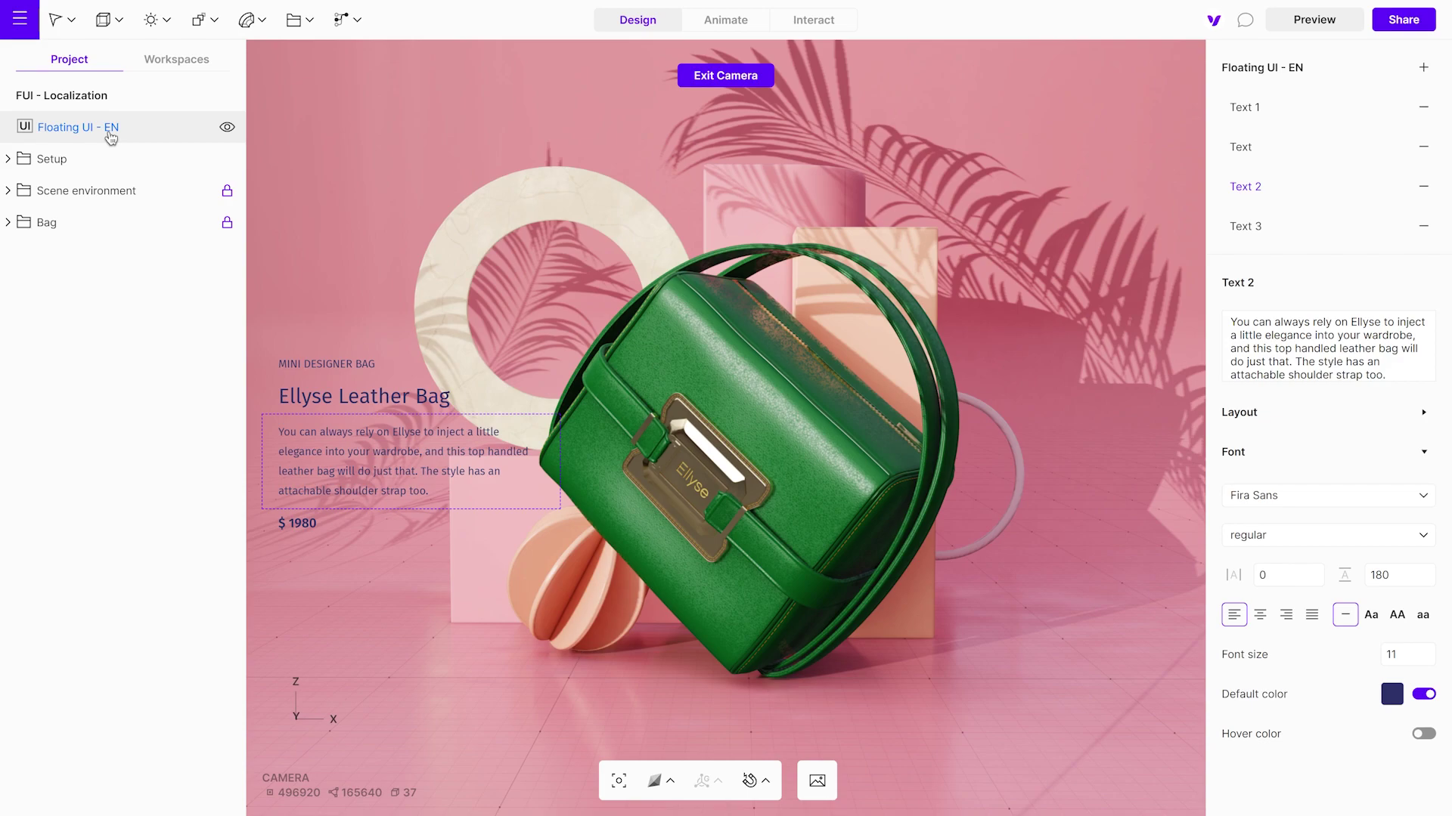
Step: Duplicate the "Floating UI - EN" element together with its text elements
right_click(111, 136)
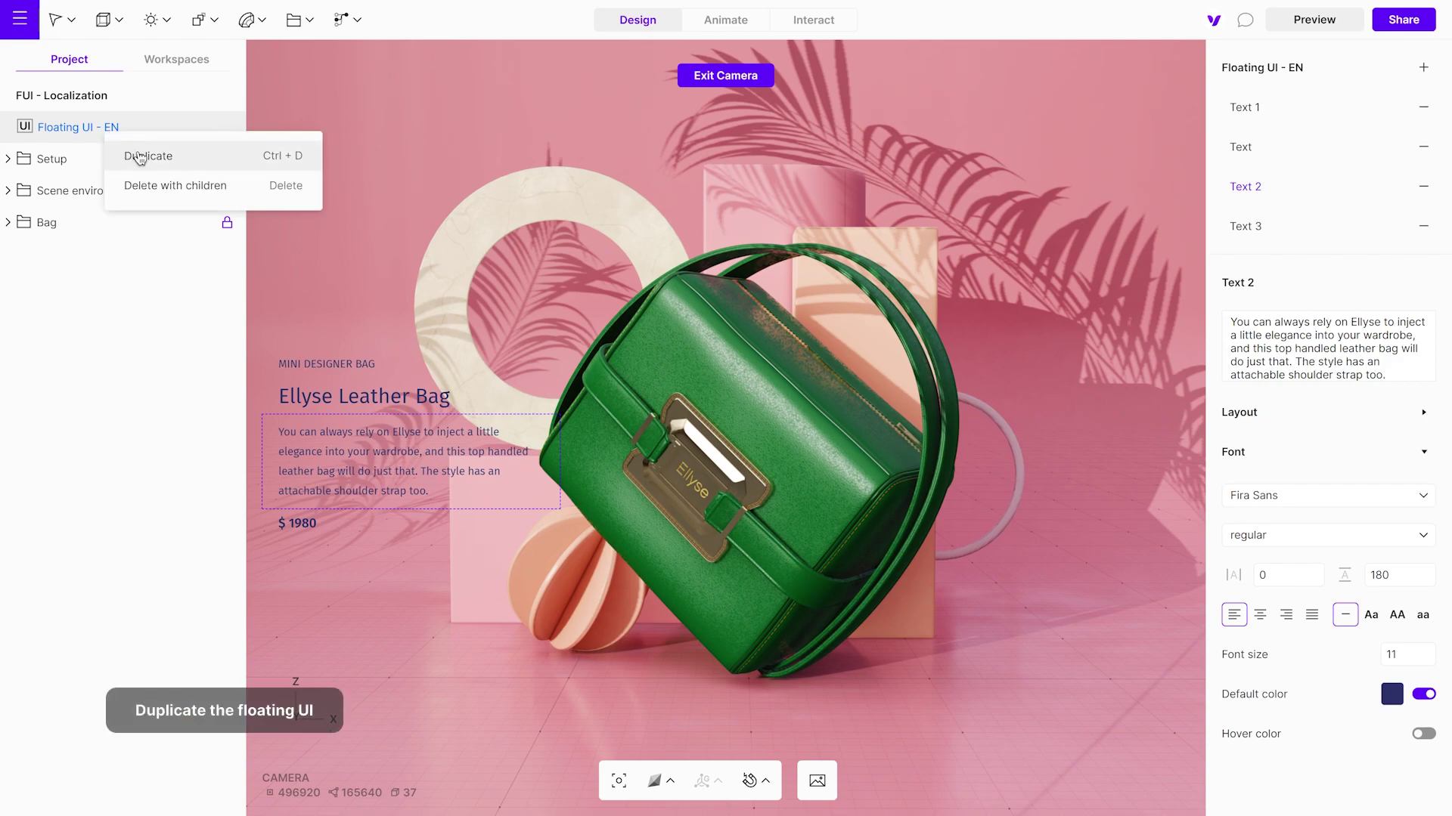
left_click(140, 156)
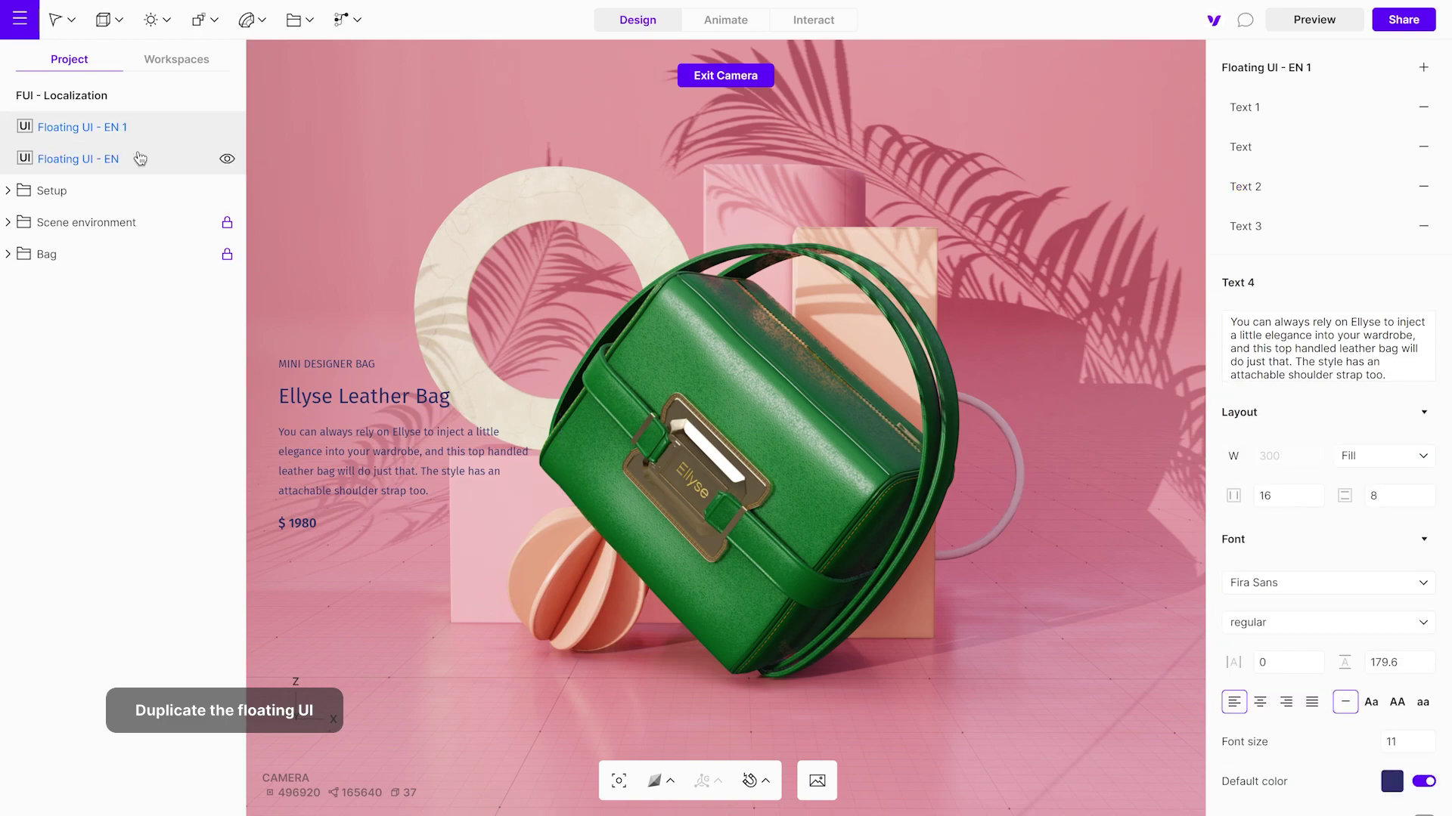
Step: Rename the duplicated floating UI as "Floating UI - FR"
double_click(132, 128)
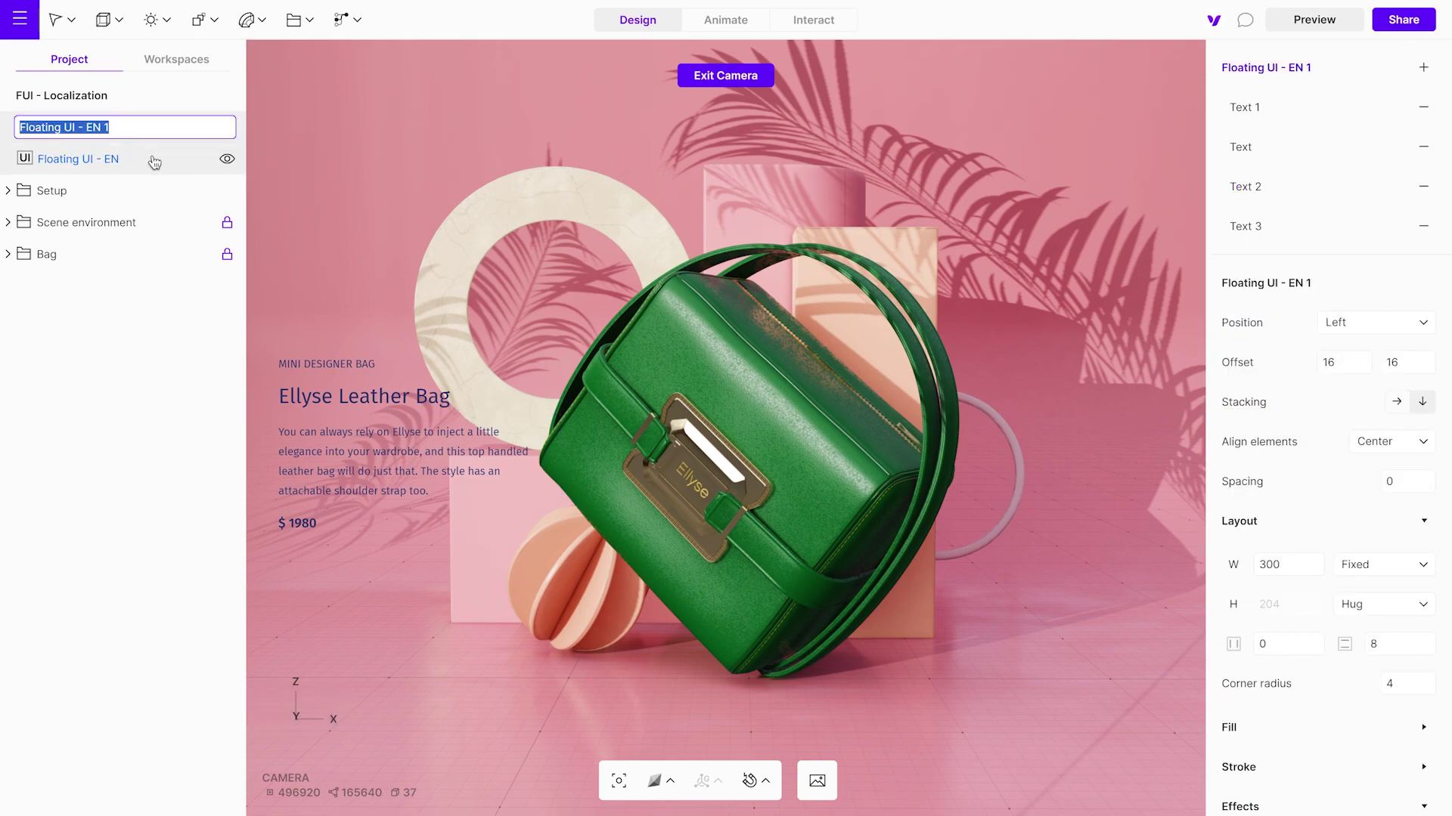
key("Right")
type("FR")
key("Return")
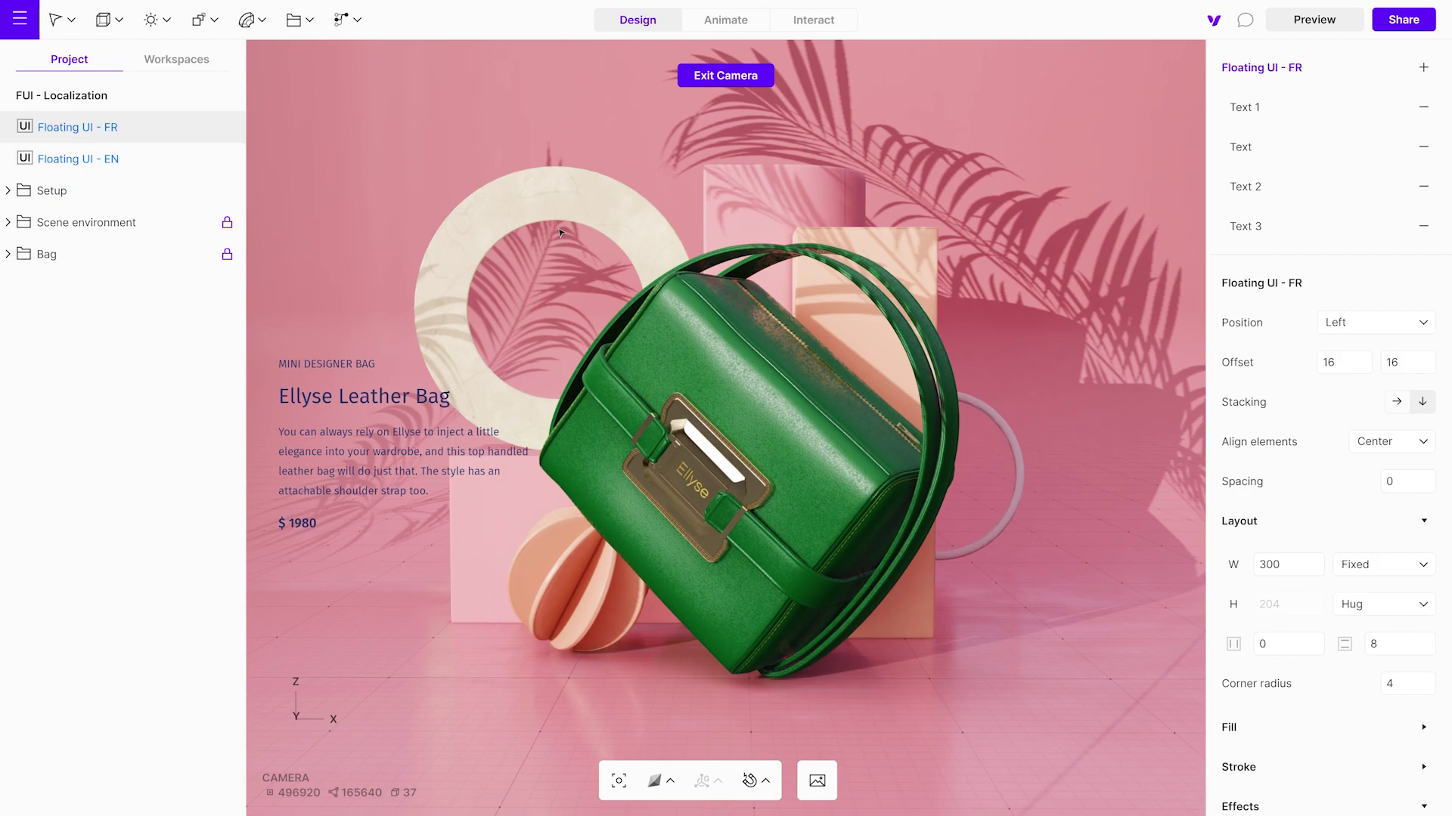
Step: Replace the French floating UI's label with "SAC DE CRÉATEUR" and its product title with "Sac en cuir Elysse"
left_click(1238, 109)
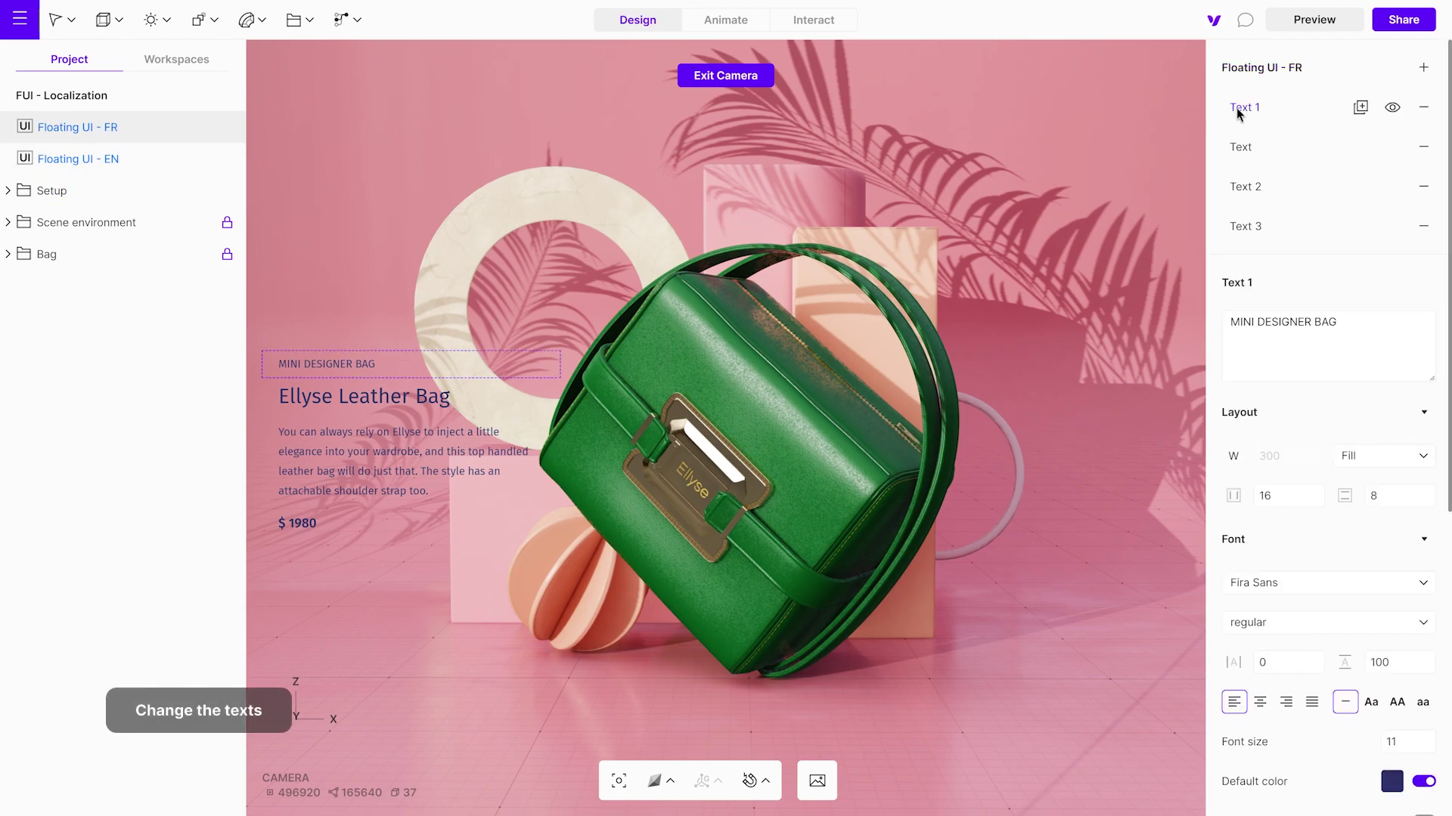
left_click(1342, 322)
key("ctrl+a")
type("SAC DE CRÉATEUR")
left_click(1270, 147)
left_click(1334, 321)
key("ctrl+a")
type("Sac en cuir Elysse")
Step: Replace the product description with the French text starting "La vocation d'Elysse est d'ajouter la touche d'élégance" and set the price to "1980 €"
left_click(1286, 188)
key("ctrl+a")
type("La vocation d’Elysse est d’ajouter la touche d’élégance supplémentaire à votre garde-robe. Ce sac à main, confectionné en cuir, est l’accessoire idéal pour sublimer vos tenues quotidiennes. Grâce à sa sangle en bandoulière, vous avez également la possibilité de le porter à l’épaule.")
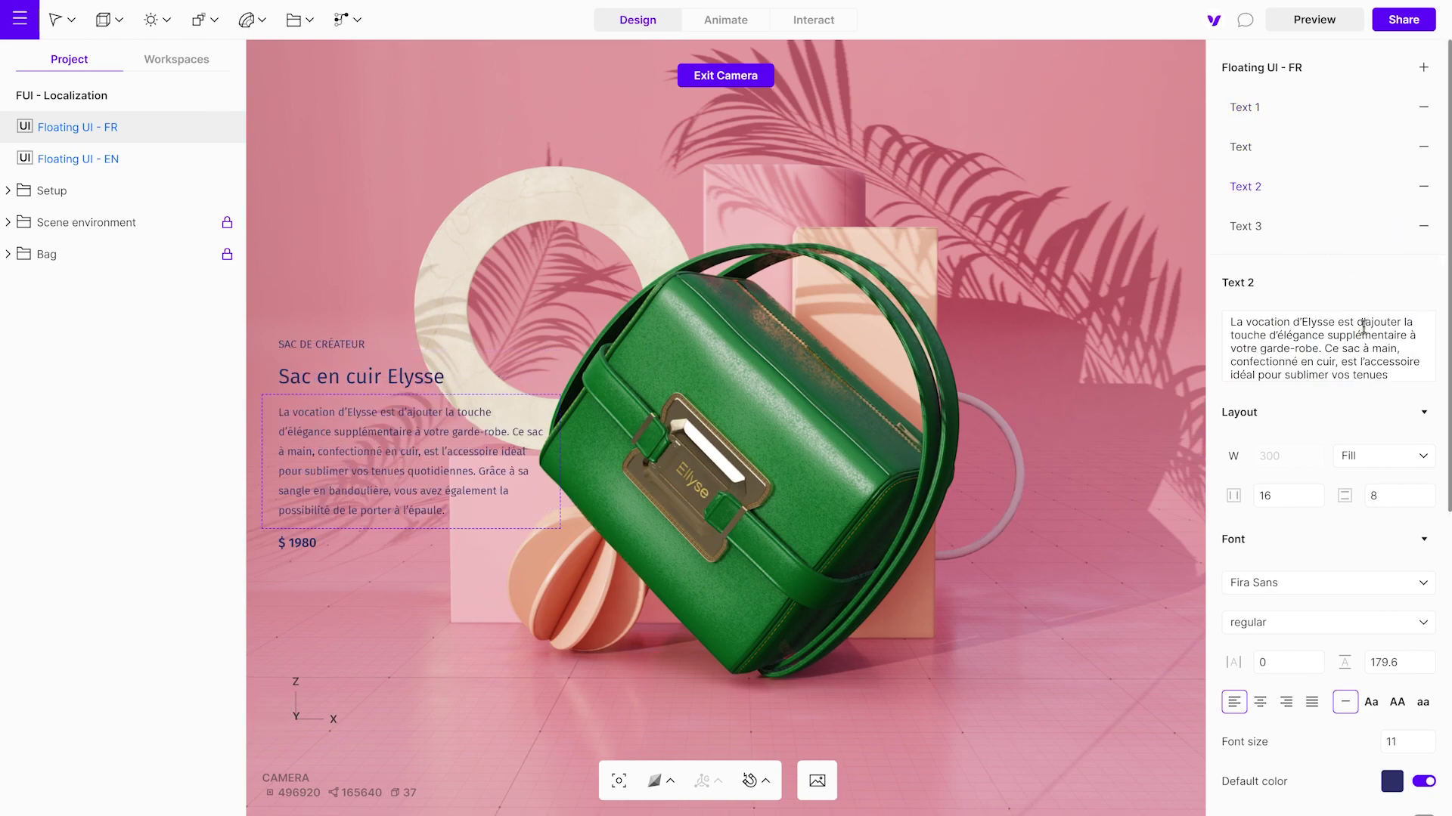
left_click(1302, 230)
left_click(1302, 353)
key("ctrl+a")
type("1980")
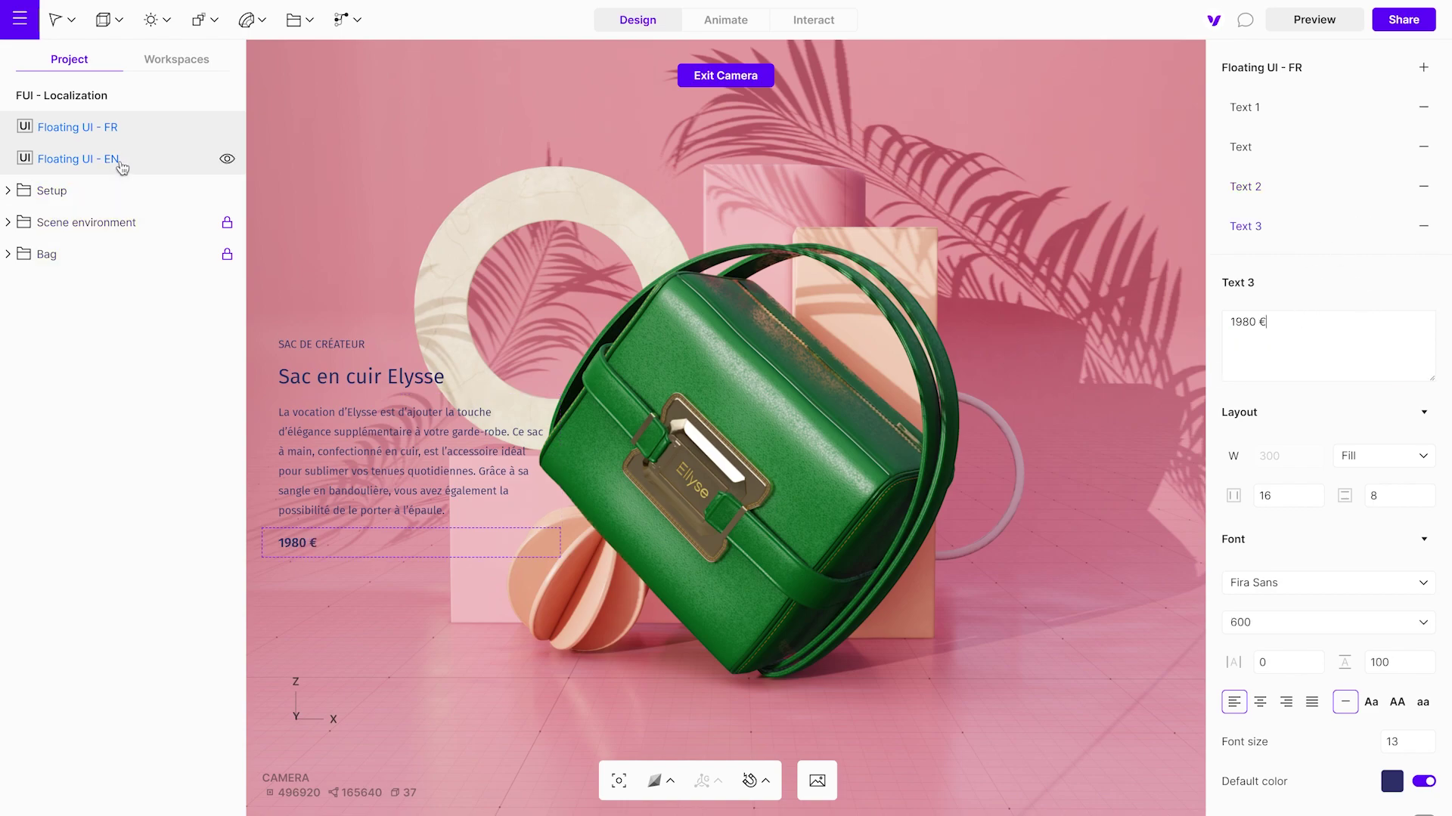
Step: Add a new floating UI to the scene and name it "Buttons EN / FR"
left_click(120, 161)
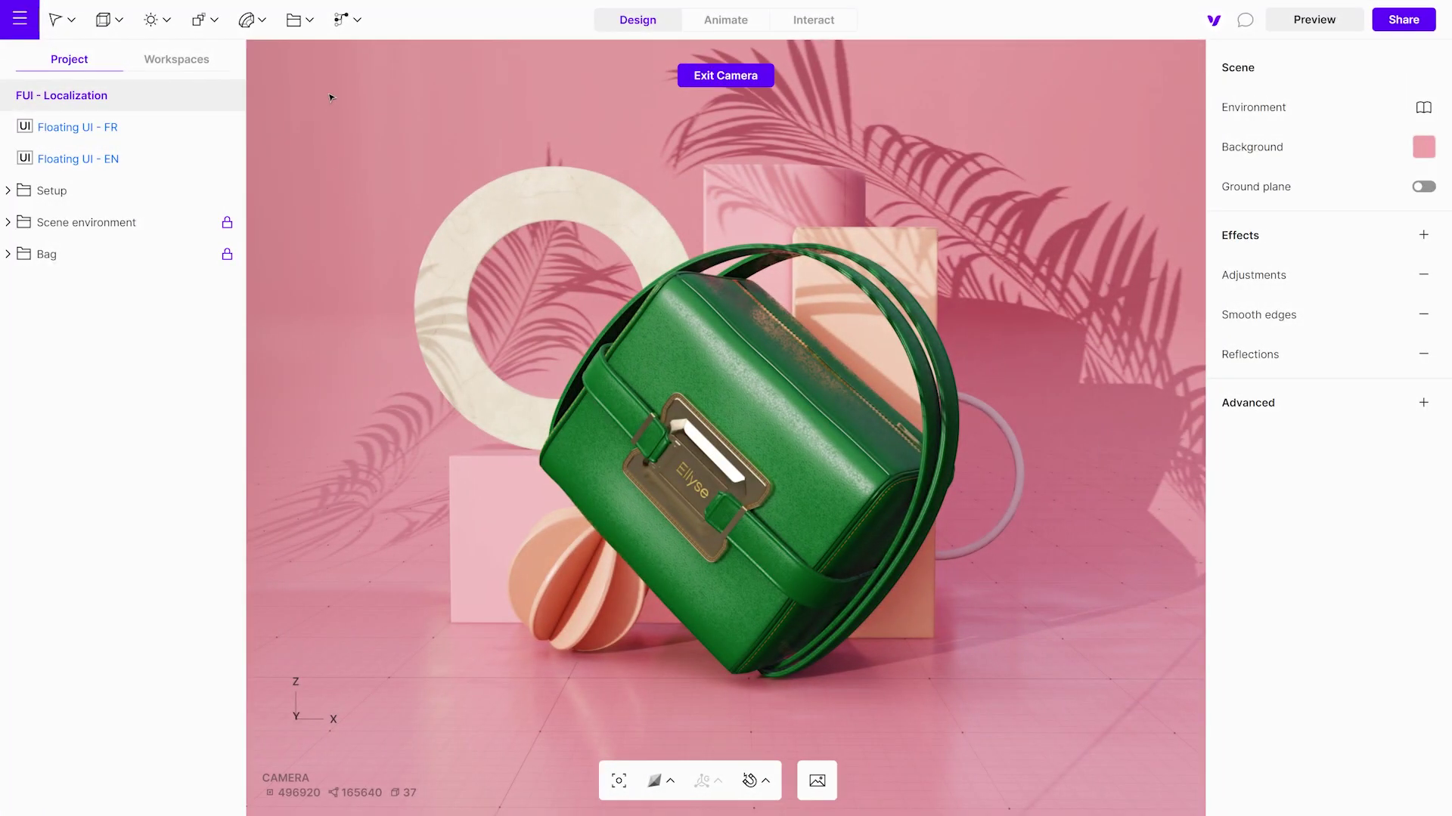
left_click(344, 20)
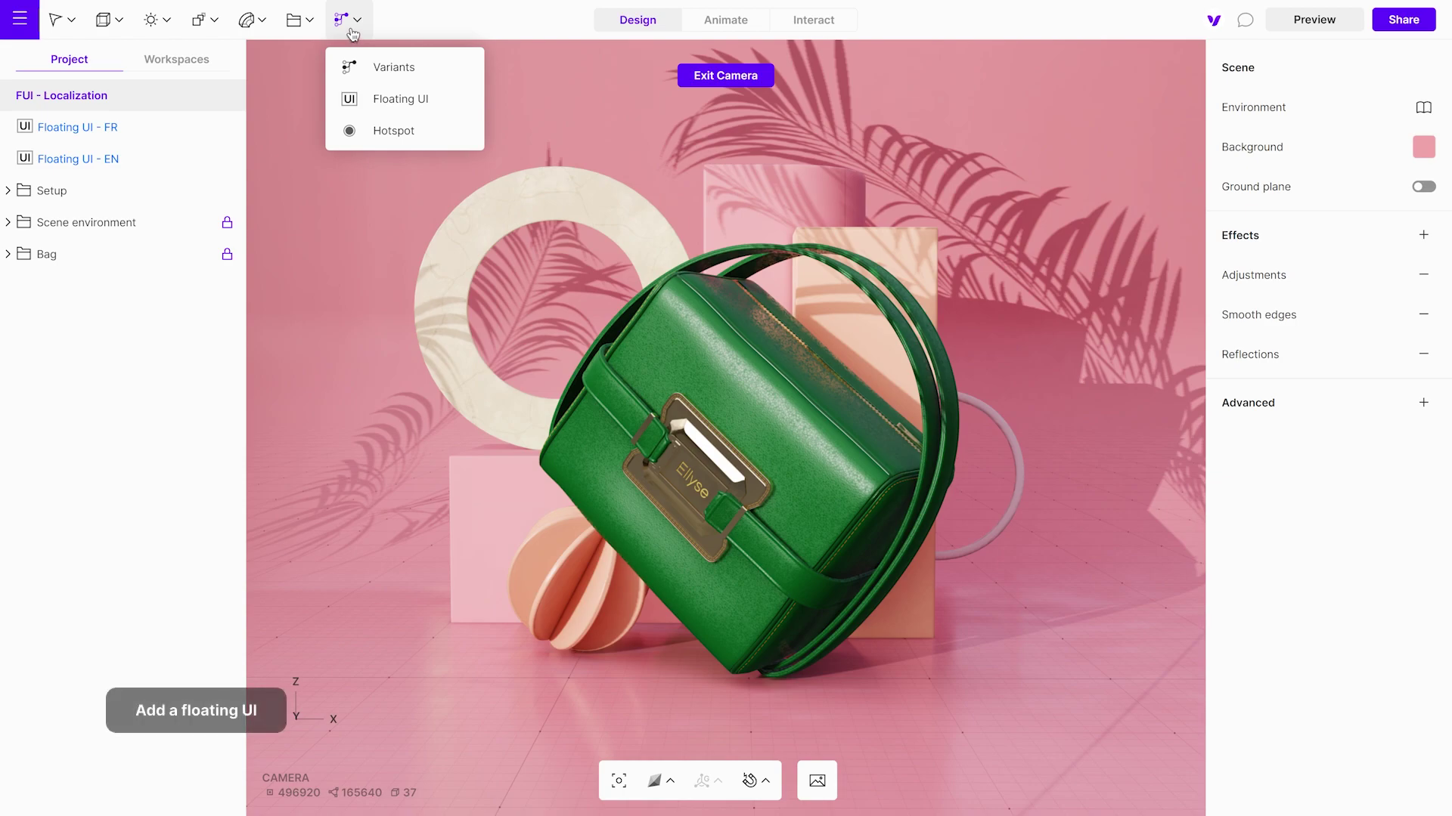
left_click(351, 99)
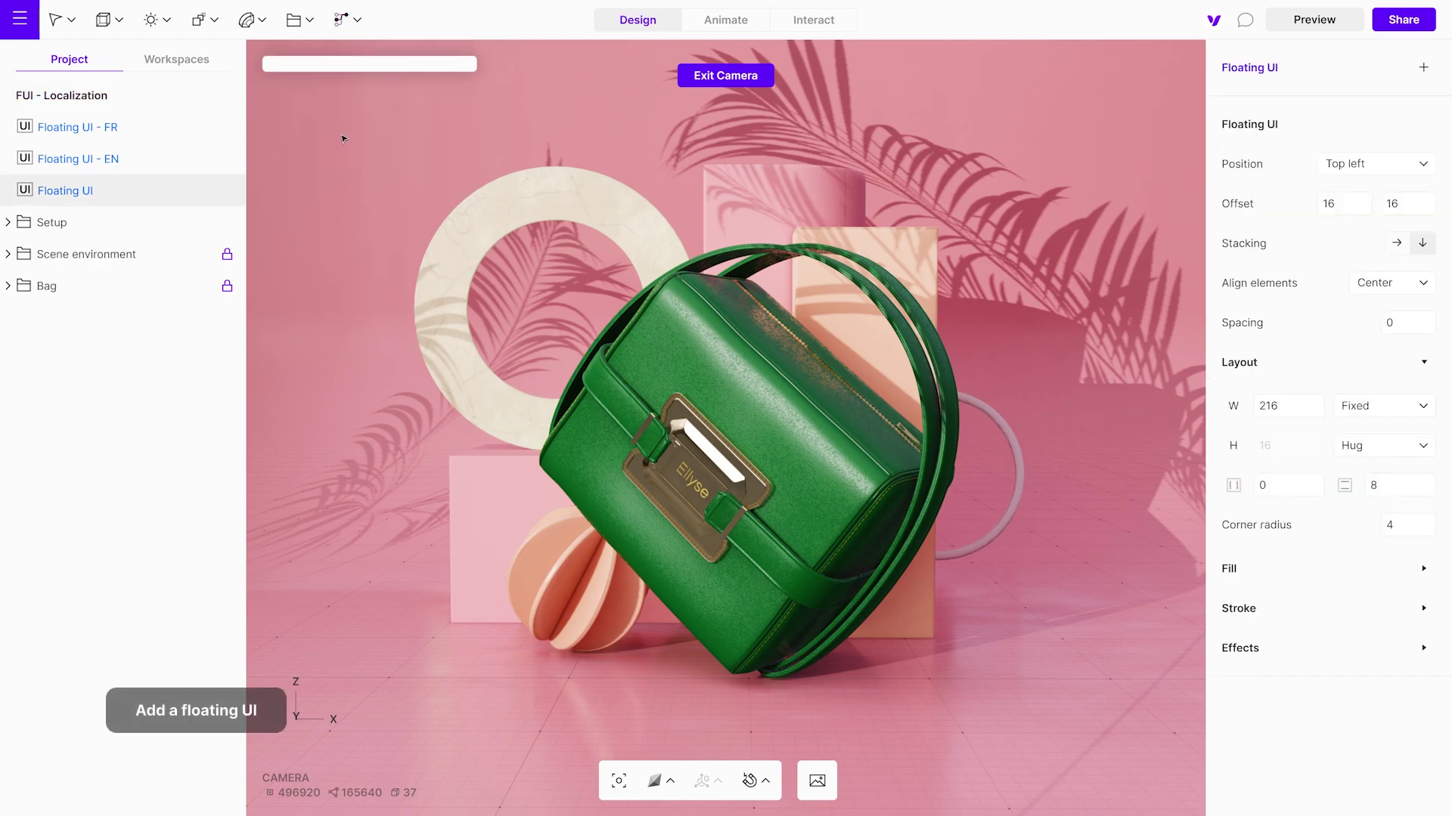
double_click(139, 198)
type("Buttons ")
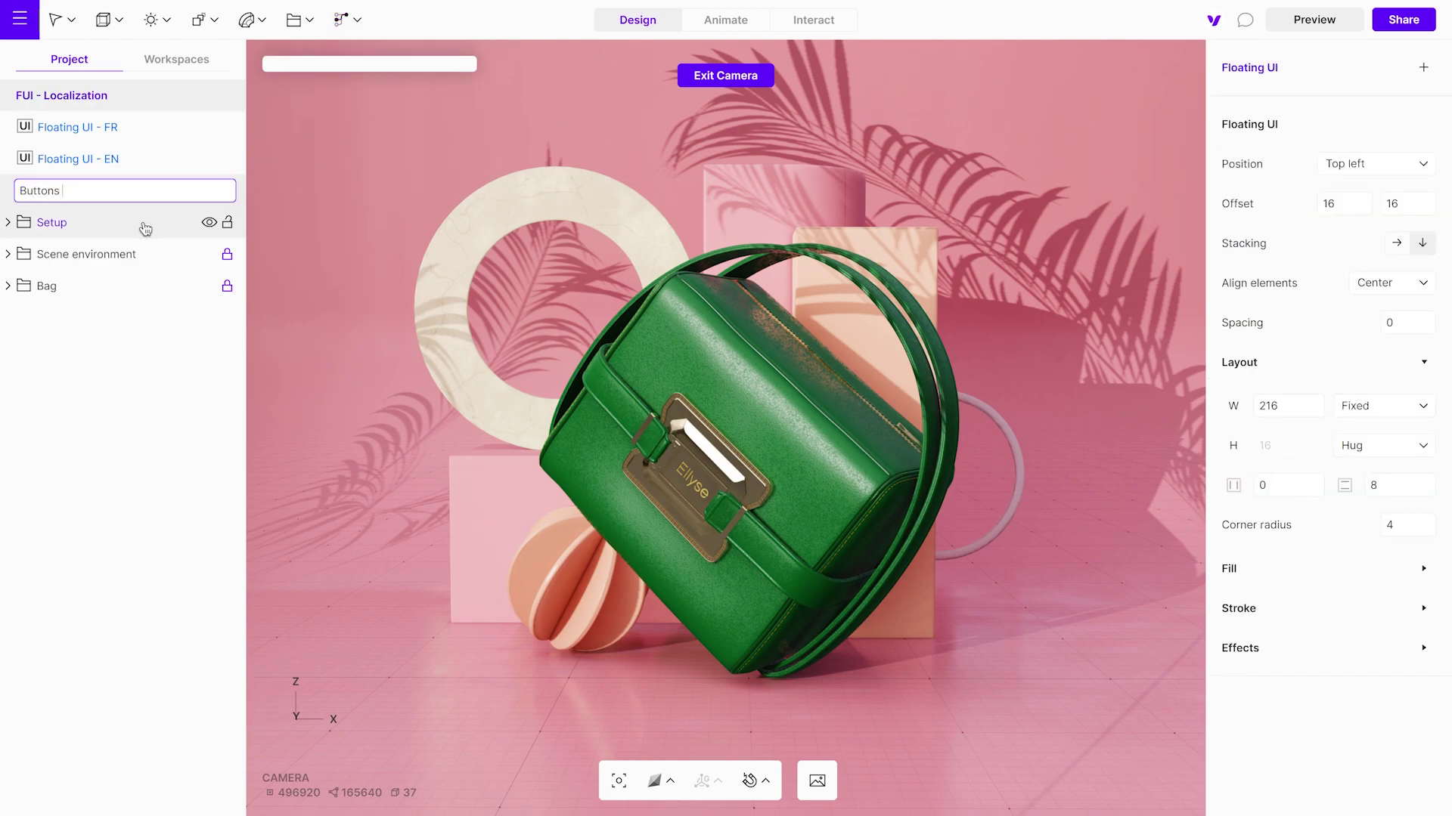
type("EN / FR")
key("Return")
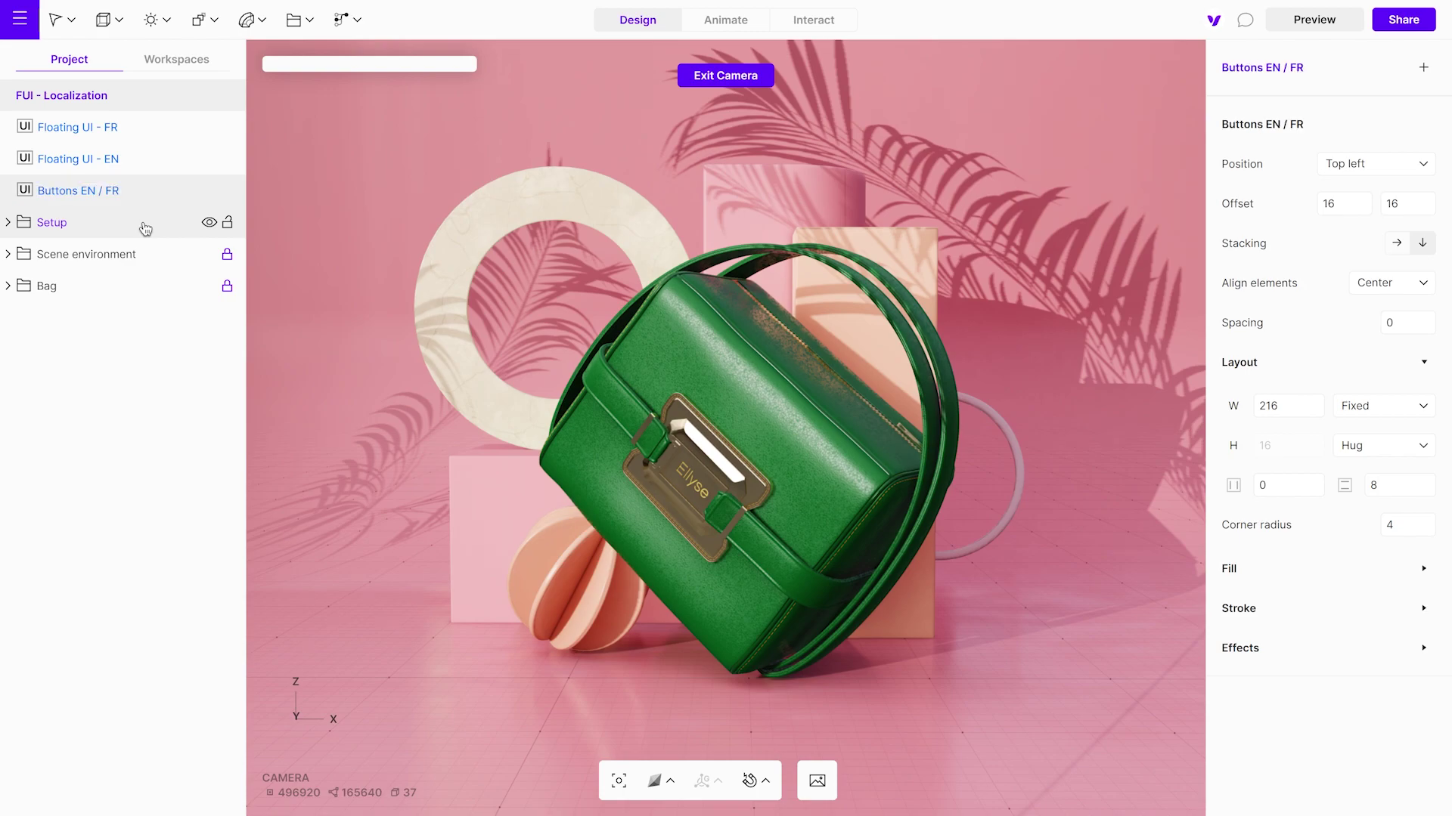
Step: Disable the default fill color and the shadow effect of the "Buttons EN / FR" floating UI
left_click(1400, 569)
left_click(1421, 614)
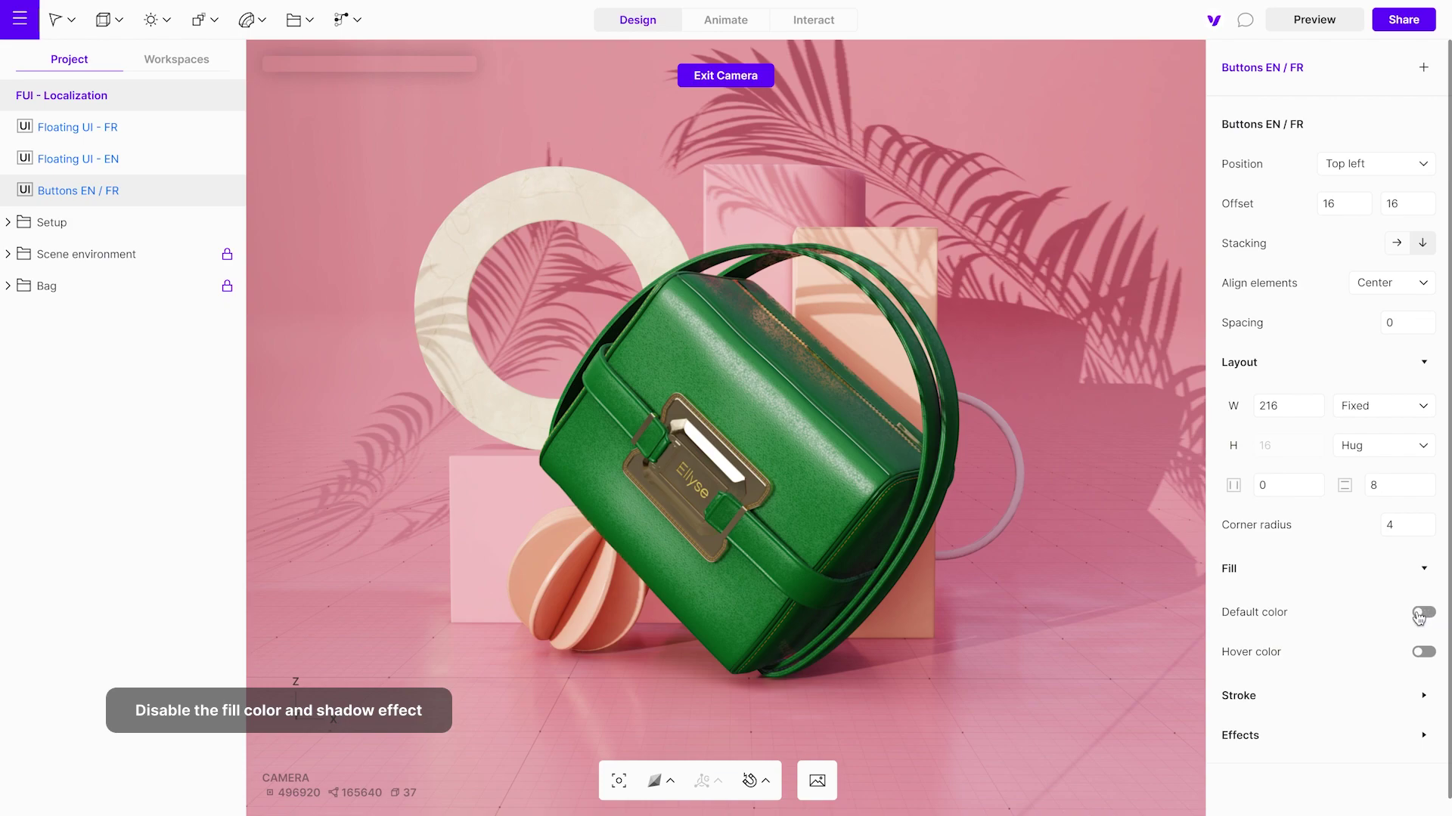
left_click(1422, 779)
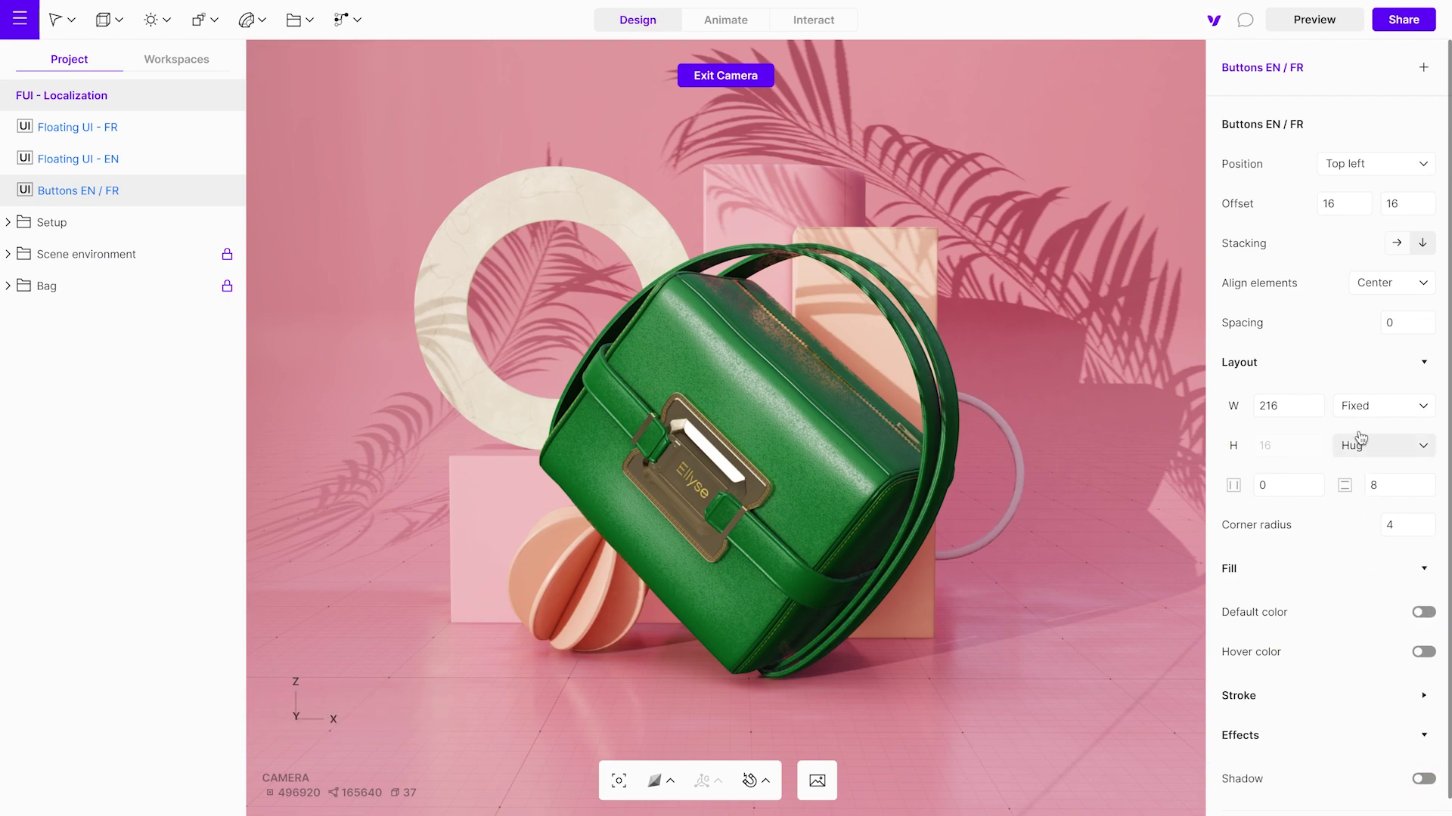
Step: Add a button element to "Buttons EN / FR" and set its button text to "EN"
left_click(1424, 72)
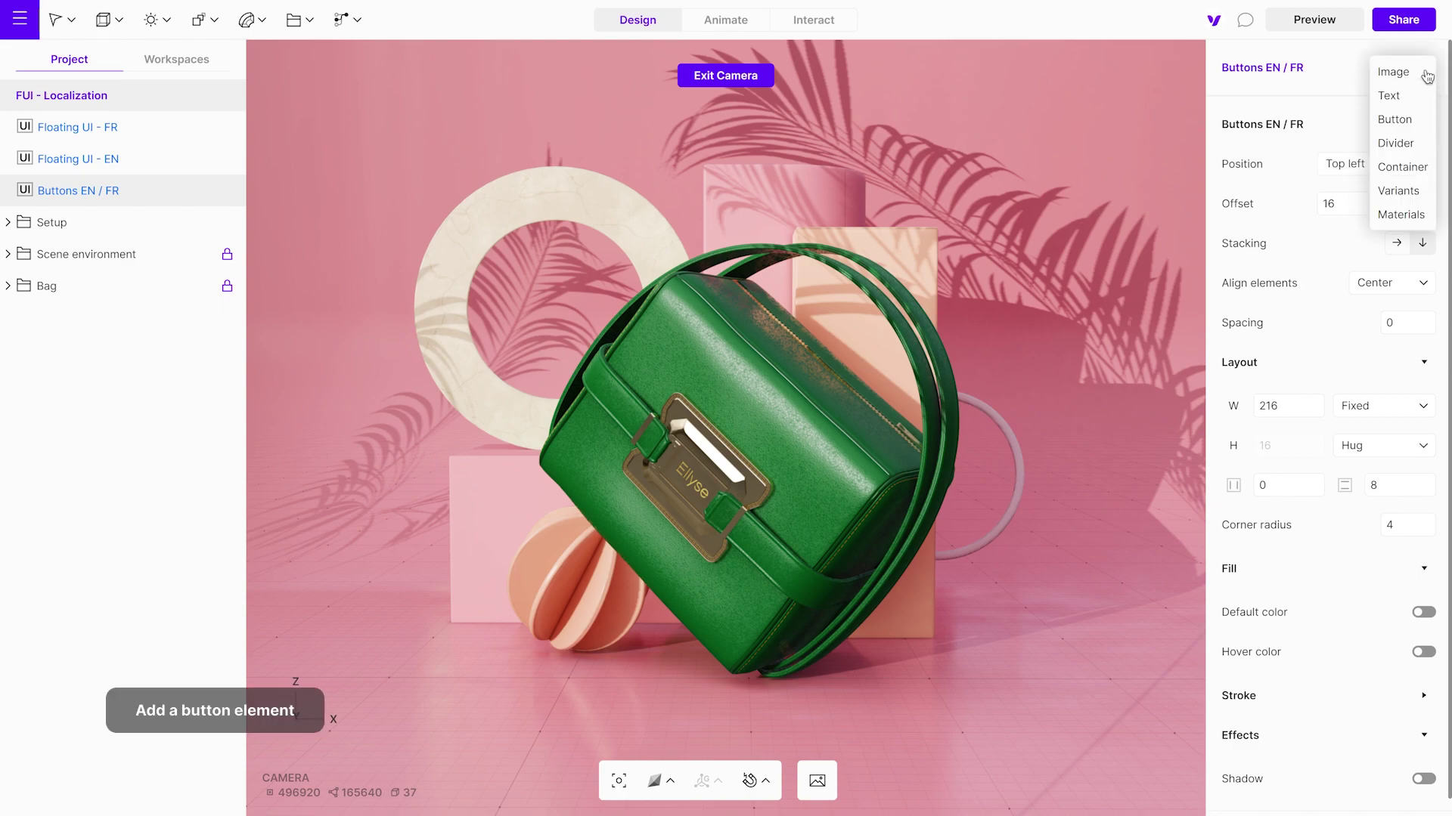
left_click(1395, 119)
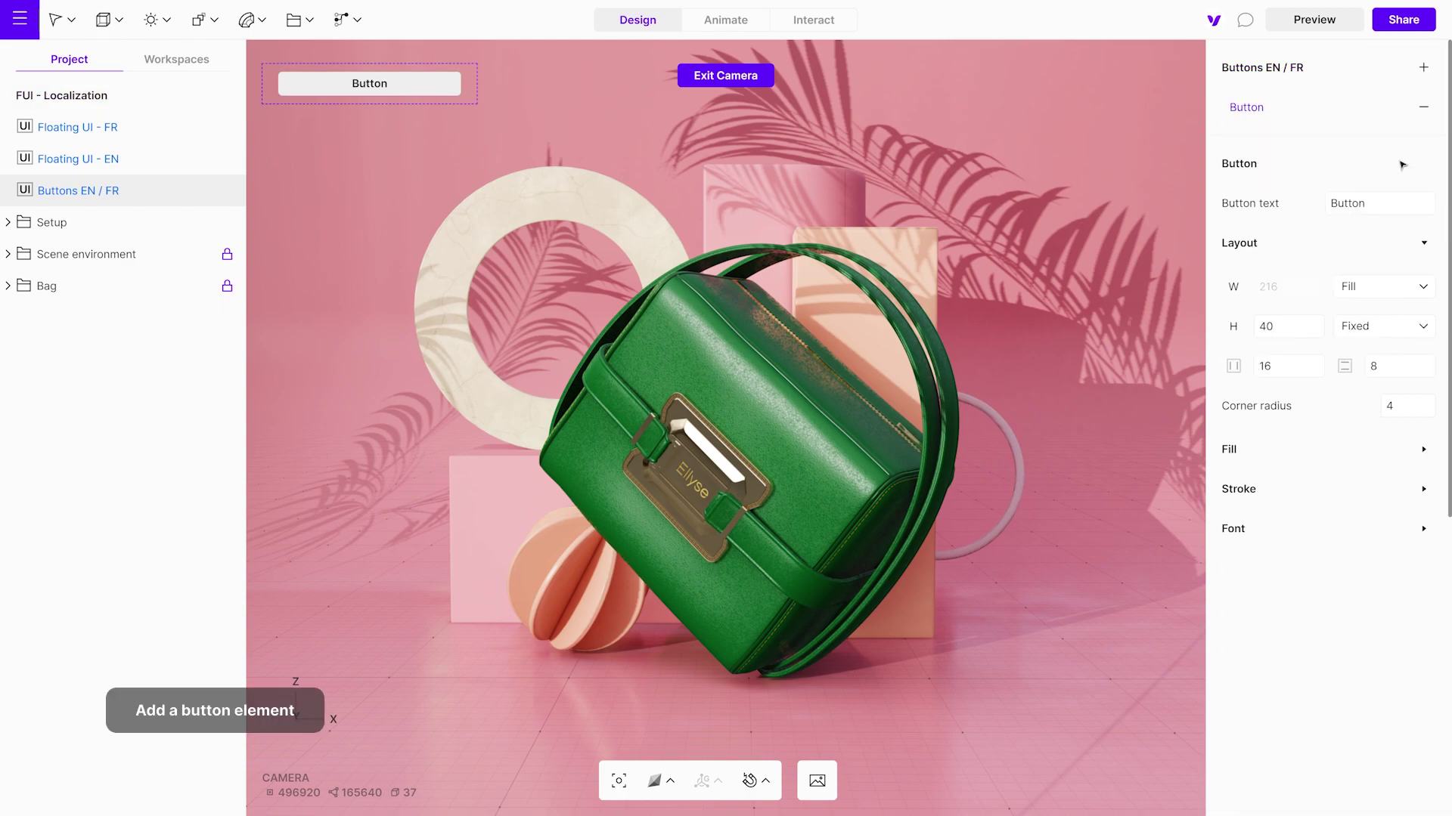
double_click(1376, 204)
type("EN")
Step: Set the EN button's horizontal and vertical padding to 0 and its corner radius to 0
left_click(1282, 364)
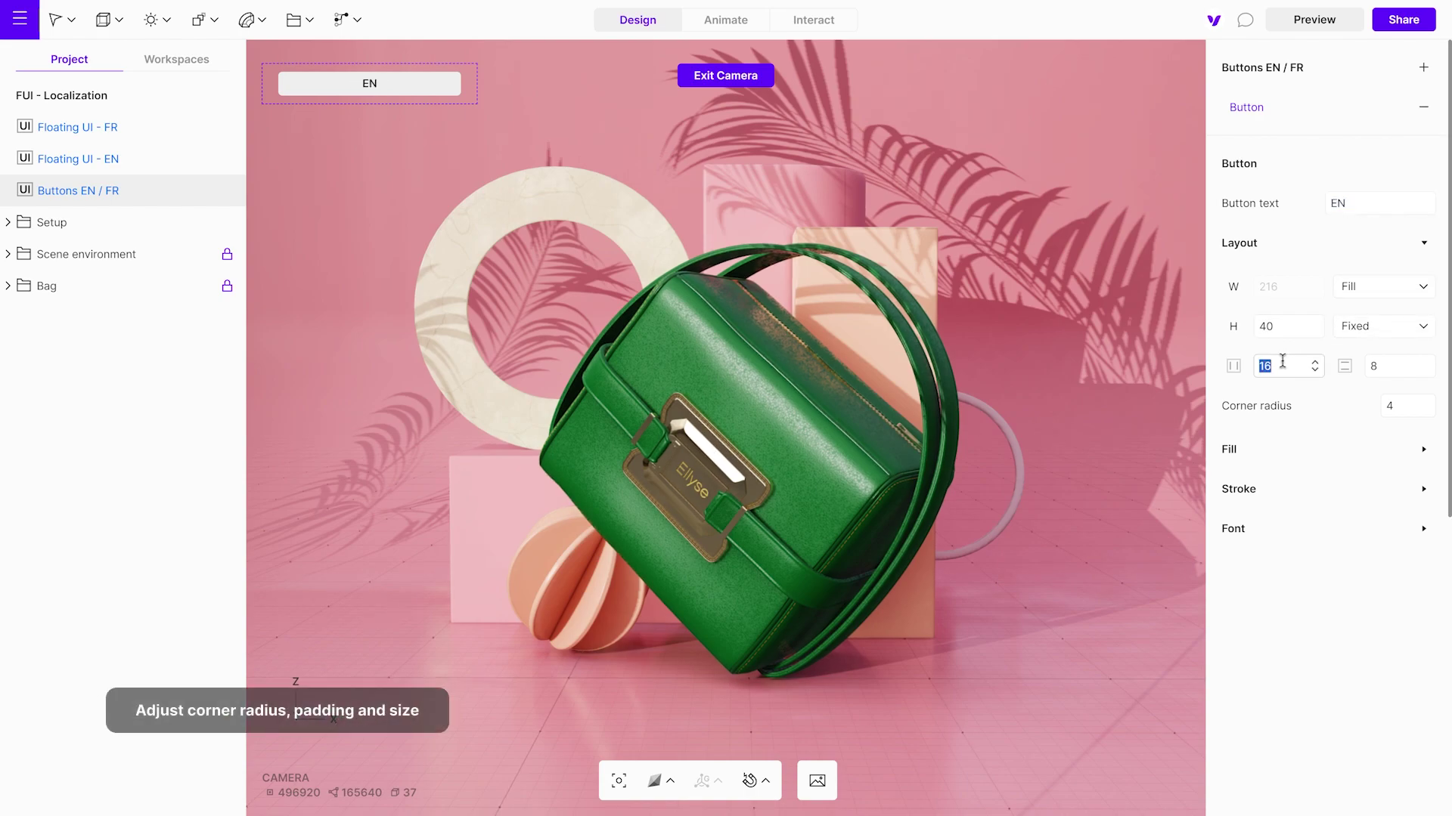
left_click(1383, 366)
type("0")
left_click(1392, 403)
type("0")
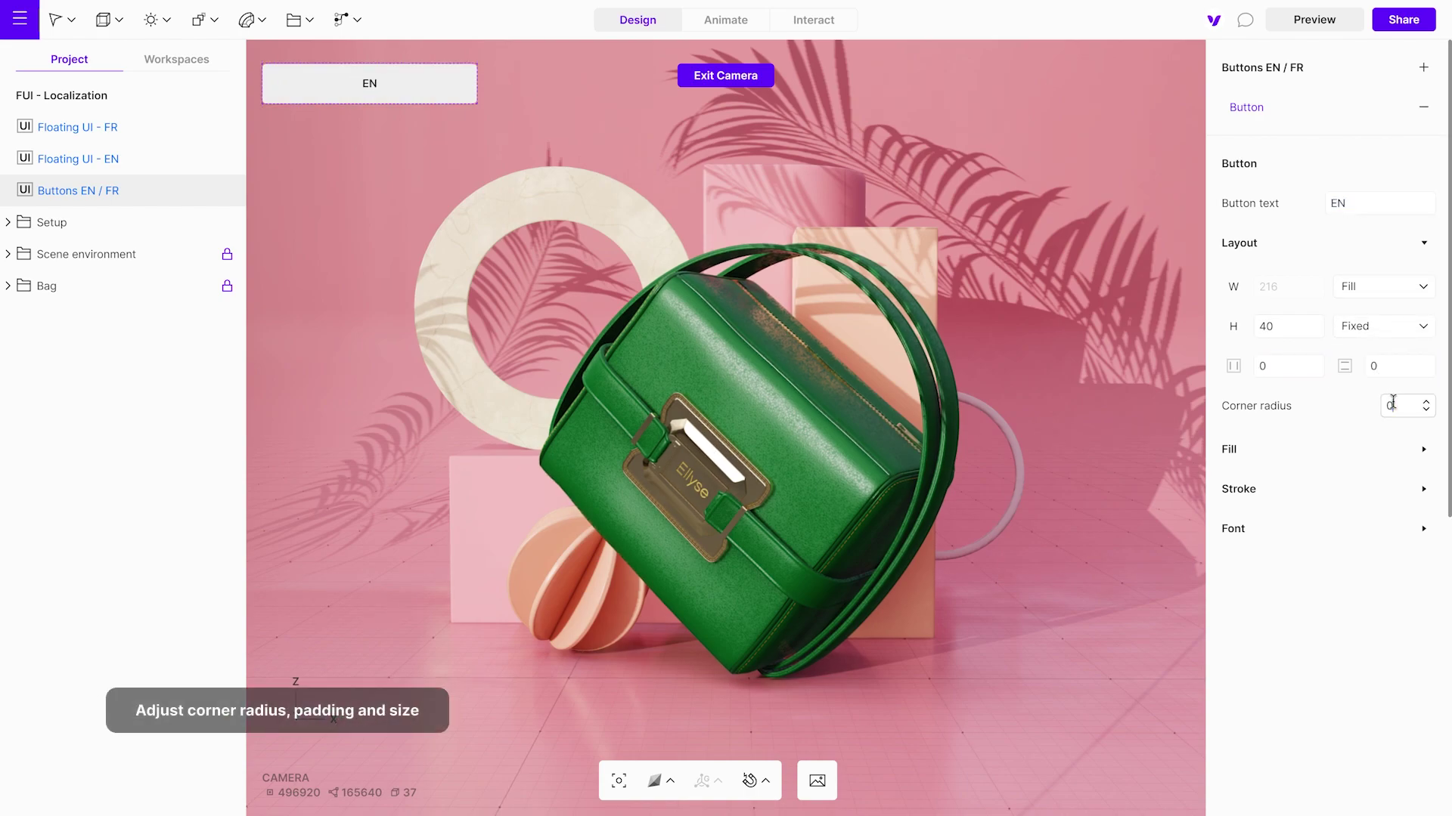
Step: Make the EN button's width Fixed at 40 and set its height to 30
left_click(1382, 289)
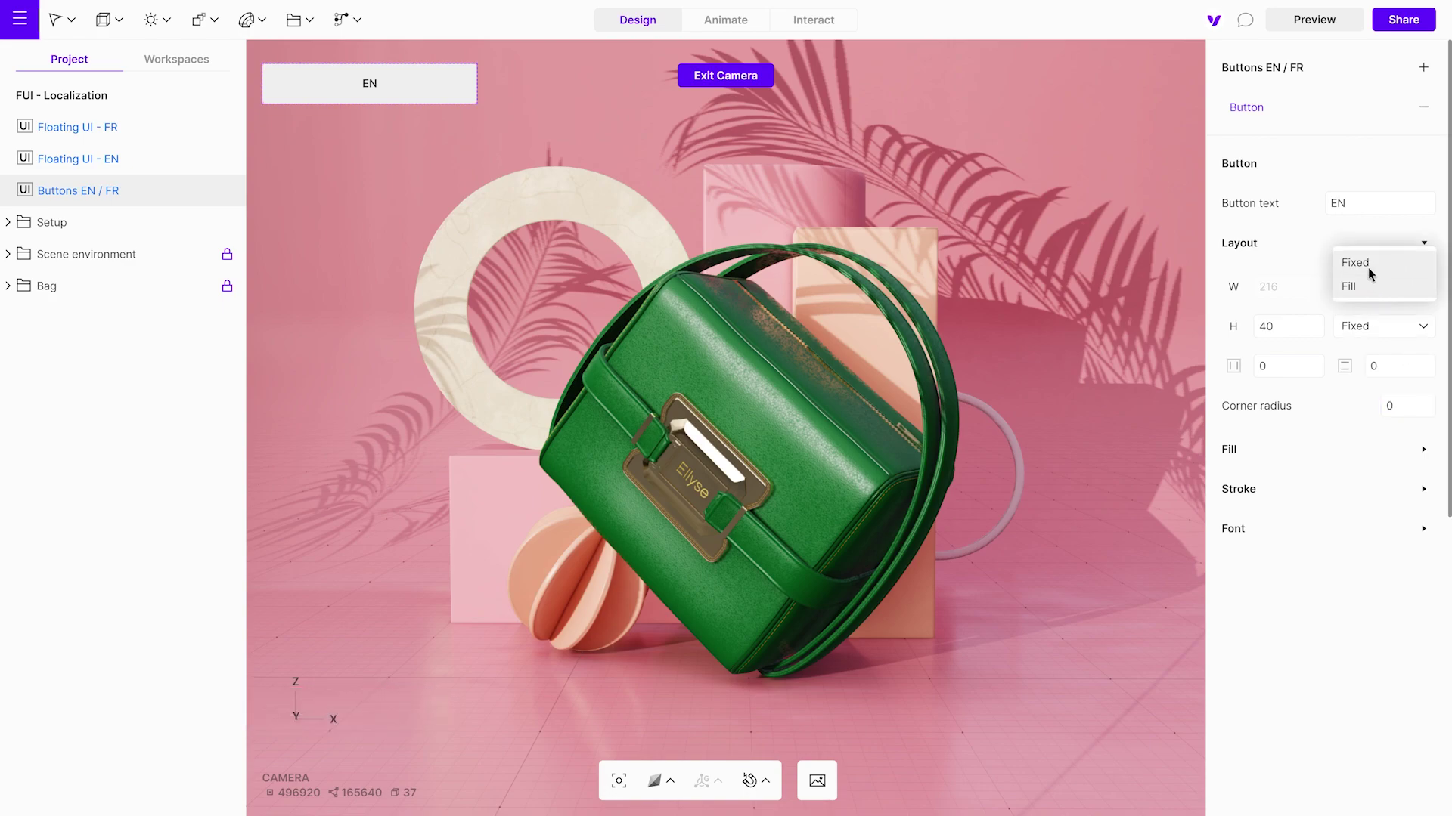
left_click(1368, 268)
left_click(1289, 288)
type("40")
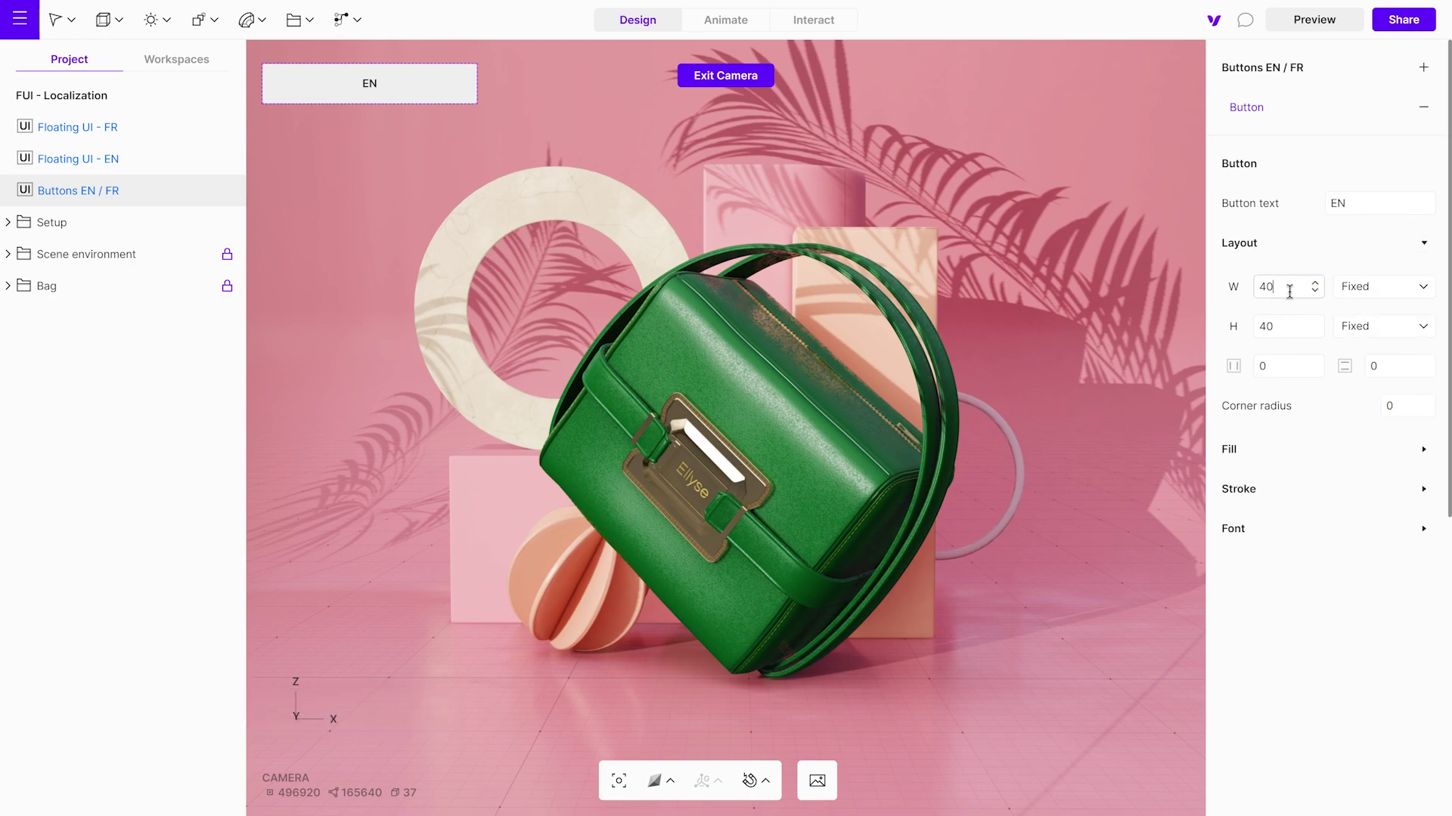
left_click(1280, 326)
type("30")
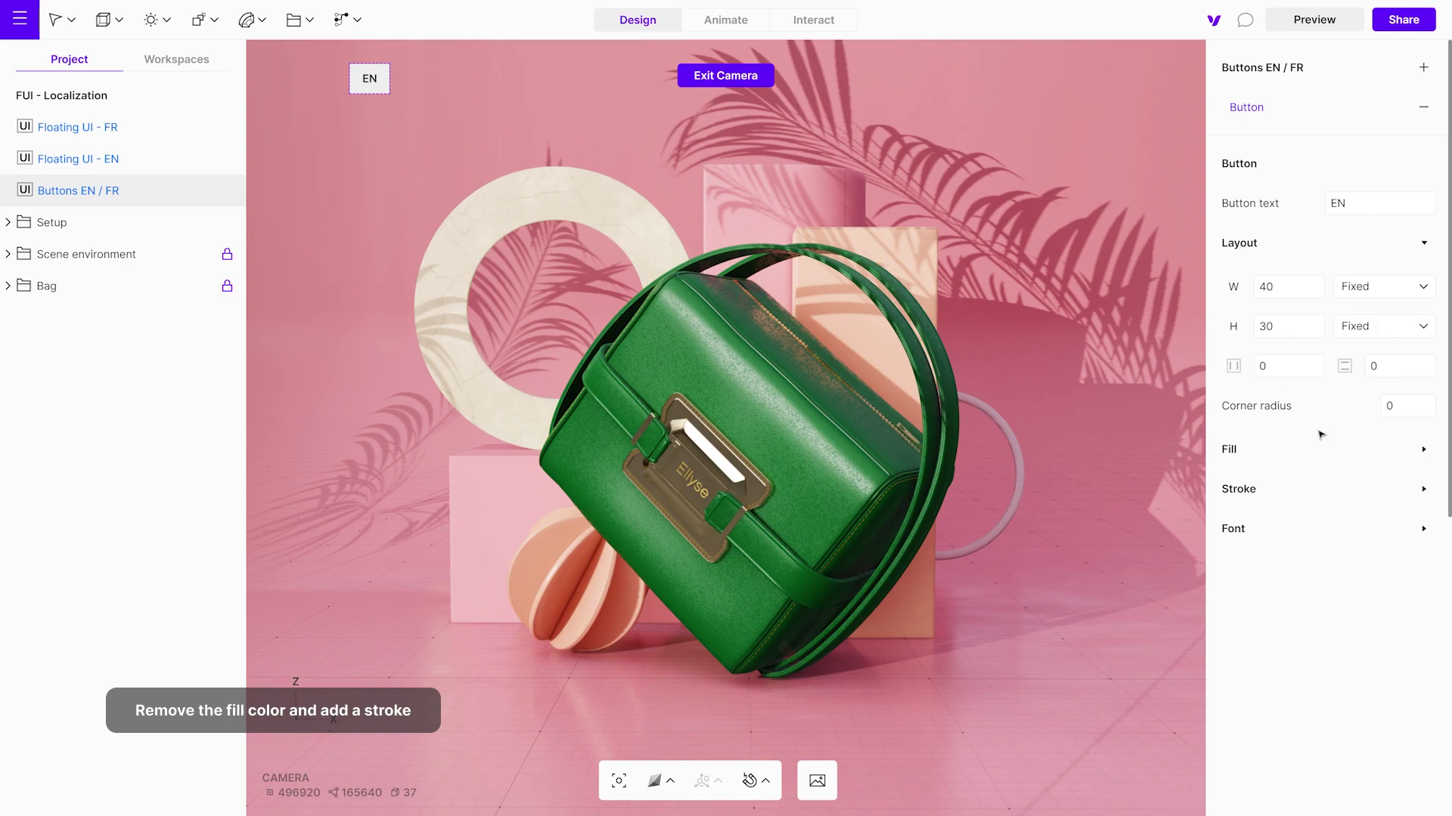
Step: Disable the EN button's default fill and give it a default stroke of color 2D3269 with thickness 2
left_click(1396, 451)
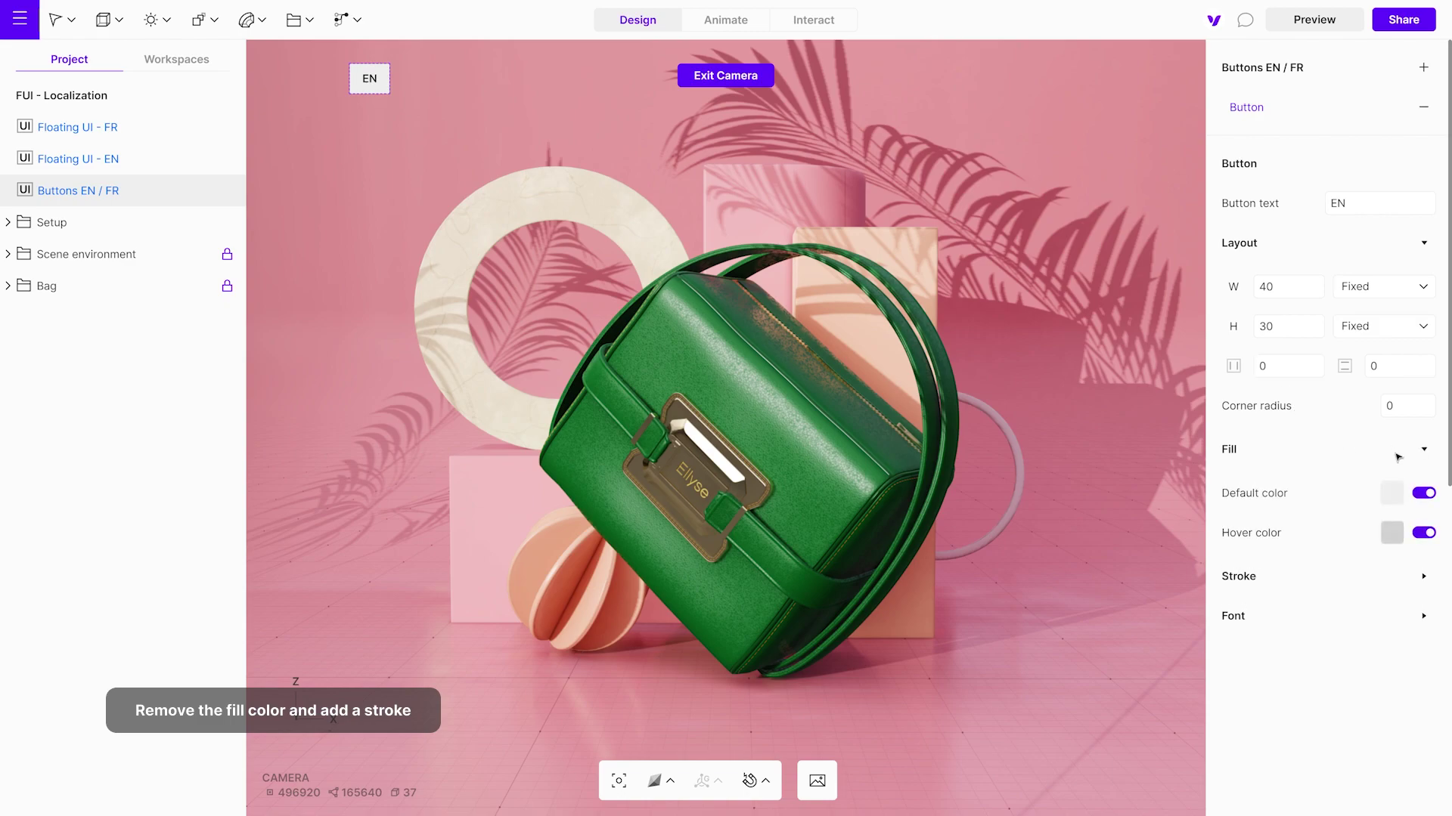
left_click(1424, 494)
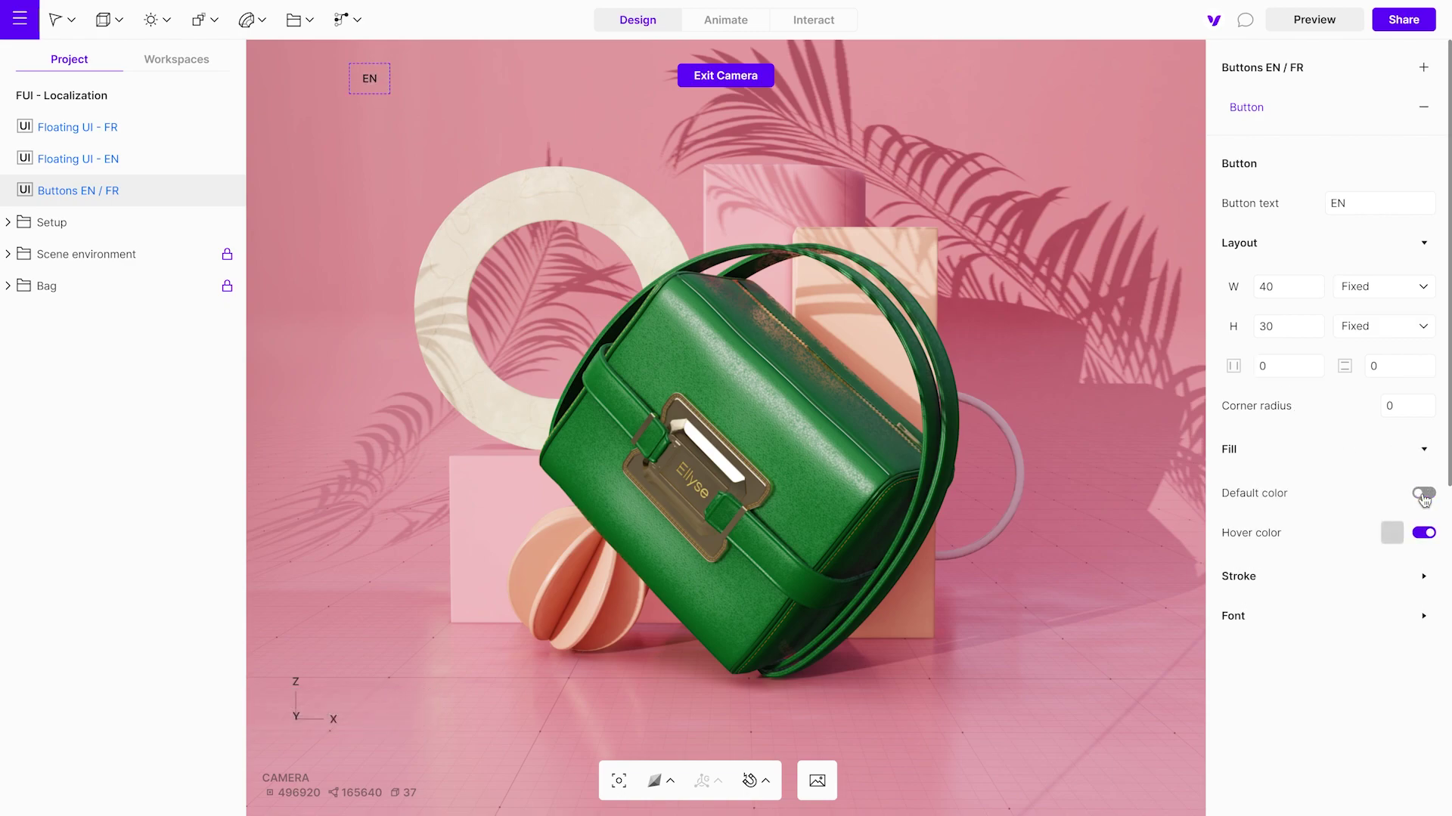
left_click(1403, 577)
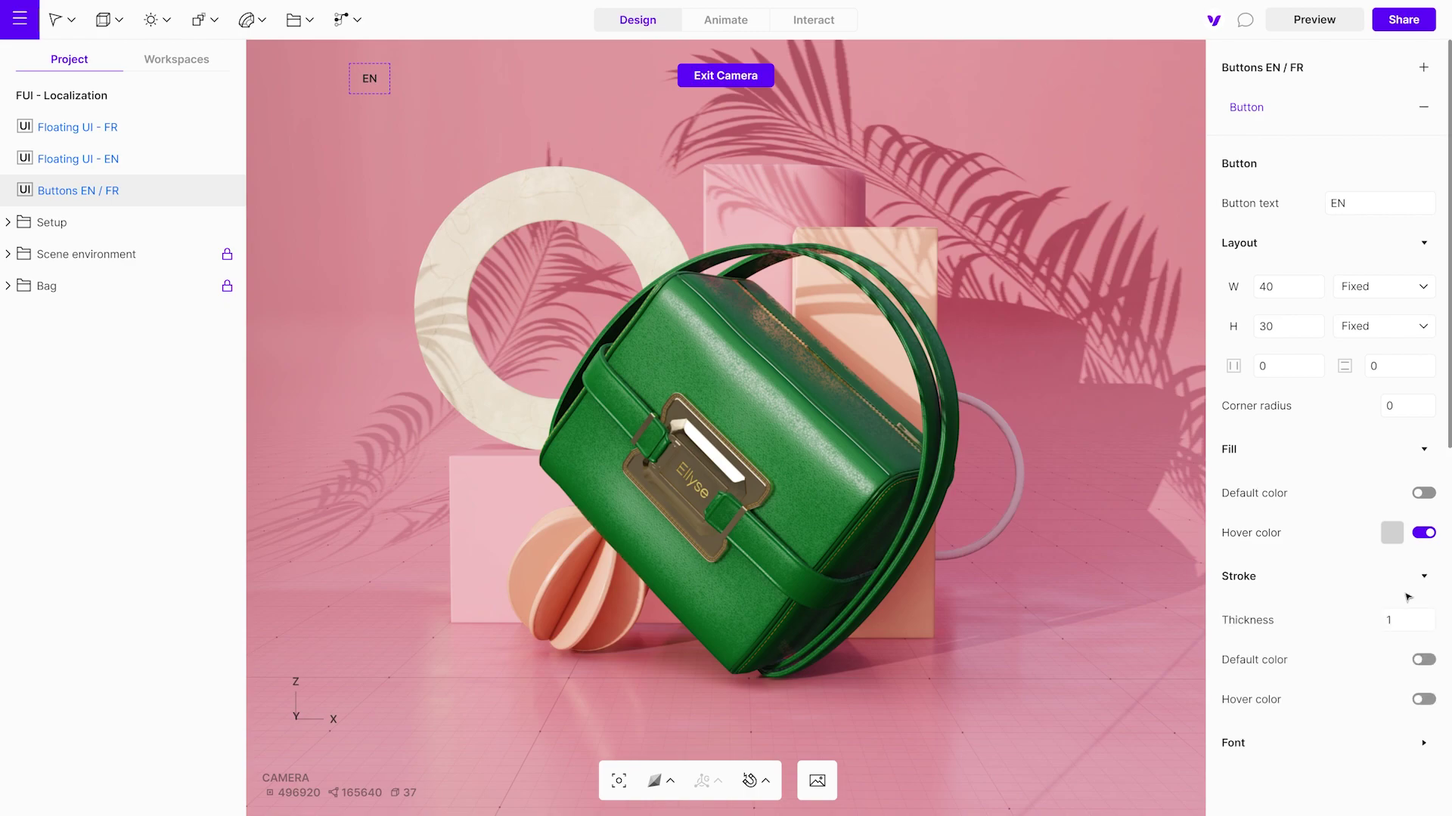
left_click(1424, 660)
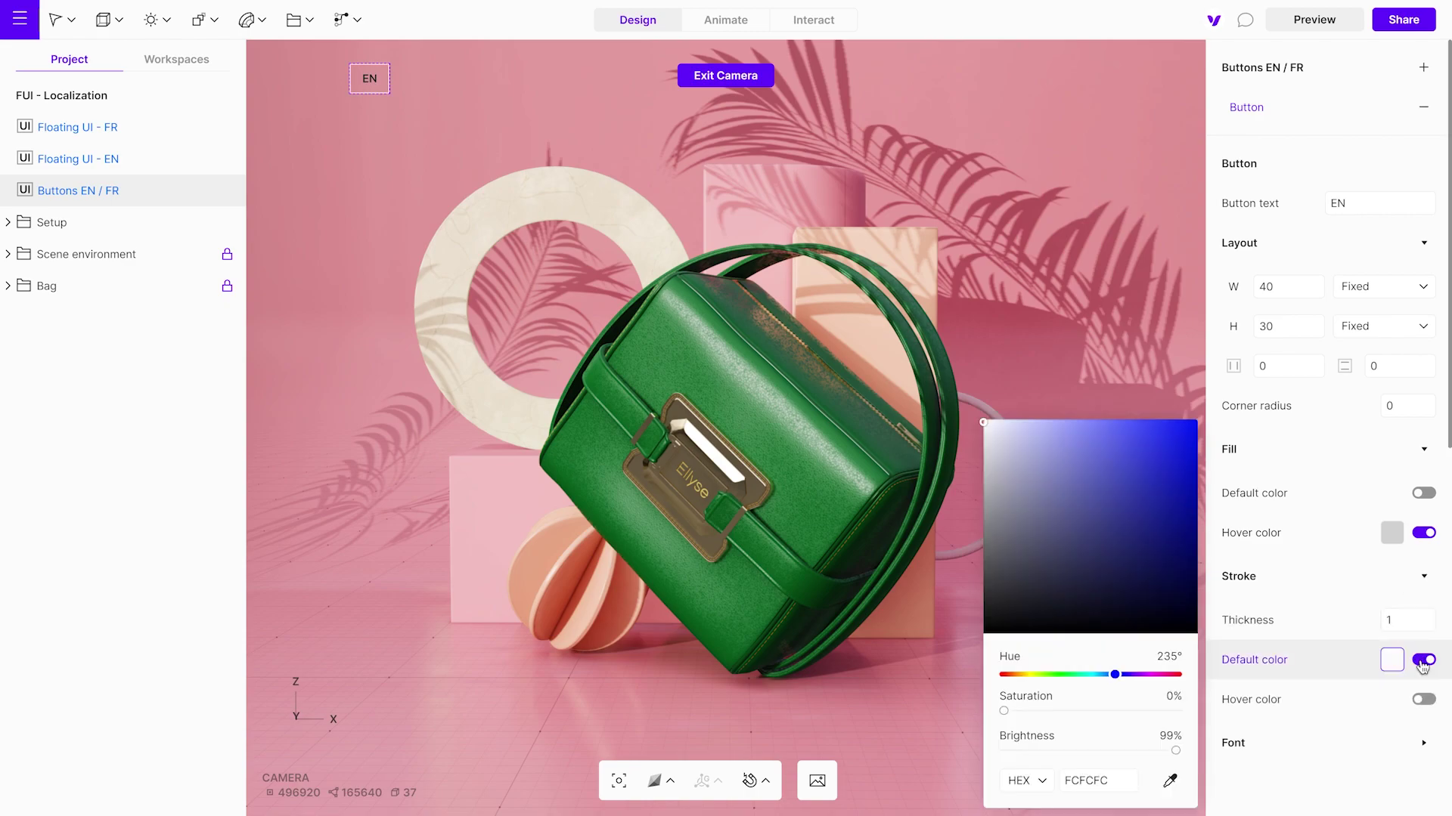
double_click(1116, 785)
type("2D3269")
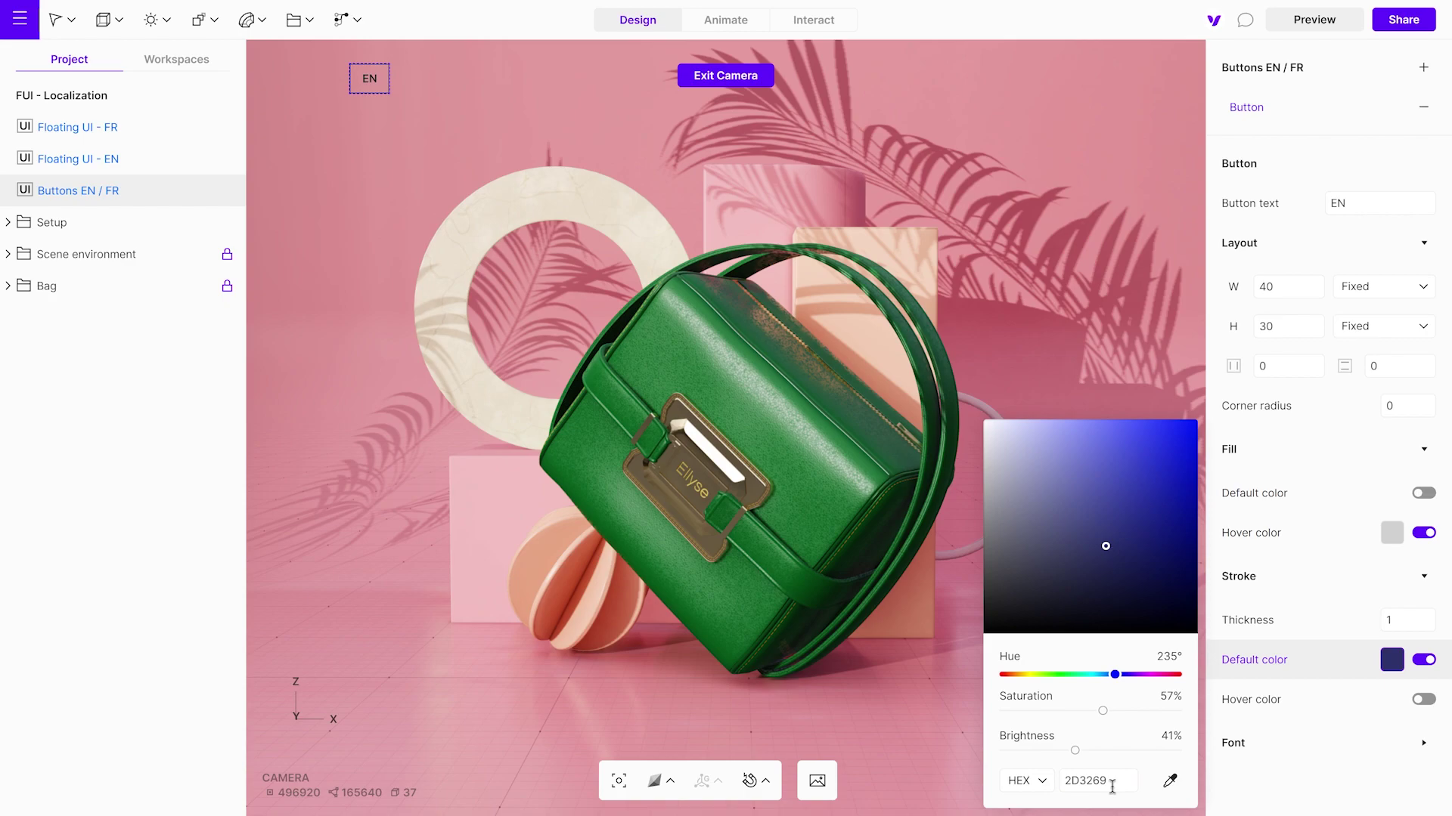
double_click(1395, 621)
type("2")
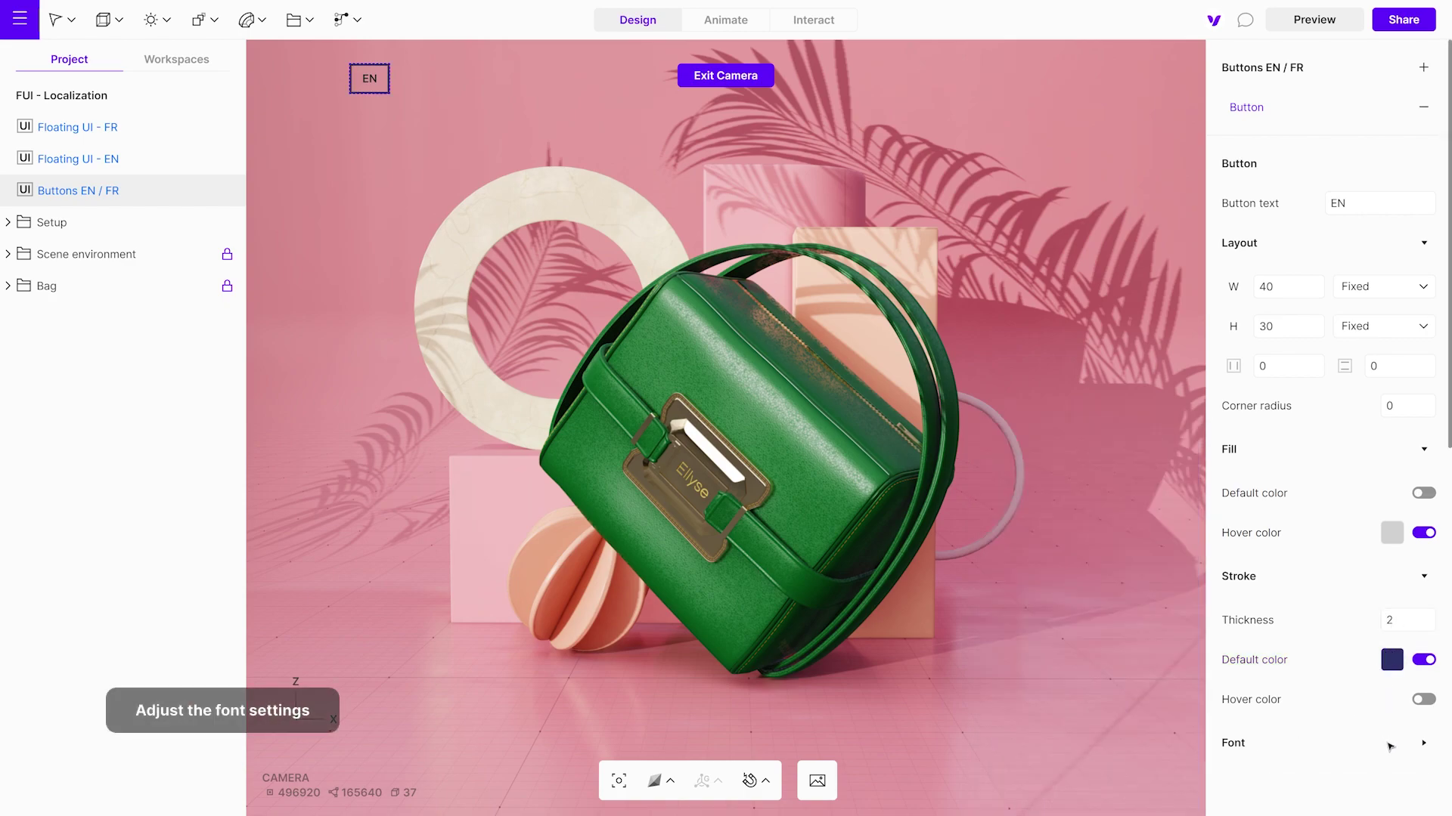
Step: Set the EN button's font to Fira Sans, size 17, with the default text color 2D3269
scroll(1389, 747, "down", 4)
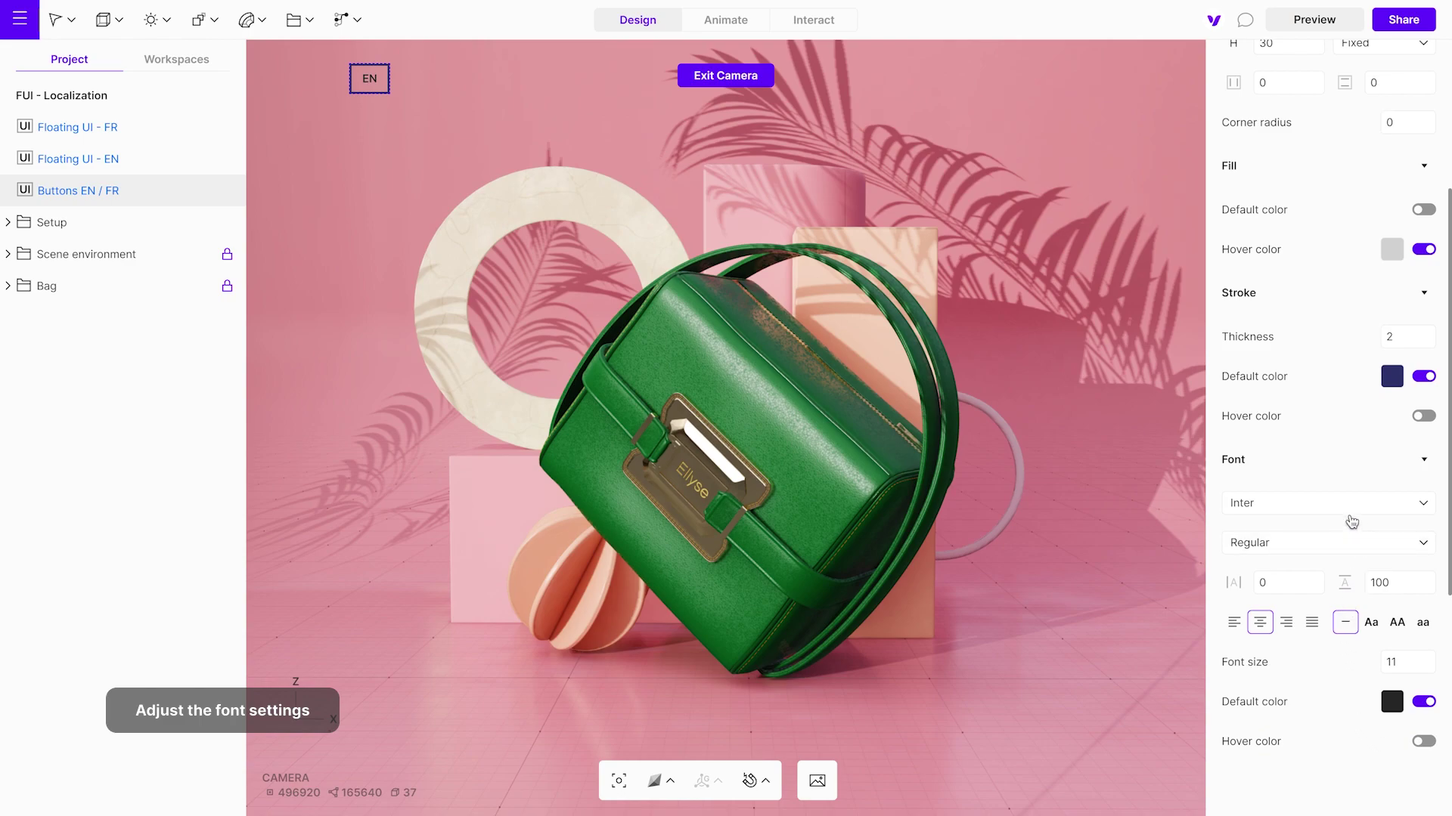
left_click(1348, 507)
scroll(1351, 508, "up", 10)
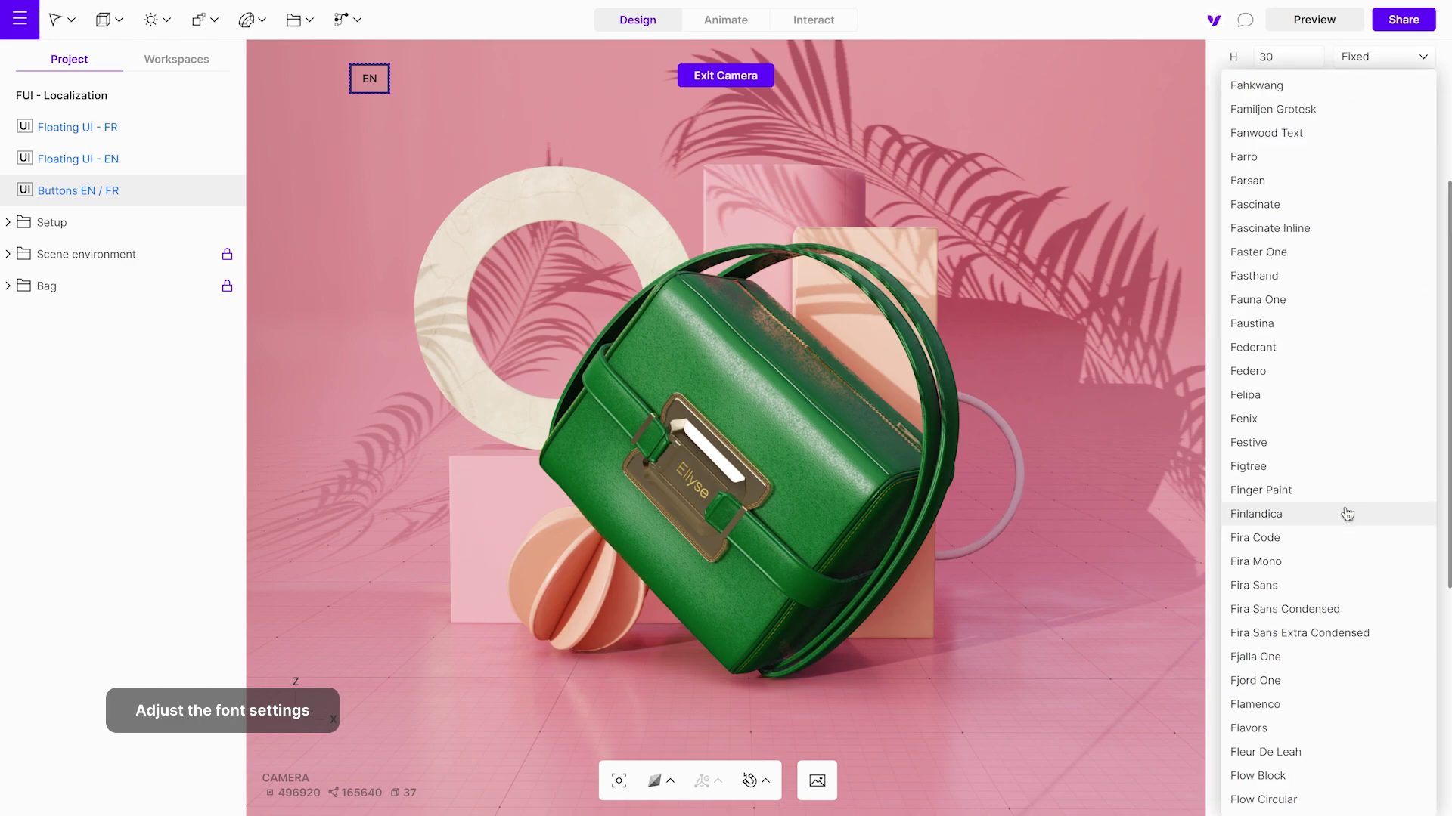
left_click(1323, 585)
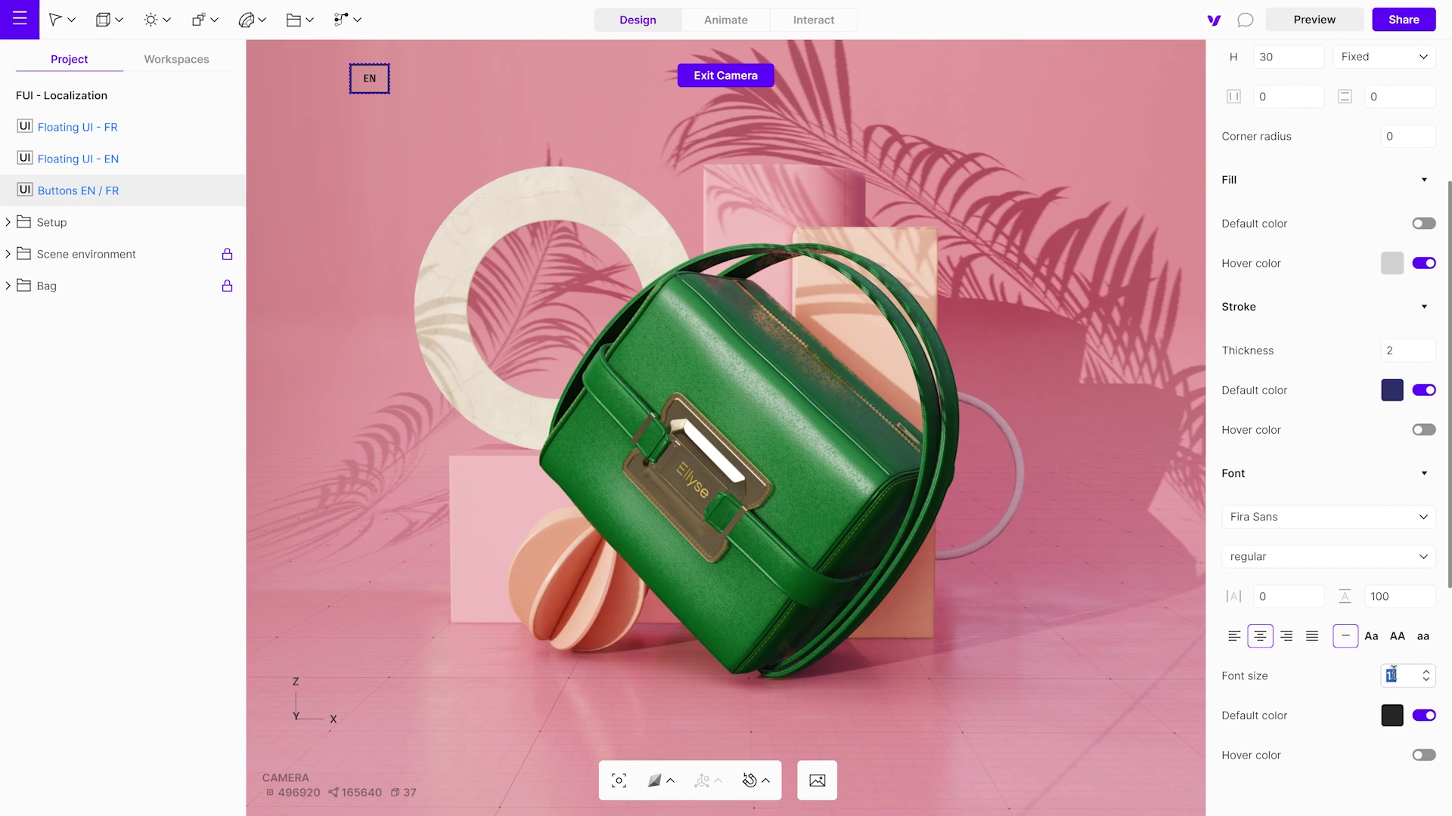
type("18")
left_click(1394, 716)
double_click(1119, 782)
type("2D3269")
key("Return")
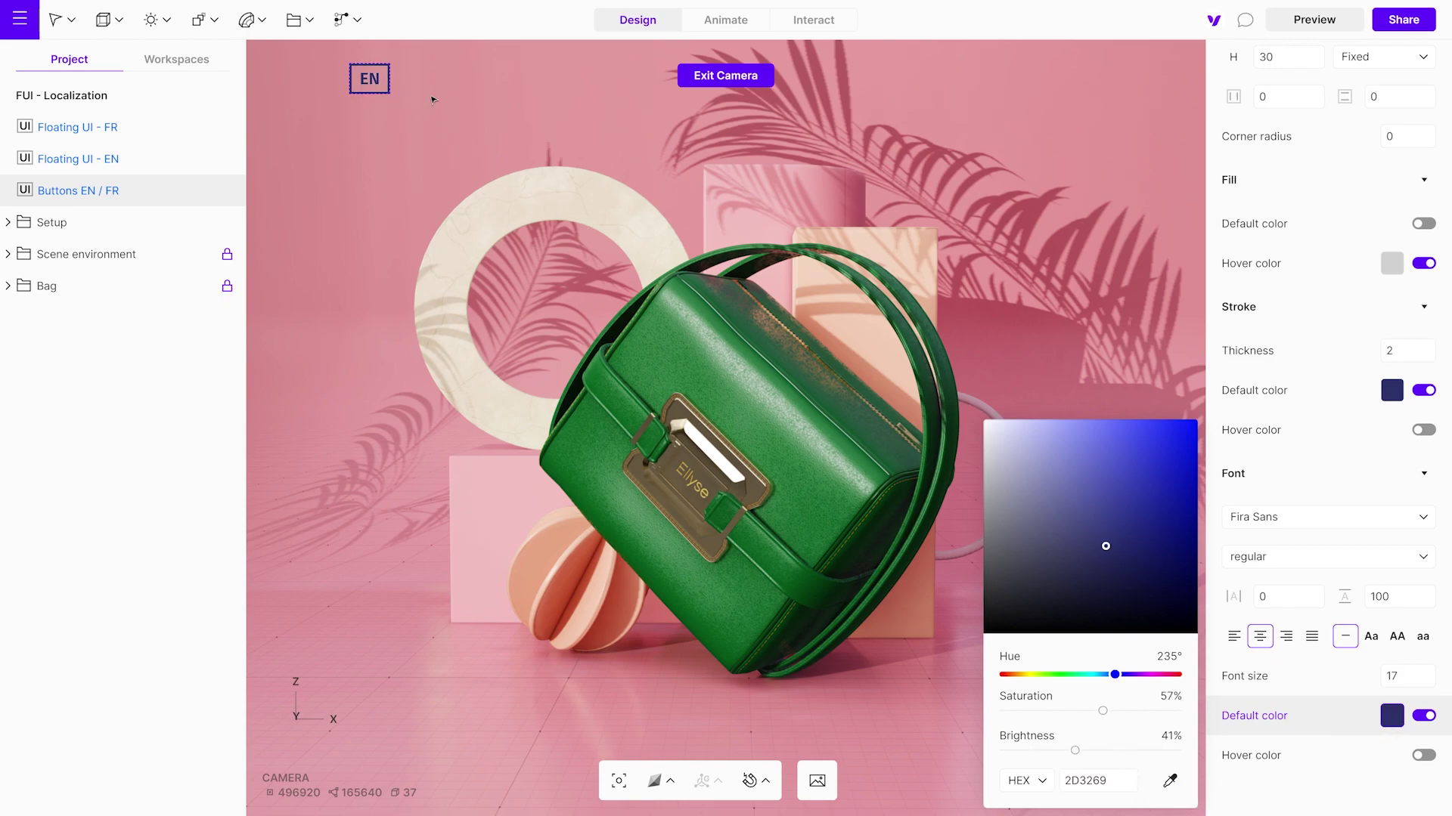
Step: Set the EN button's fill hover color to 2D3269 and enable a font hover color of FFFFFF
left_click(1391, 264)
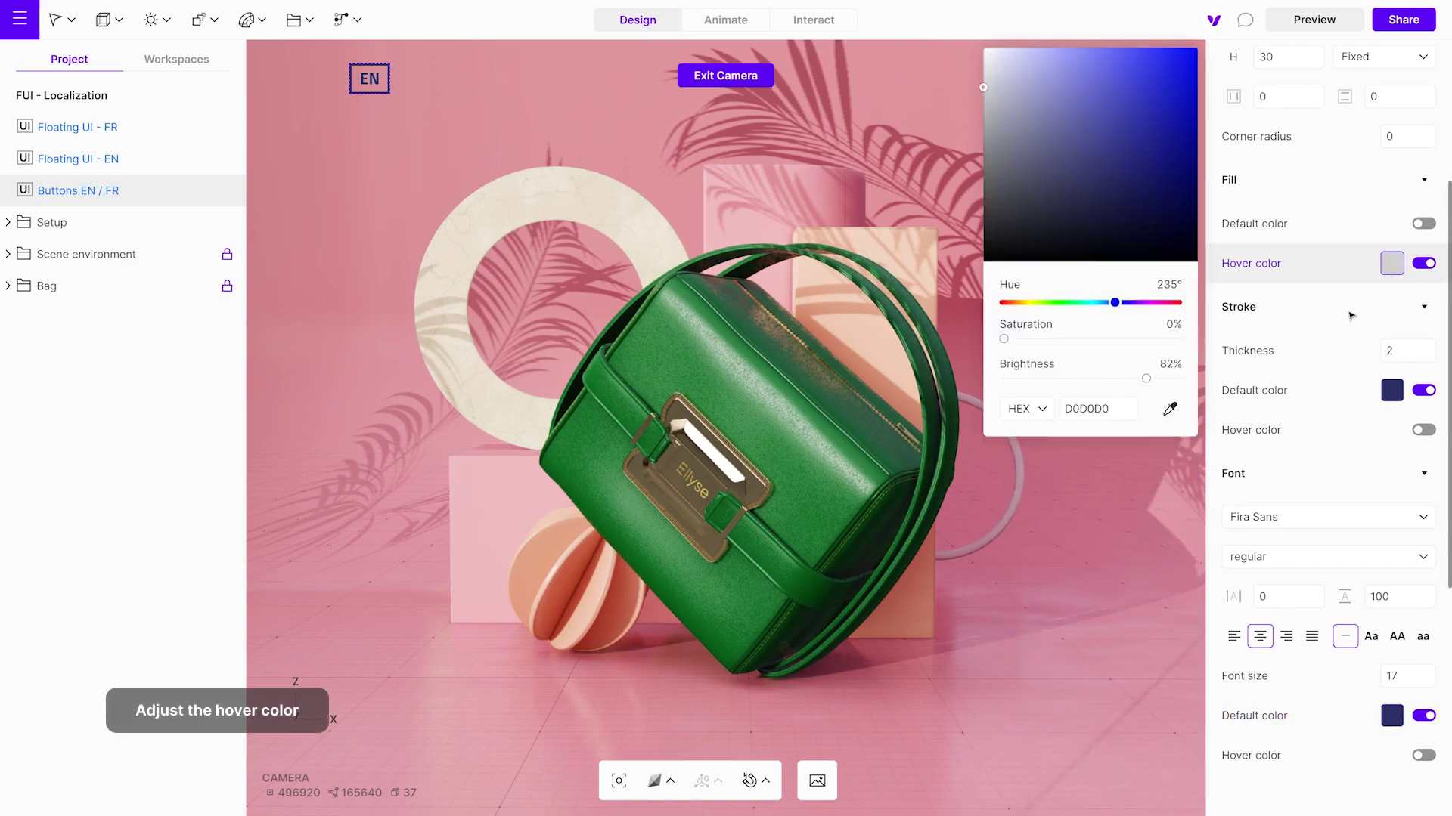
left_click(1097, 409)
type("2D3269")
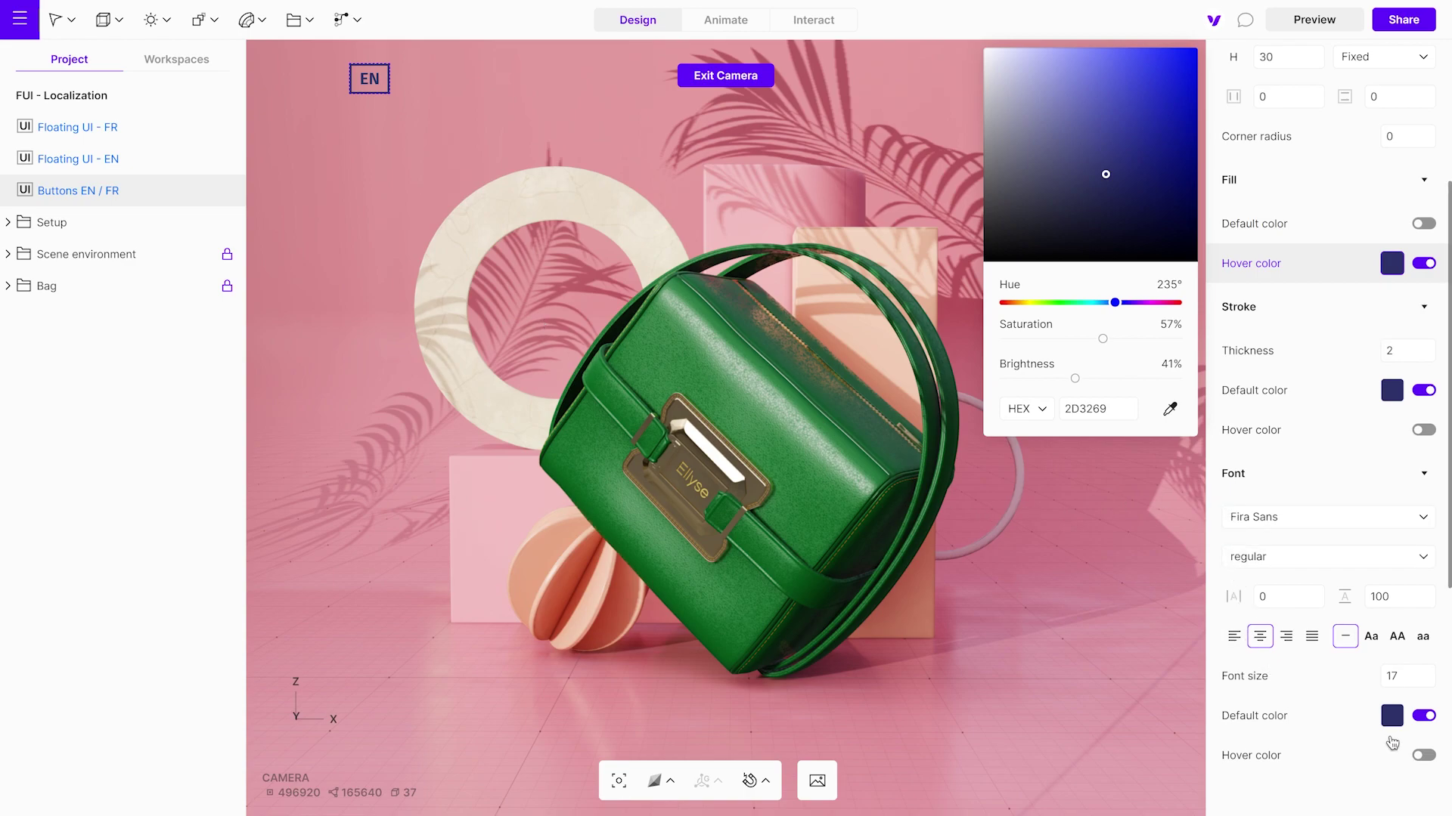
left_click(1423, 756)
left_click(1424, 756)
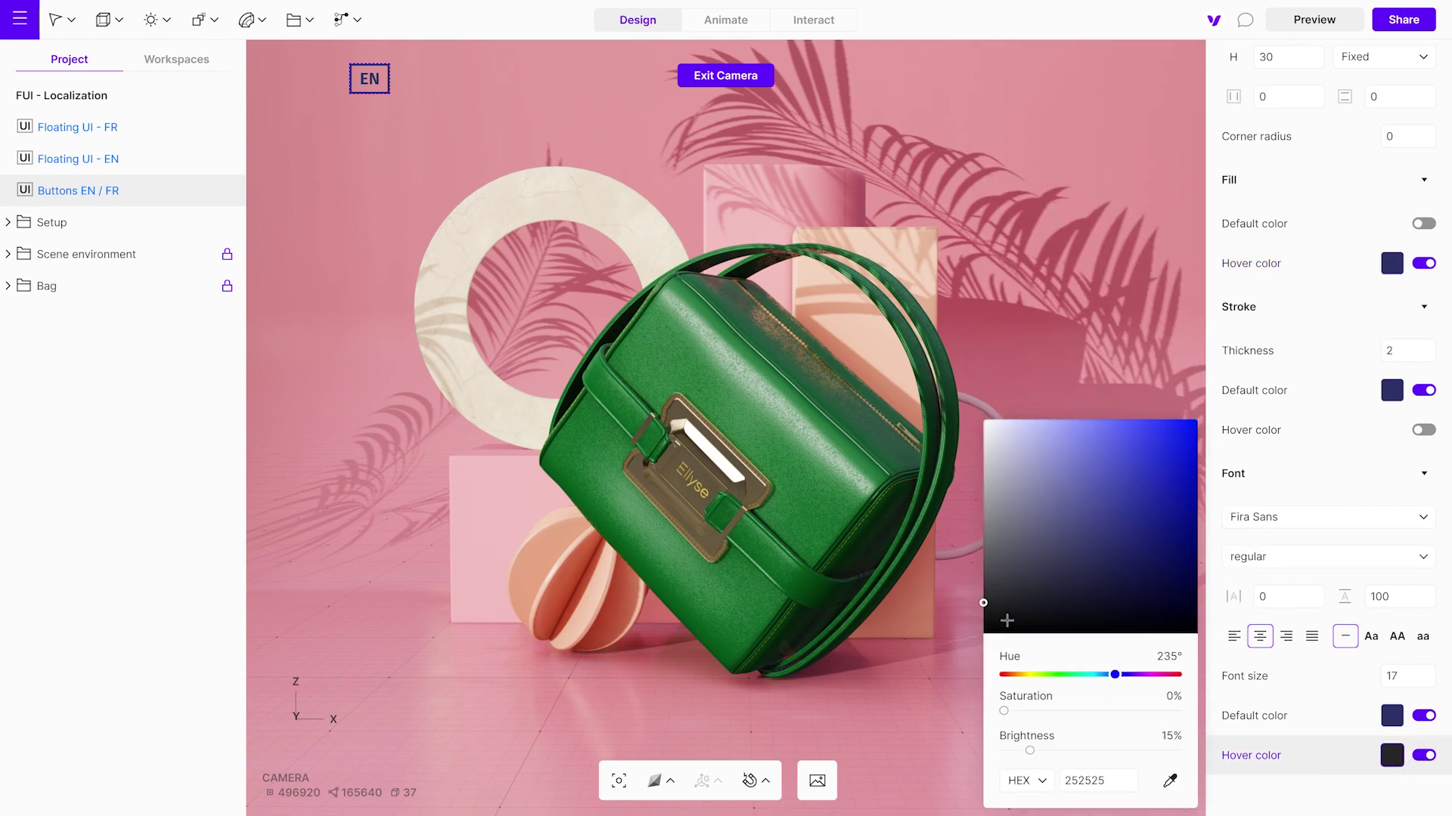
left_click_drag(983, 601, 983, 420)
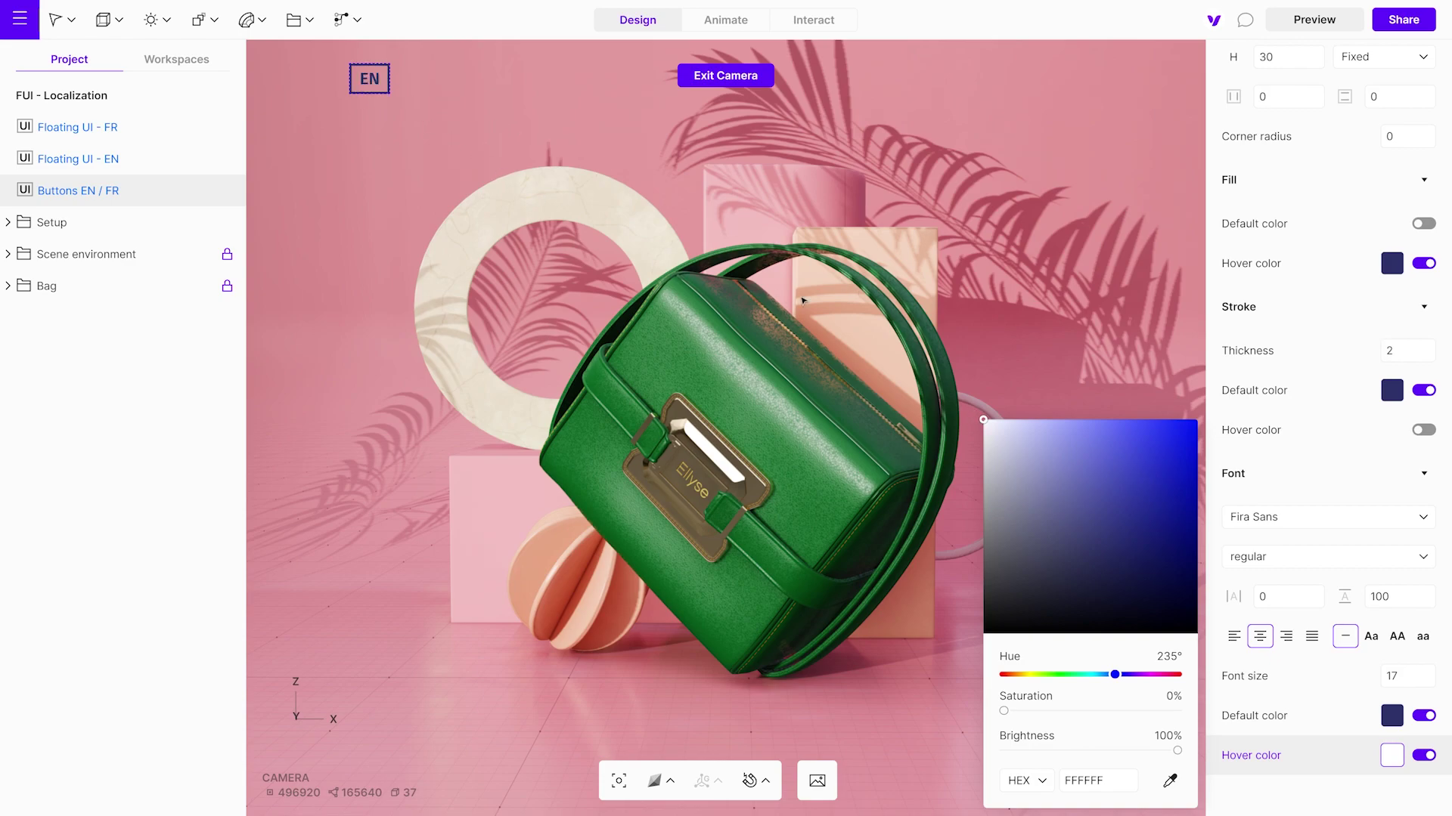
Step: Duplicate the EN button and set the copy's button text to FR
scroll(1330, 302, "up", 4)
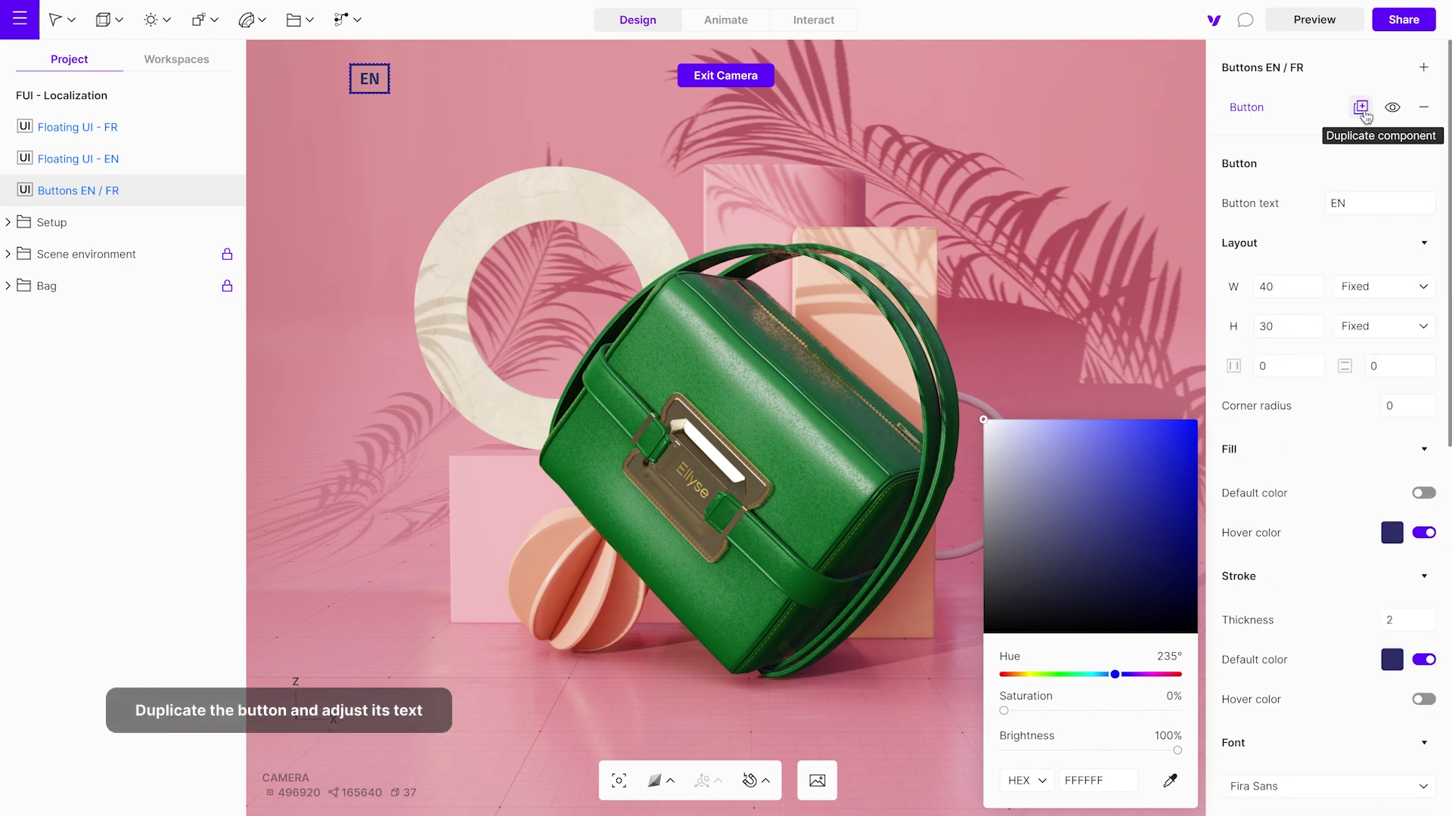
left_click(1361, 108)
left_click(1353, 242)
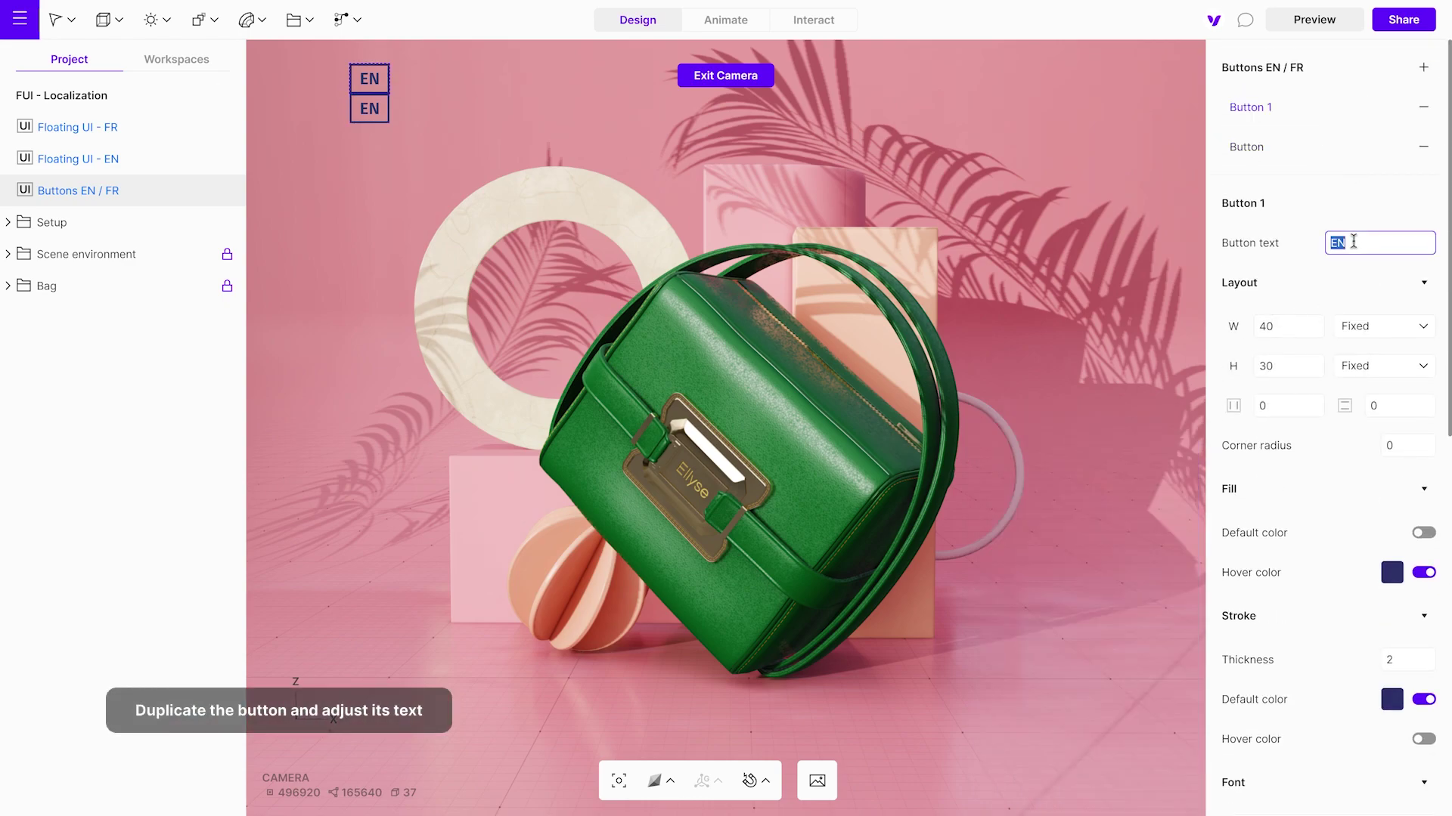
type("FR")
key("Return")
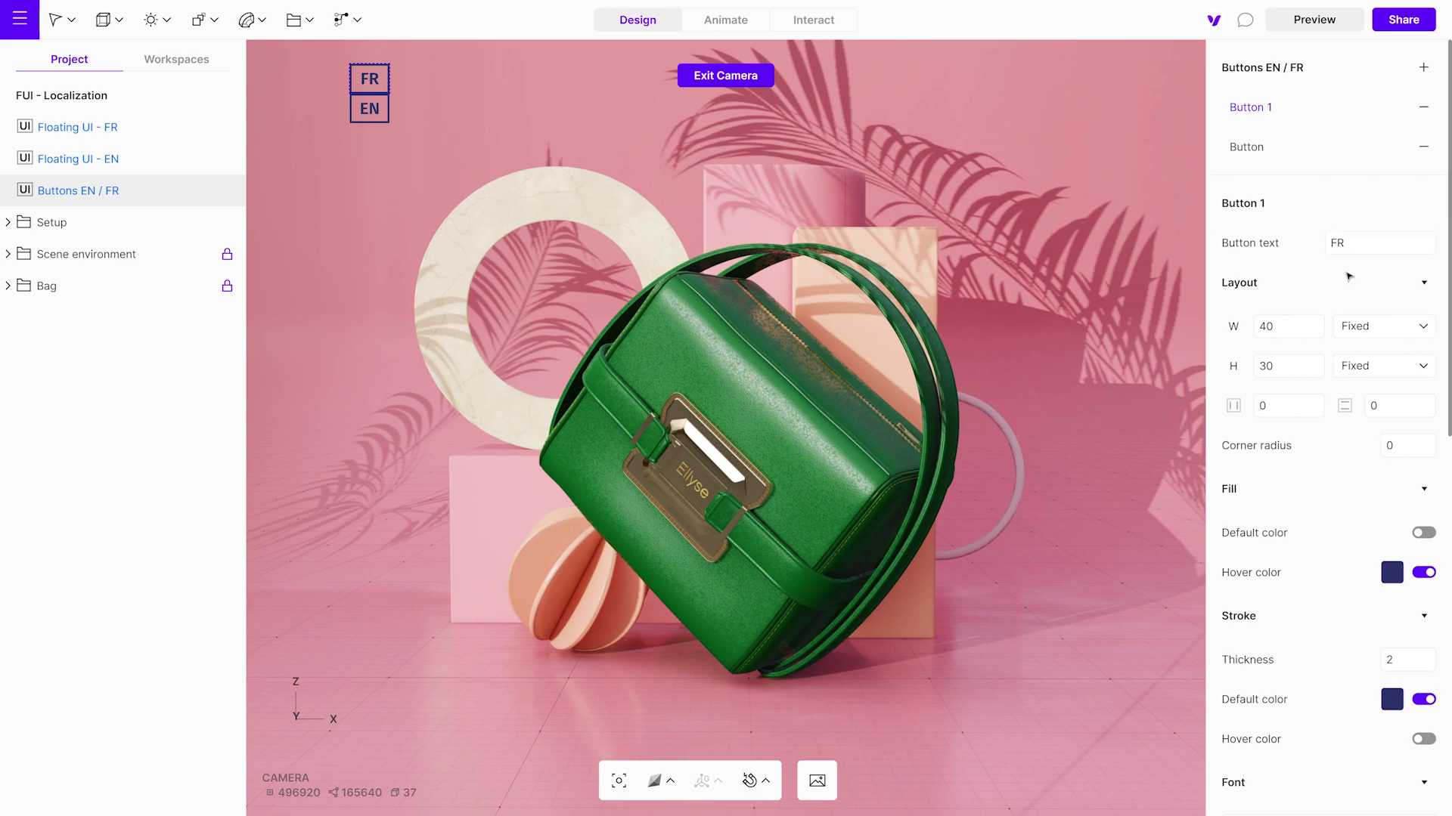
Step: Rename the FR button component as Button FR and the EN button component as Button EN
double_click(1276, 108)
left_click(1280, 108)
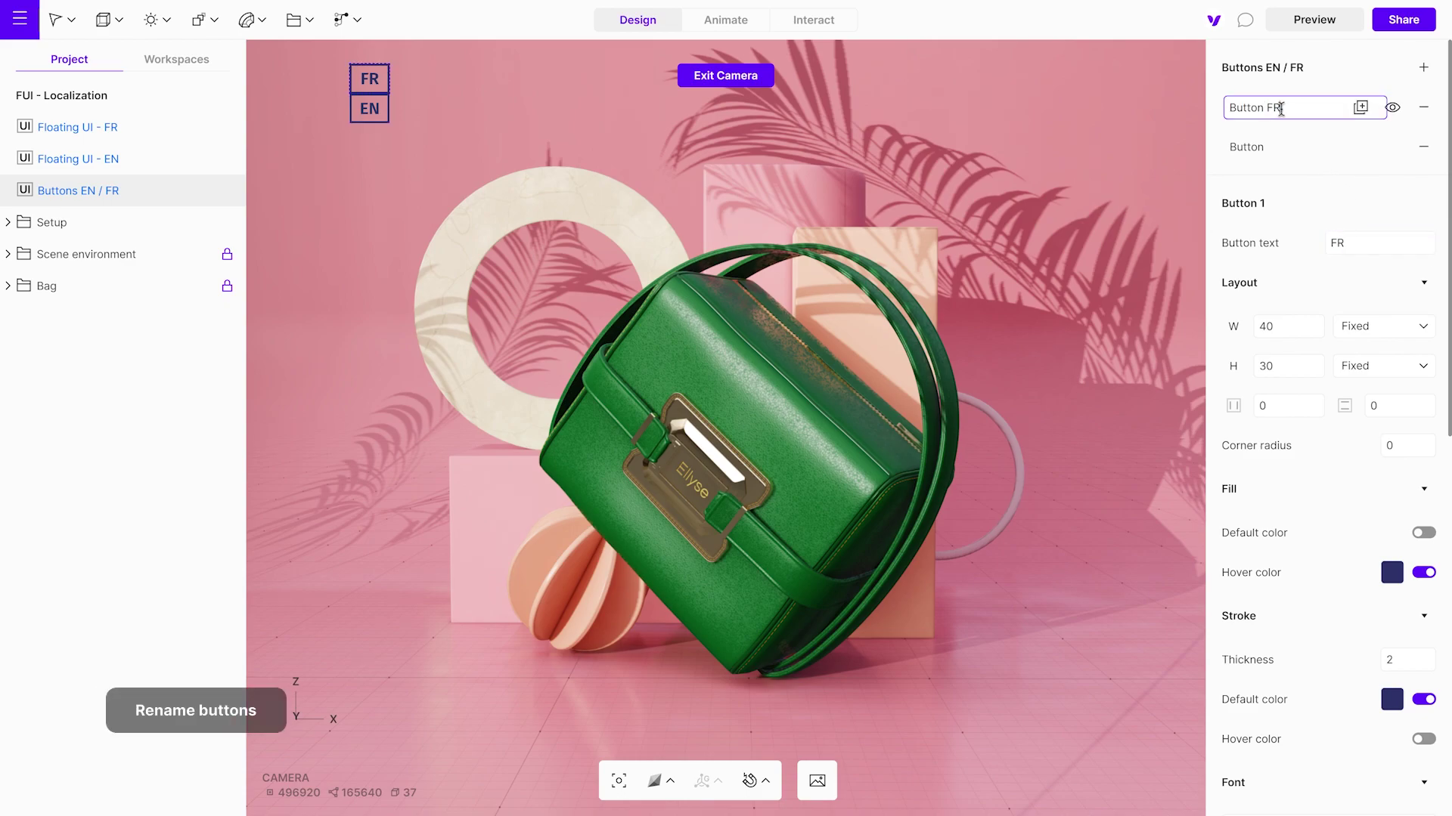
left_click(1275, 148)
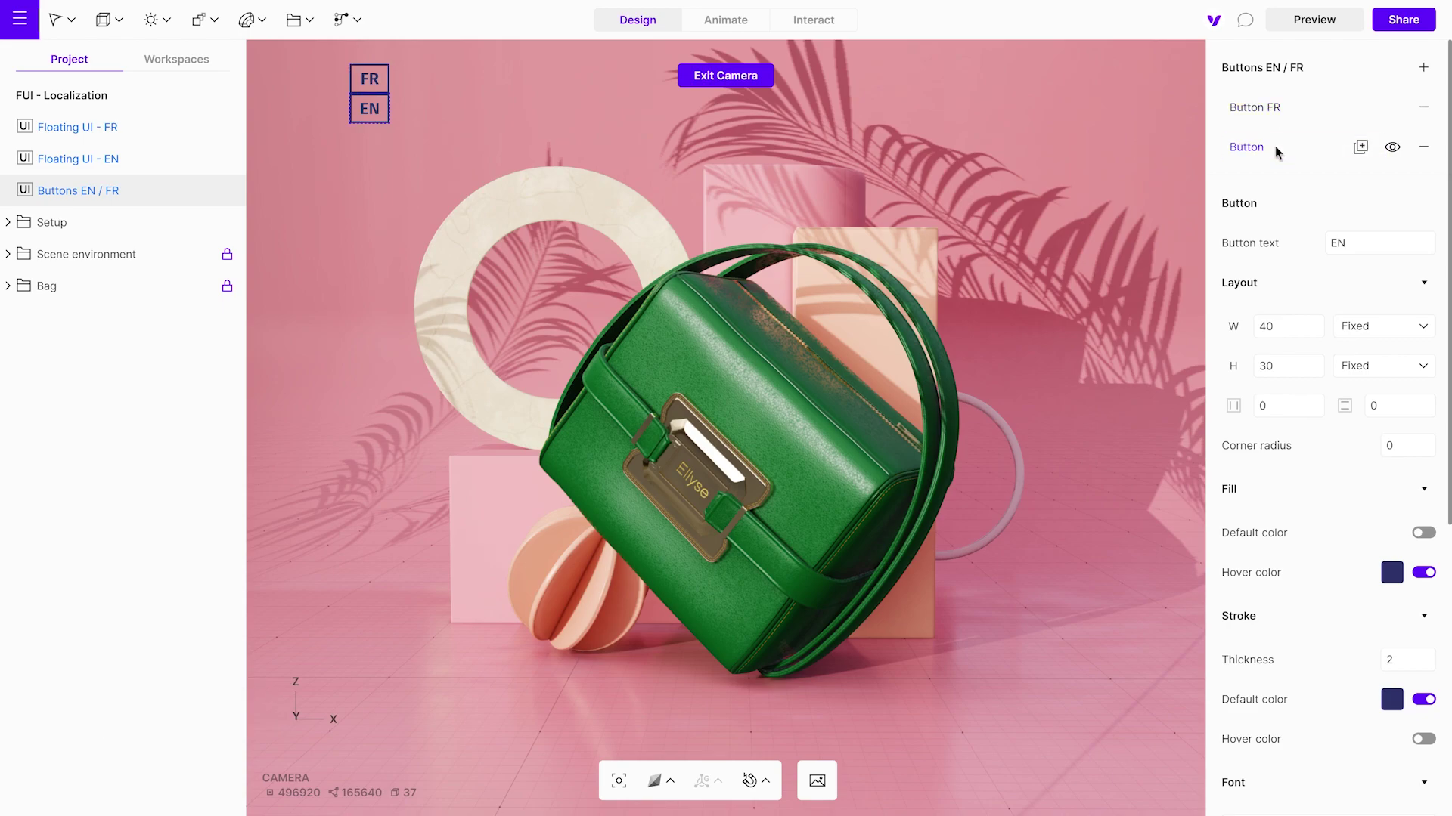
double_click(1277, 152)
left_click(1277, 153)
type("EN")
key("Return")
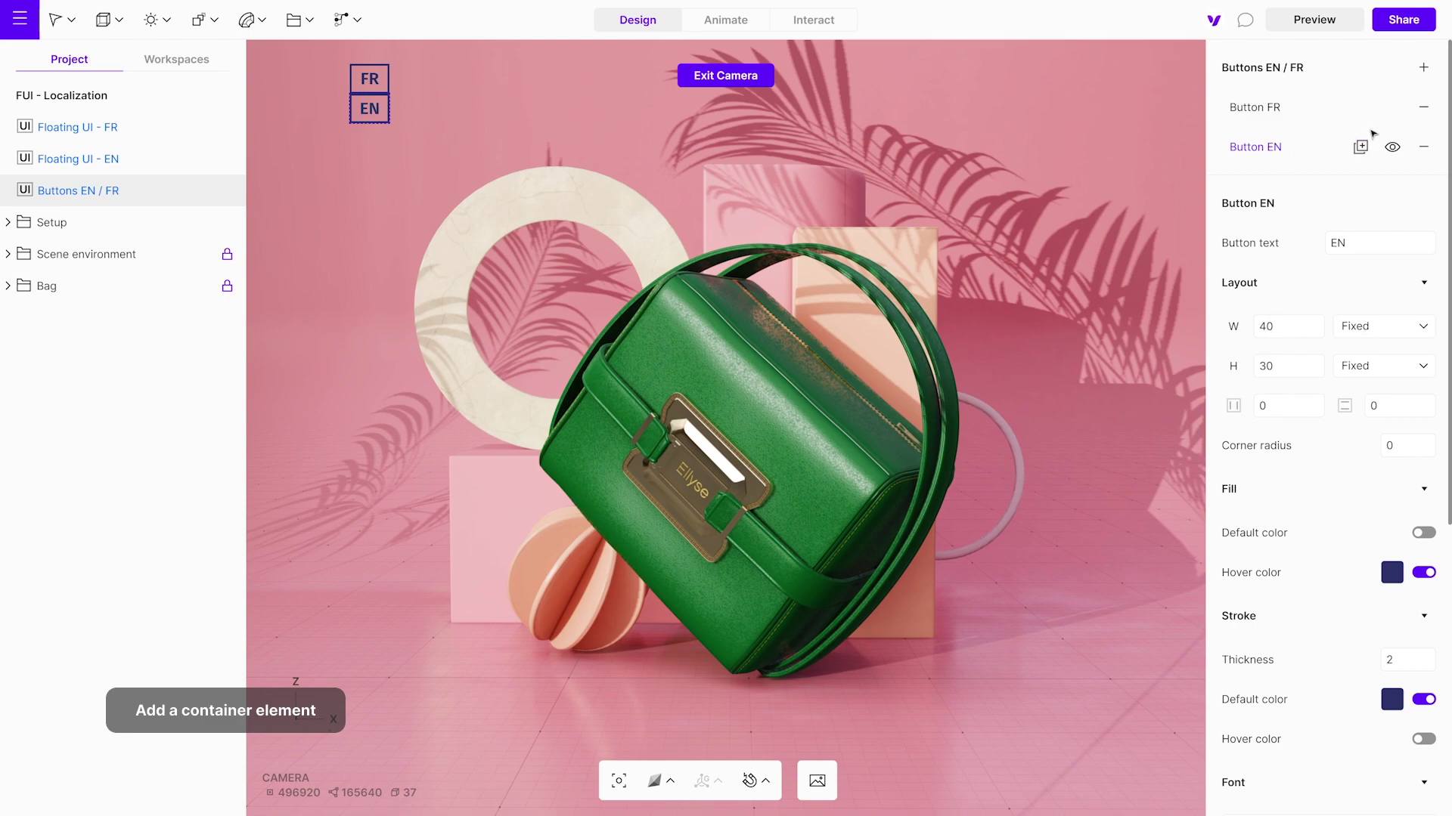
Step: Add a container to the Buttons EN / FR floating UI and nest both buttons inside it, with Button EN before Button FR
left_click(1423, 67)
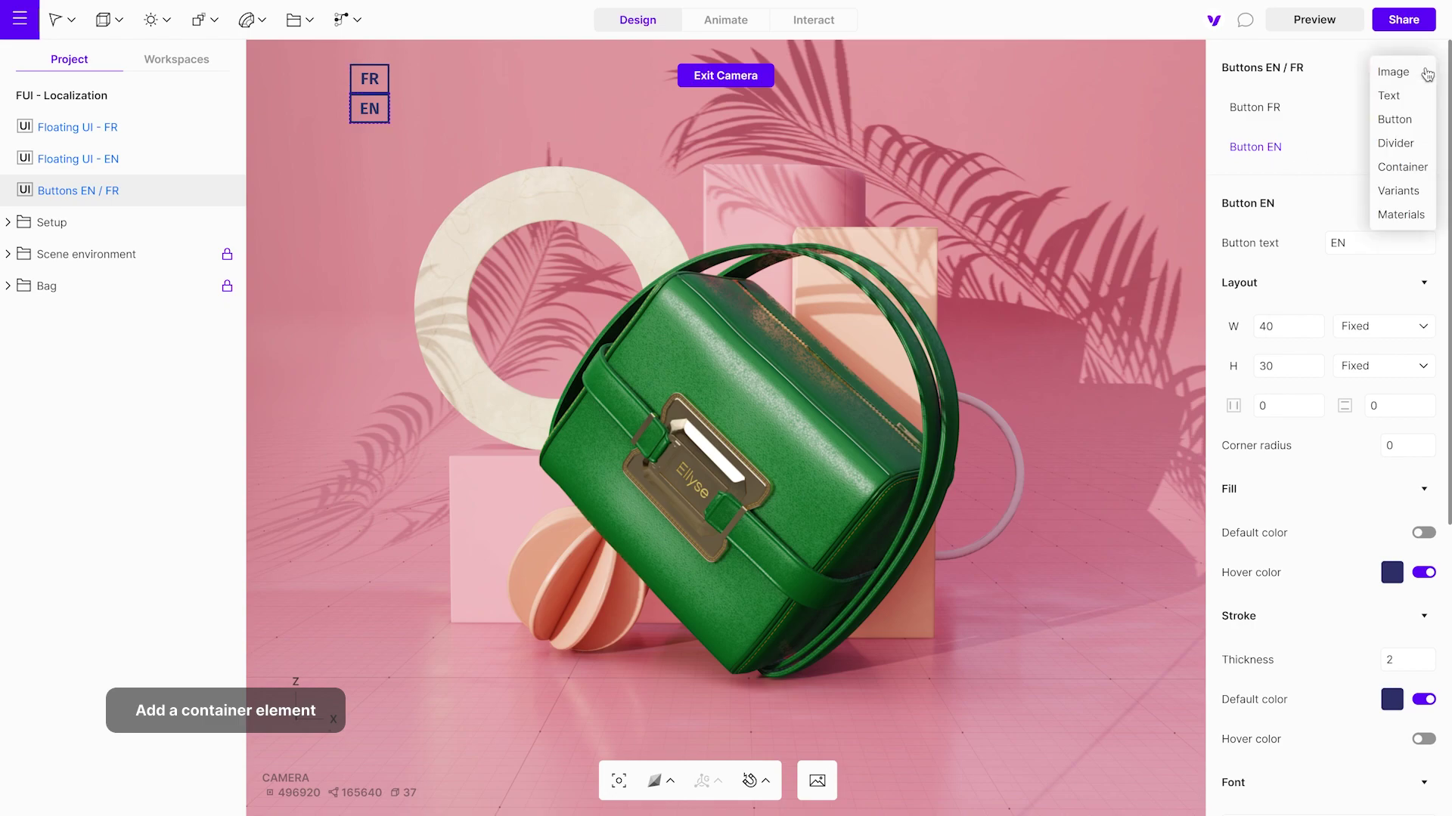
left_click(1397, 167)
left_click_drag(1273, 149, 1278, 194)
left_click(1276, 192)
left_click_drag(1268, 110, 1275, 152)
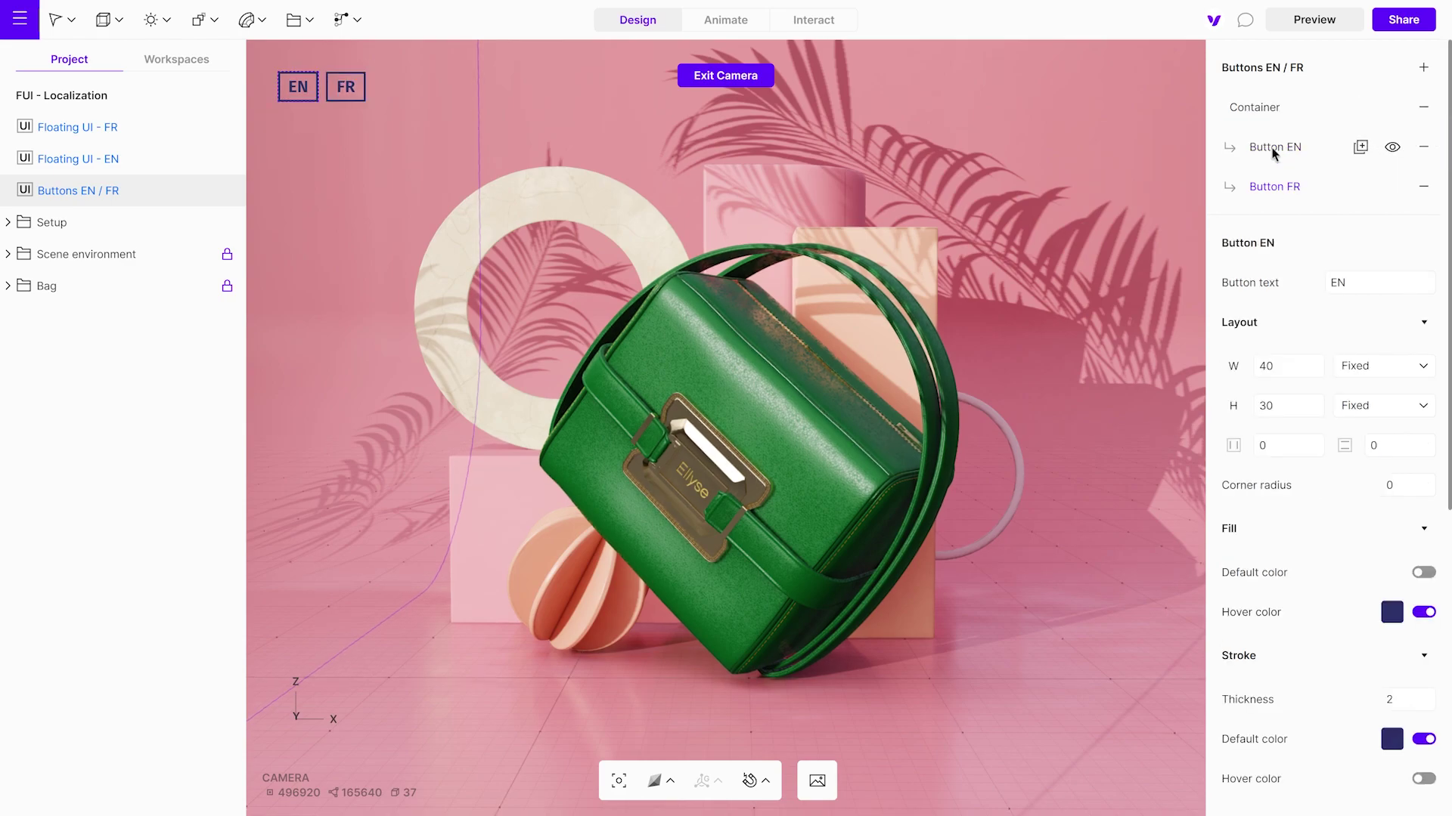
Step: Set the Buttons EN / FR floating UI's position to Top right and align the container's elements to Top right
left_click(1275, 69)
left_click(1366, 283)
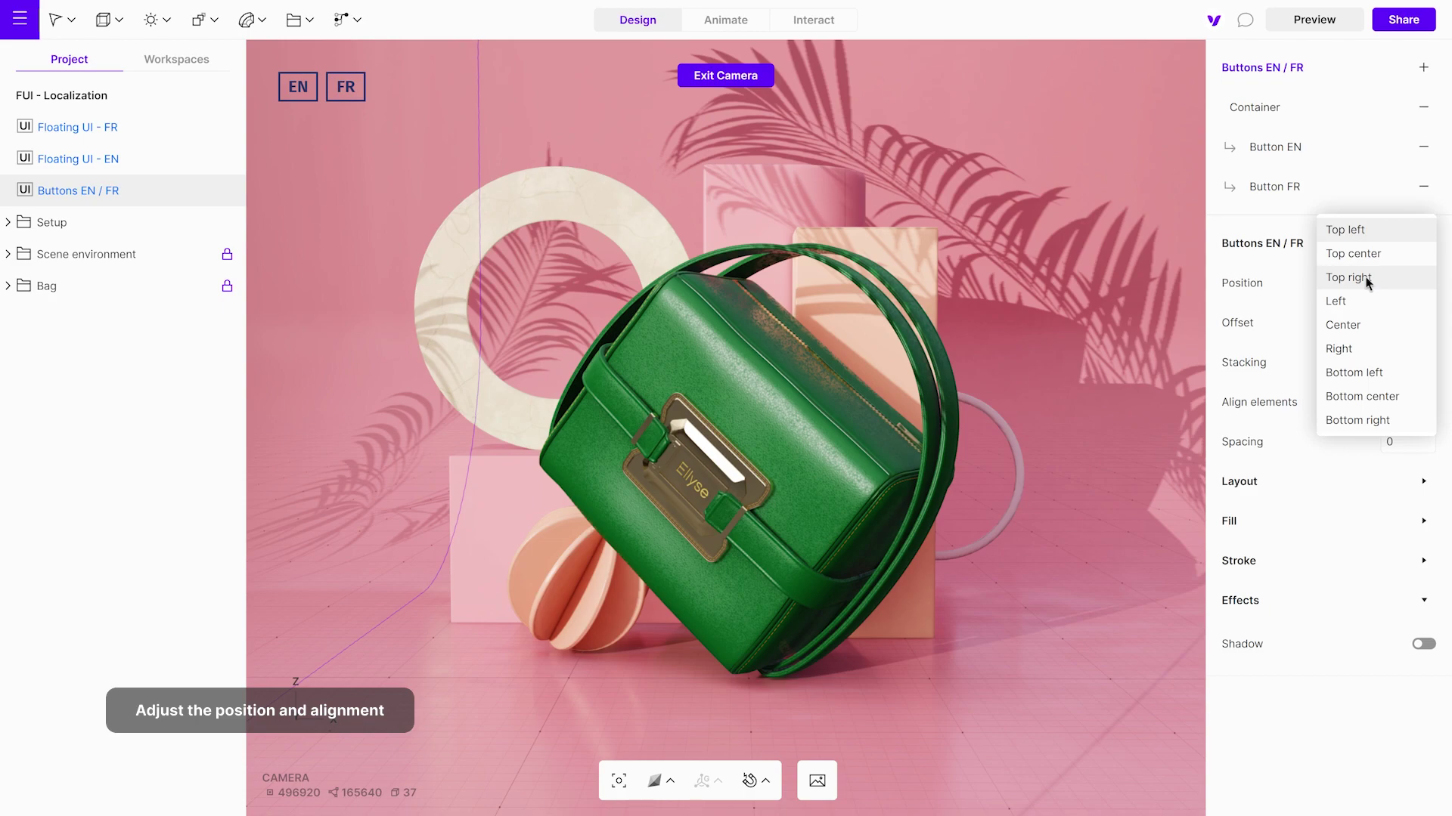
left_click(1368, 279)
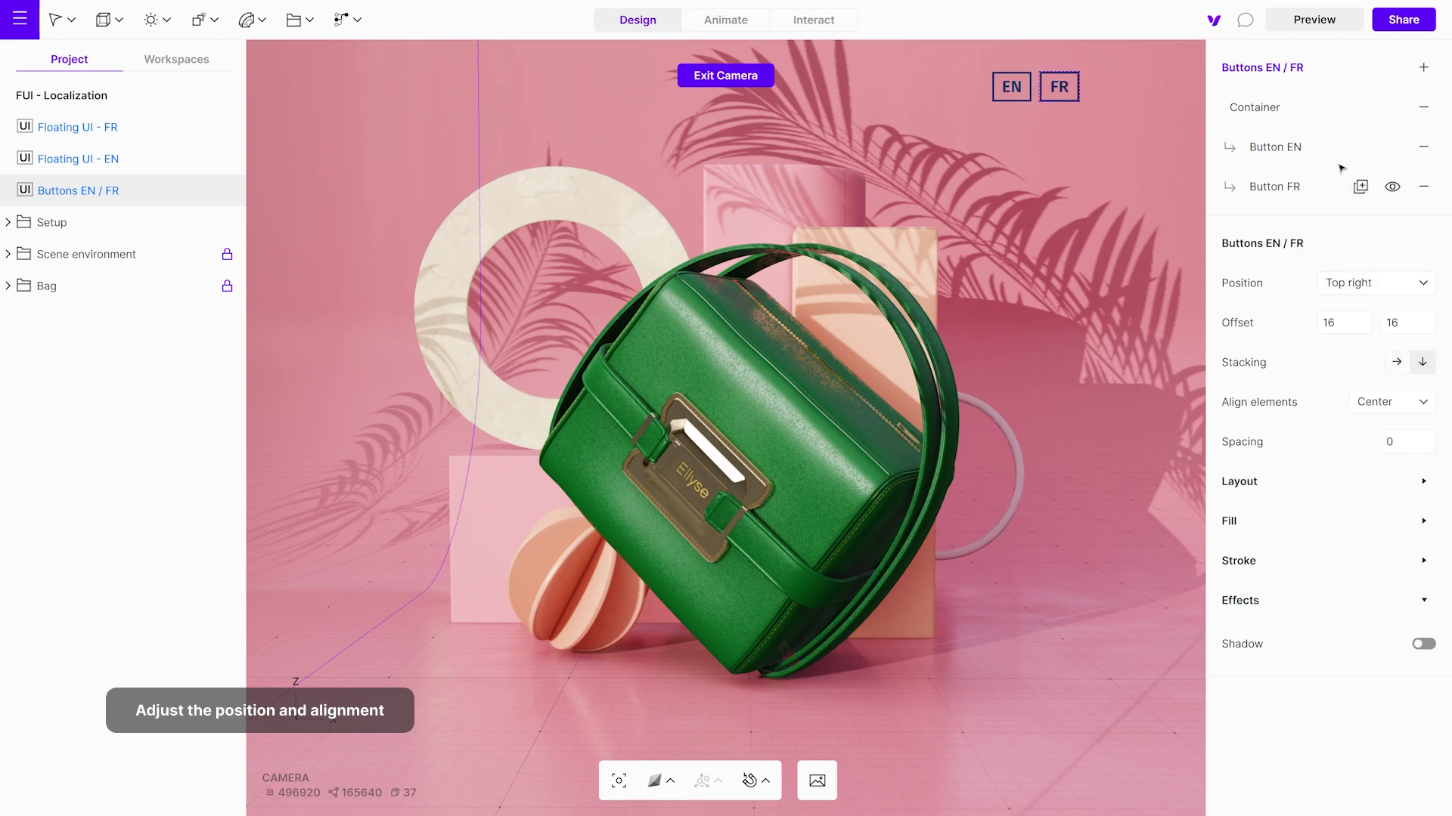
left_click(1290, 108)
left_click(1355, 322)
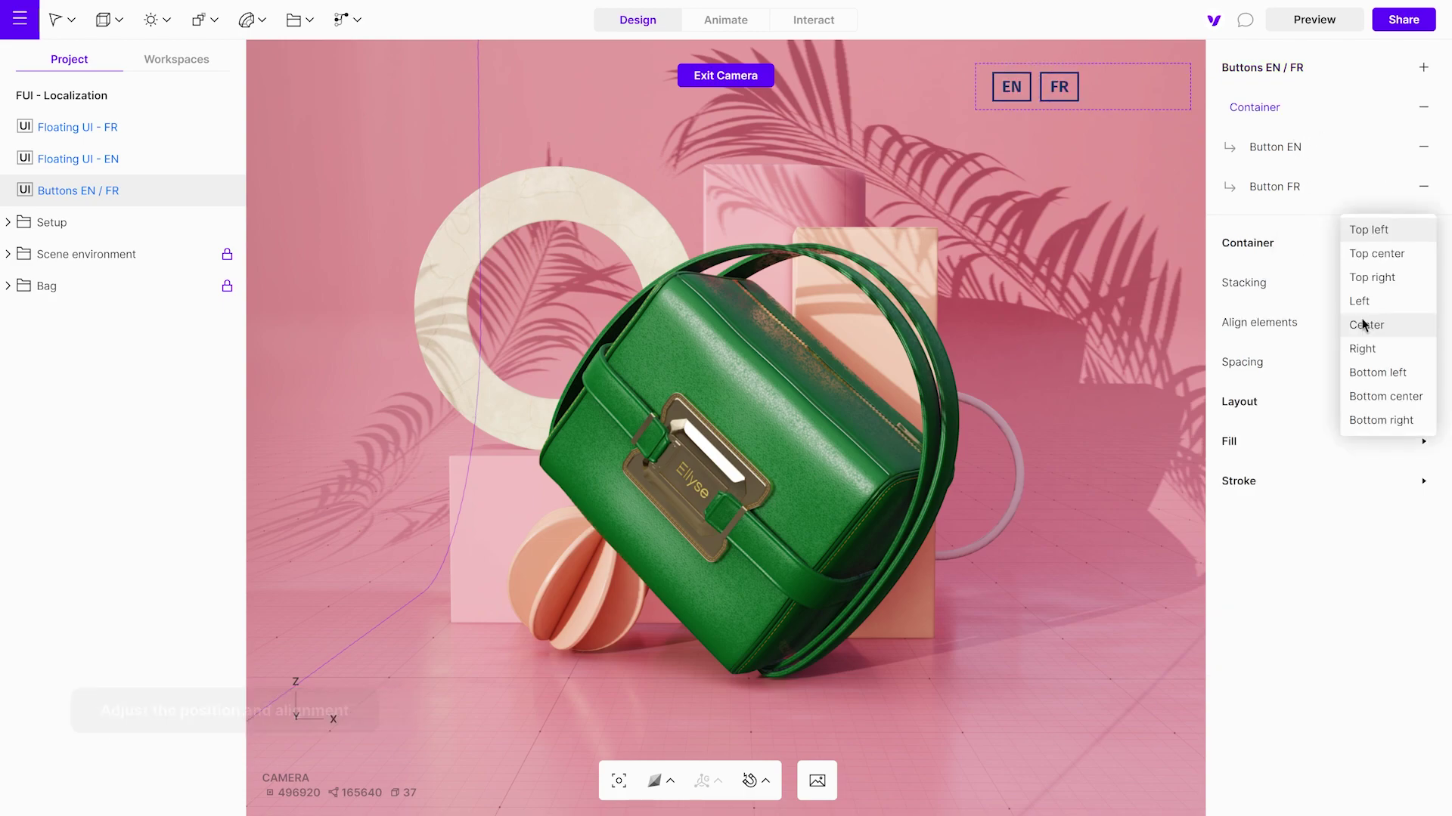
left_click(1385, 279)
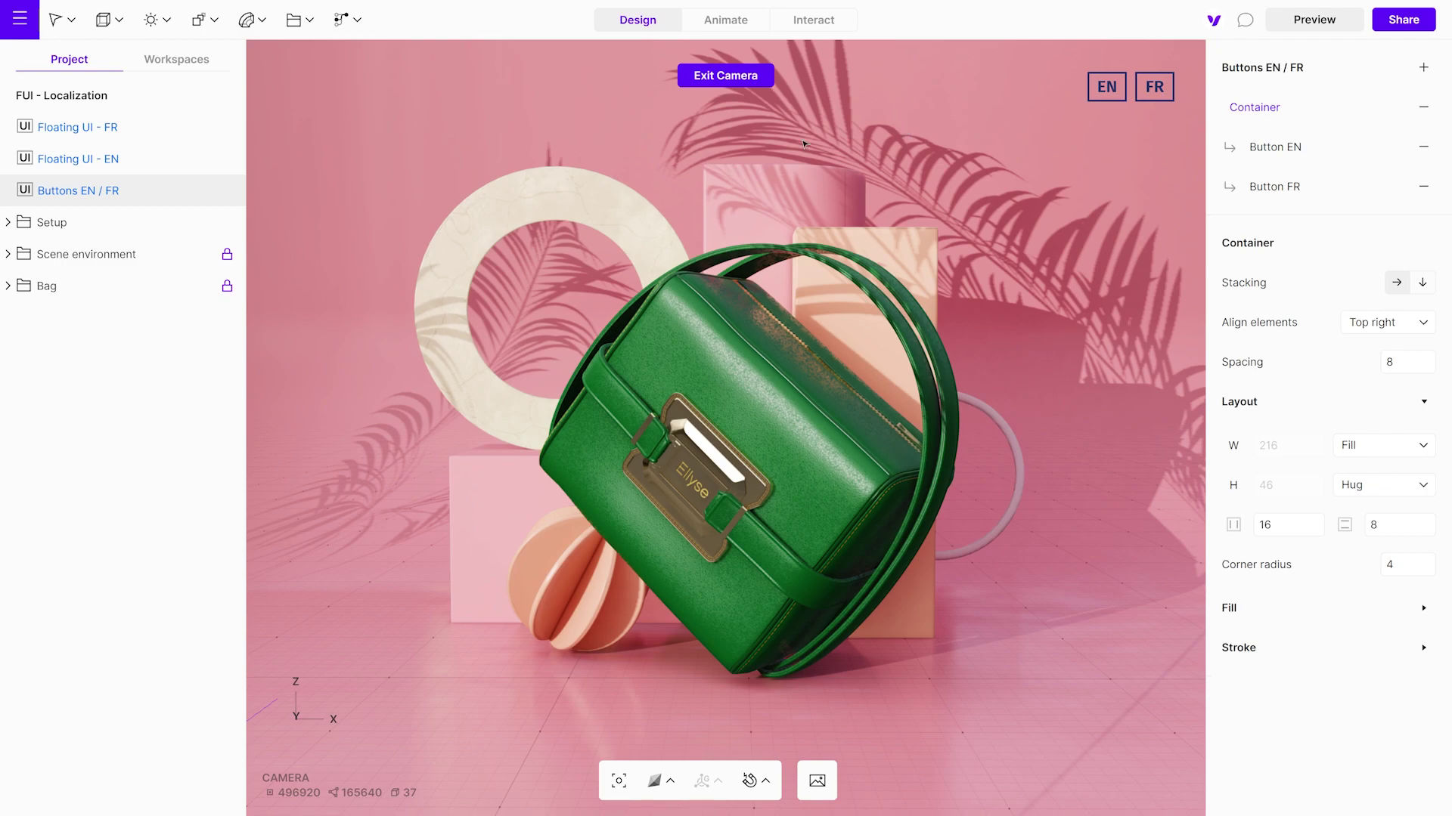
Step: Add an empty group to the scene and name it Language EN
left_click(298, 20)
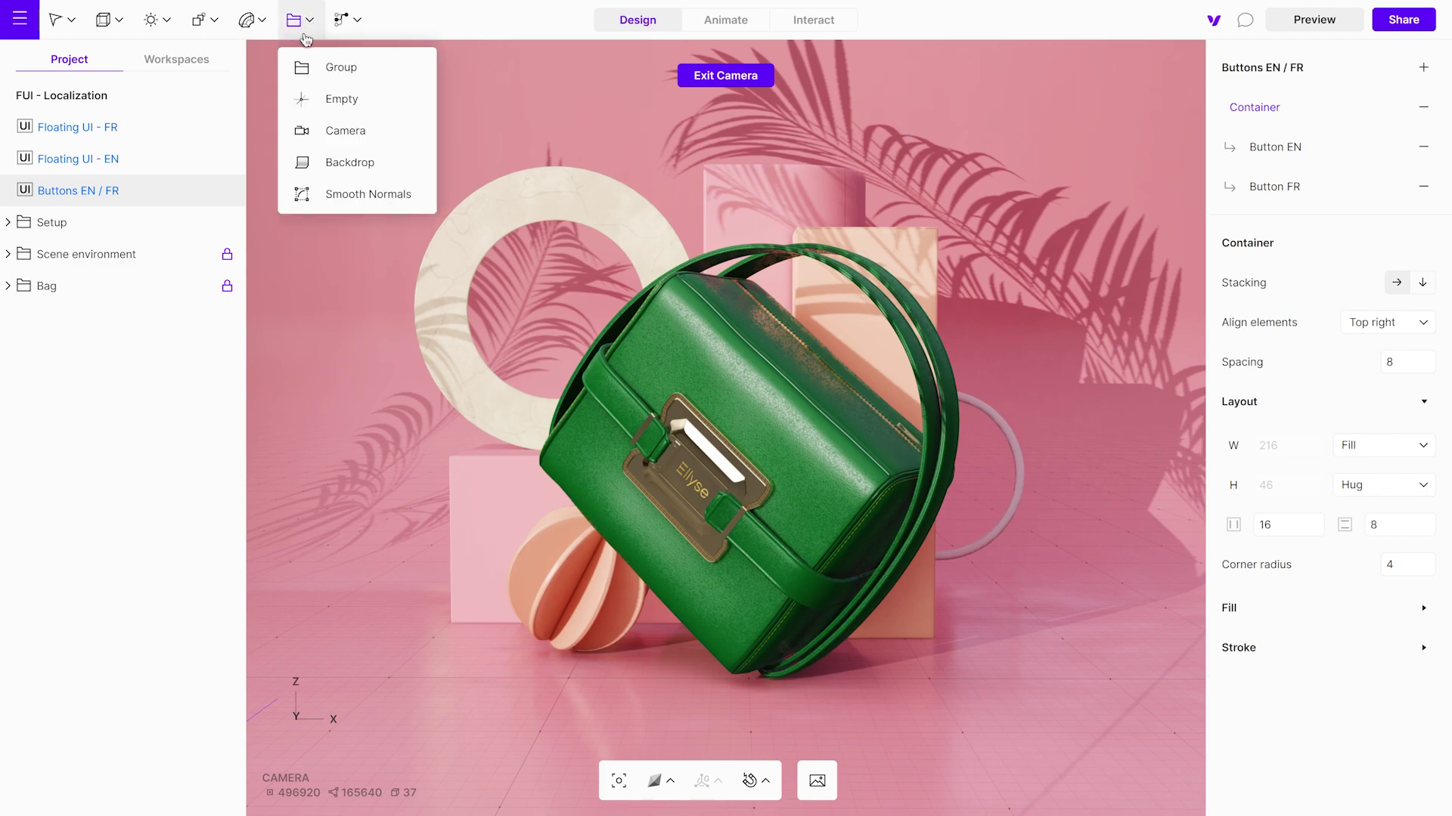
left_click(317, 68)
double_click(95, 227)
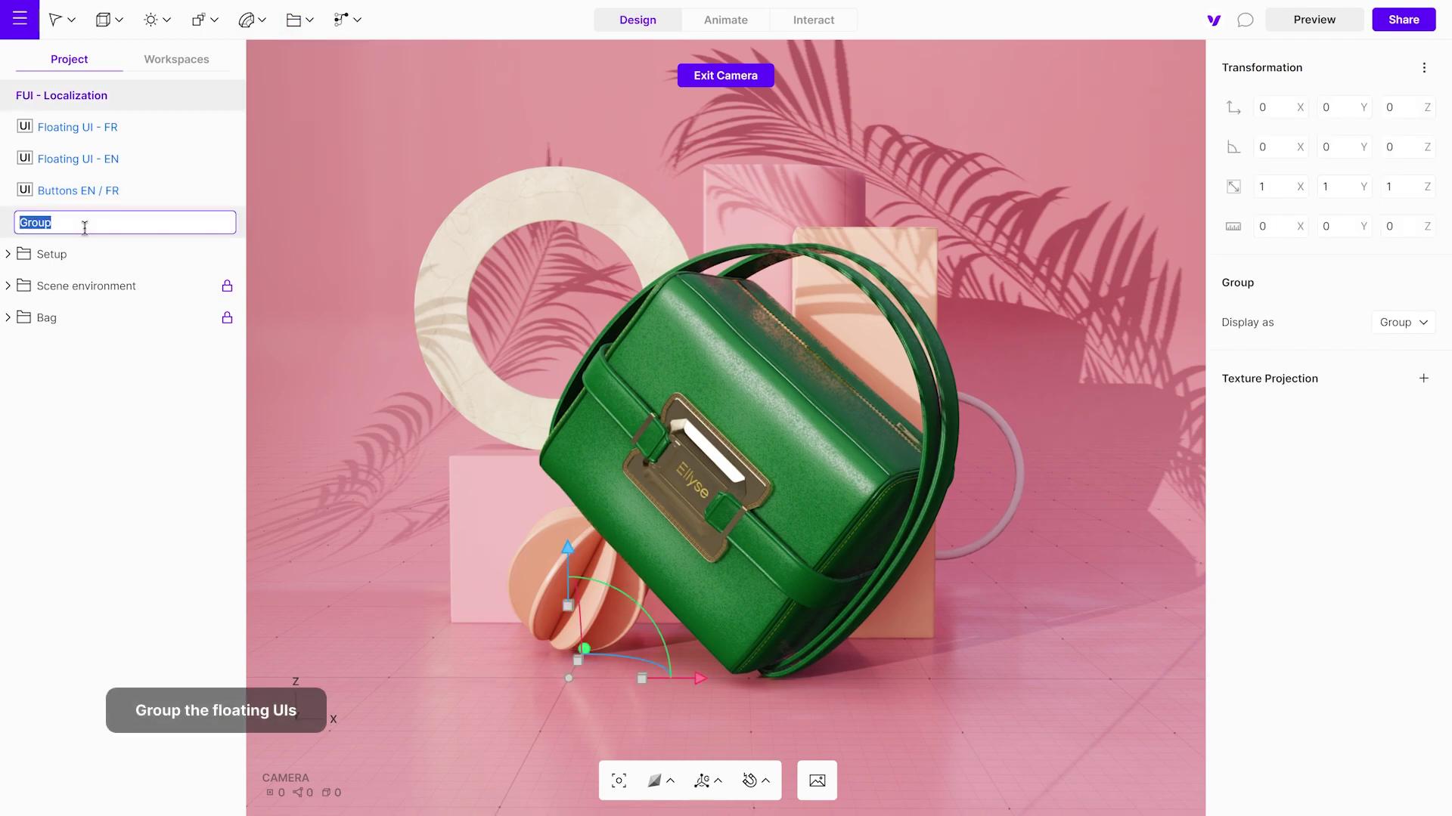
type("Language EN")
key("Return")
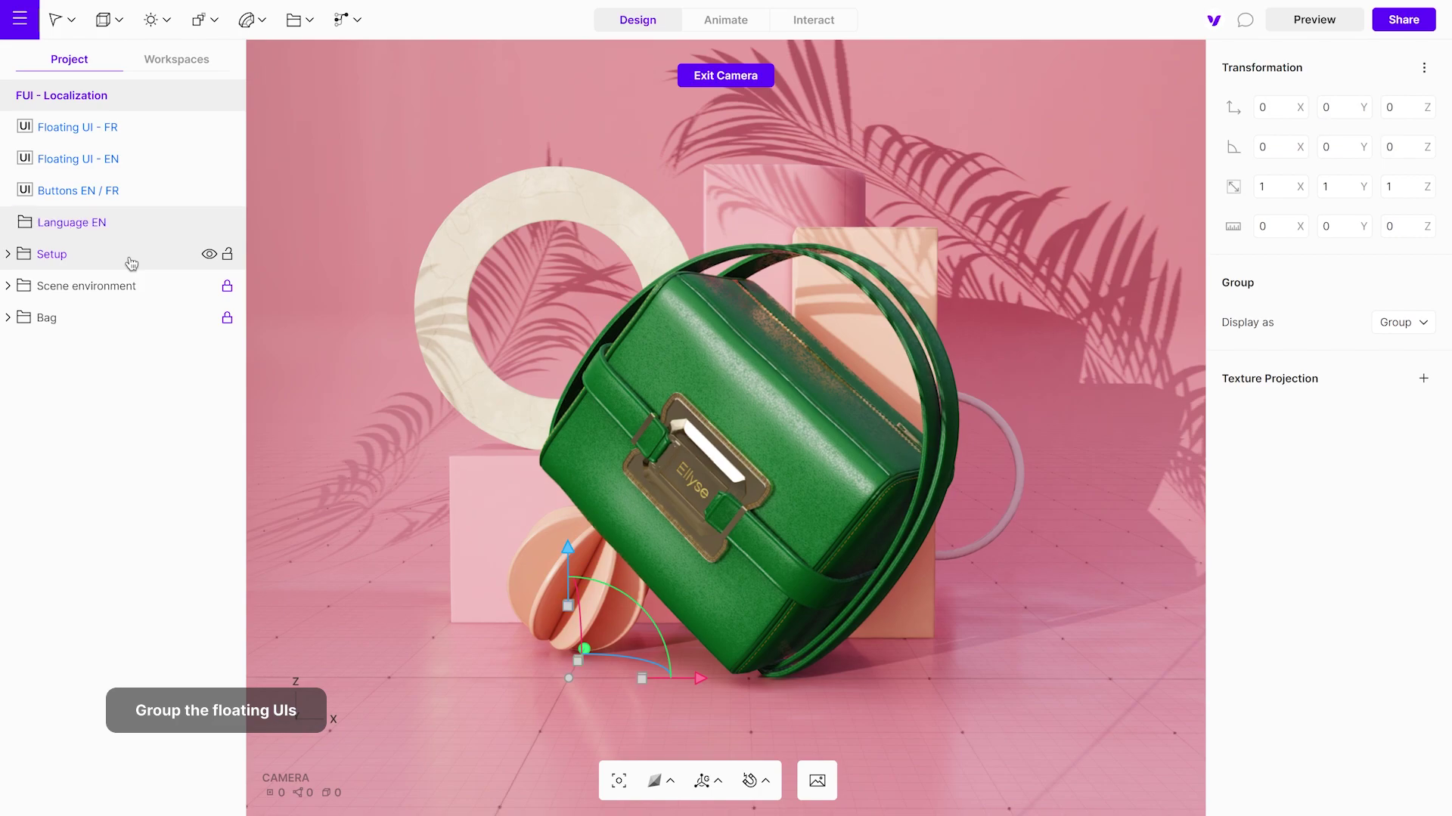
Step: Duplicate the Language EN group and rename the copy as Language FR
right_click(95, 222)
left_click(123, 242)
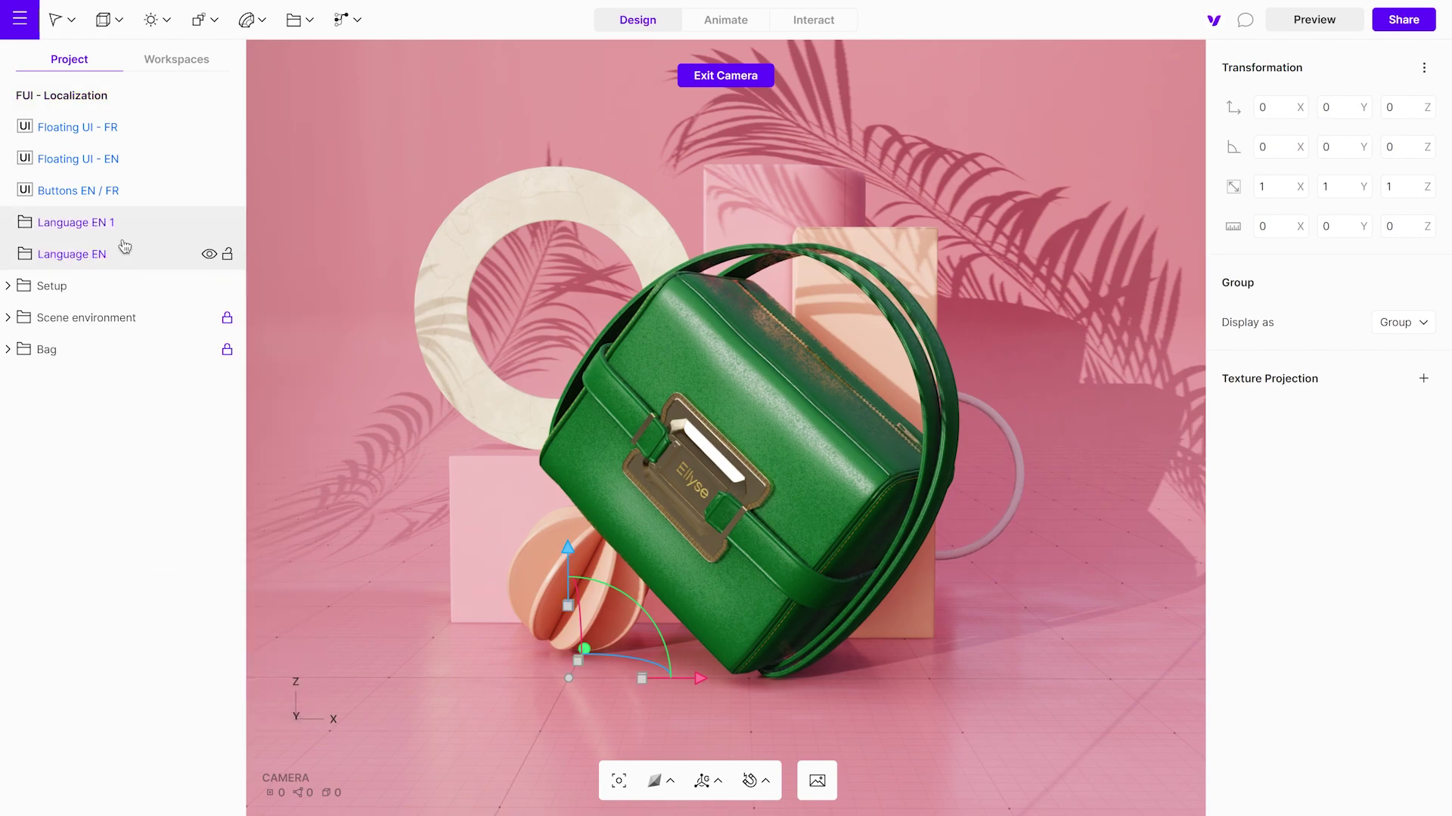
double_click(125, 227)
left_click(120, 223)
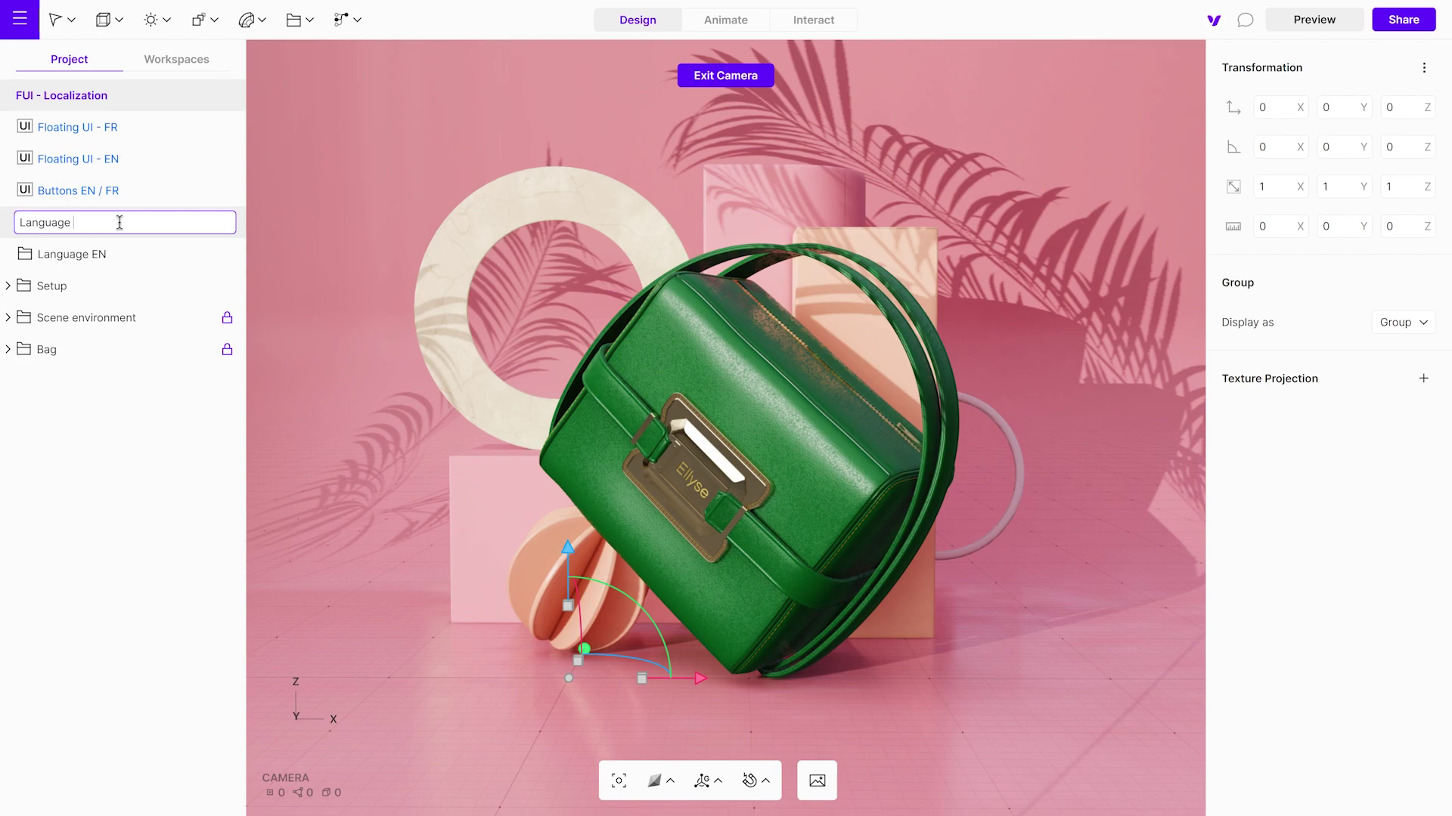
type("FR")
key("Return")
Step: Move Floating UI - EN and Floating UI - FR into their matching language groups and combine both groups into a Variants set
left_click_drag(106, 160, 110, 257)
left_click_drag(106, 127, 128, 186)
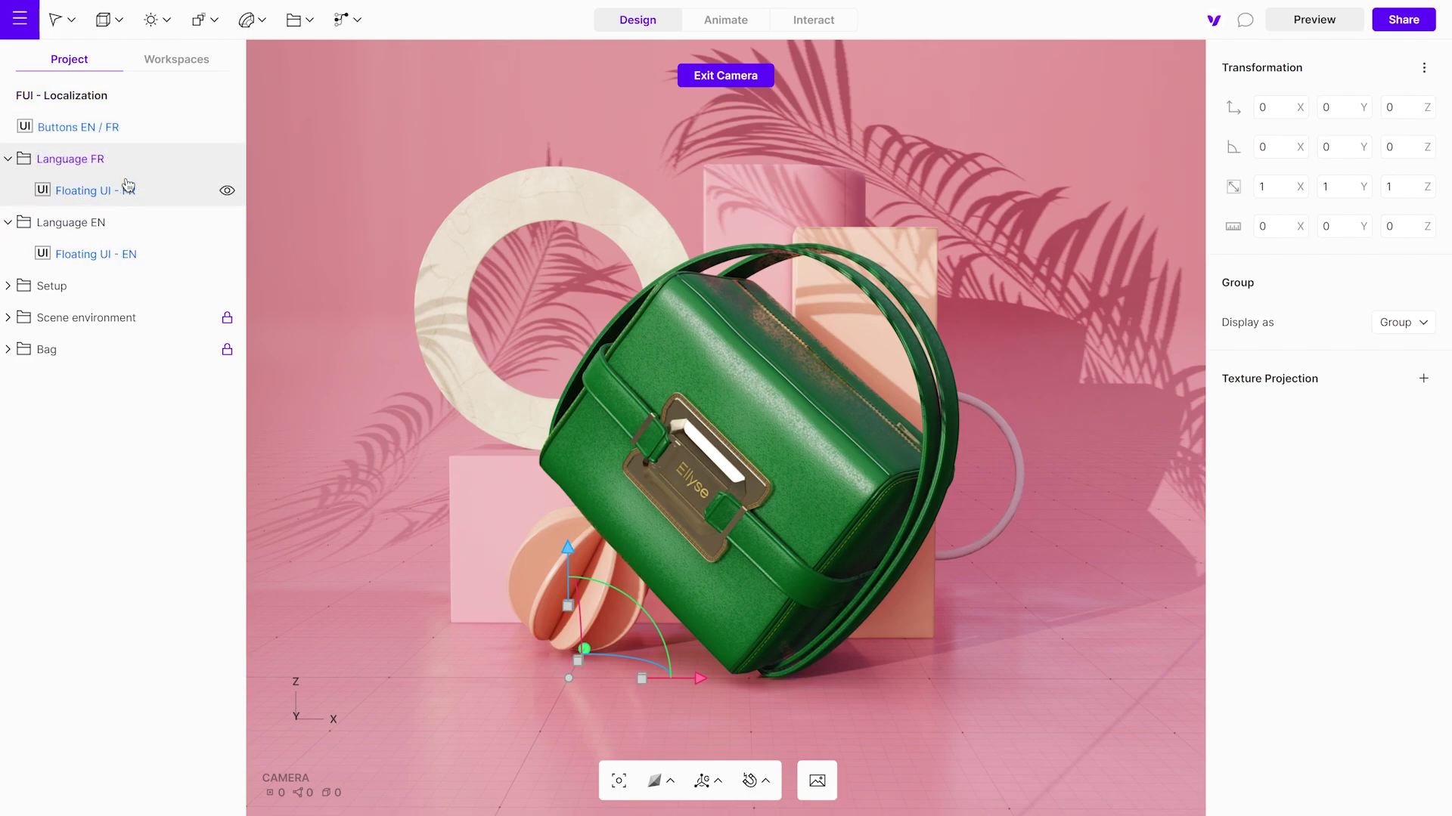
left_click(98, 223, "shift")
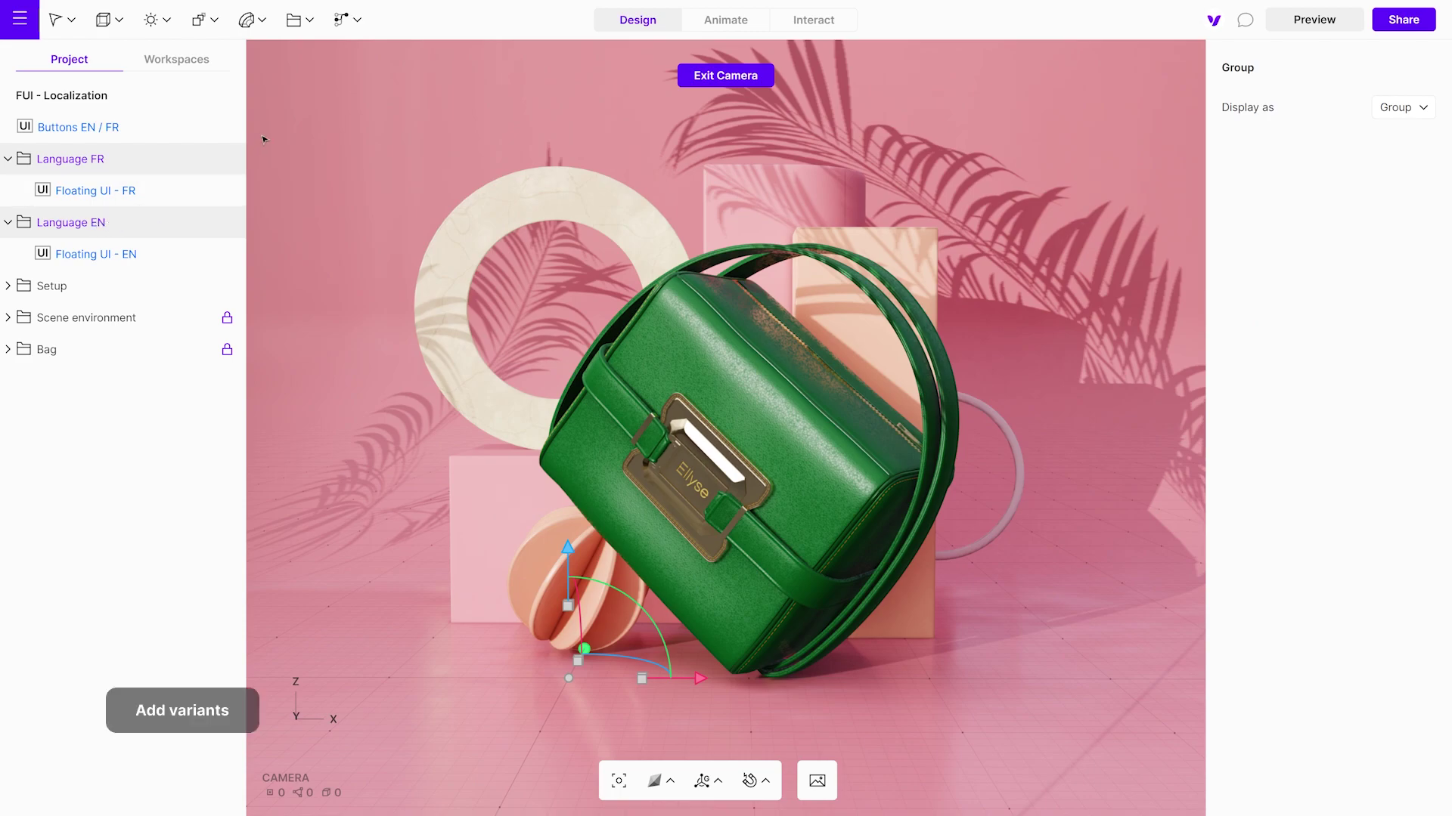
left_click(342, 20)
left_click(372, 74)
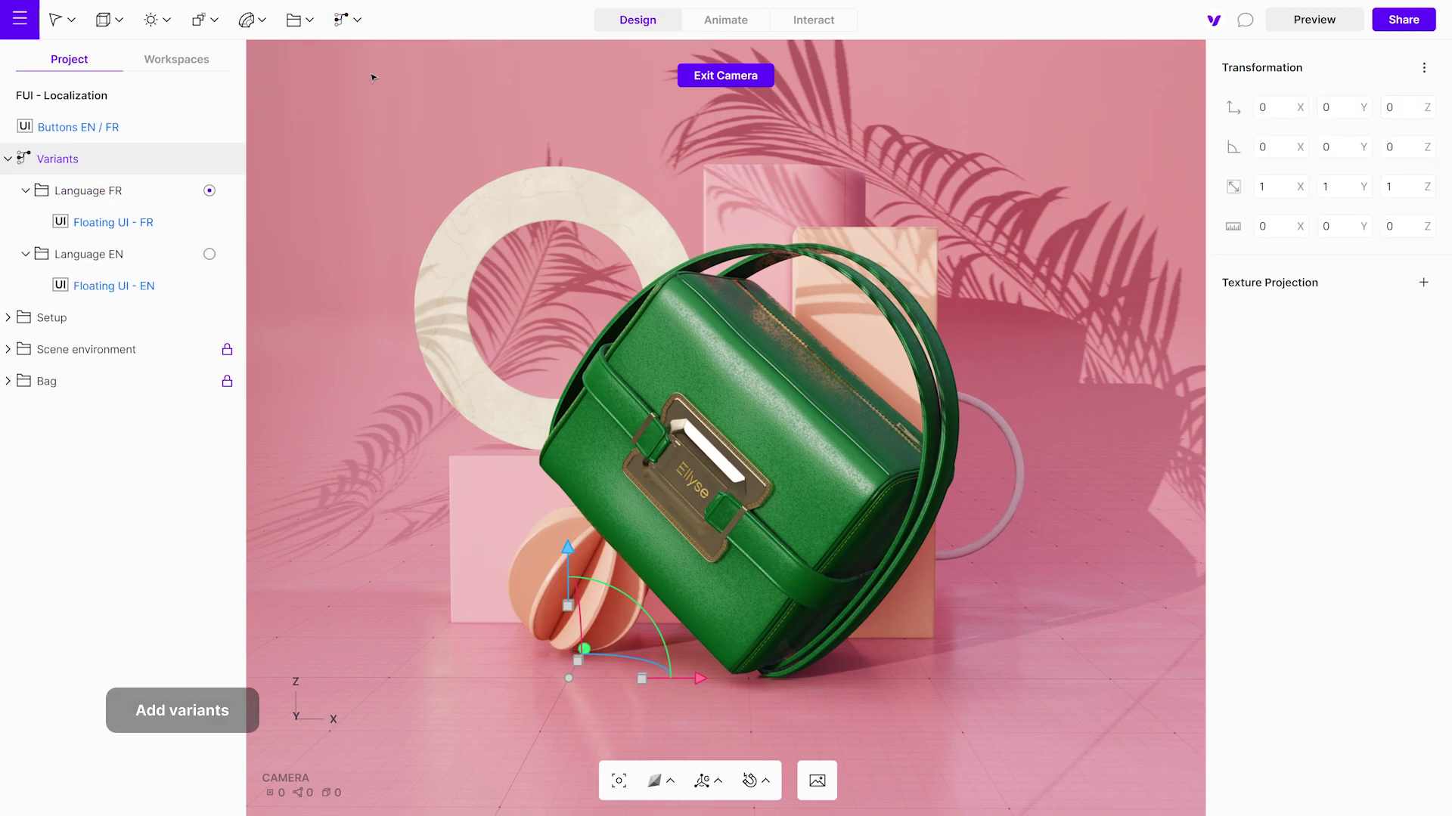
Step: Switch to Interact mode and add an interaction named Language EN
left_click(803, 25)
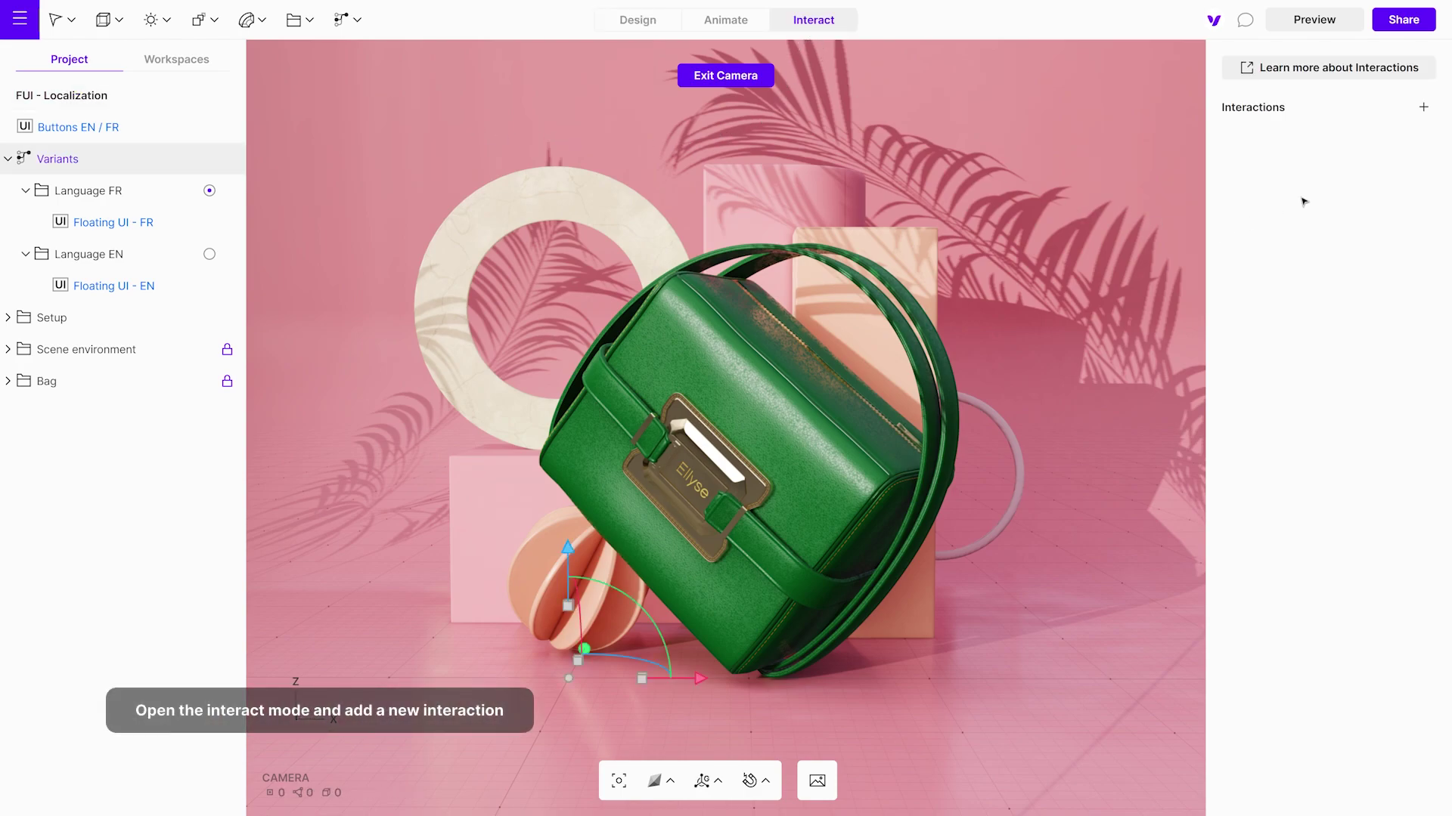
left_click(1421, 107)
double_click(1275, 148)
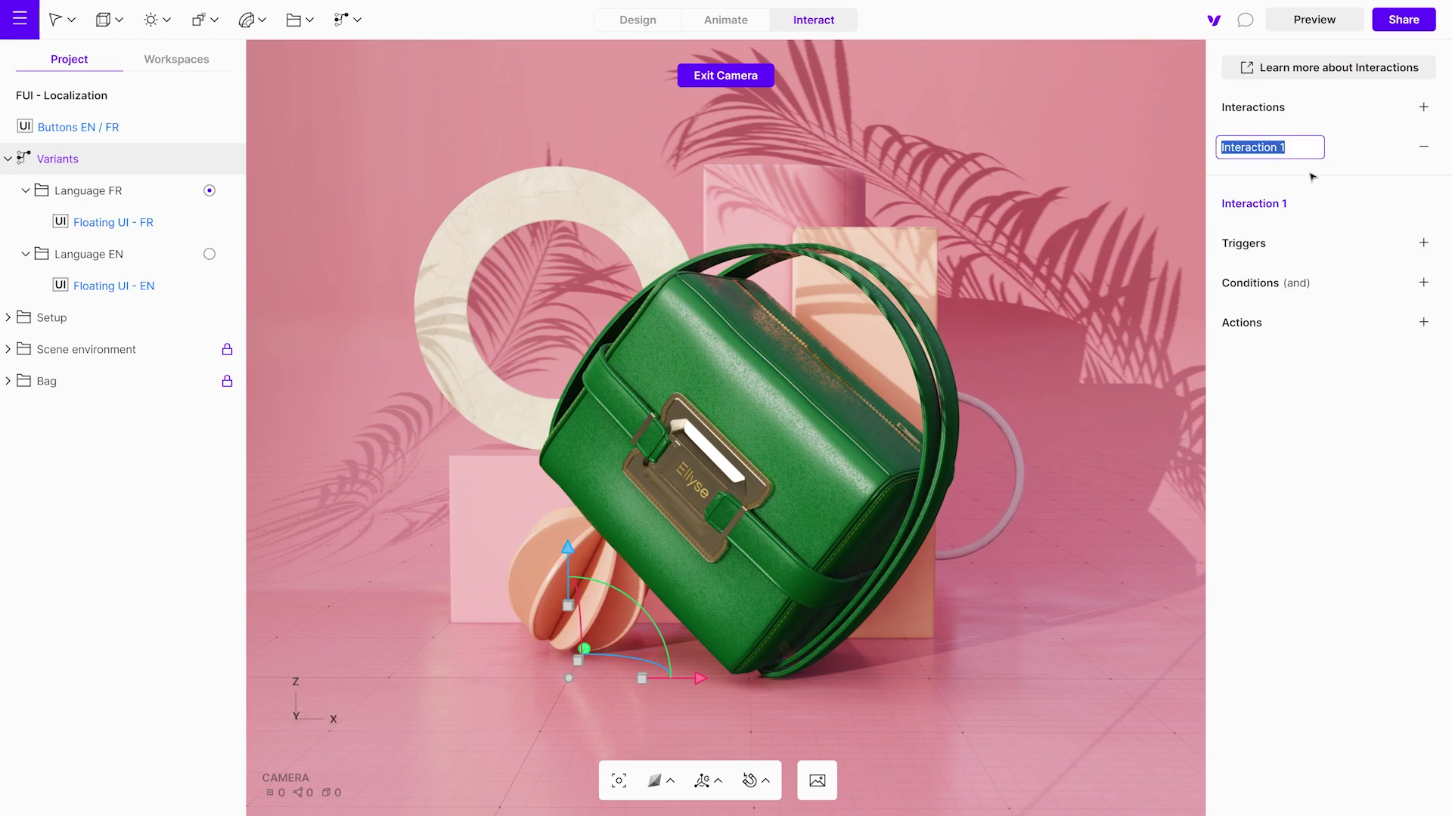
type("Language EN")
key("Return")
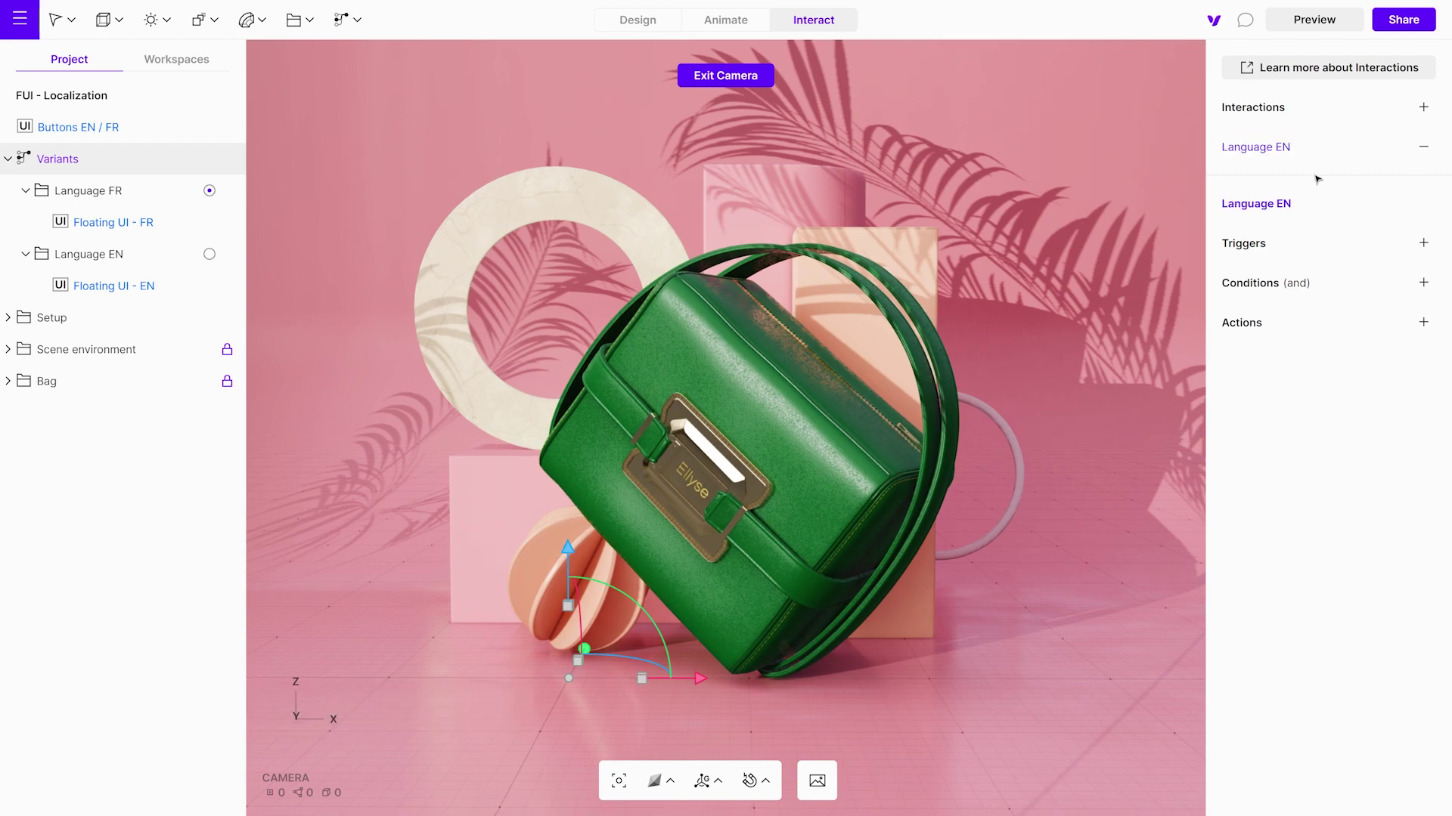
Step: Add an On click trigger to the Language EN interaction, targeting Button EN in the Buttons EN / FR floating UI
left_click(1421, 242)
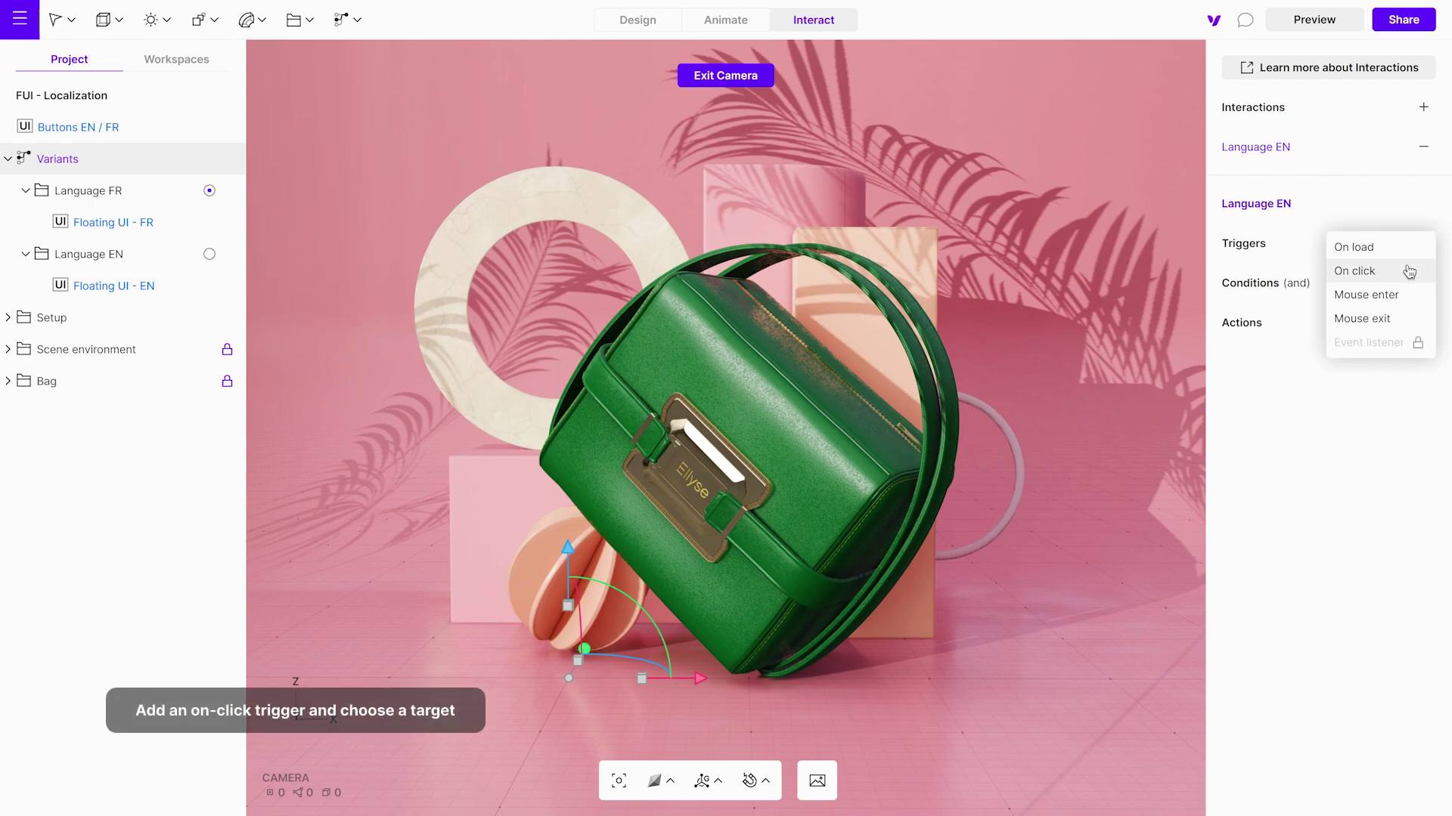
left_click(1361, 271)
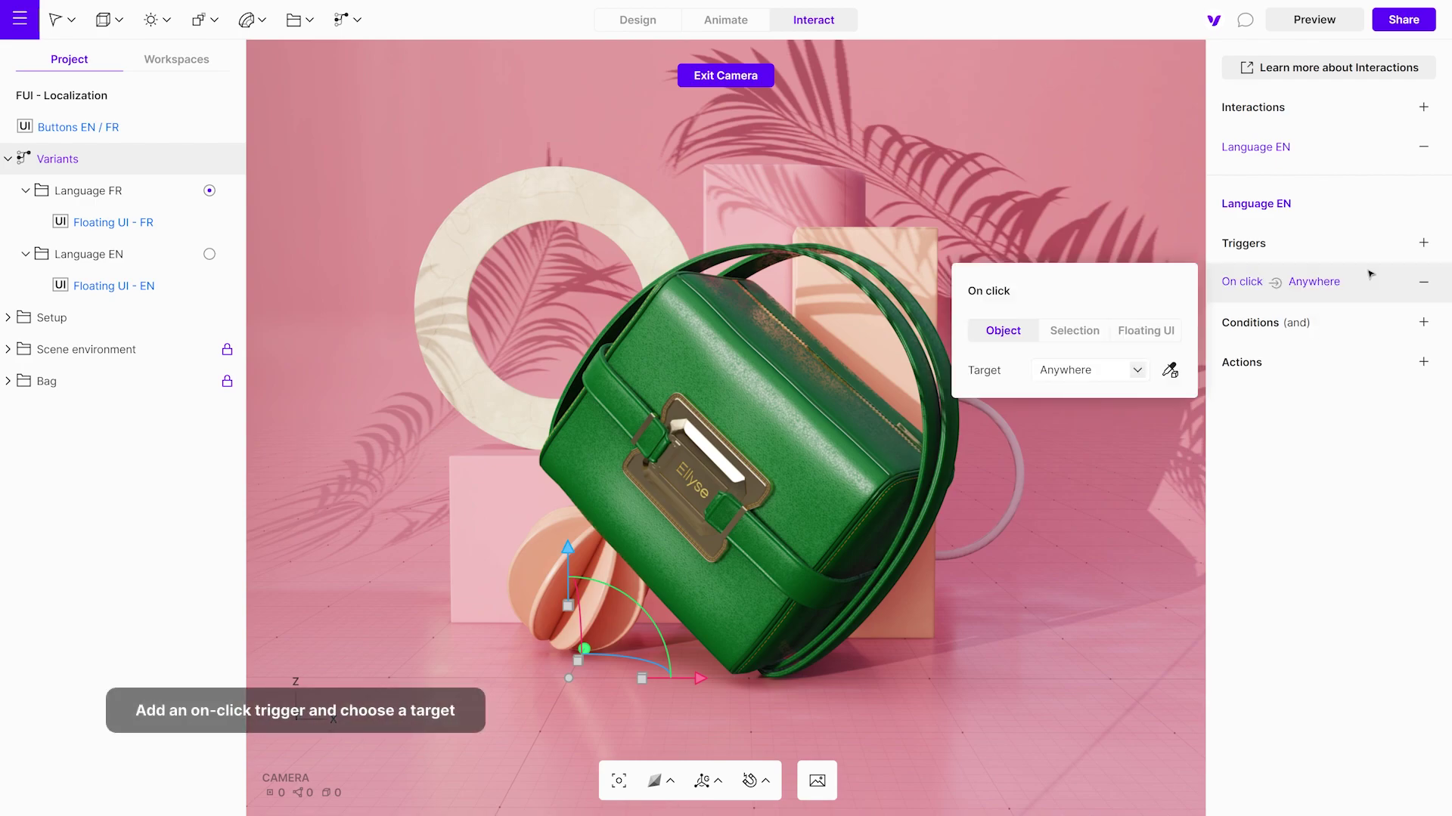
left_click(1146, 332)
left_click(1133, 370)
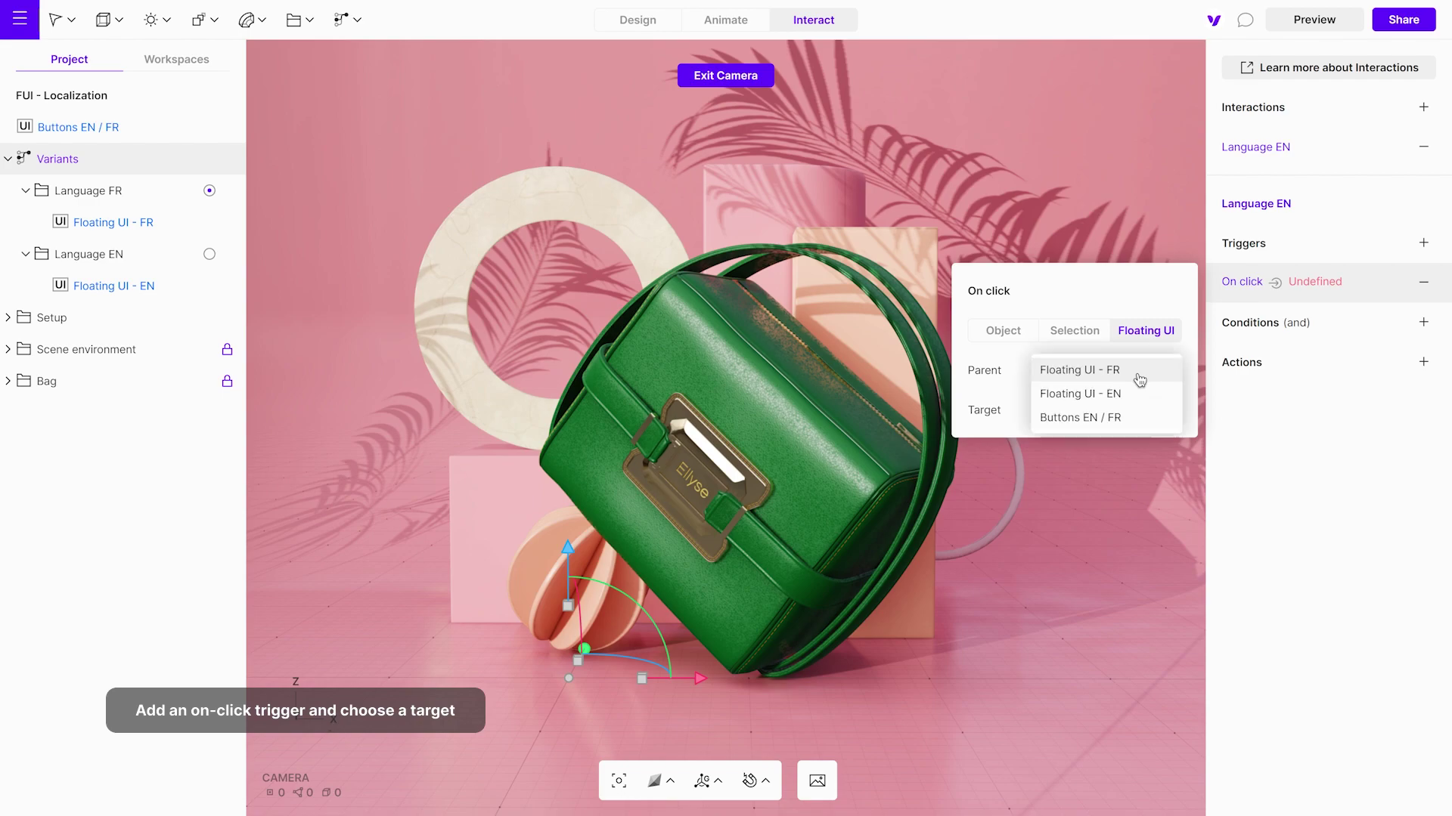
left_click(1121, 418)
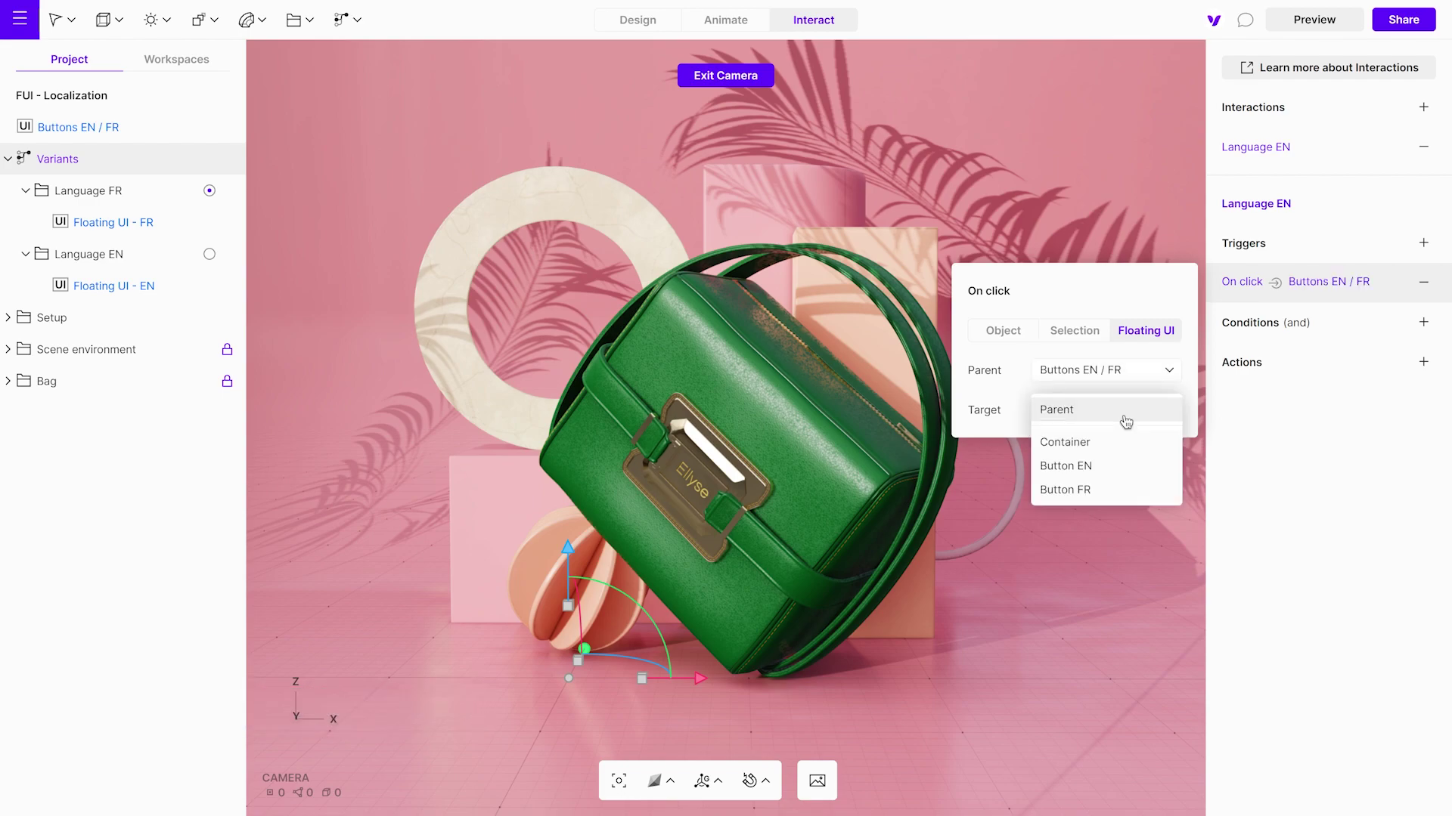
left_click(1118, 466)
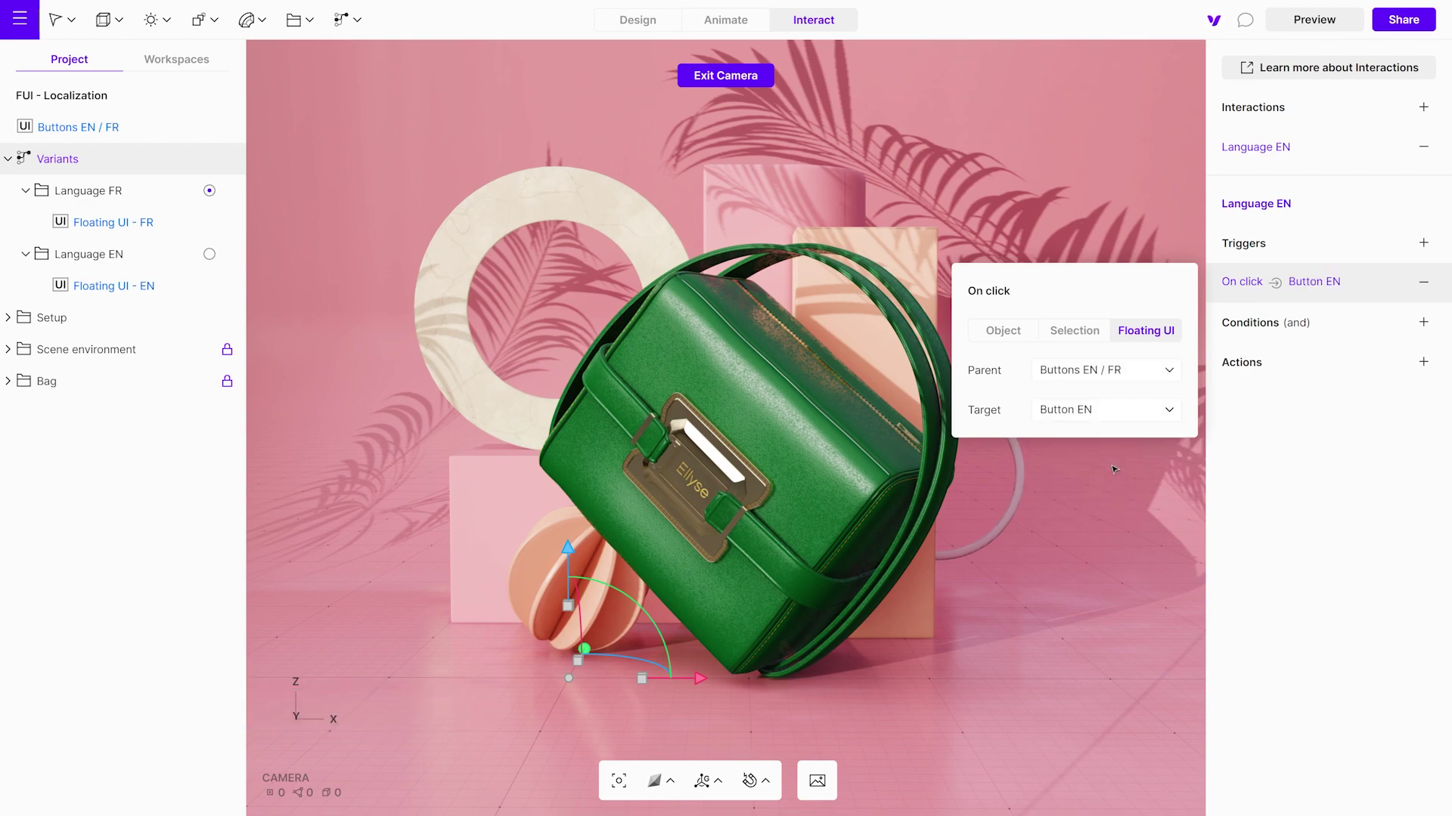
Step: Add a Variants action to the Language EN interaction and open its choice of variant sets
left_click(1423, 363)
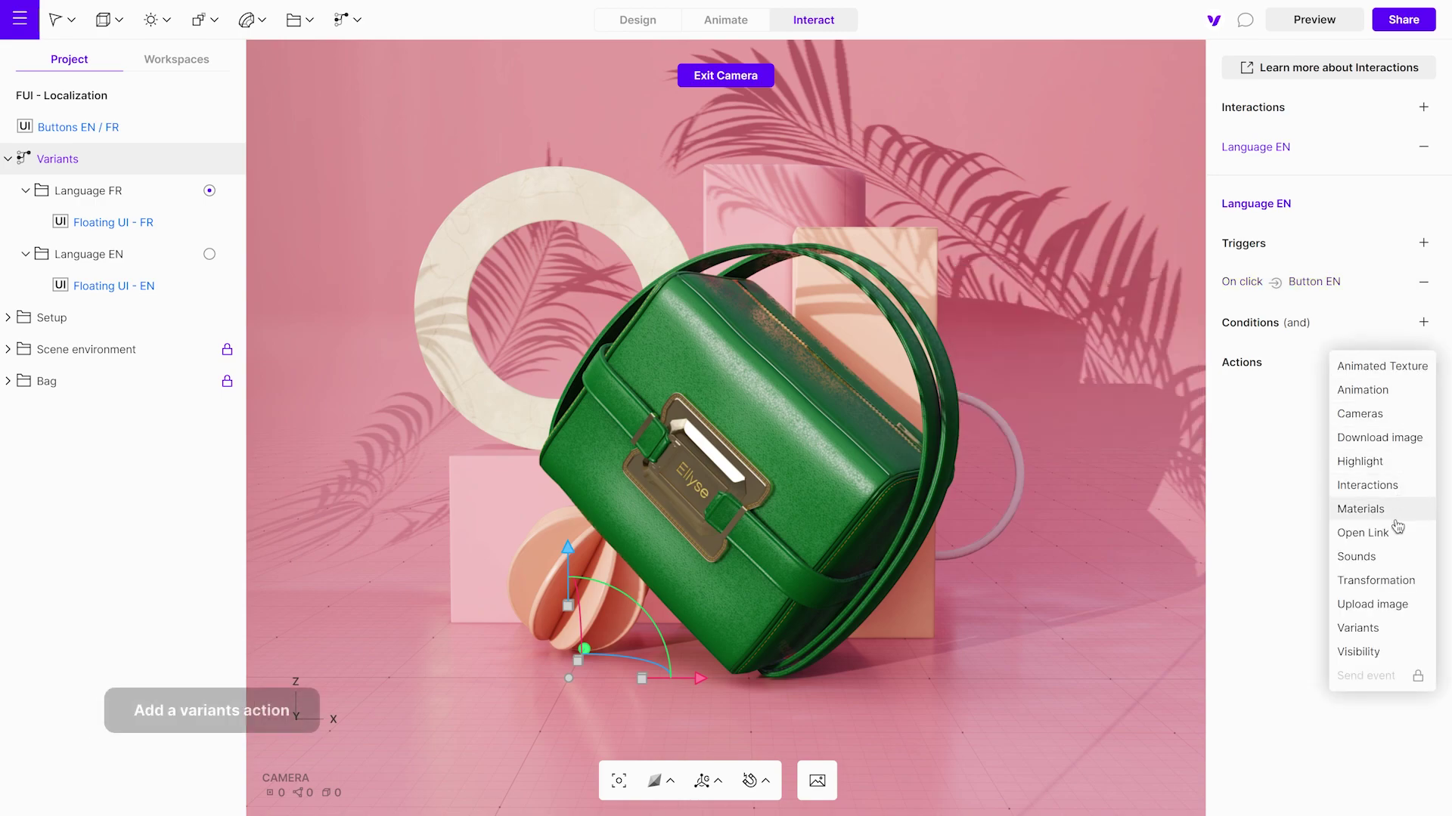
left_click(1359, 627)
left_click(1149, 453)
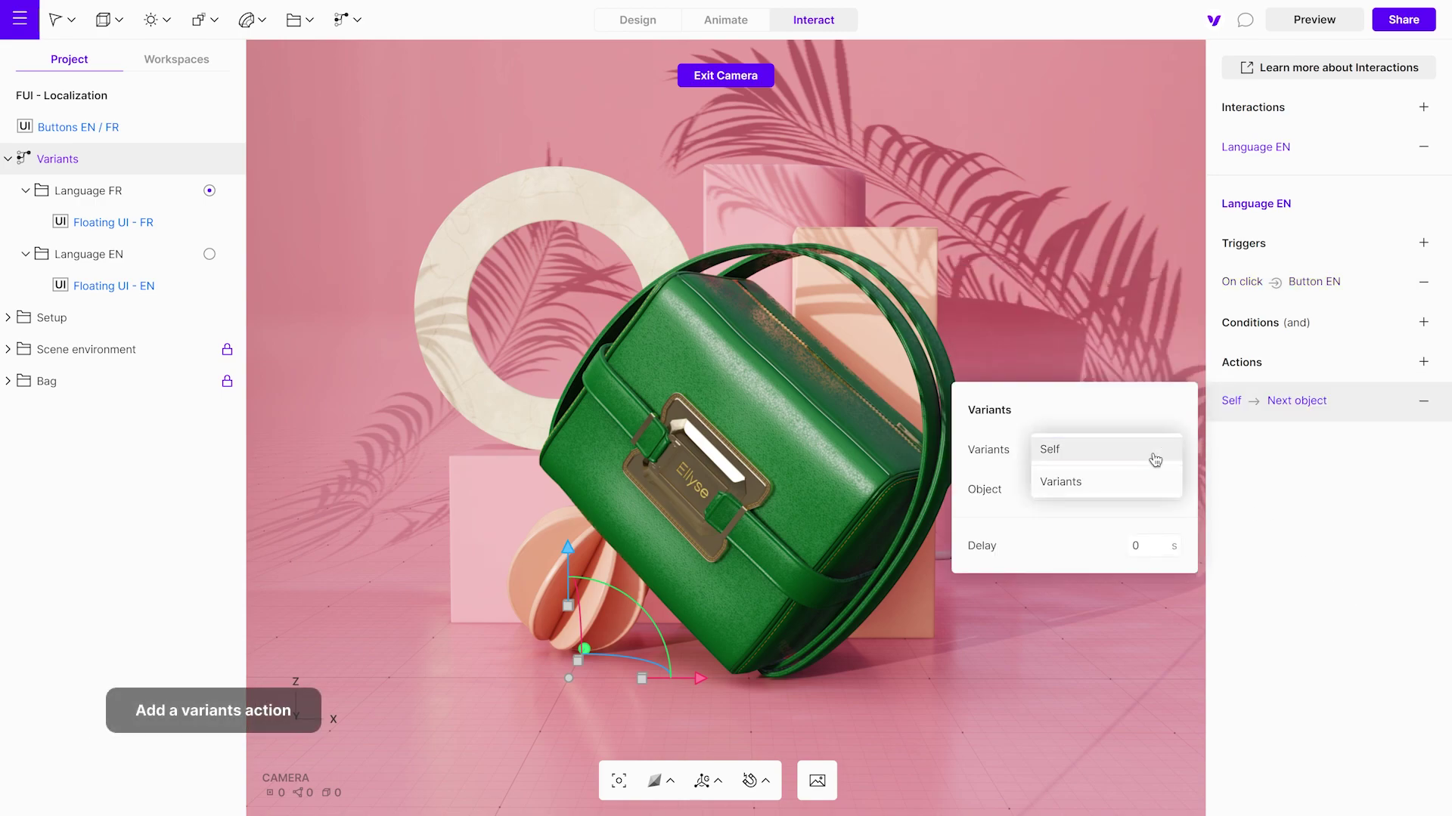
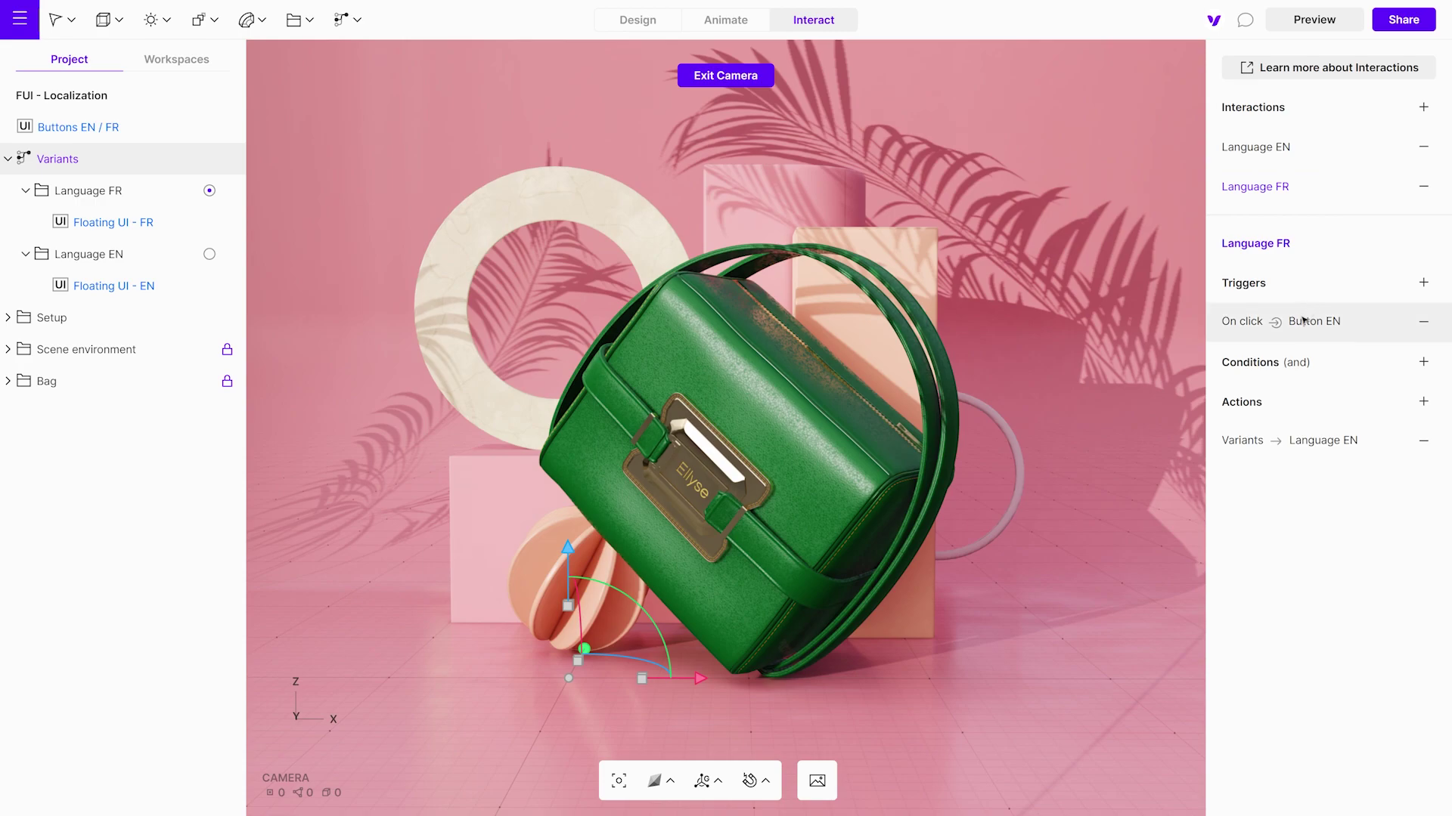
Step: In the Language FR interaction, set the On click trigger's target to Button FR and the Variants action's object to Language FR
left_click(1183, 452)
left_click(1157, 474)
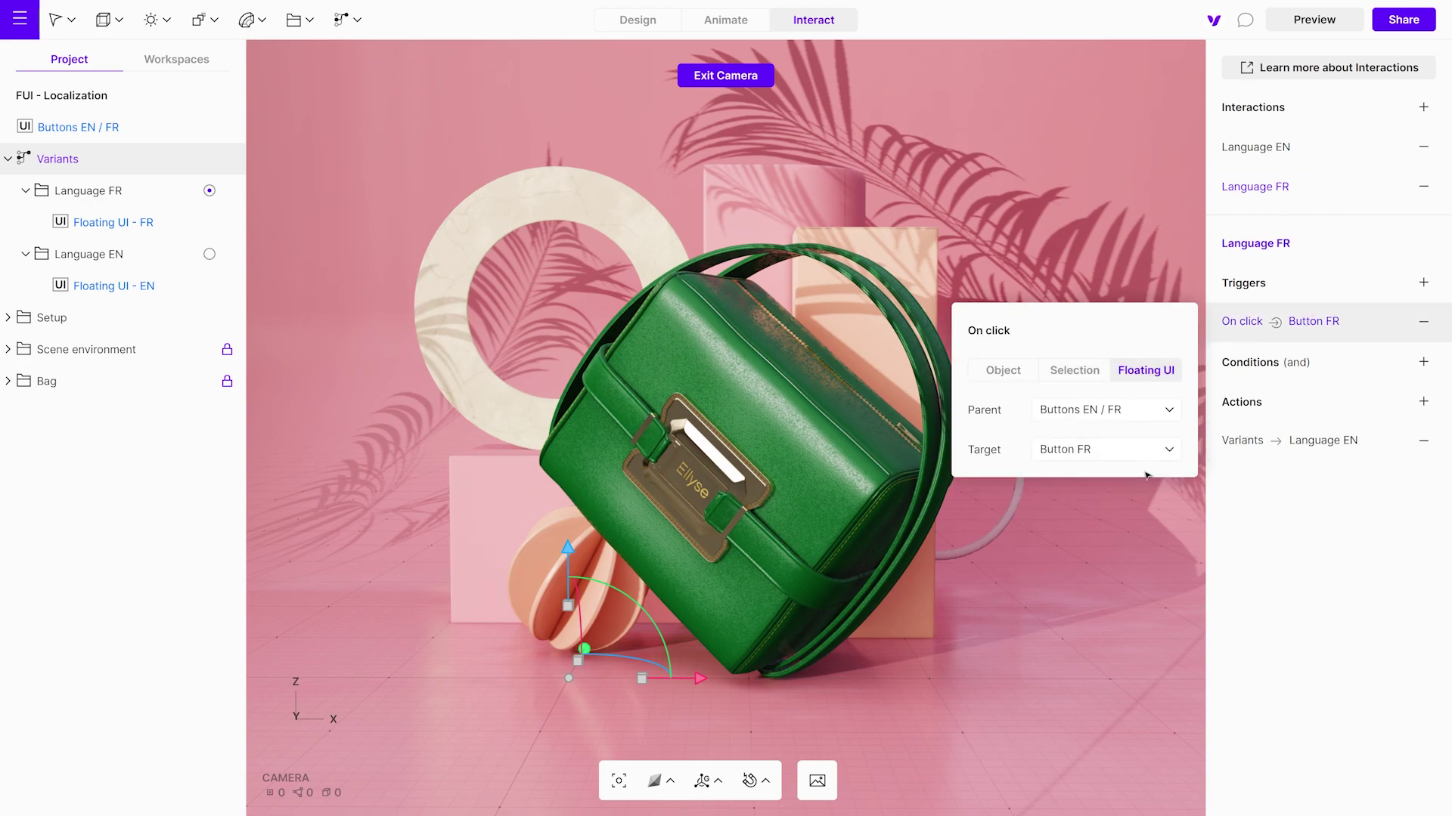
left_click(1296, 444)
left_click(1081, 529)
left_click(1149, 558)
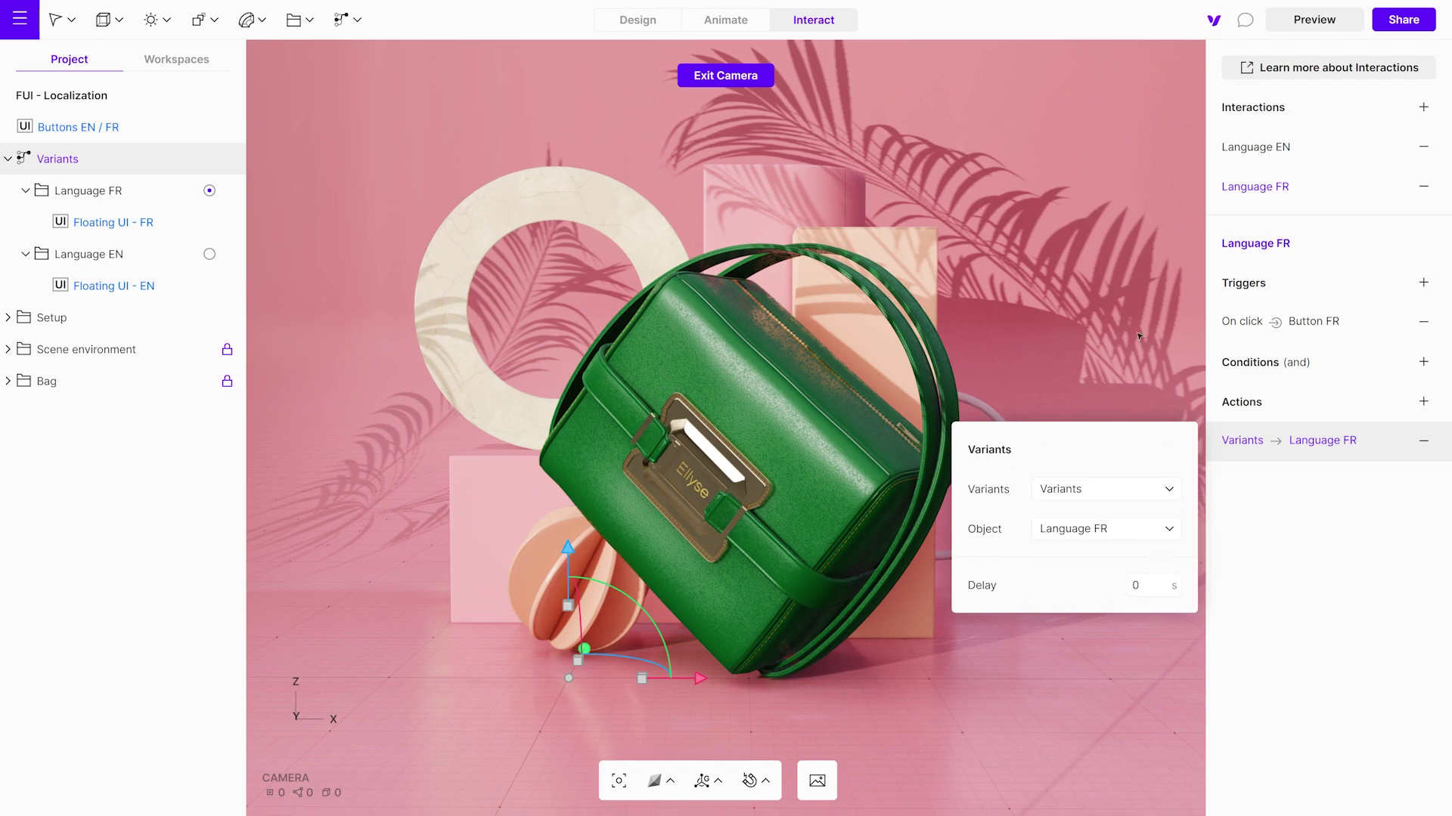
Step: Close the action settings and preview the scene with its EN and FR buttons
left_click(1100, 270)
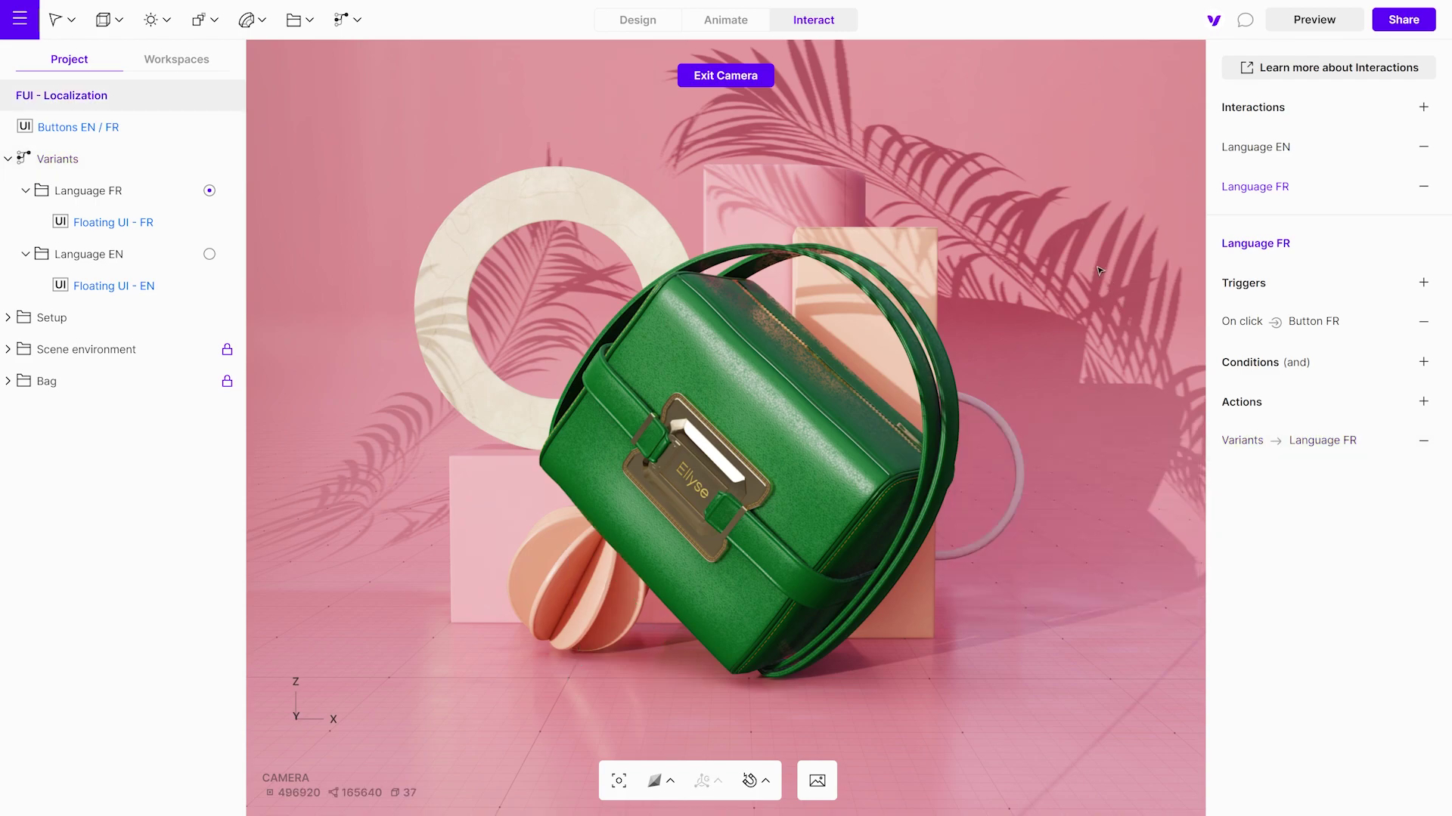
left_click(1315, 19)
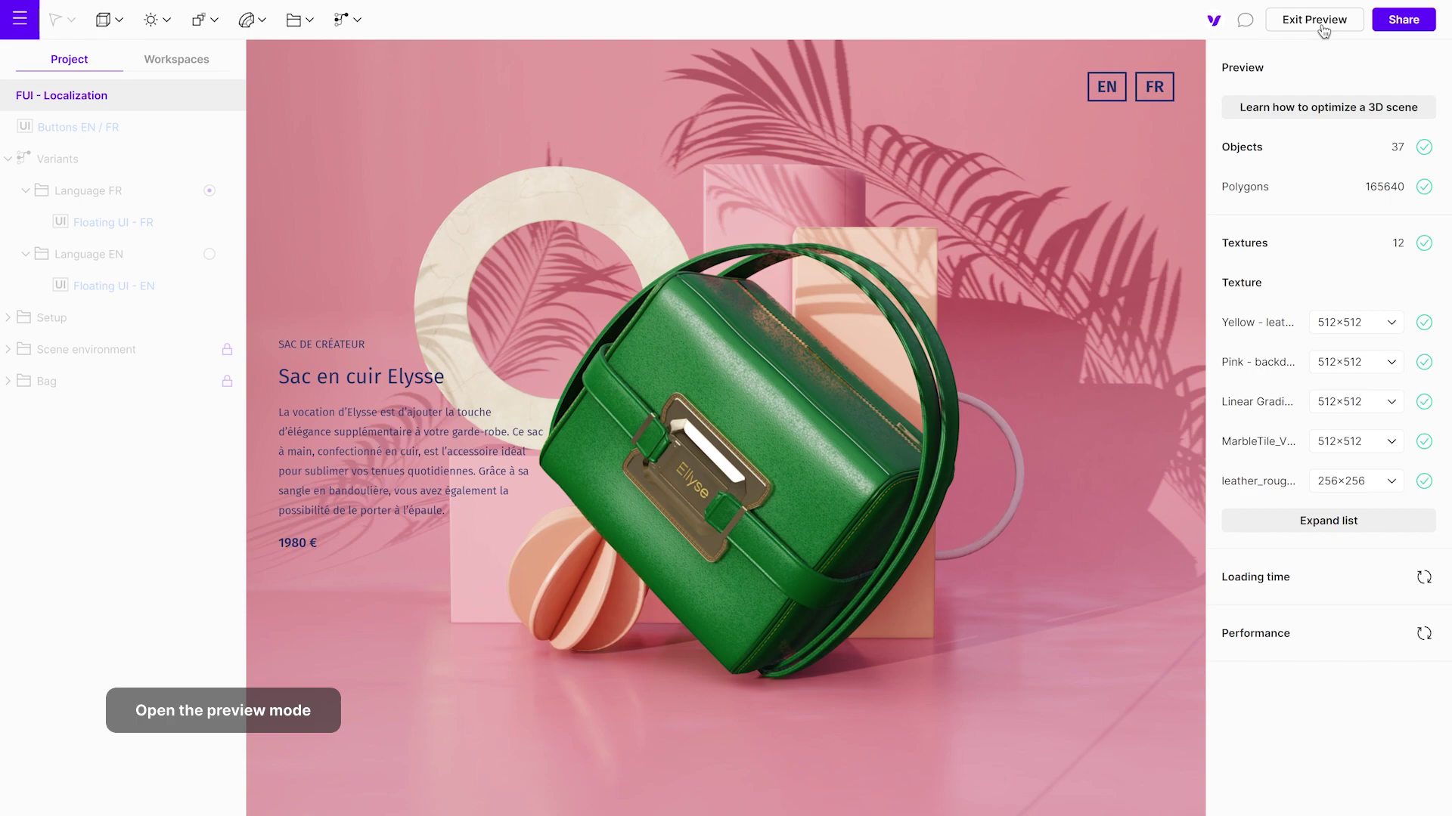
Step: Test the EN and FR buttons in the preview by switching the bag description between languages, and exit the preview
left_click(1107, 89)
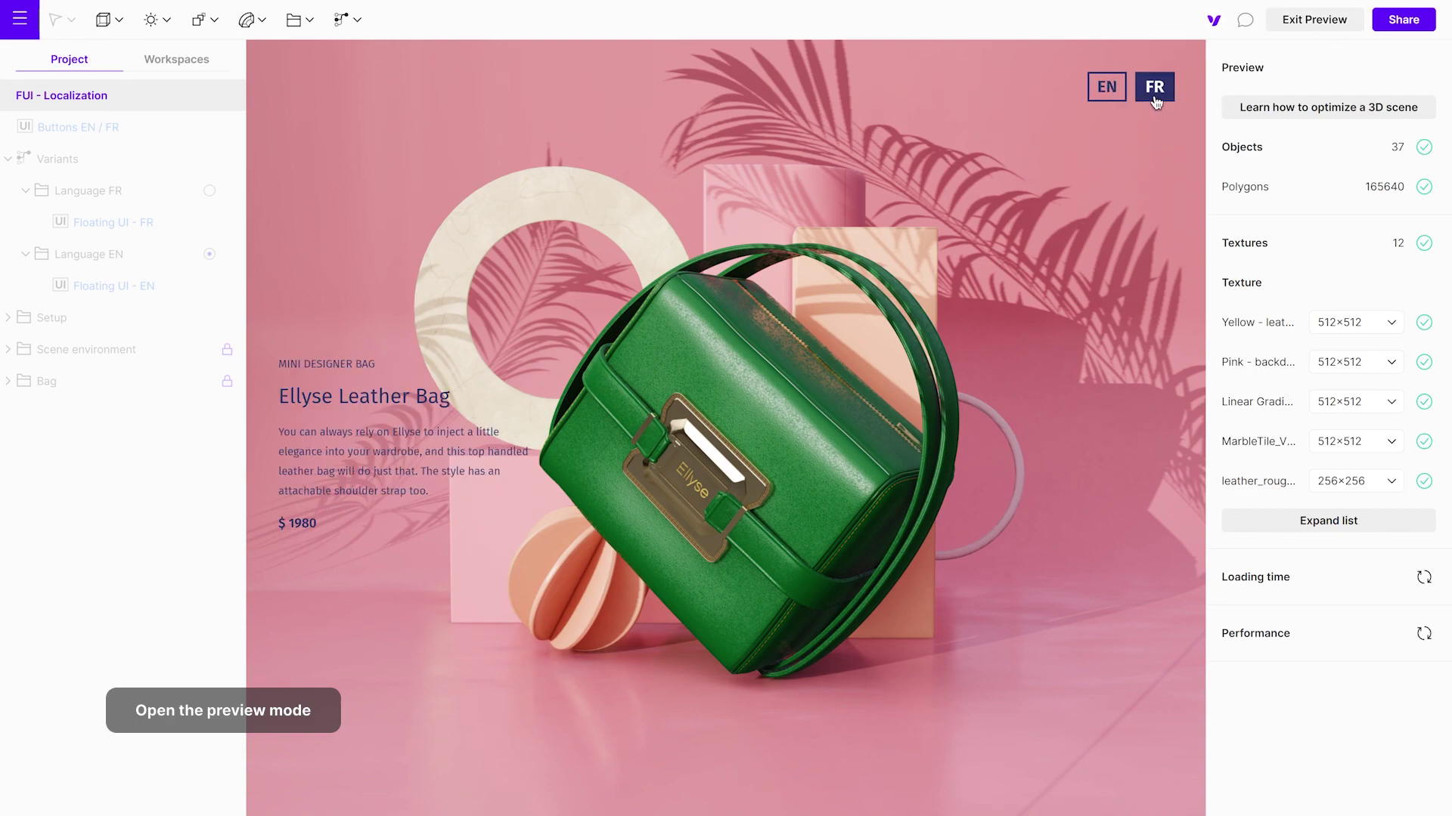
left_click(1154, 98)
left_click(1118, 100)
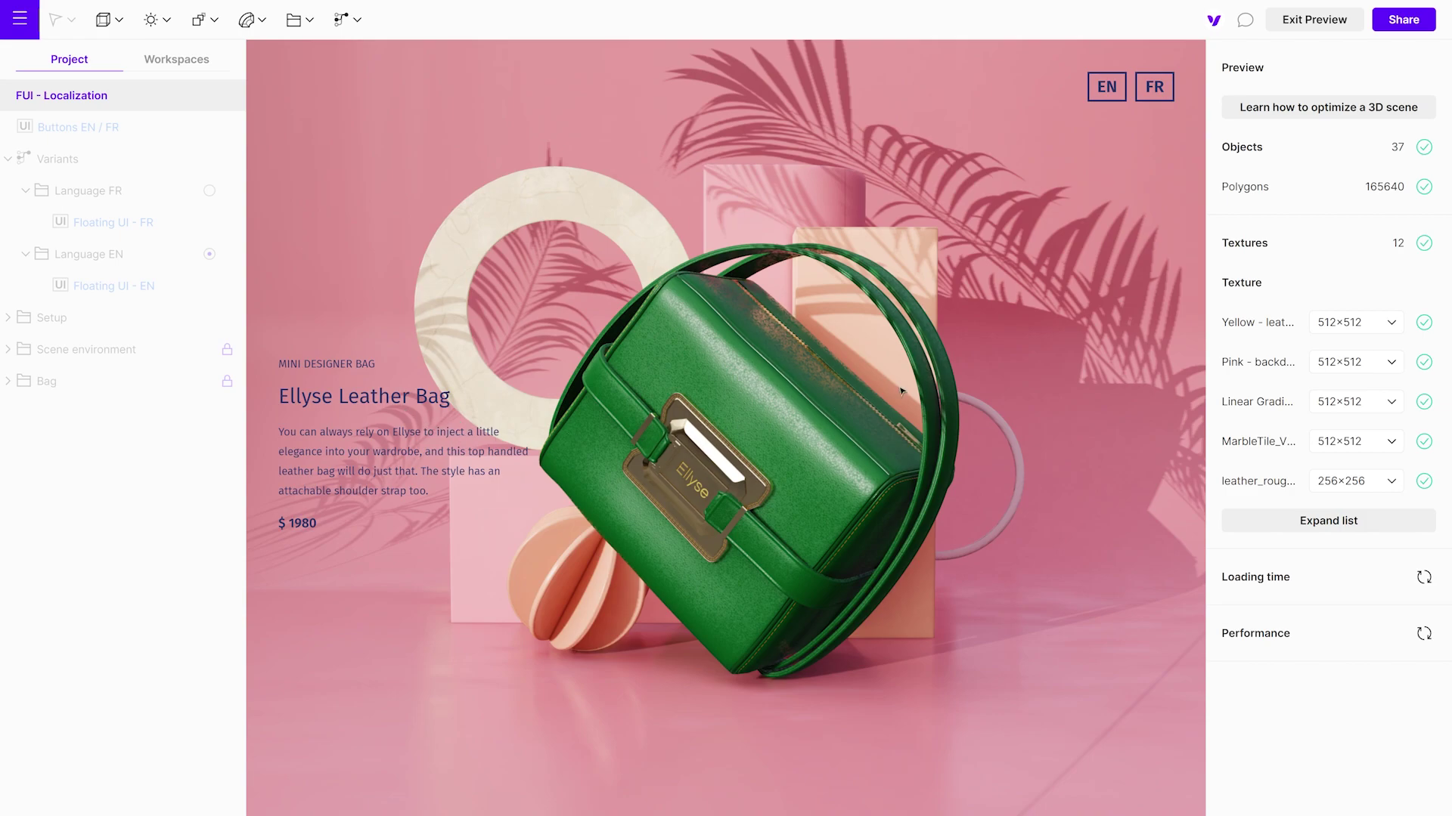
left_click(1314, 20)
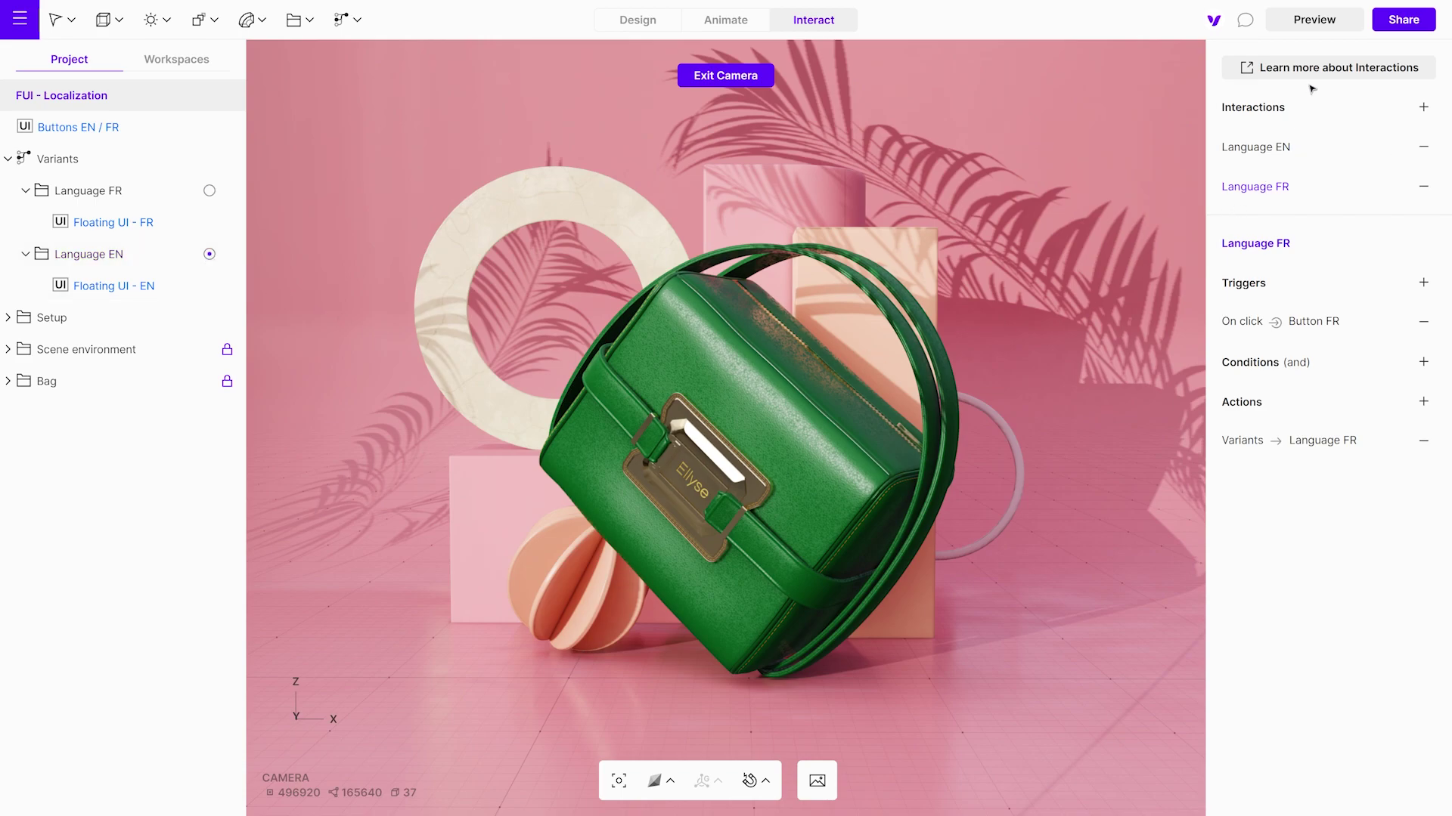
Step: Preview the bag scene, cycling through its materials with the NEXT MATERIAL button and repeating the test in French
left_click(1317, 21)
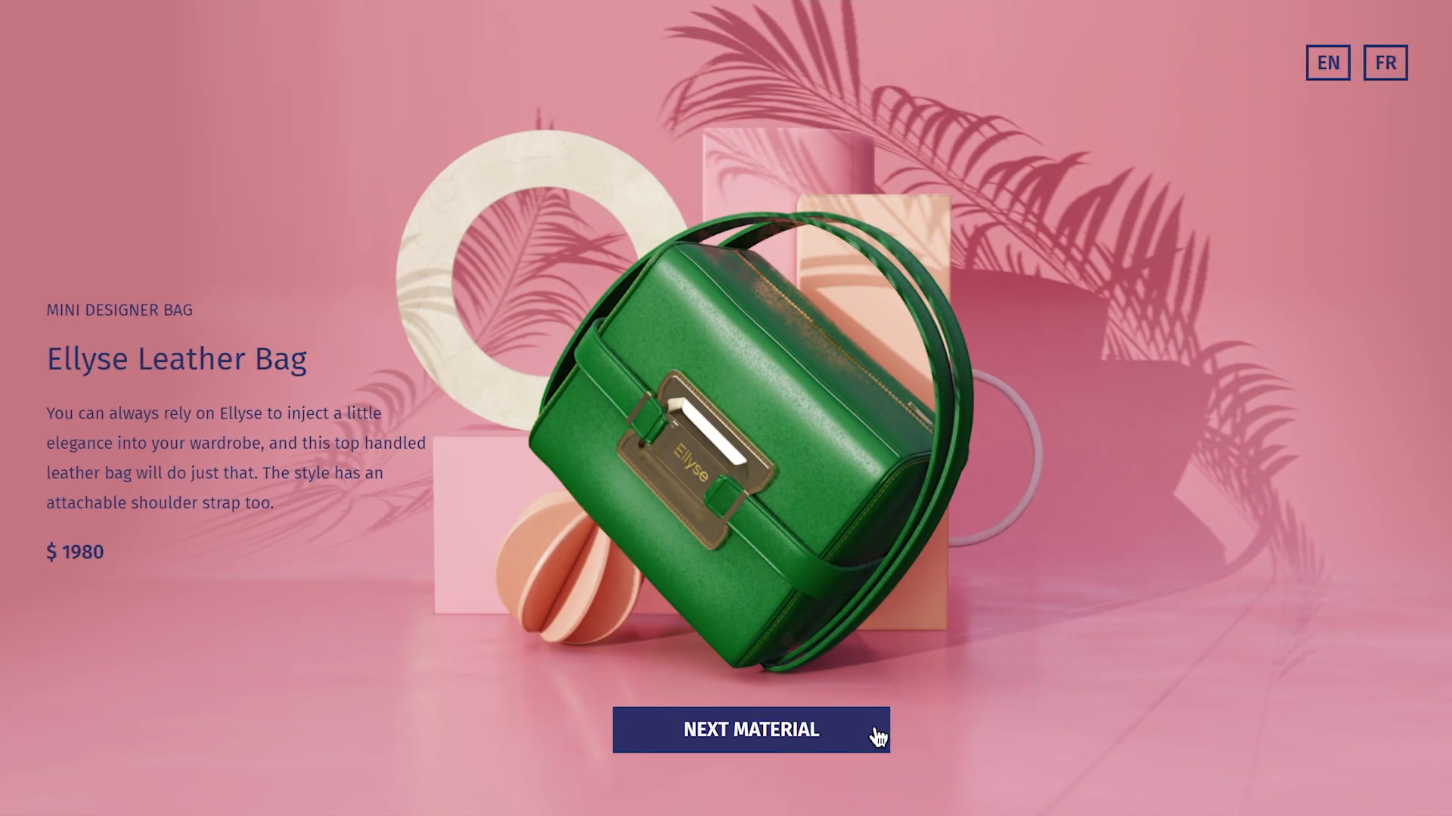
left_click(877, 737)
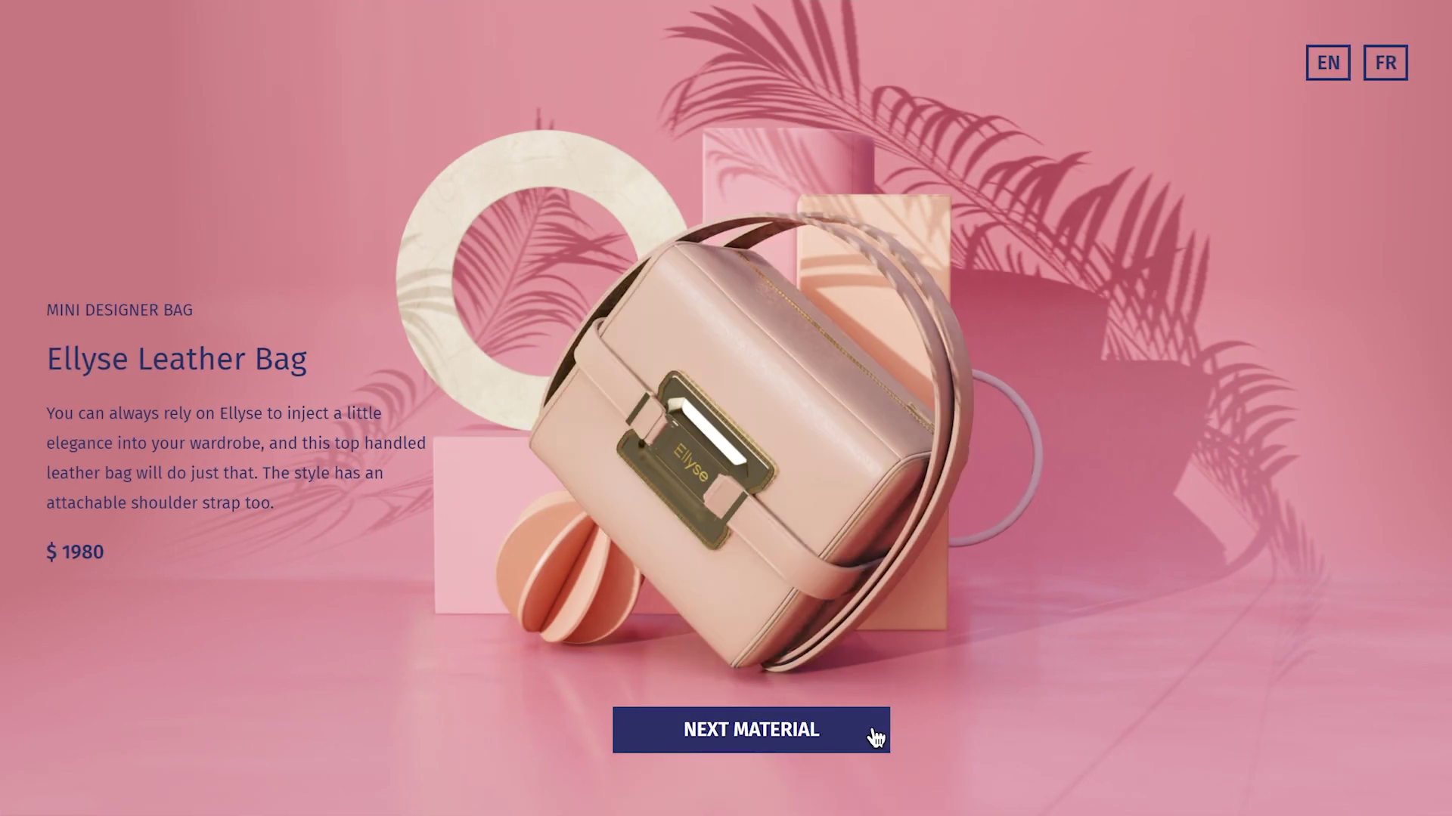
left_click(870, 737)
left_click(871, 739)
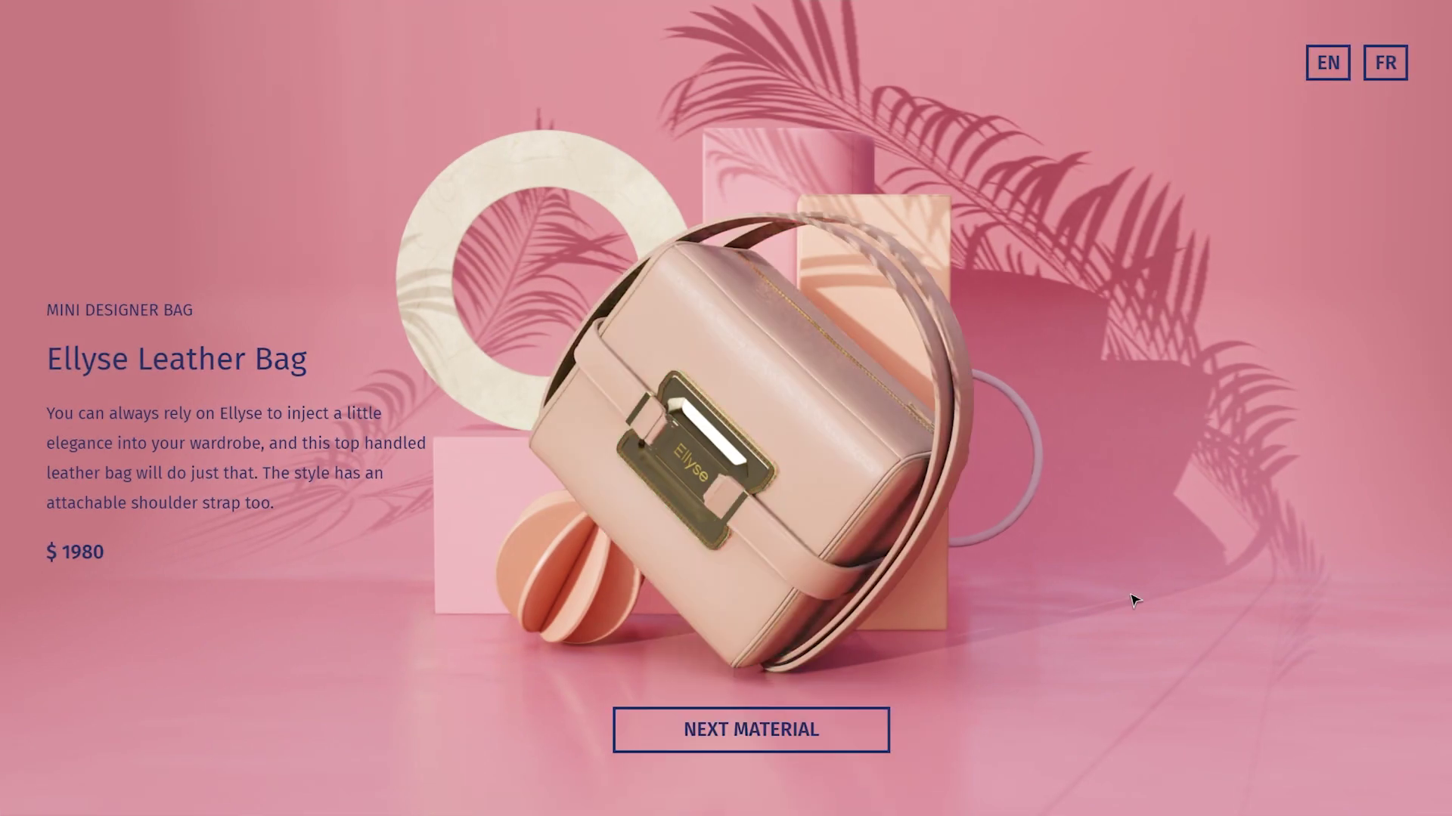
left_click(1382, 79)
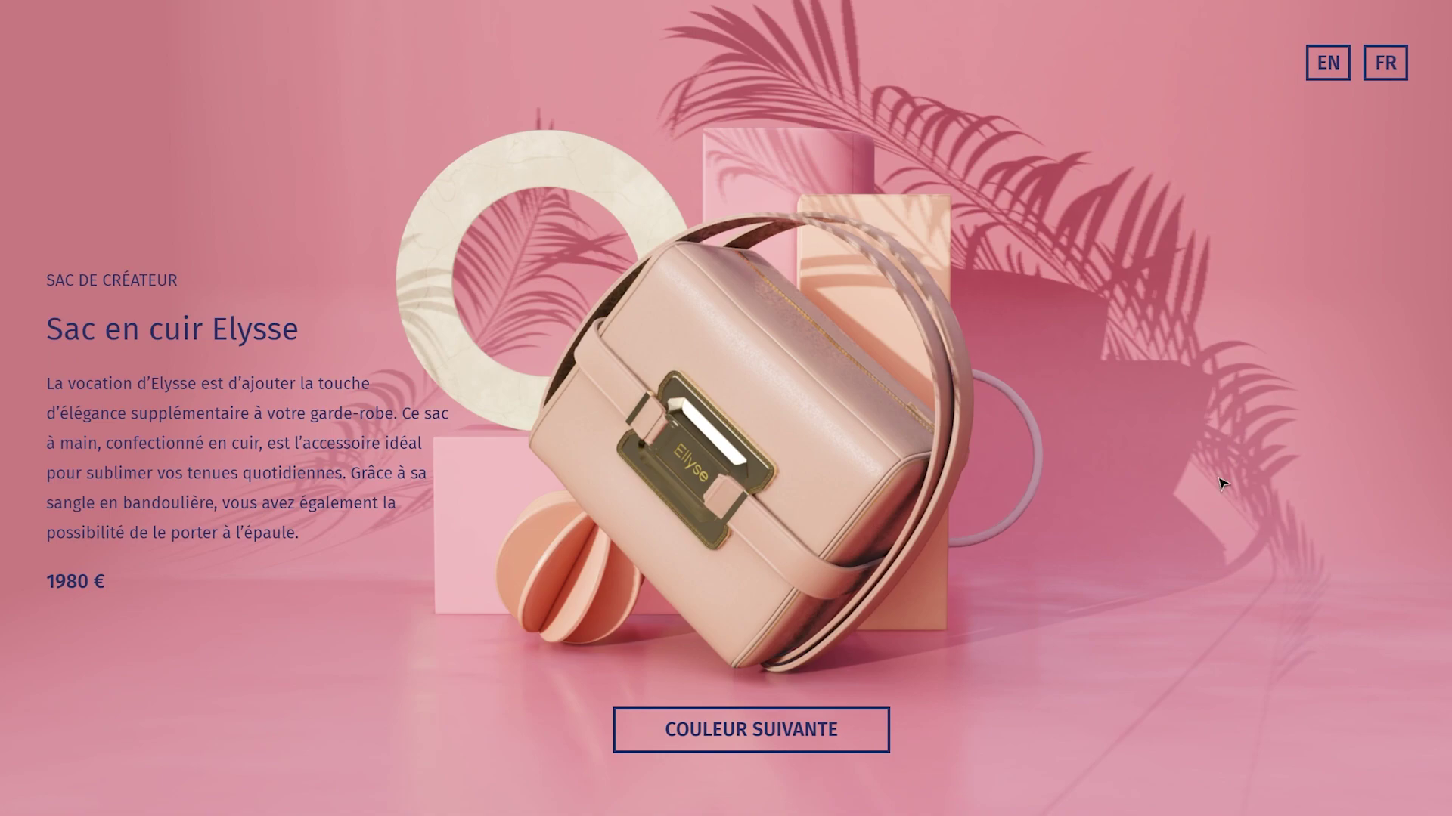
left_click(836, 740)
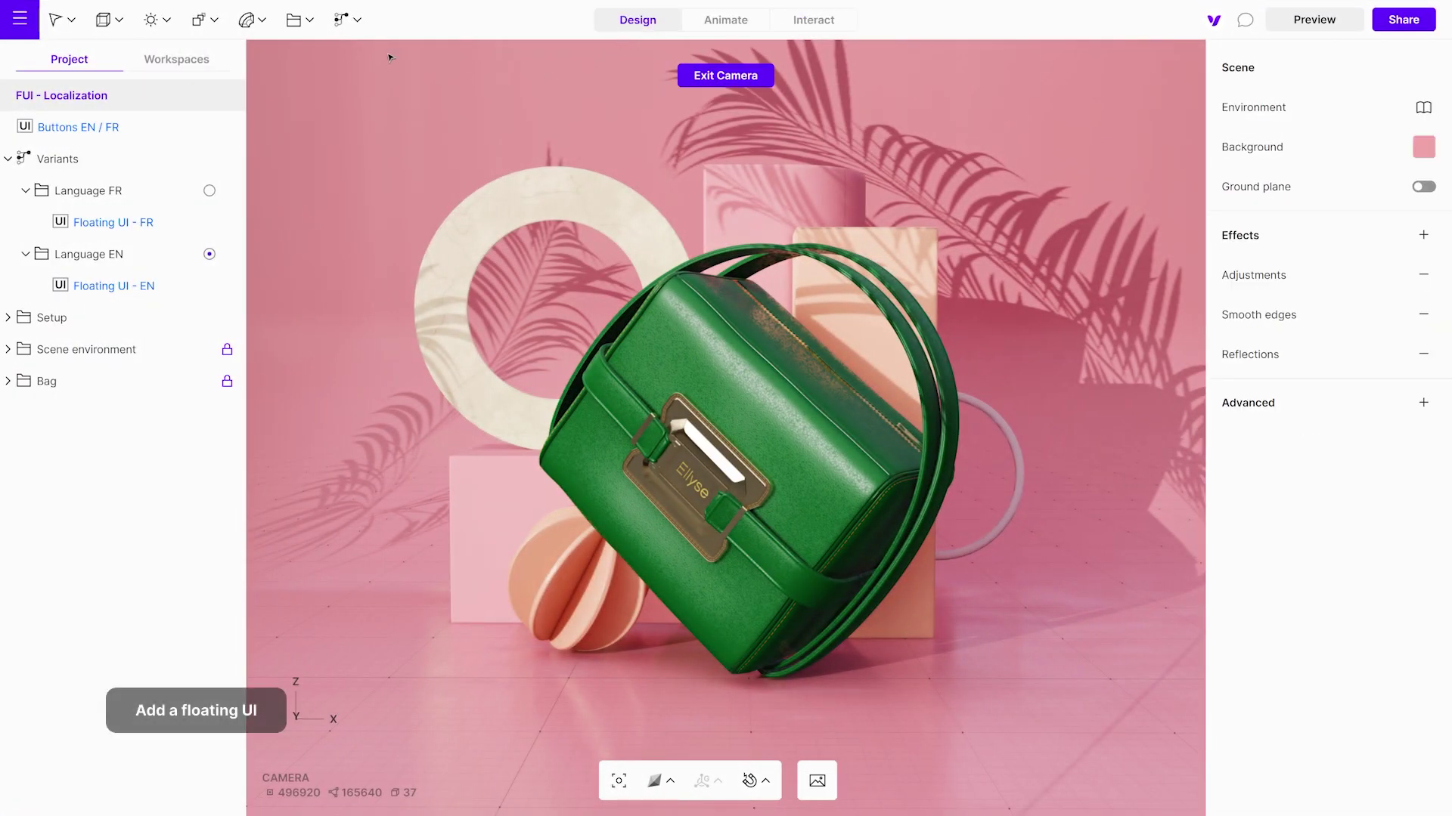
Step: Add a new floating UI to the scene and rename it Materials Switcher - EN
left_click(344, 21)
left_click(356, 100)
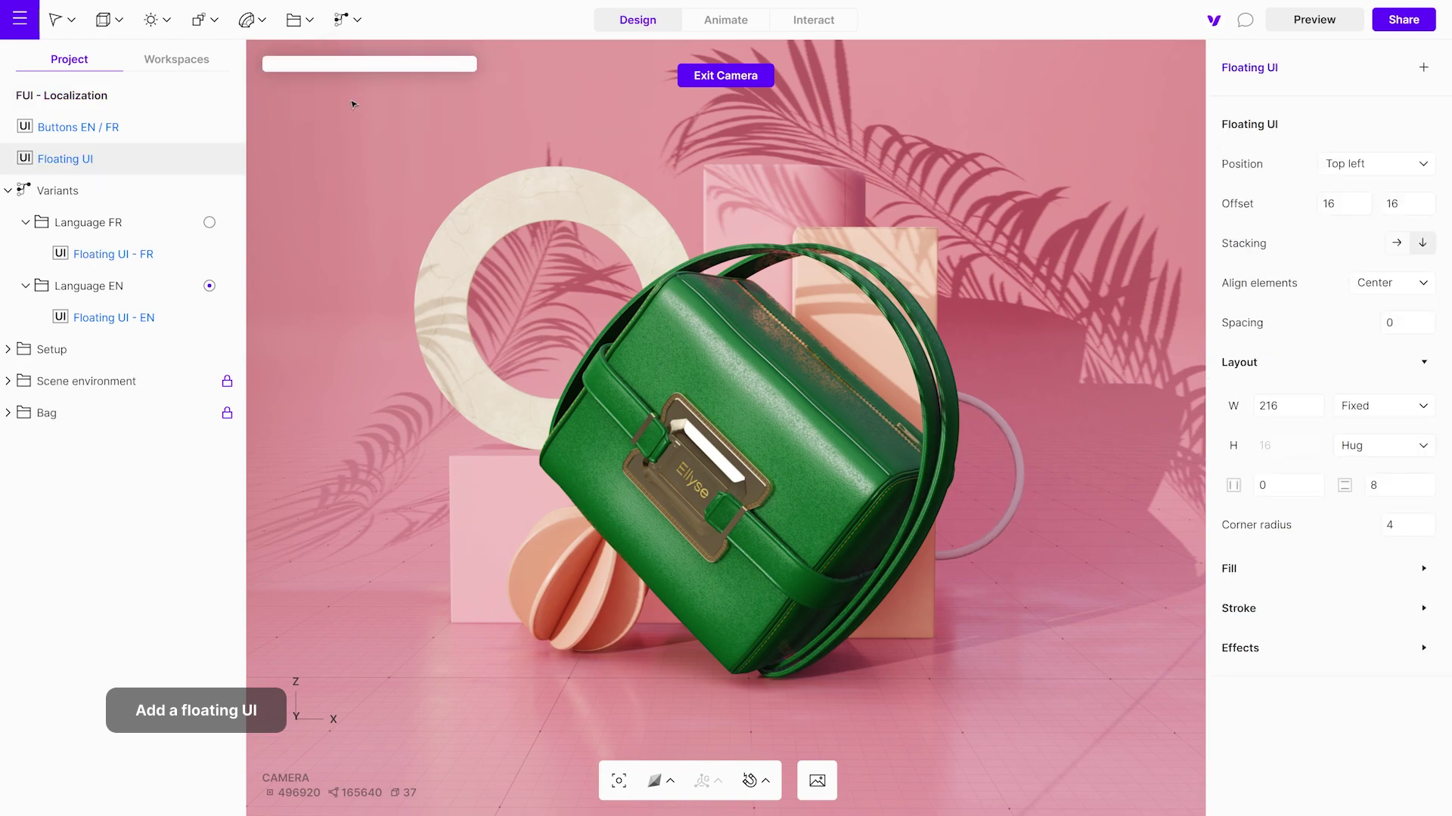
double_click(115, 160)
type("Materia")
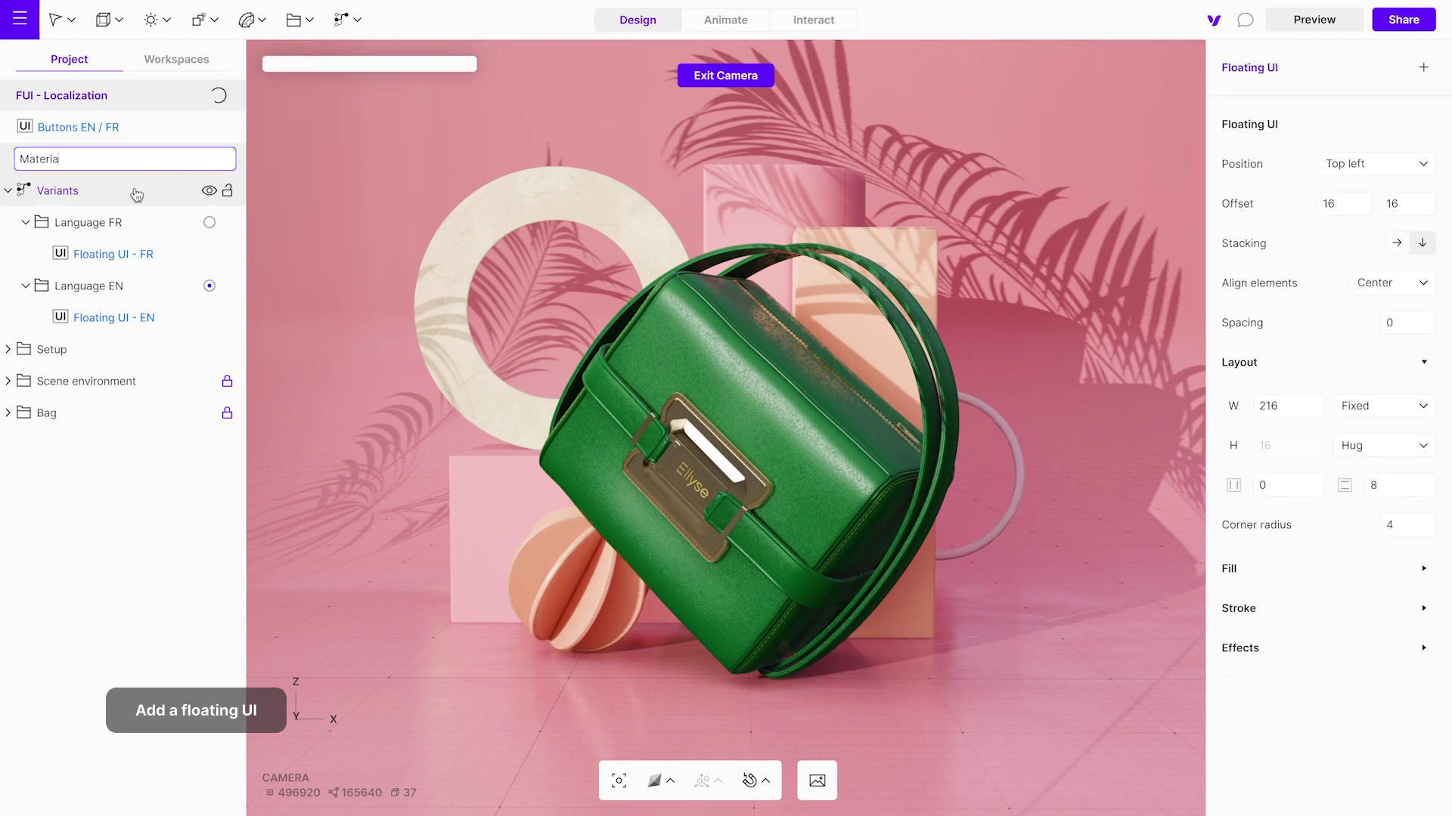
type("ls Switcher - EN")
key("Return")
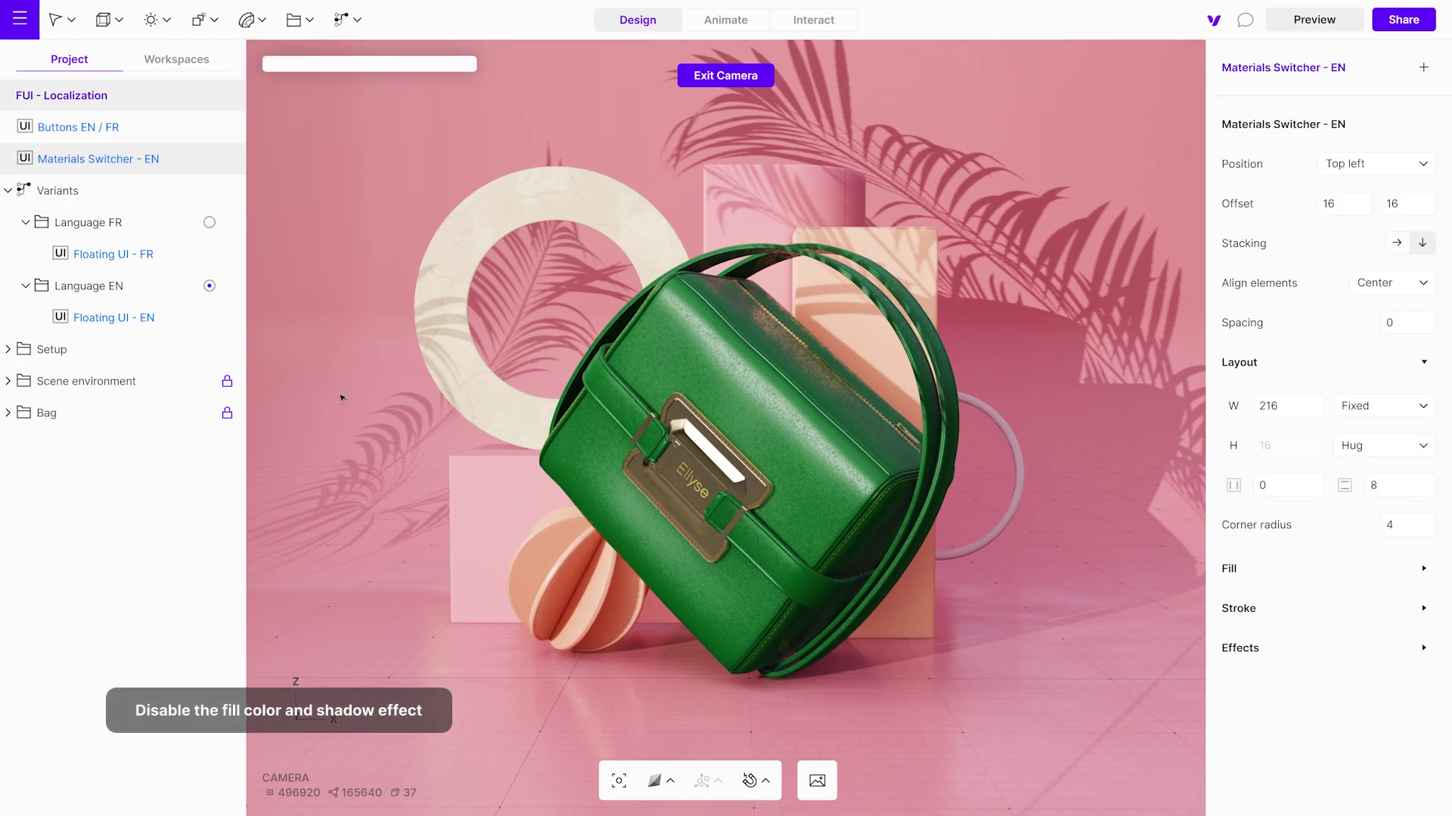
Step: Disable the default fill color and the shadow effect of the Materials Switcher - EN floating UI
left_click(1276, 579)
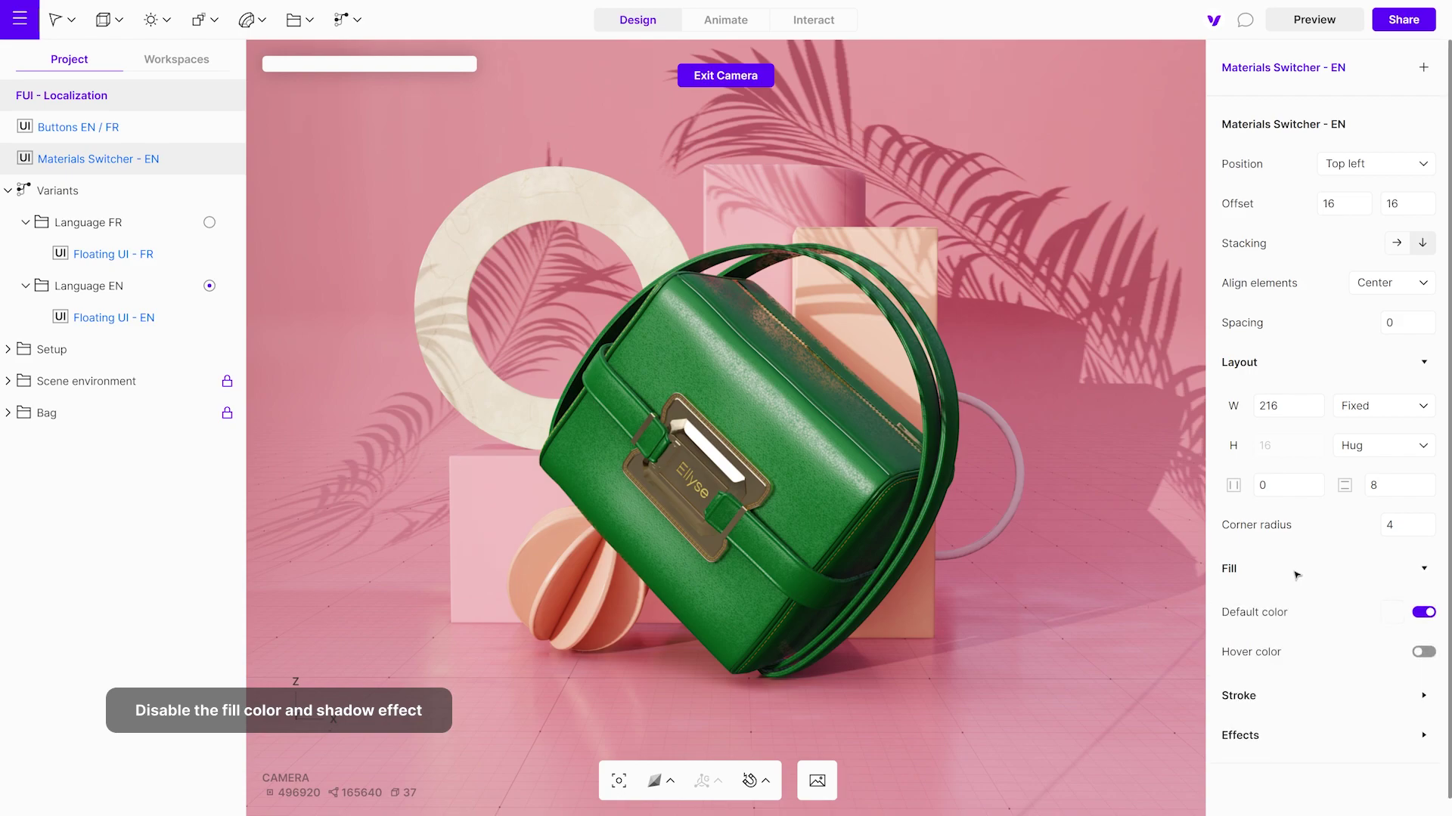
left_click(1423, 613)
left_click(1421, 735)
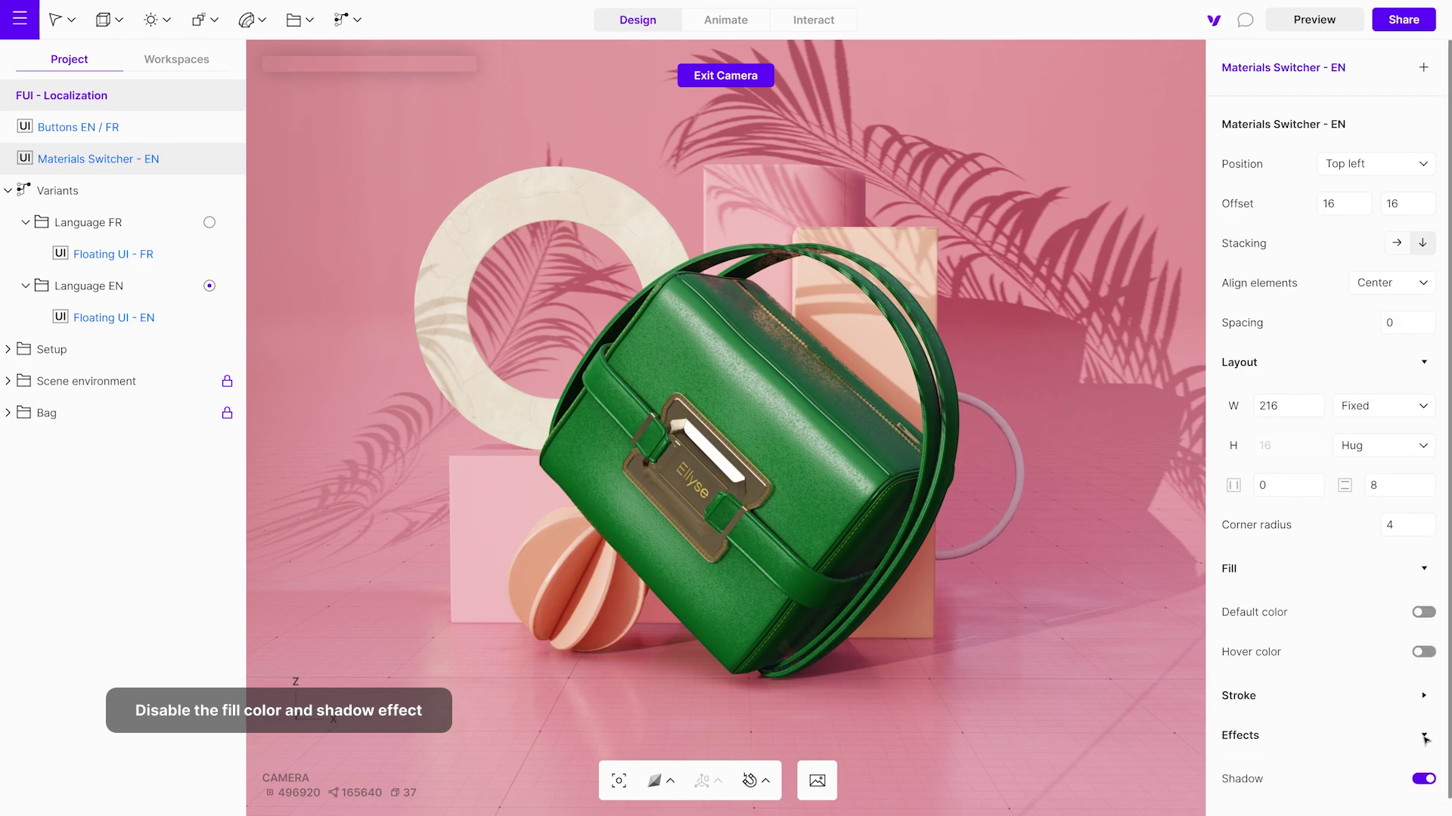
left_click(1424, 780)
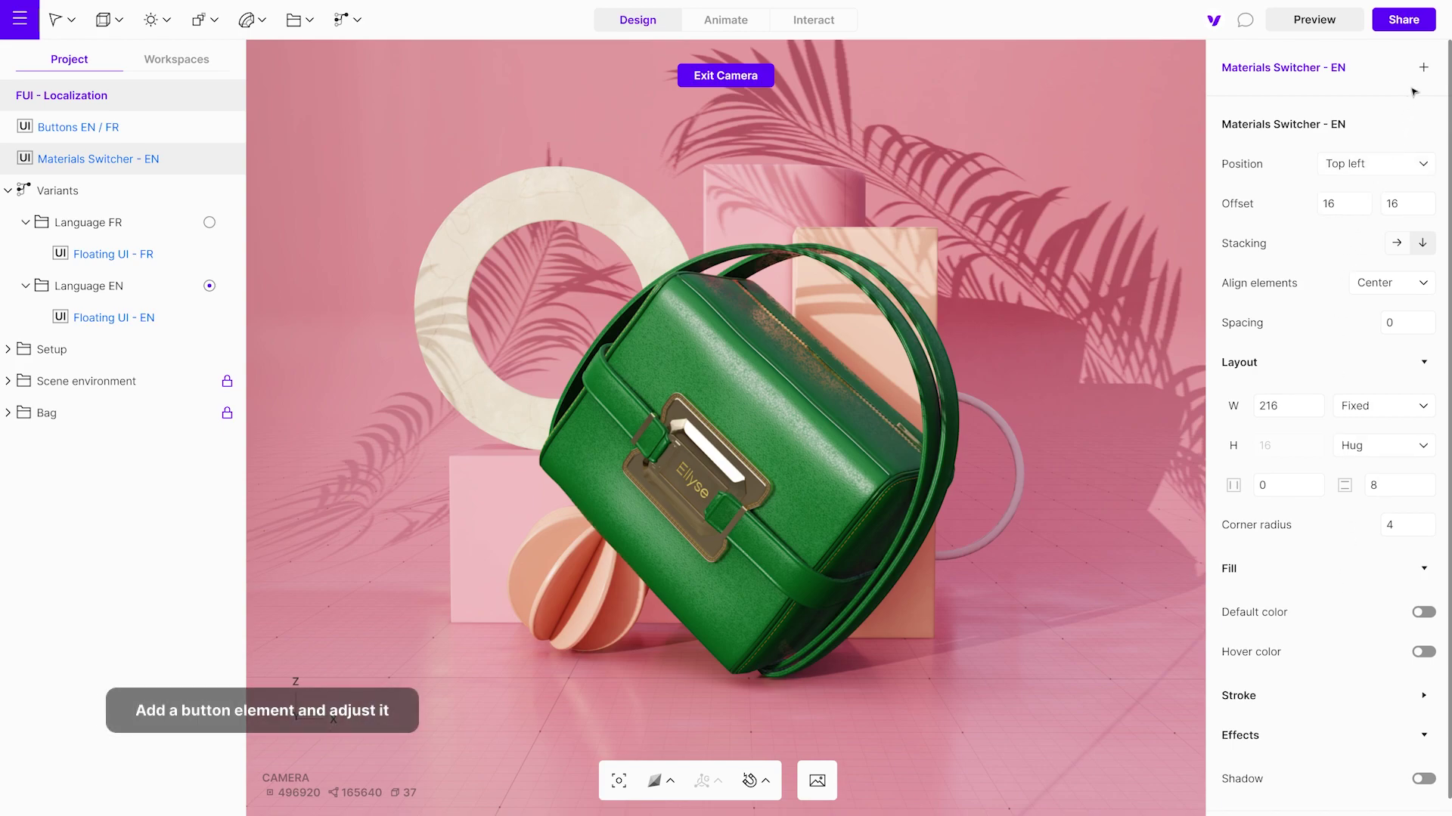
Step: Add a button element to Materials Switcher - EN and rename it Next Material - EN
left_click(1423, 67)
left_click(1395, 119)
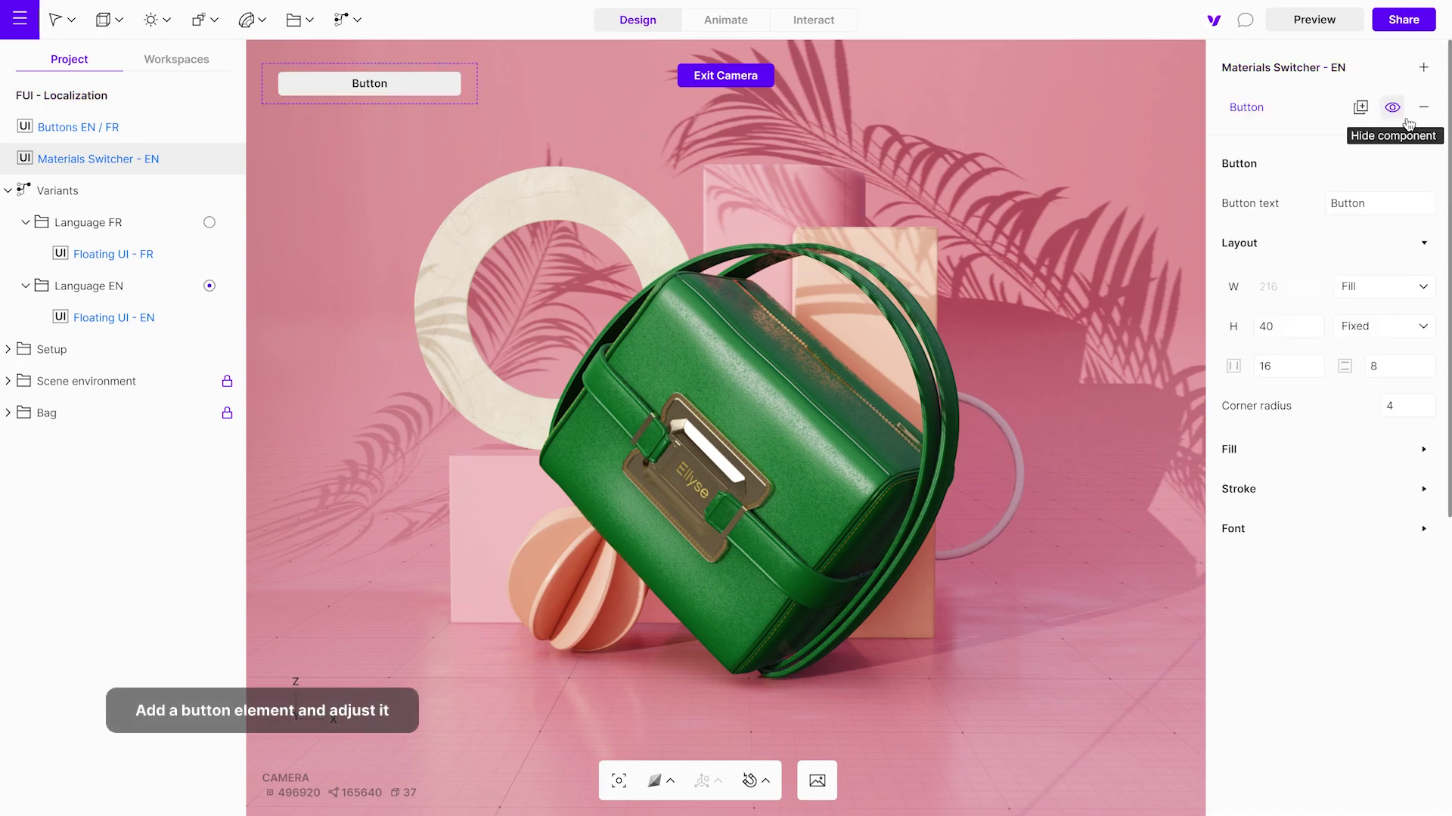
double_click(1247, 108)
type("Ne")
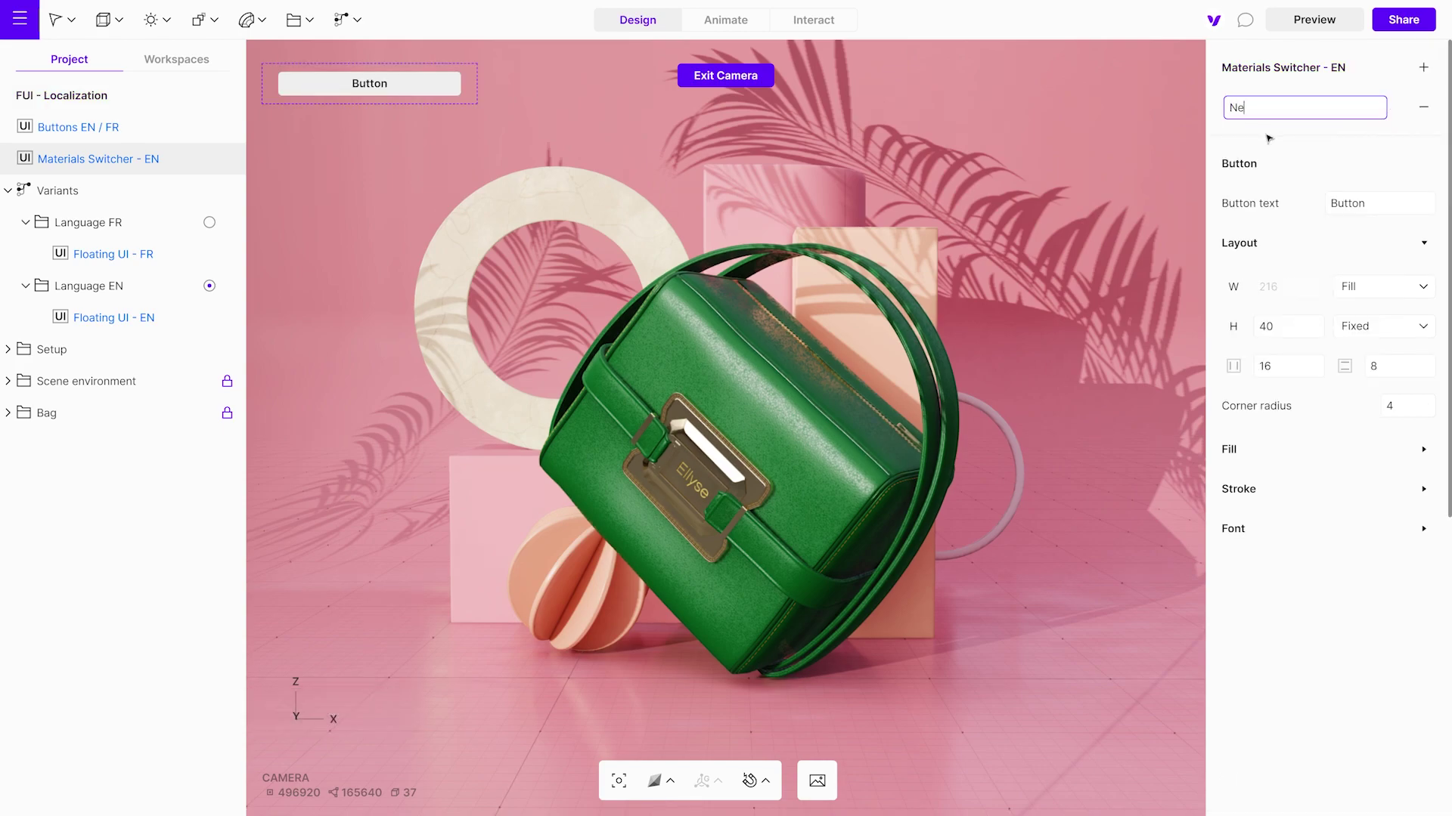
type("xt Material - EN")
key("Return")
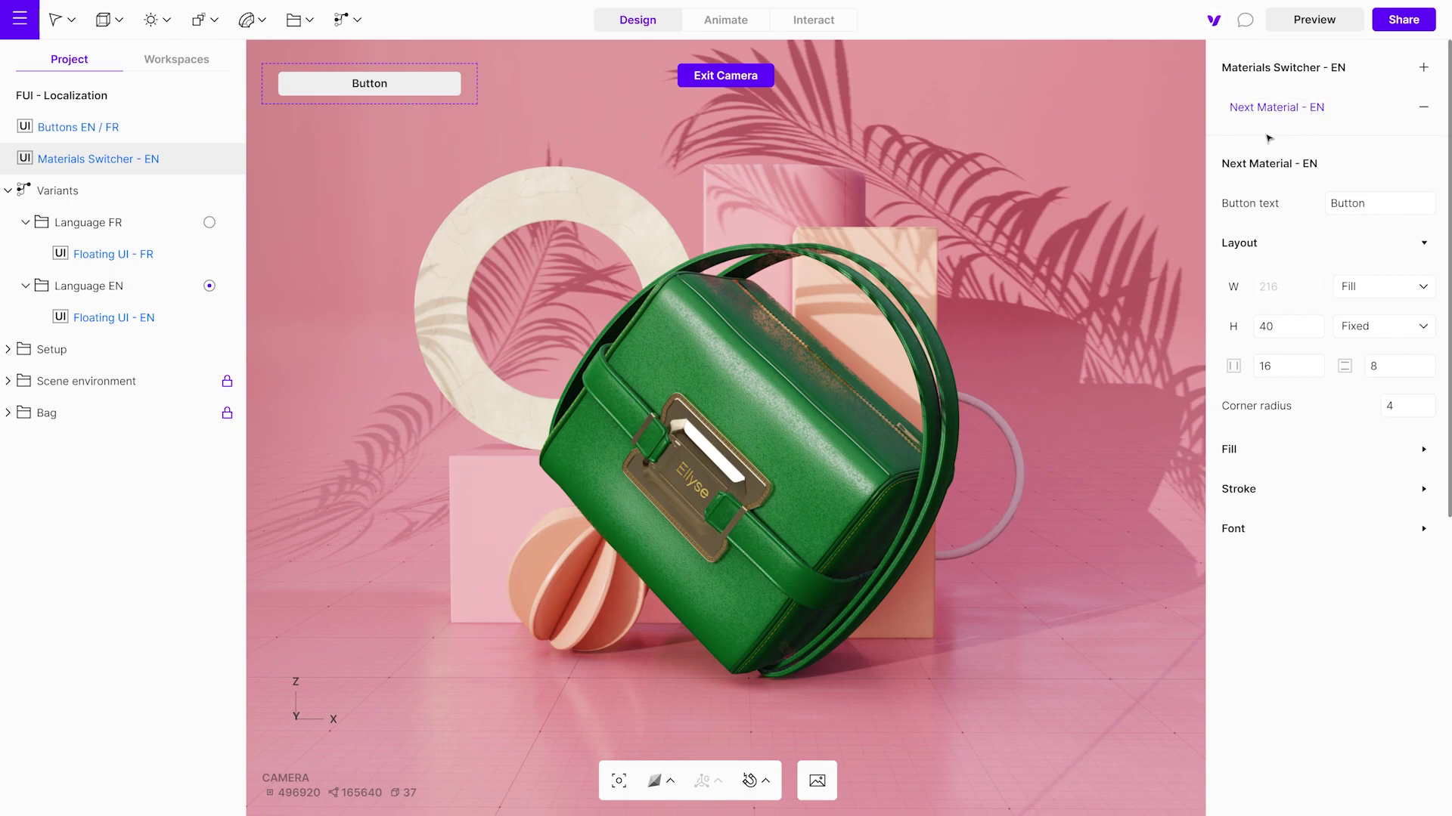
Step: Set the Next Material - EN button's text to NEXT MATERIAL, its height to 47 and its corner radius to 0
double_click(1346, 204)
type("NEXT MATERIAL")
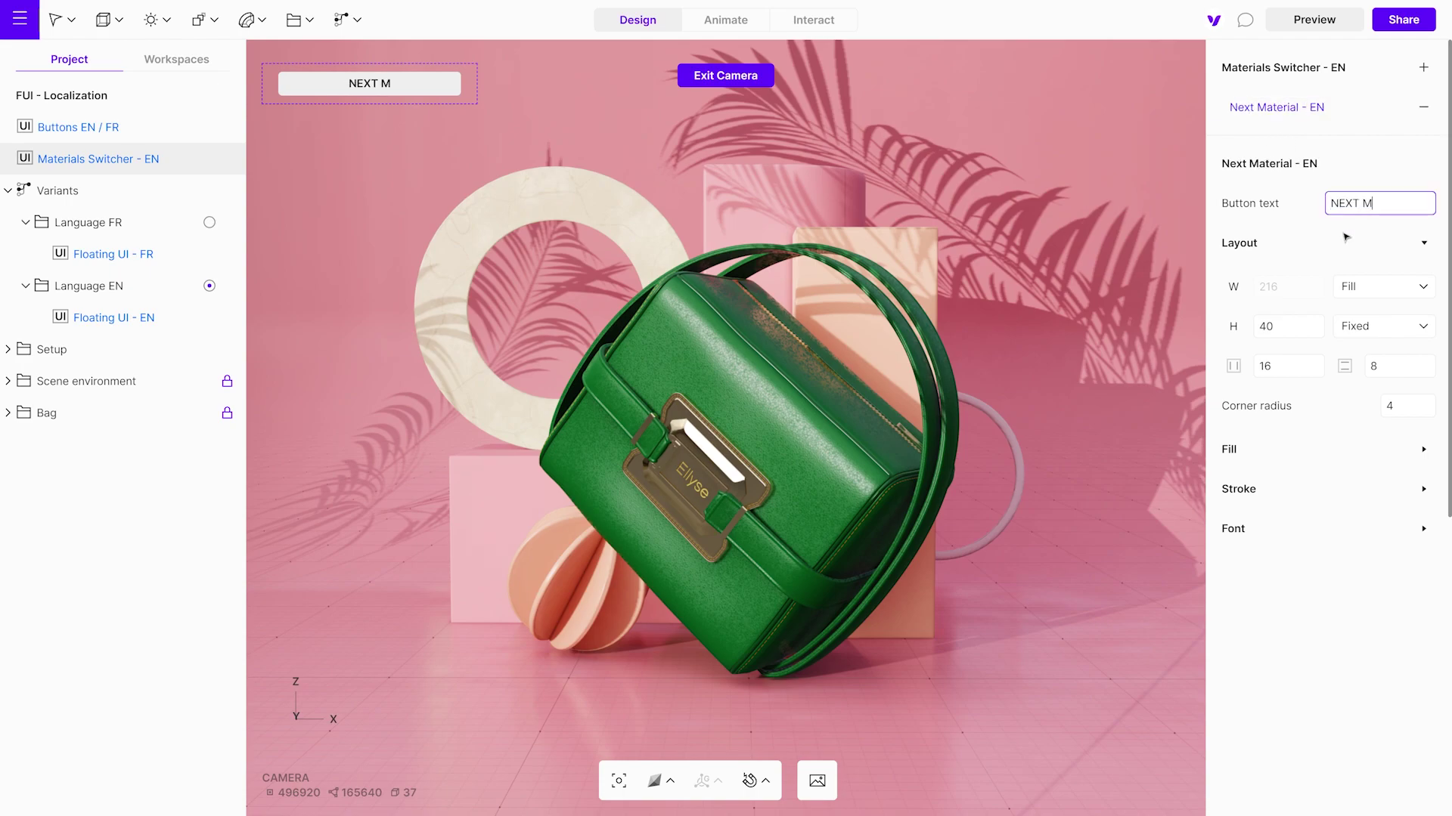
left_click(1315, 324)
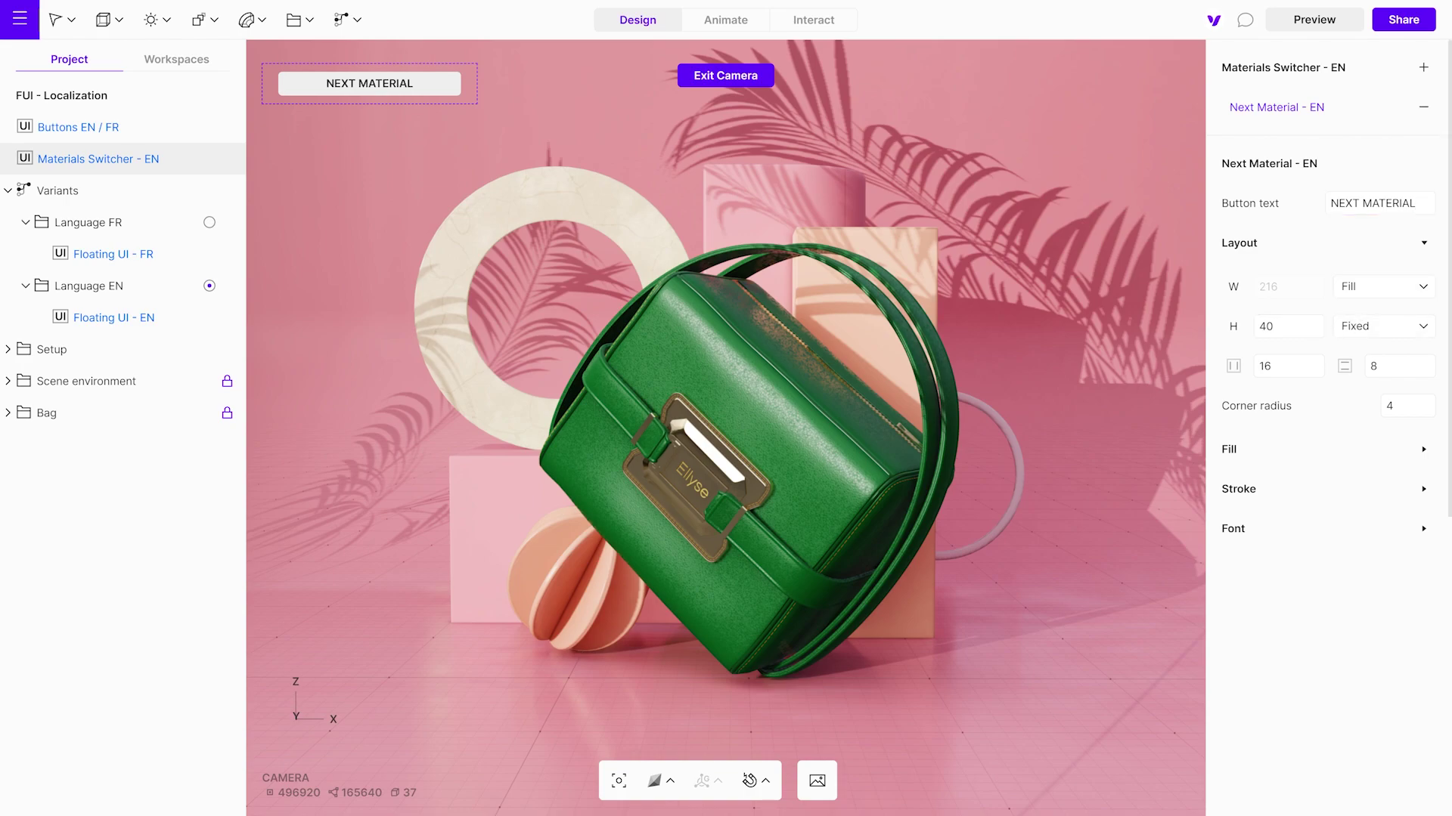
left_click(1389, 405)
type("0")
key("Return")
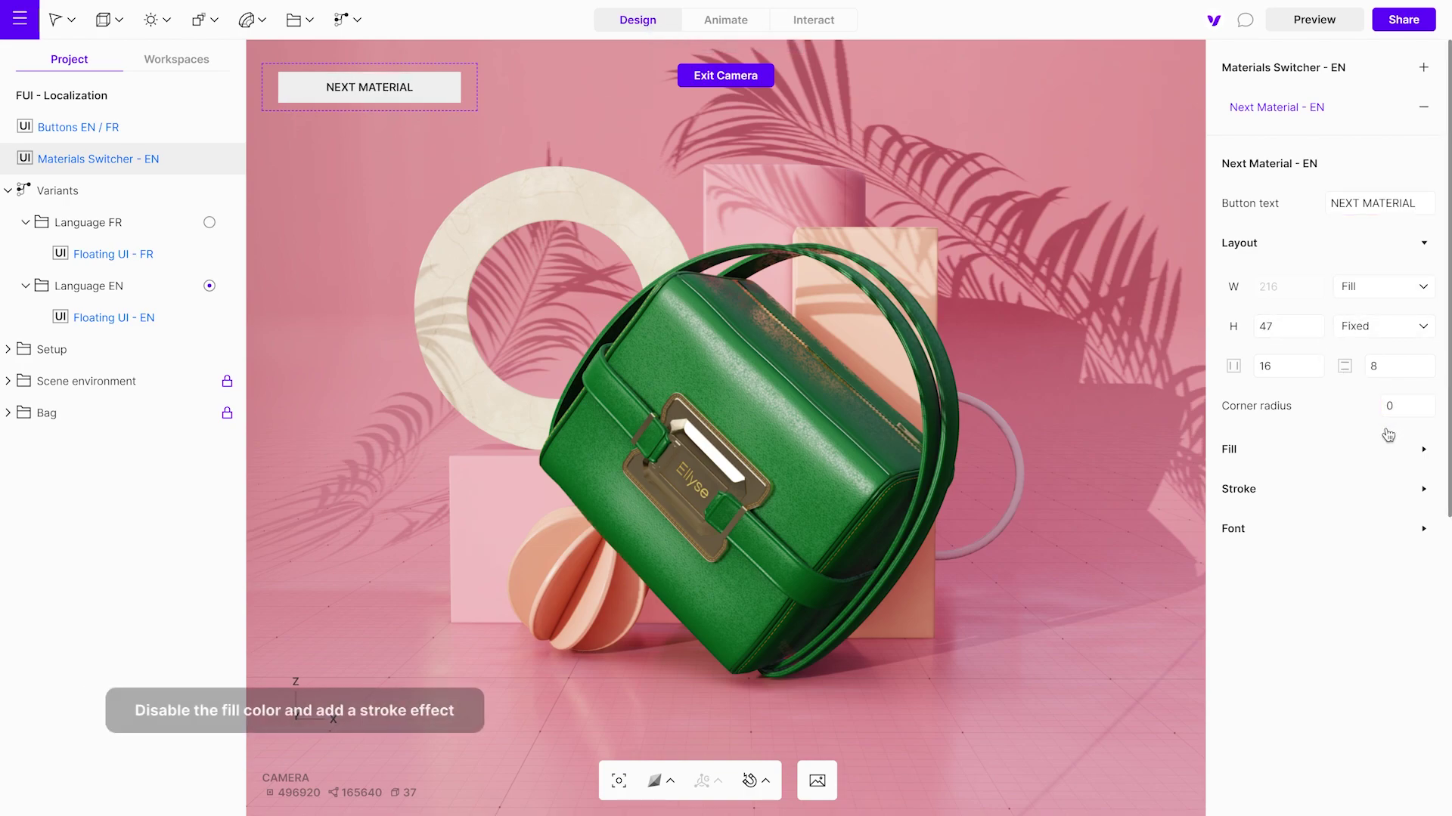
Step: Disable the Next Material - EN button's default fill and give it a default stroke in color 2D3269 with thickness 2
left_click(1375, 449)
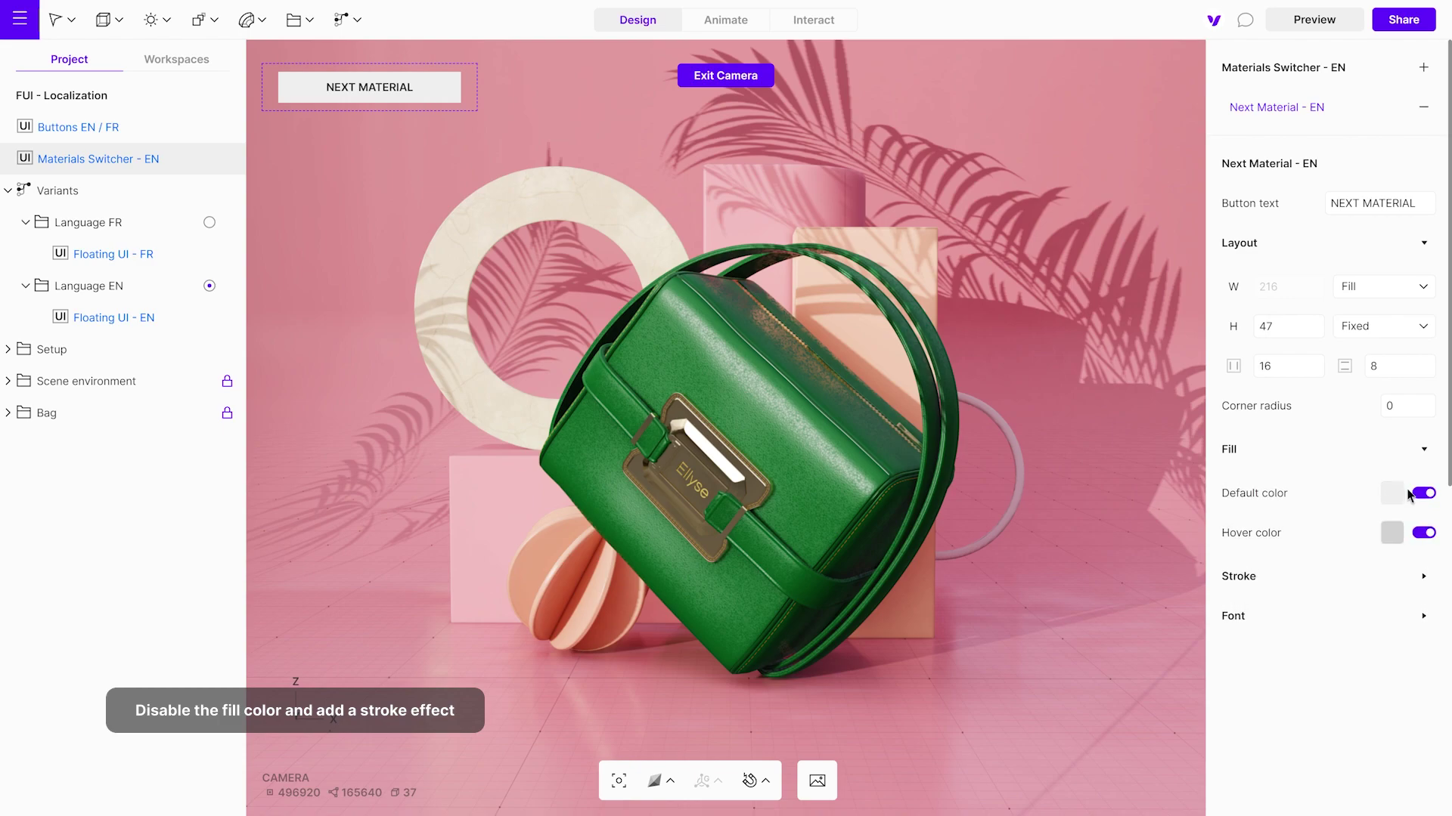
left_click(1421, 493)
left_click(1423, 576)
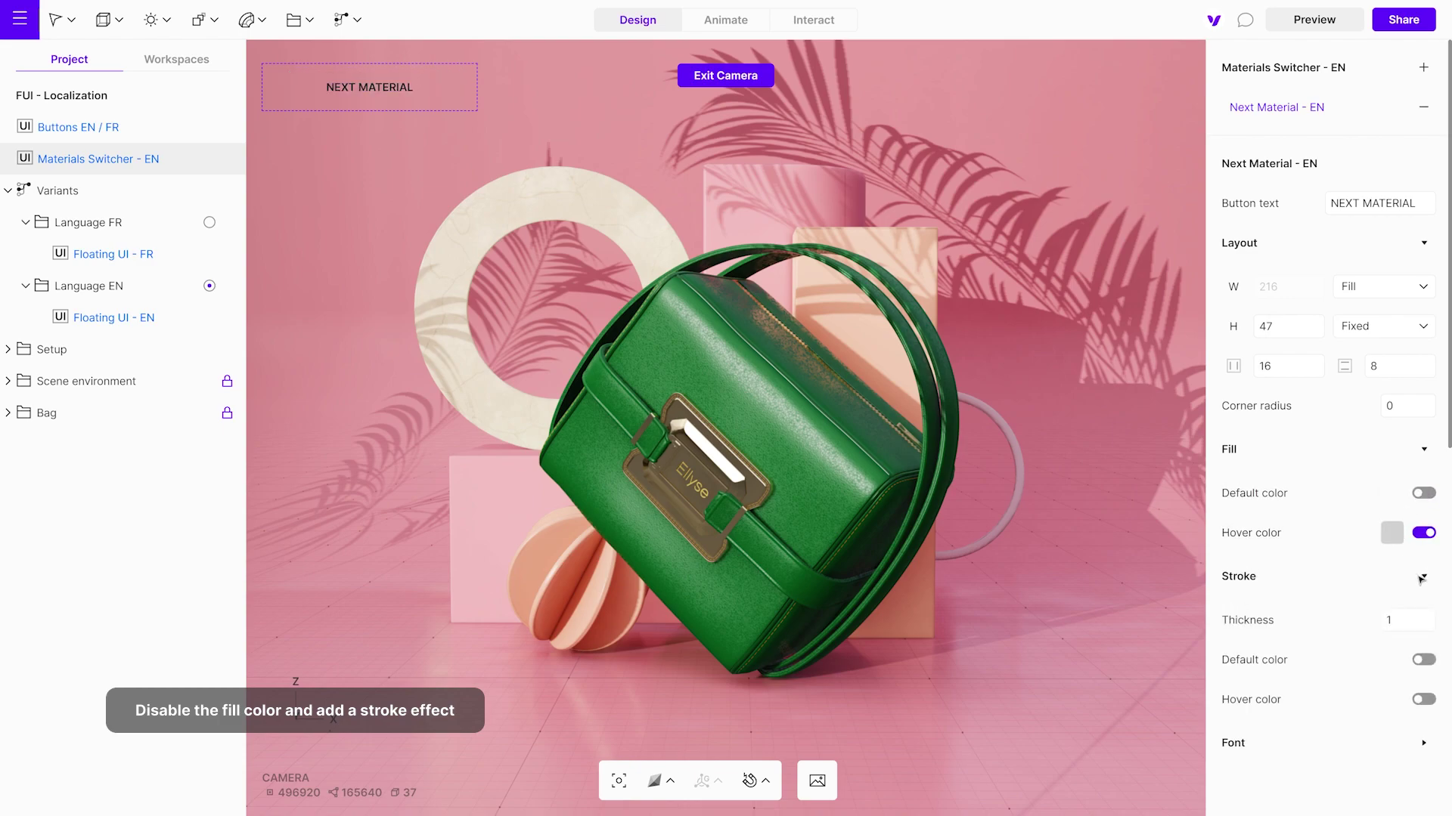
left_click(1421, 660)
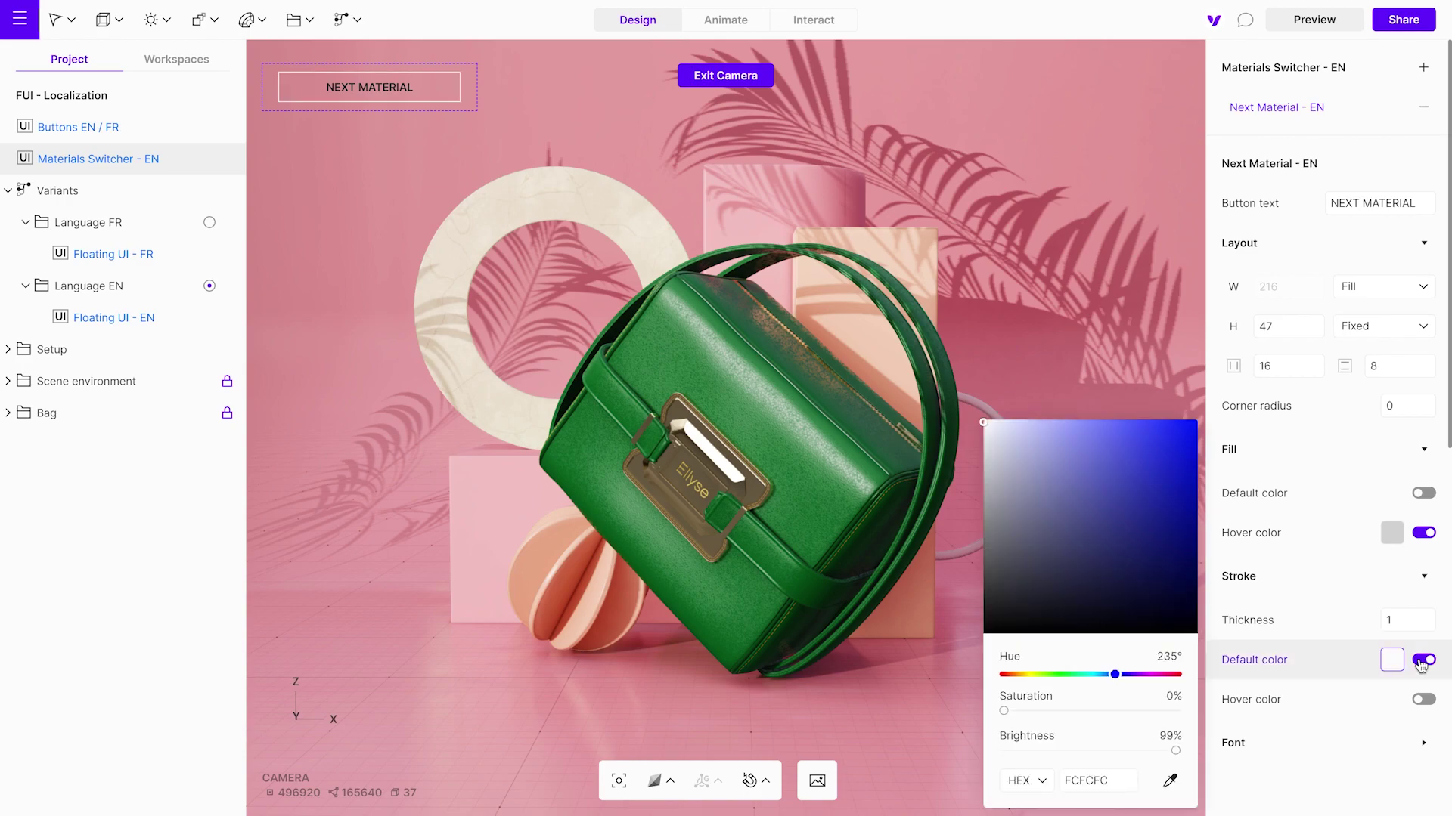
left_click(1112, 781)
type("2D3269")
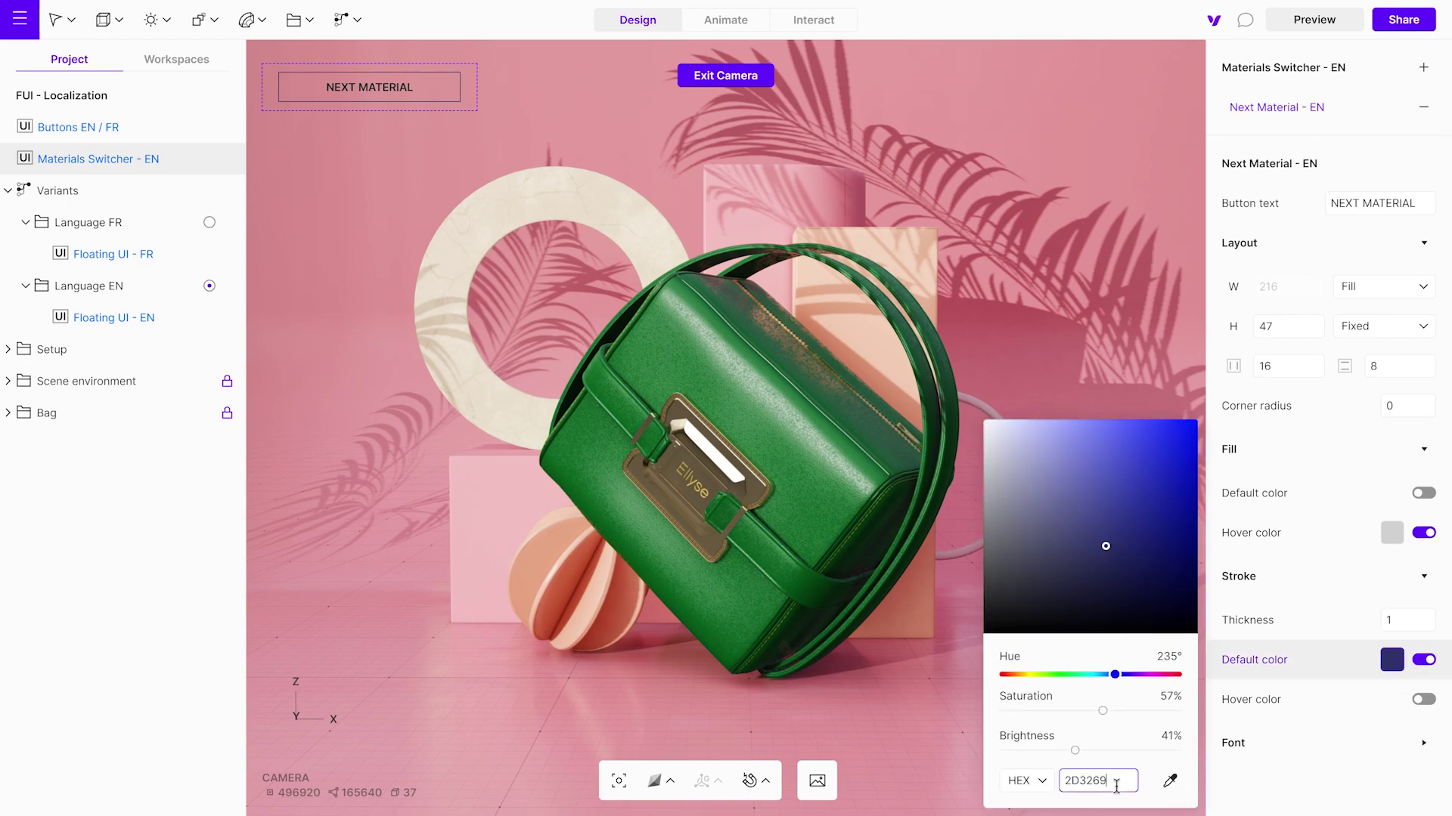
left_click(1426, 614)
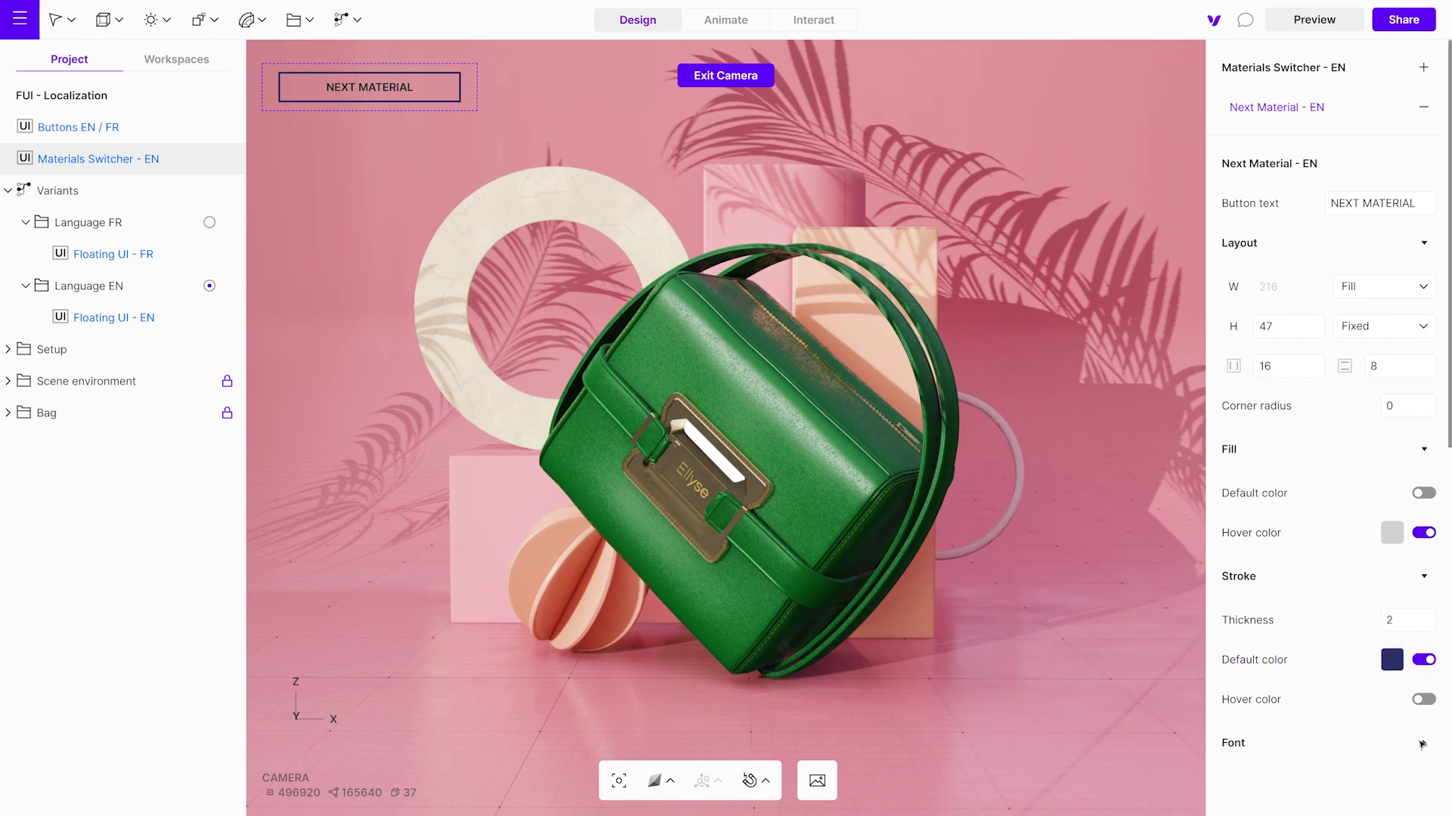
Step: Set the Next Material - EN button's font to Fira Sans, size 13, with default color 2D3269
scroll(1424, 746, "down", 5)
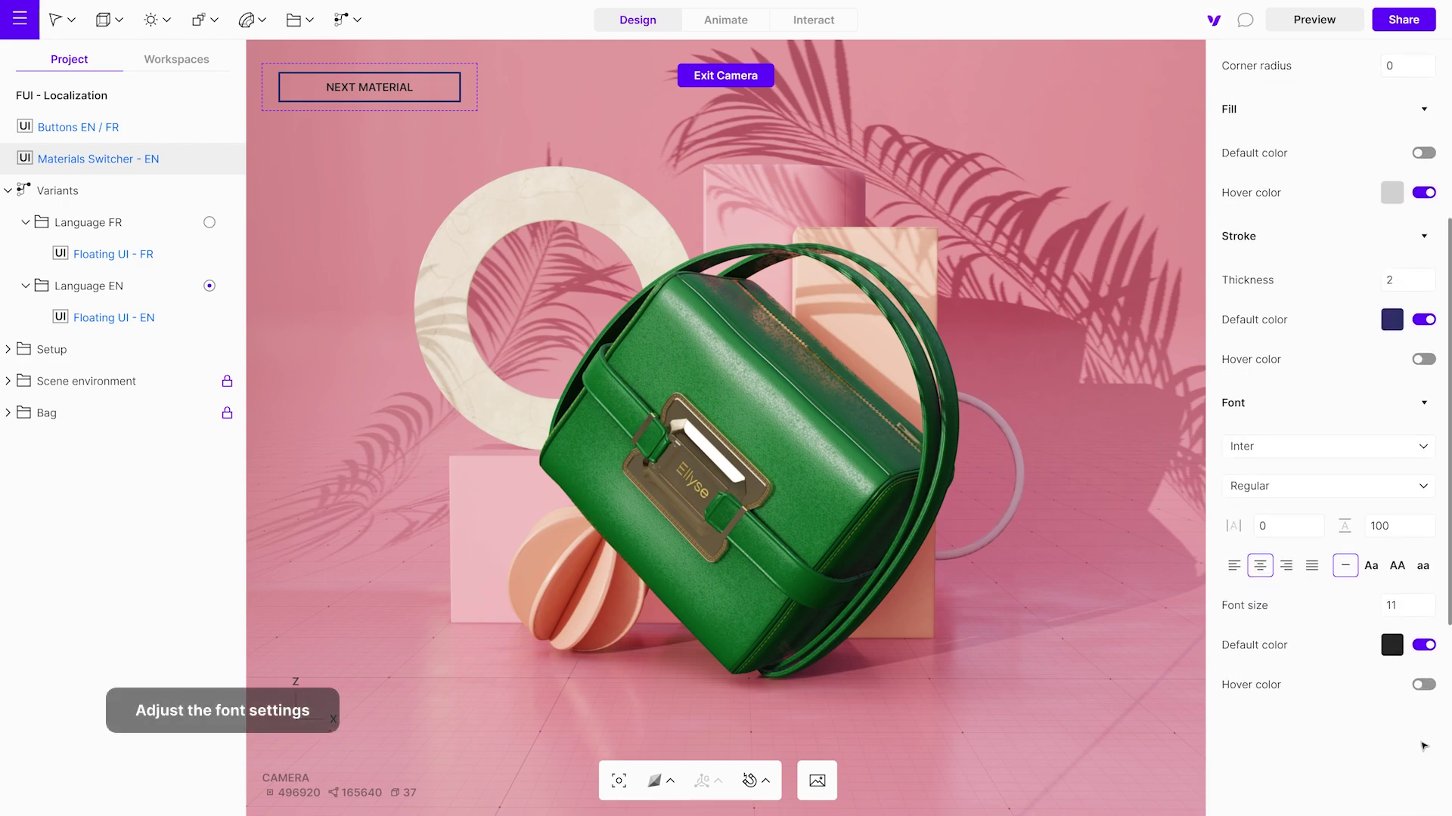
left_click(1280, 450)
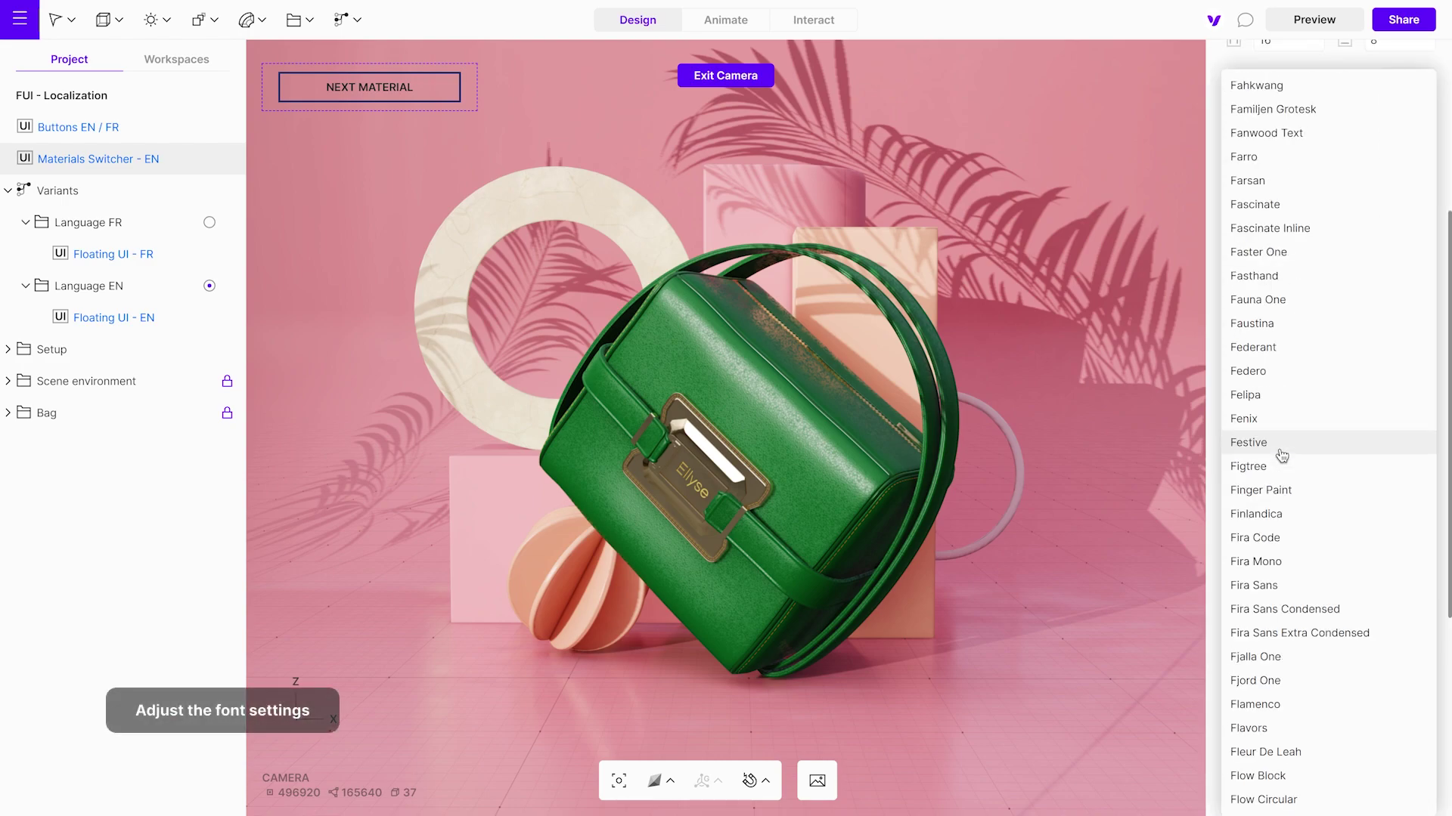
left_click(1287, 586)
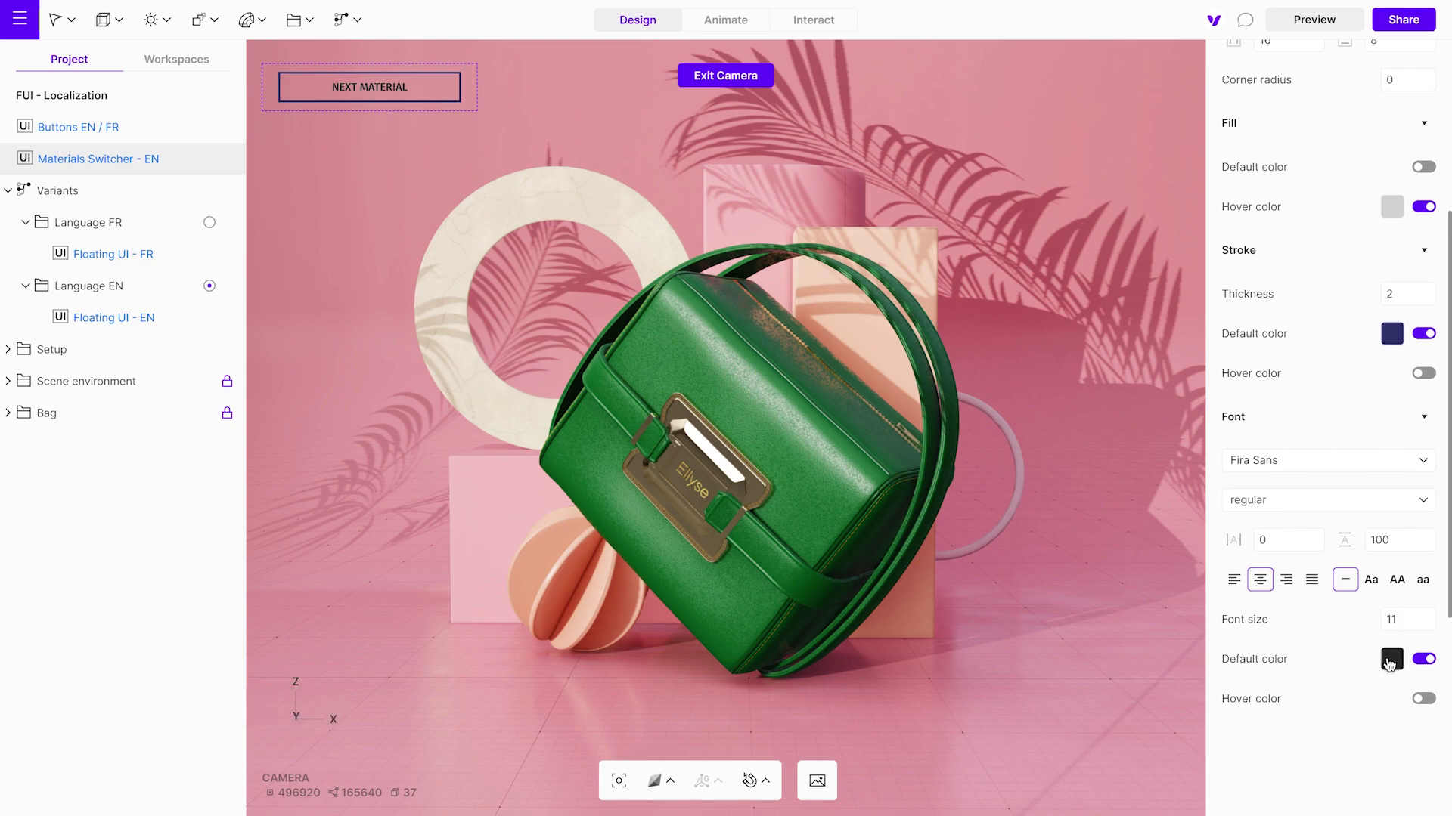
left_click(1391, 659)
left_click(1098, 780)
key("ctrl+v")
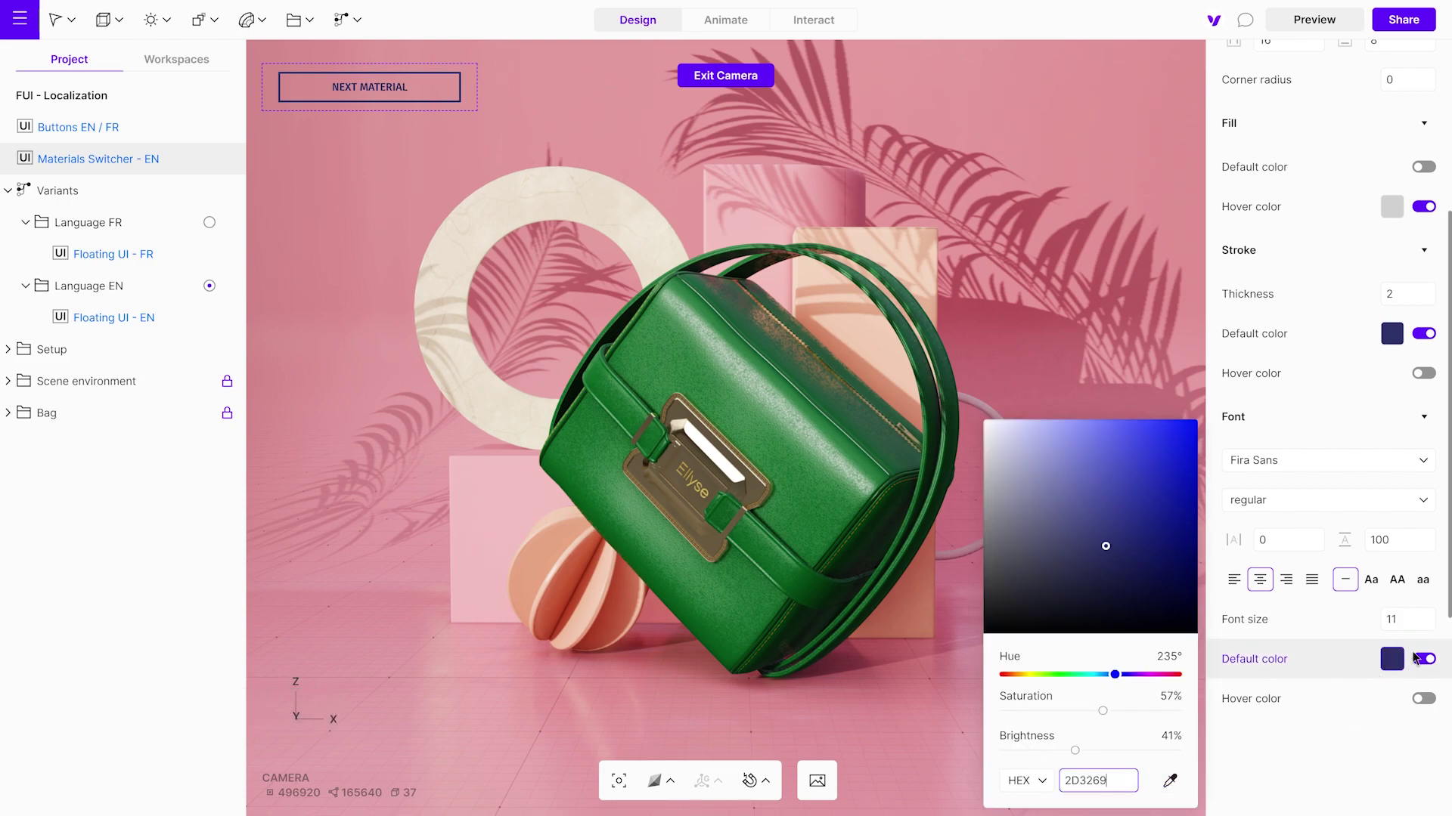
left_click_drag(1424, 624, 1423, 619)
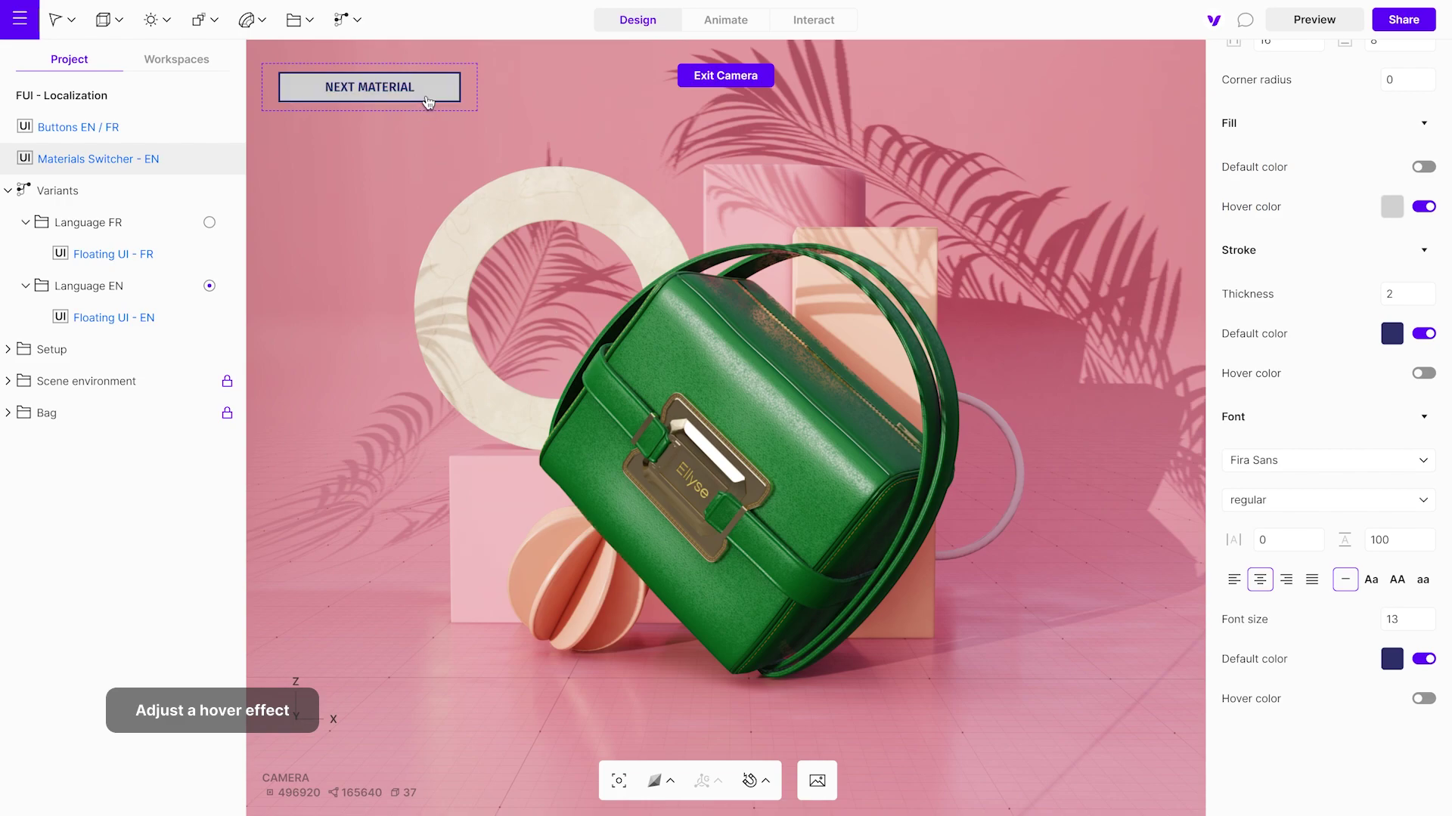
Step: Set the Next Material - EN button's hover fill to 2D3269 and enable a white FFFFFF hover color for its text
left_click(1391, 206)
left_click(1123, 402)
type("2D2B5E")
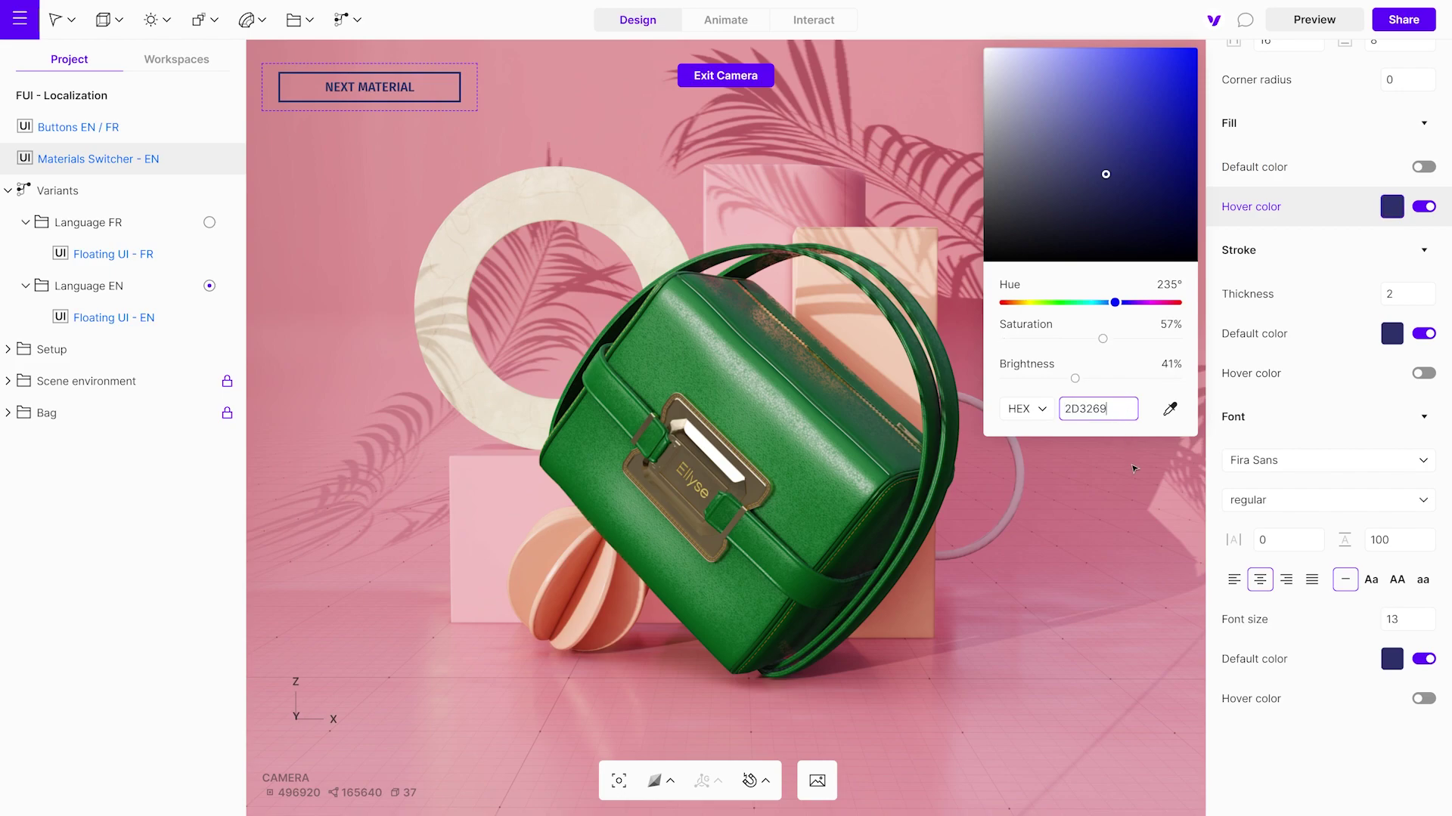
left_click(1423, 699)
left_click_drag(982, 602, 977, 409)
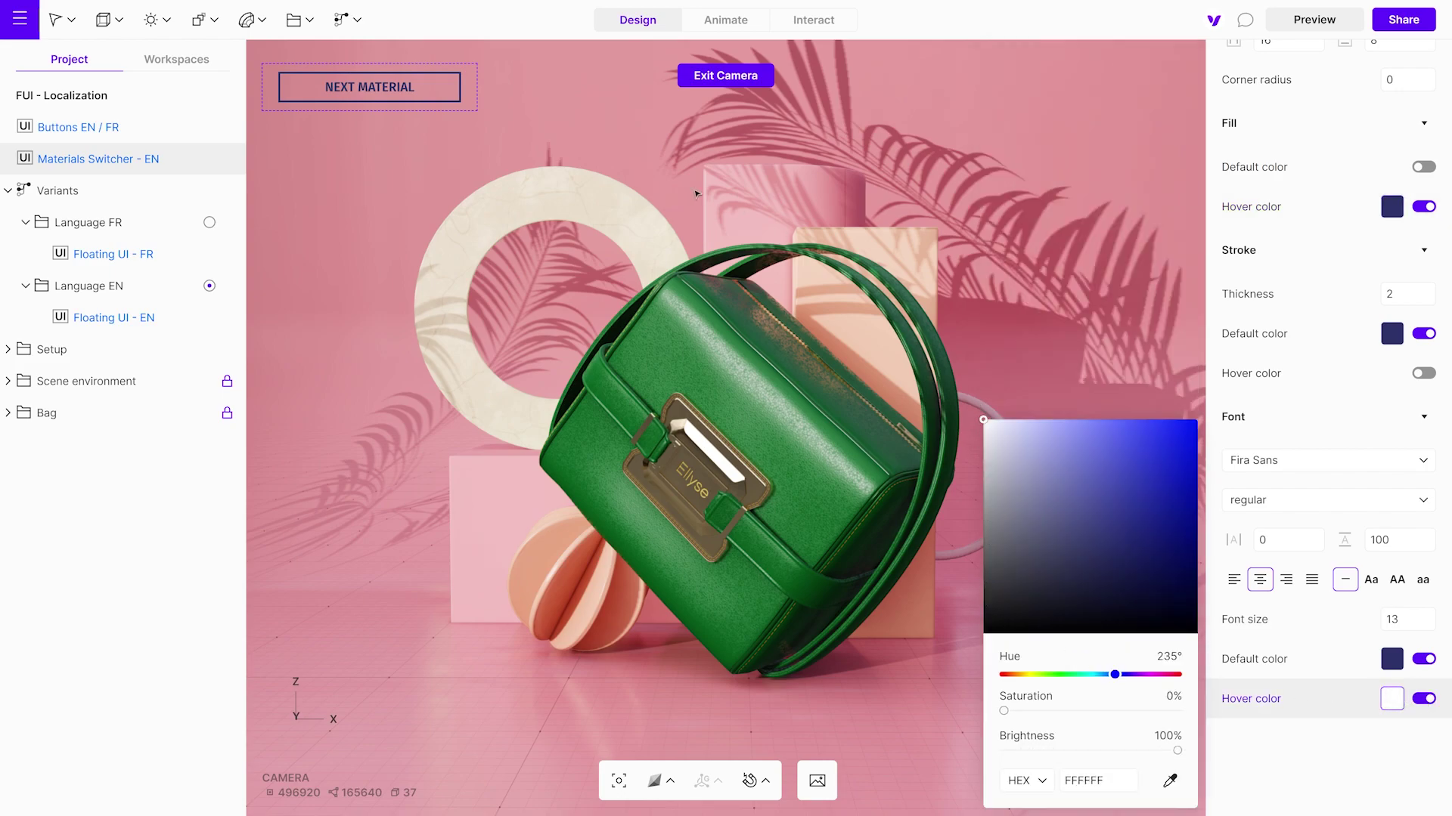
left_click(492, 106)
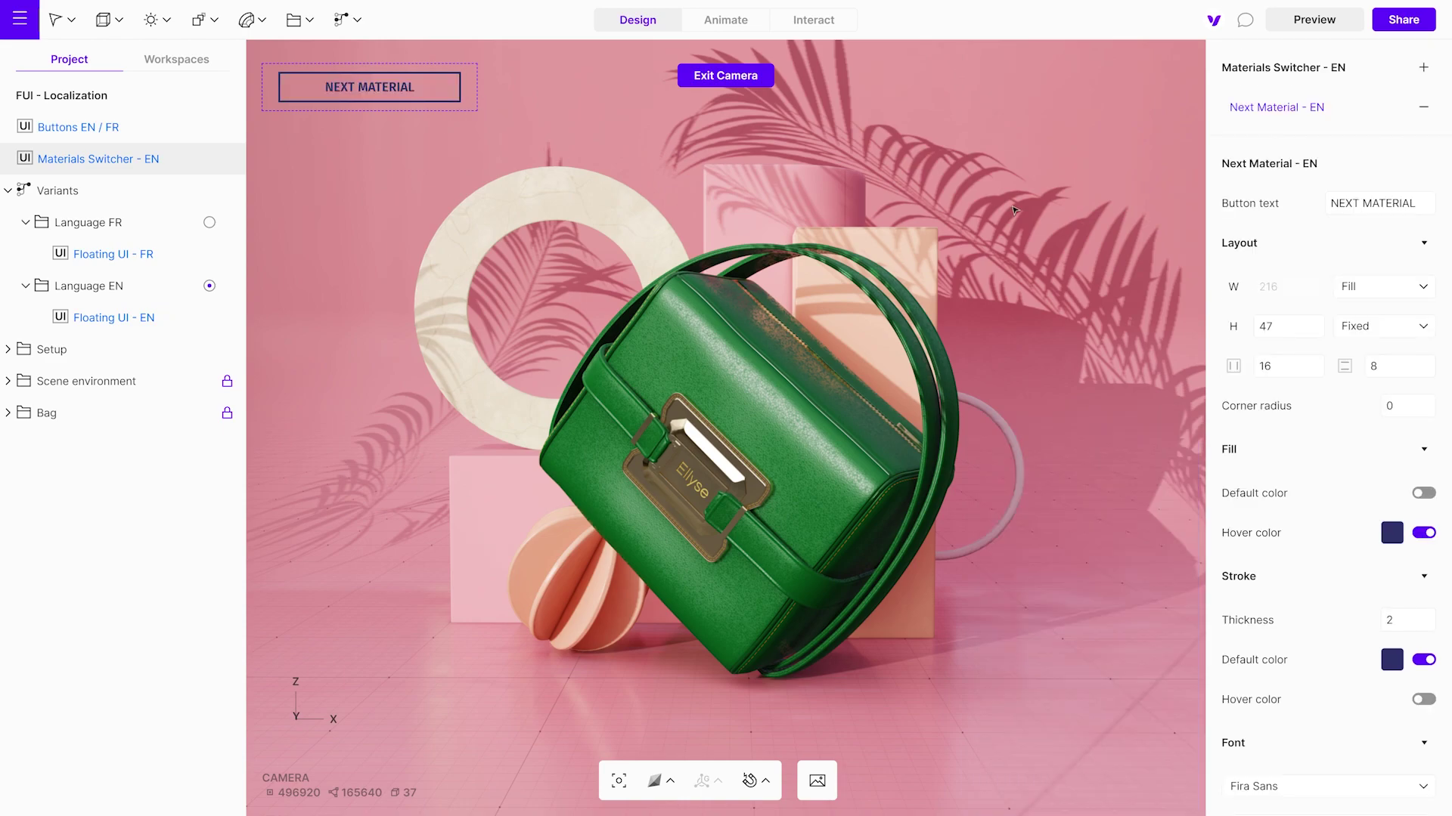
Step: Set the position of the Materials Switcher - EN floating UI to Bottom center
left_click(1262, 70)
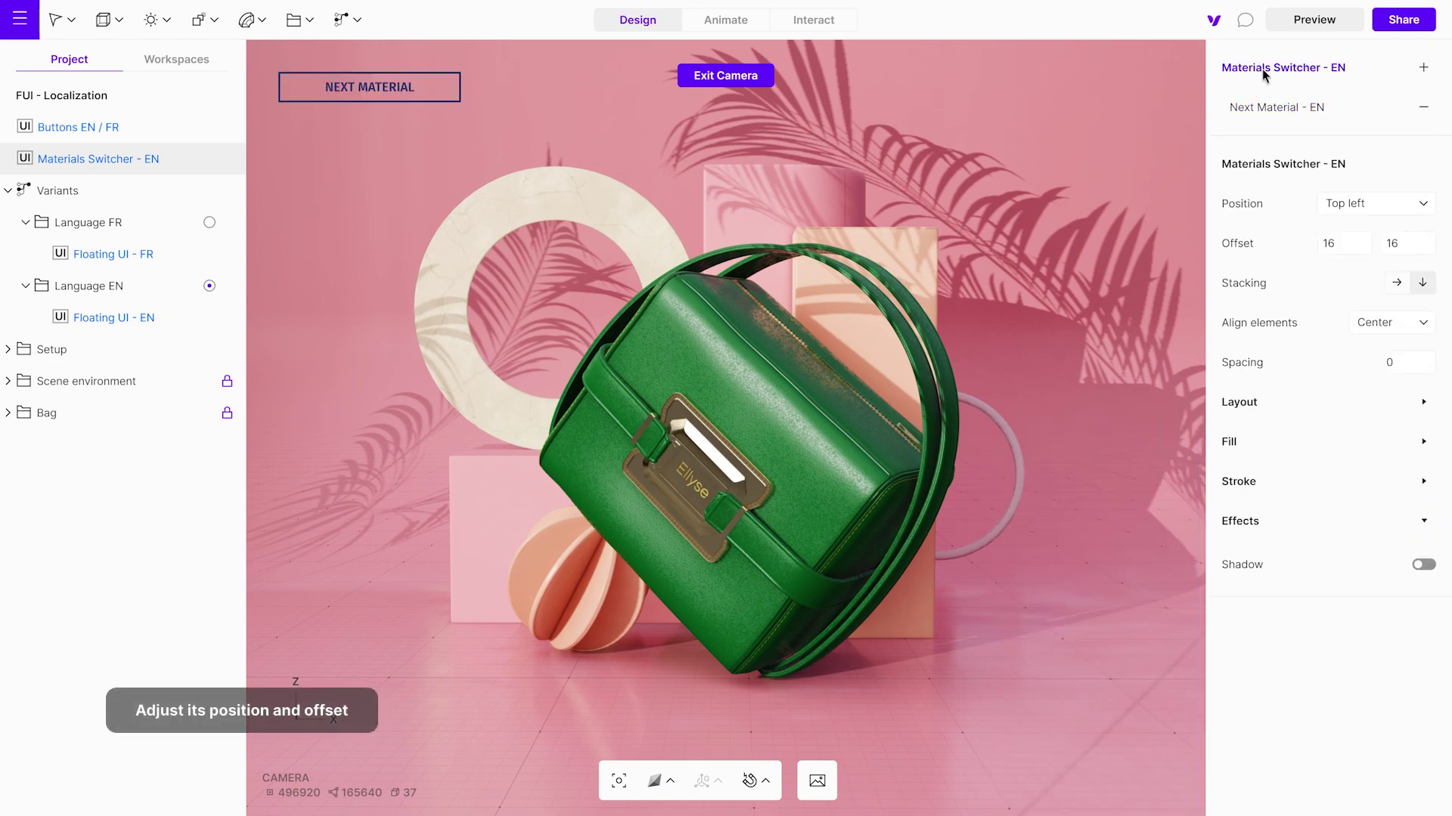
left_click(1357, 211)
left_click(1349, 366)
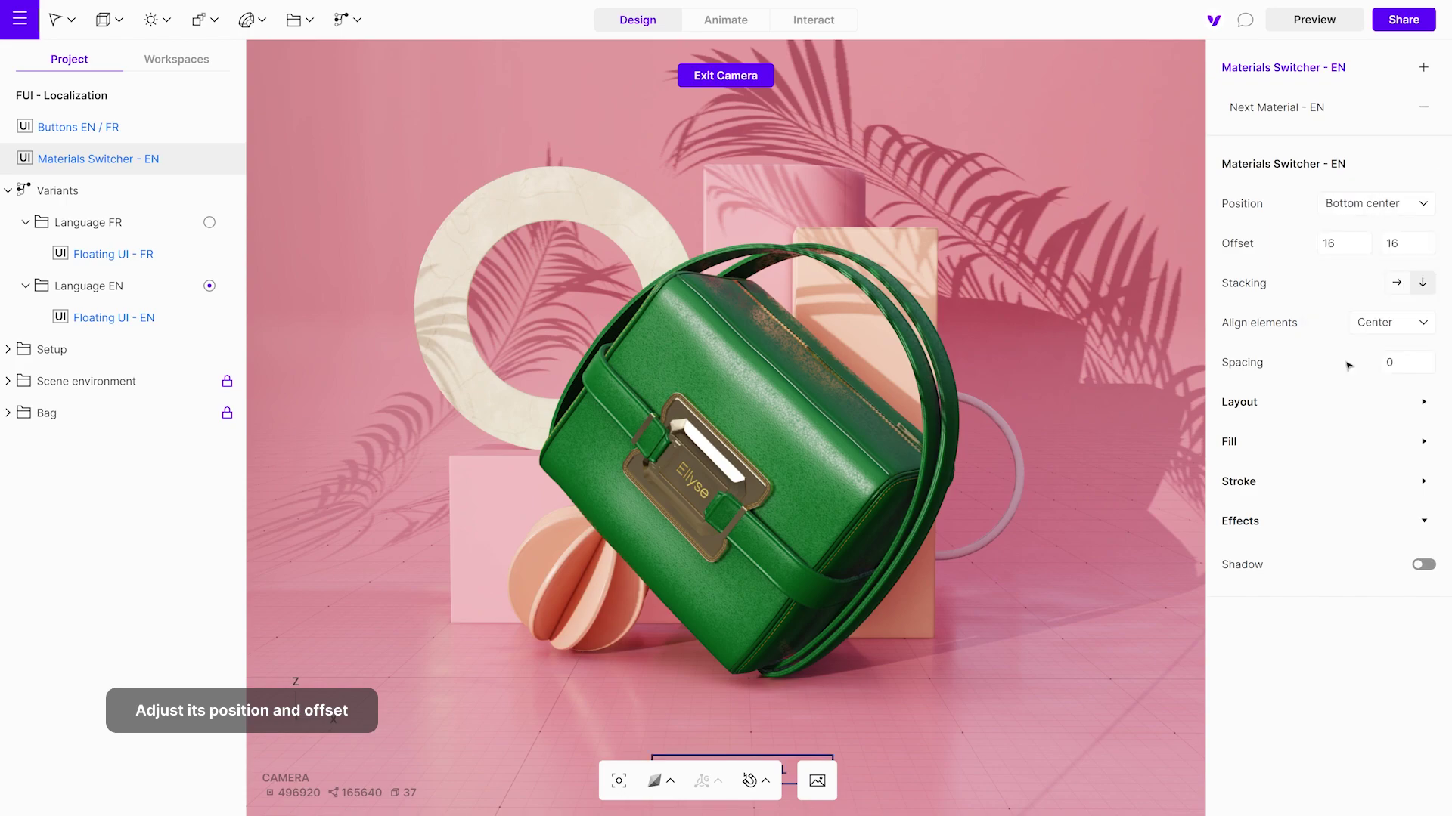
Step: Set the vertical offset of Materials Switcher - EN to 64 and duplicate this floating UI under the name Materials Switcher - FR
left_click_drag(1426, 246, 1422, 202)
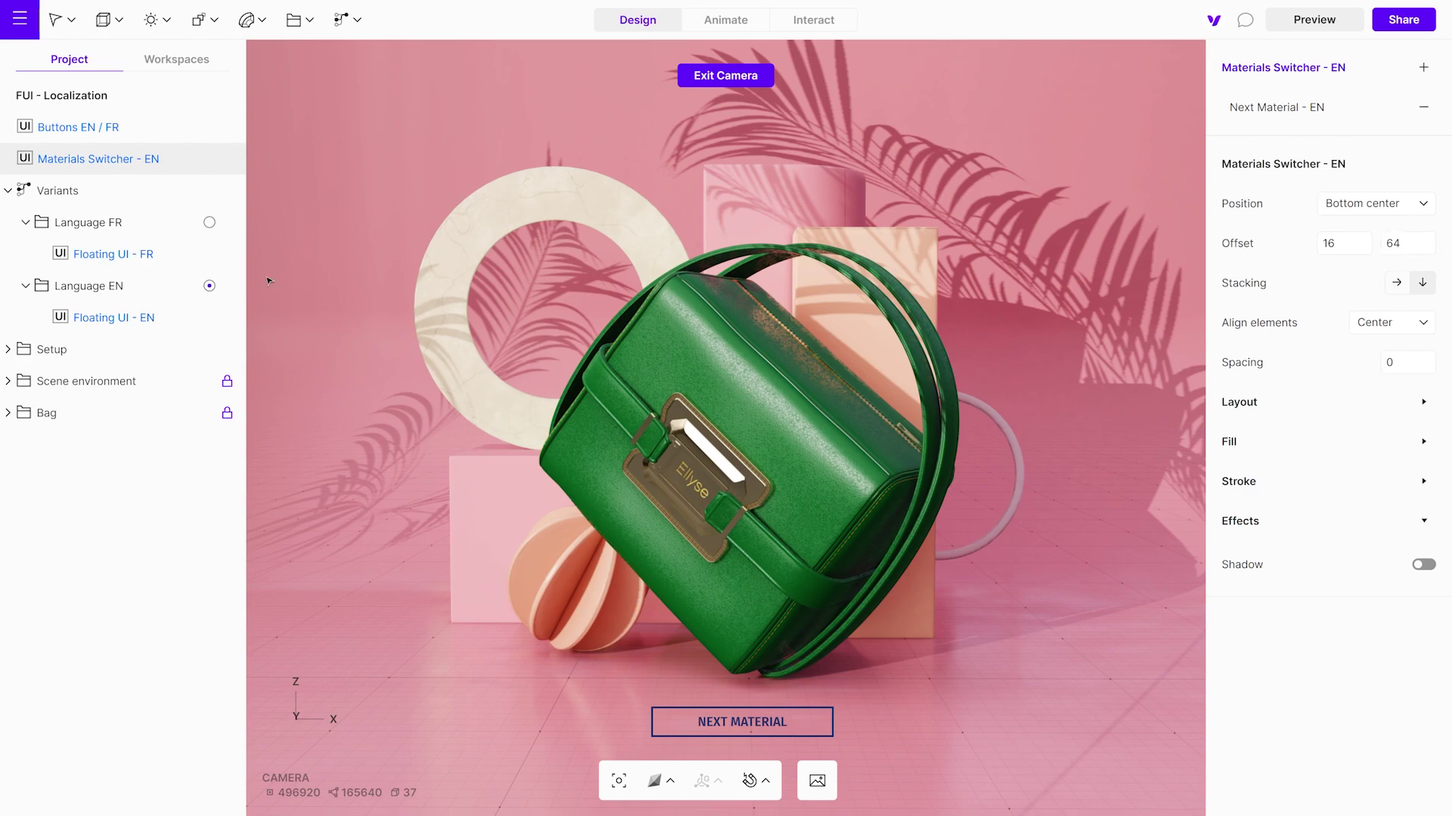
right_click(136, 160)
left_click(158, 189)
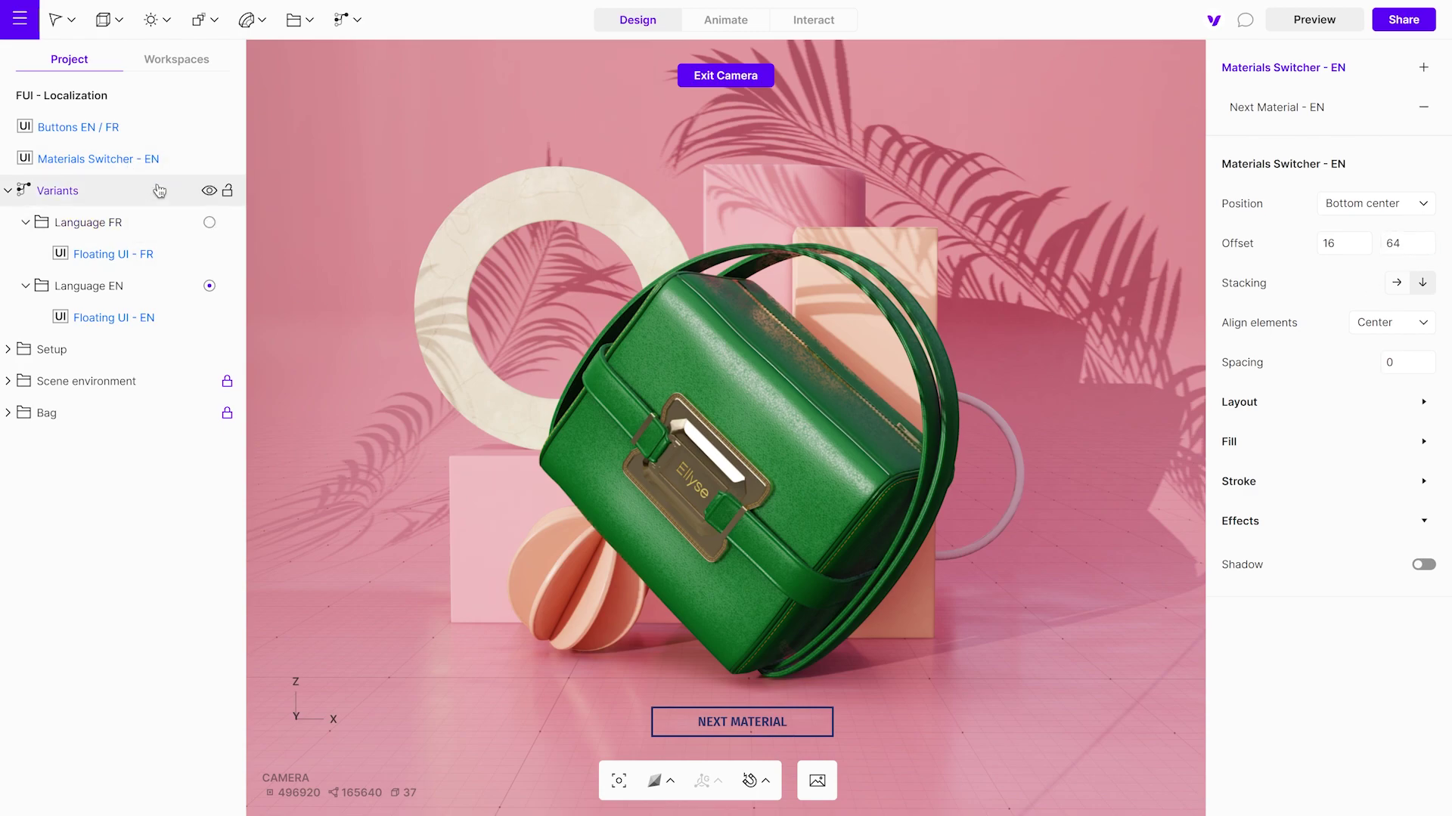
double_click(178, 160)
key("End")
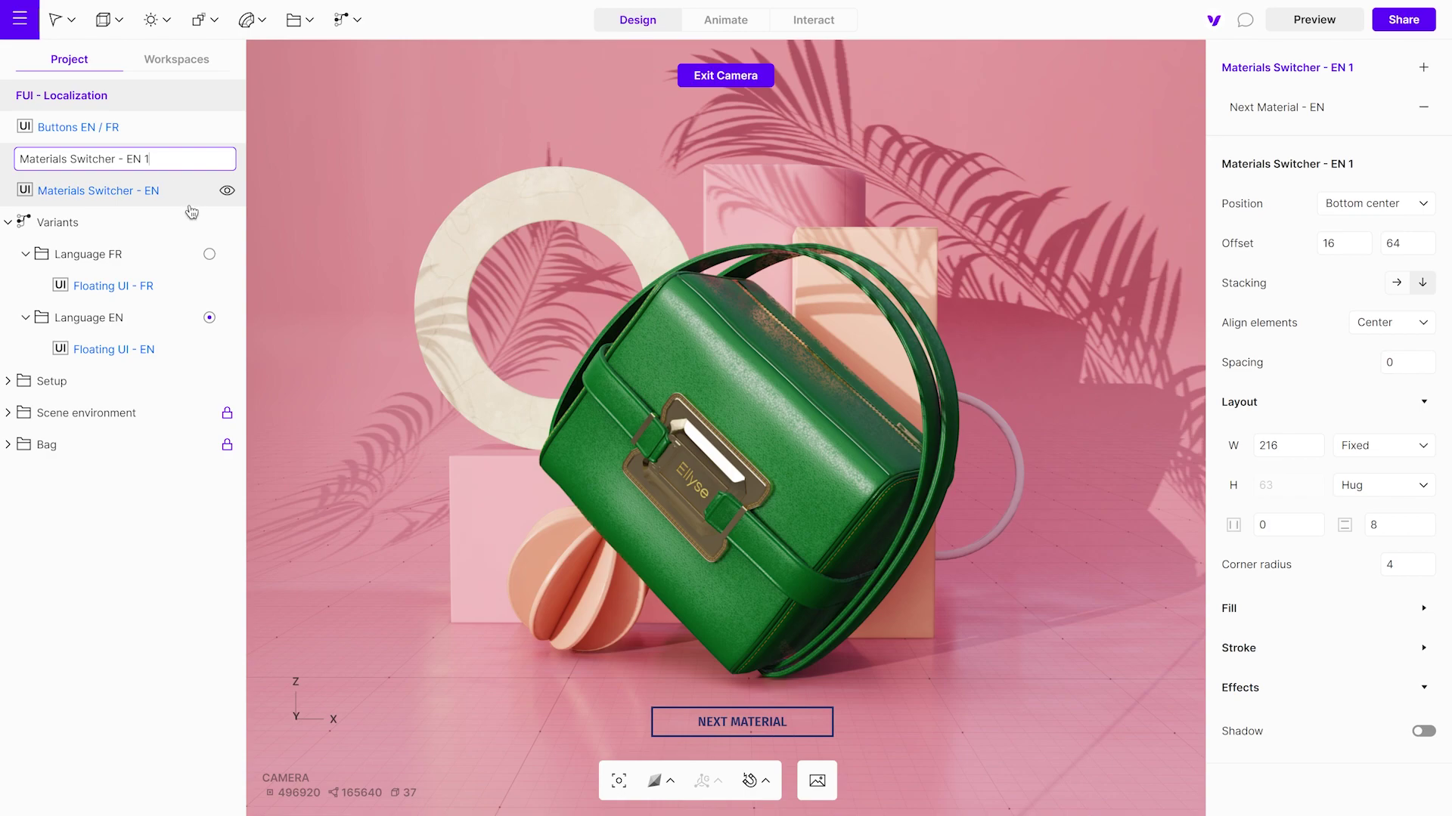
type("FR")
key("Return")
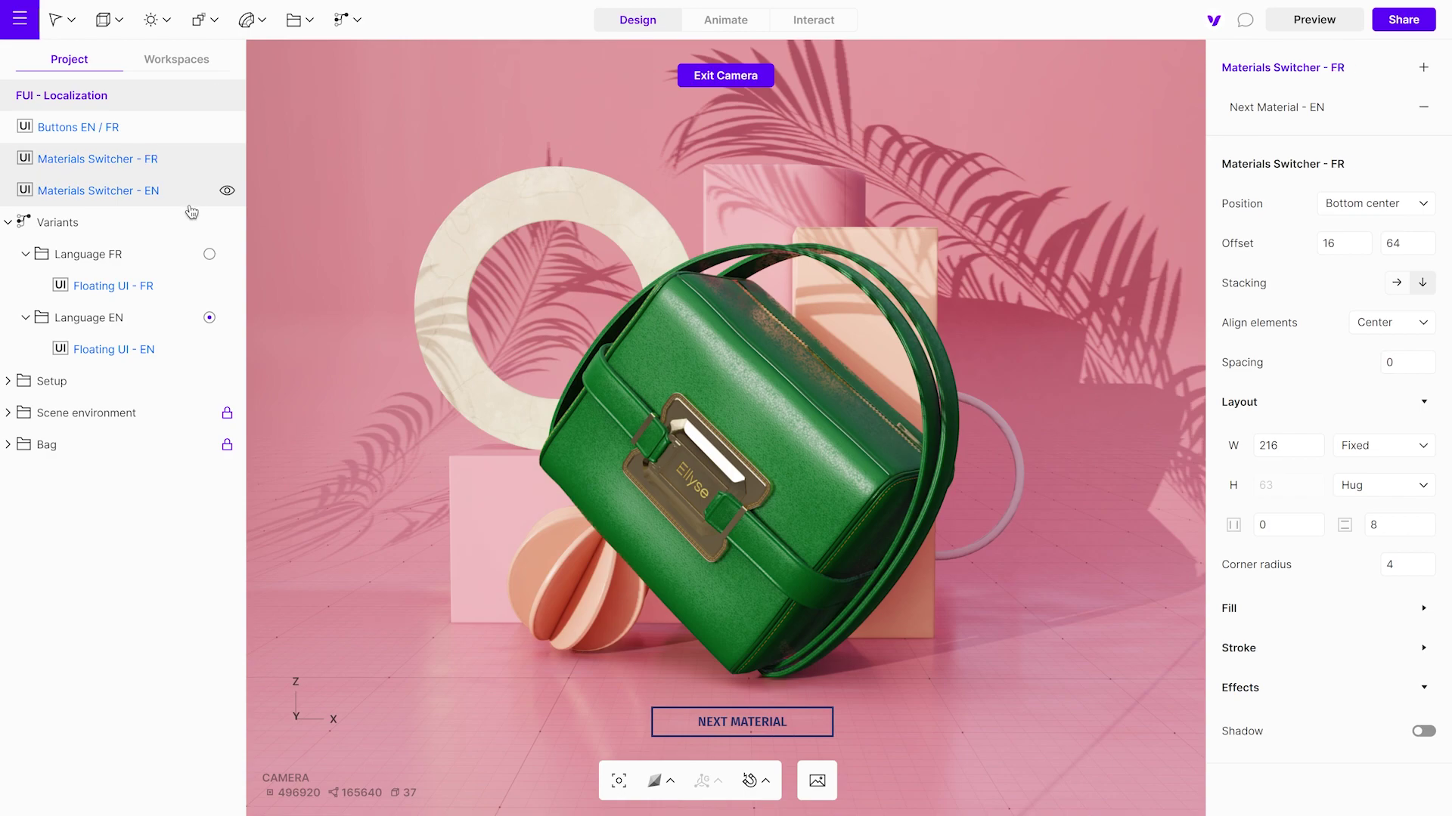
Step: Change the button text in Materials Switcher - FR to COULEUR SUIVANTE and rename the button Next Material - FR
left_click(1278, 108)
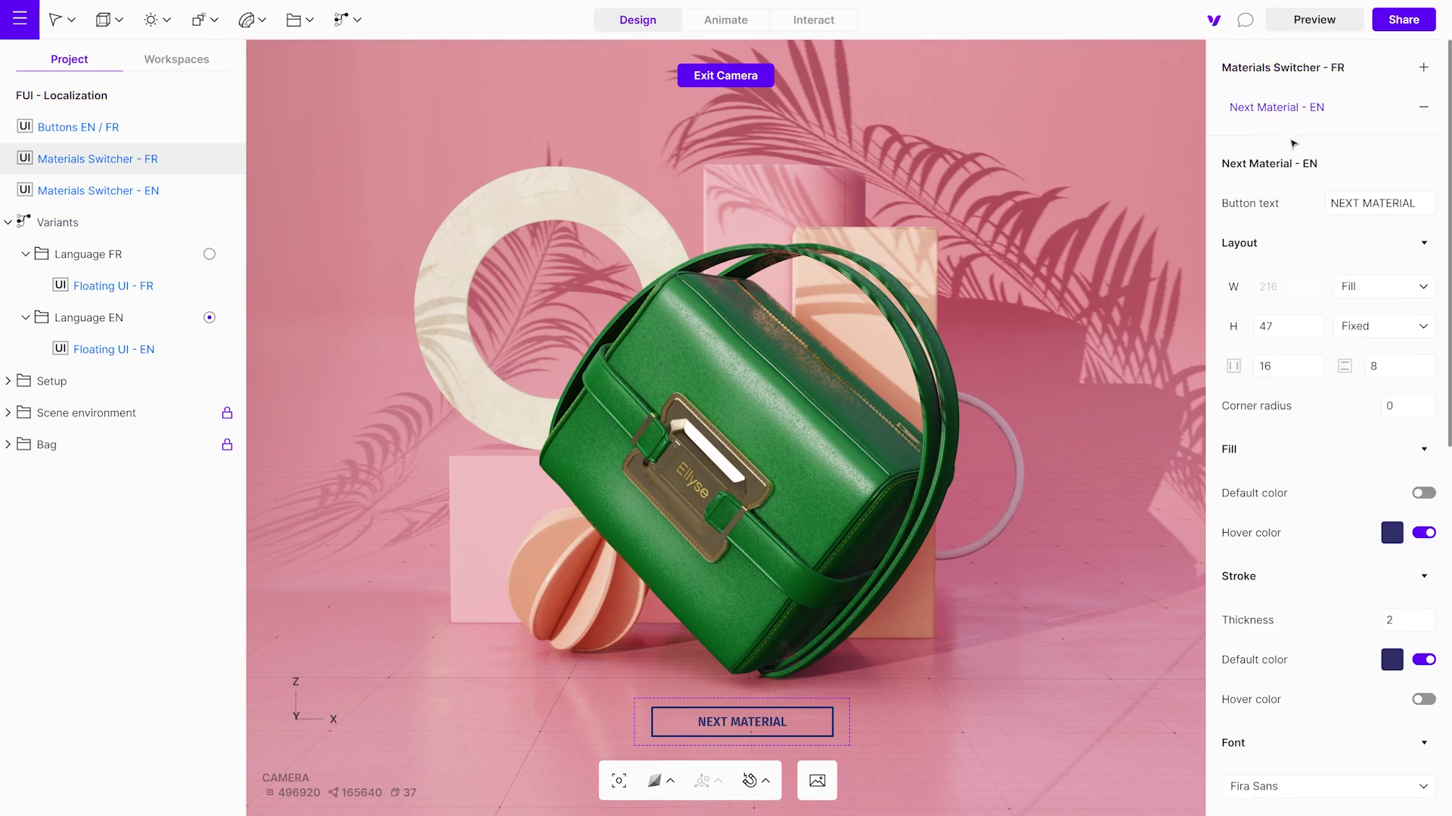
left_click(1365, 202)
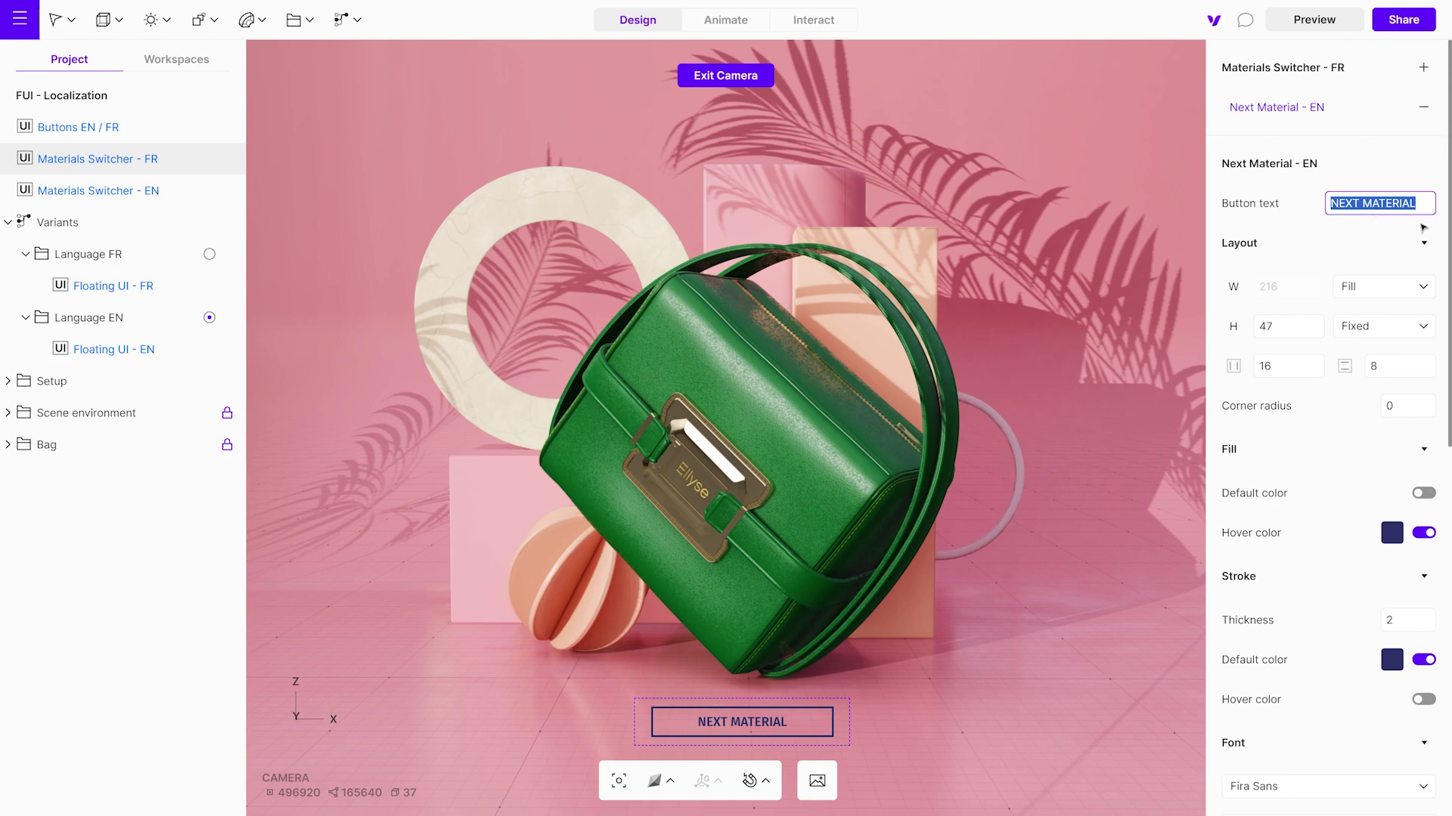
type("COULEUR SUIVANTE")
double_click(1343, 115)
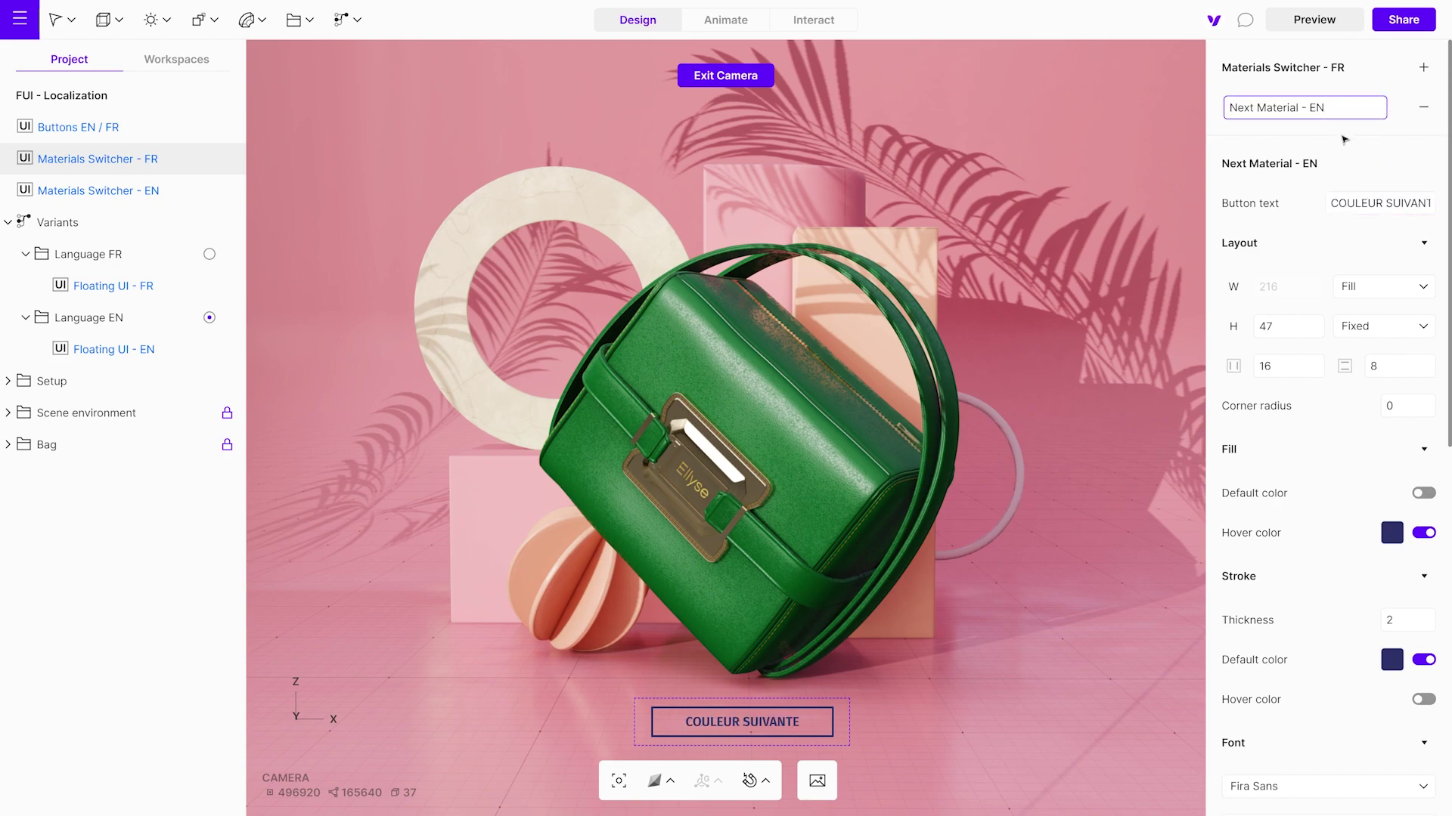
type("FR")
key("Return")
Step: Move Materials Switcher - FR into the Language FR variant and Materials Switcher - EN into the Language EN variant
left_click_drag(128, 165, 119, 259)
left_click_drag(143, 157, 128, 326)
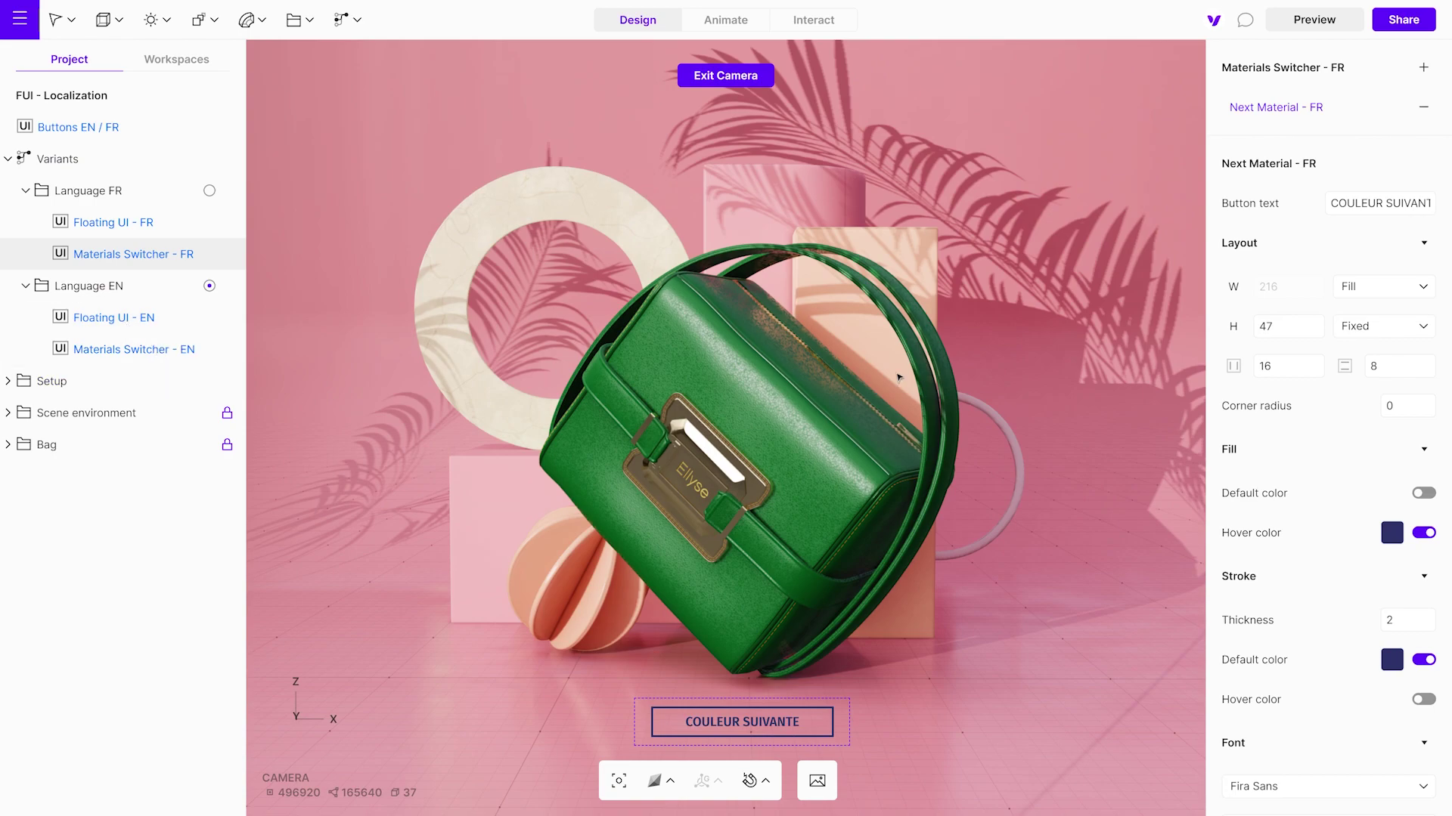
Step: Preview the scene and test switching between the French and English variants with the FR and EN buttons
left_click(1319, 24)
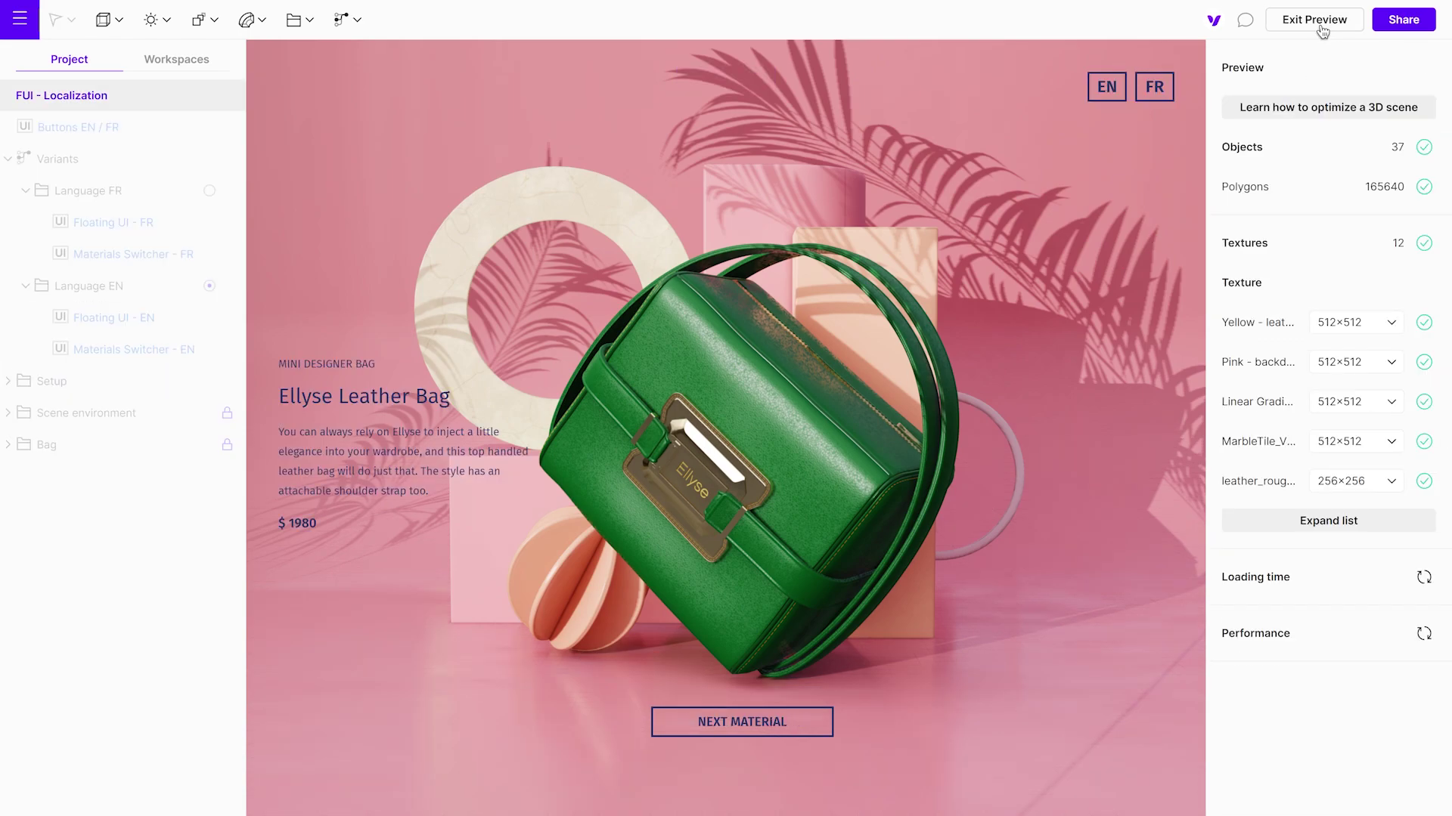
left_click(1165, 98)
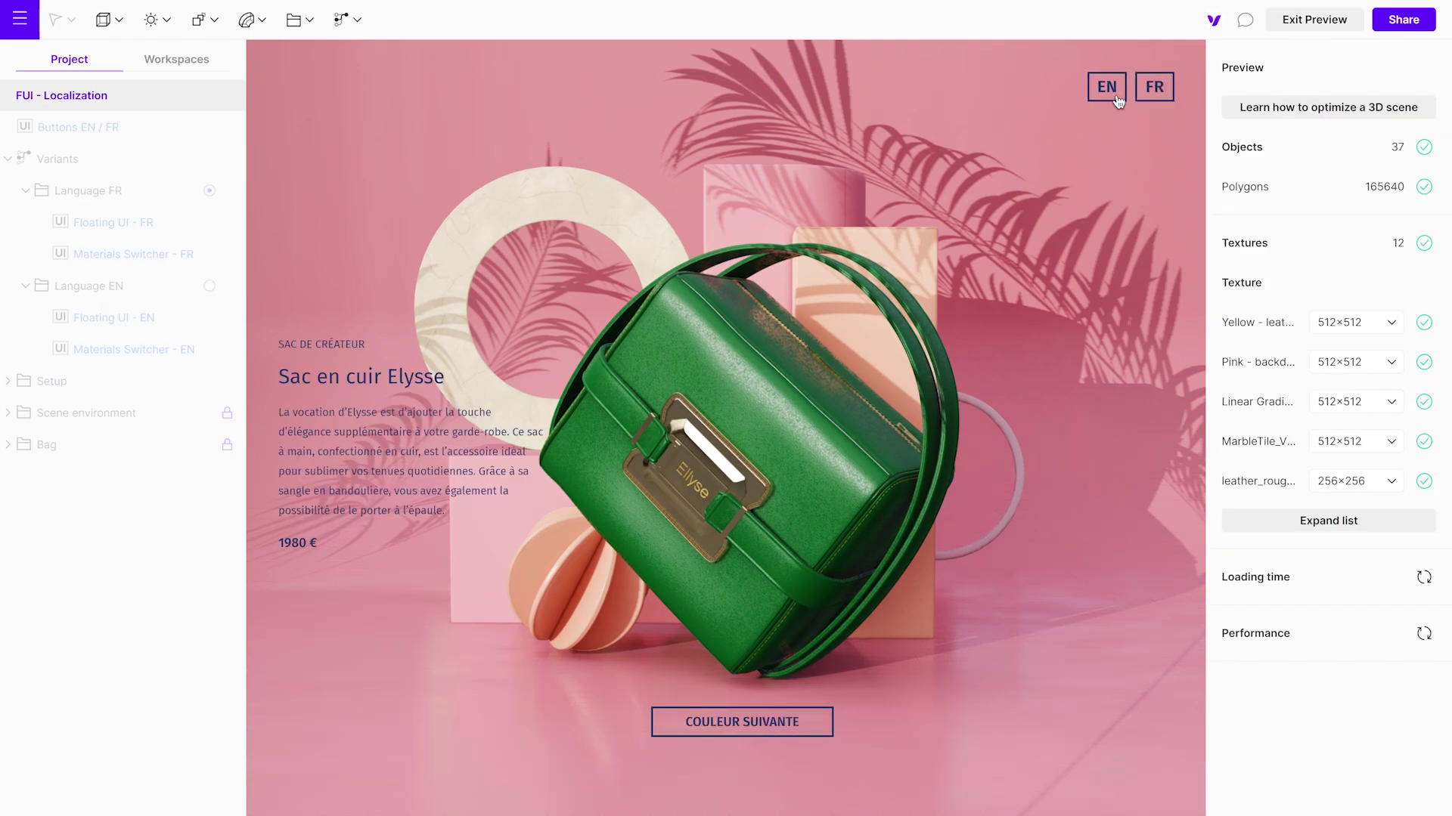
left_click(1109, 94)
left_click(1149, 91)
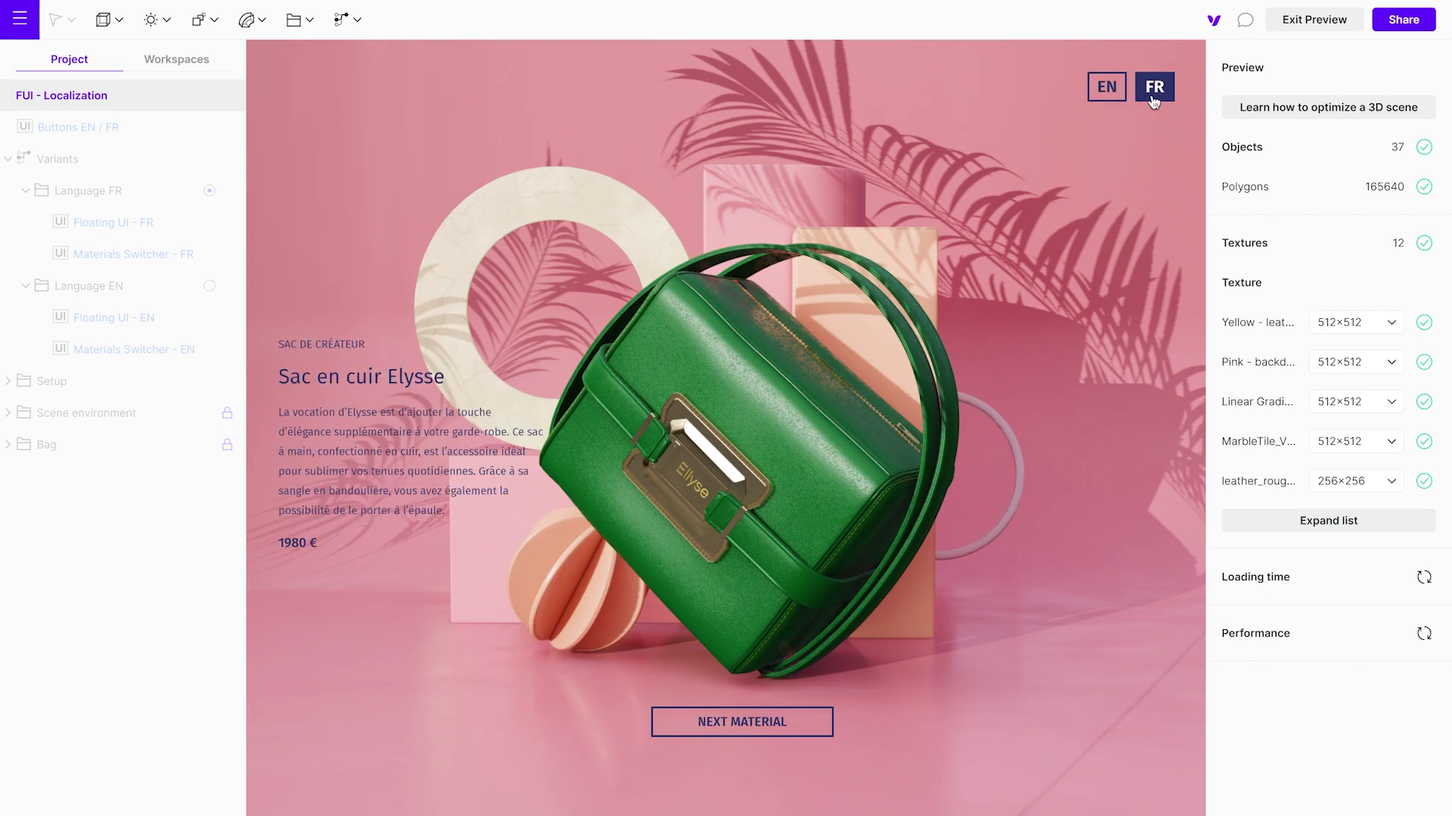
left_click(1316, 21)
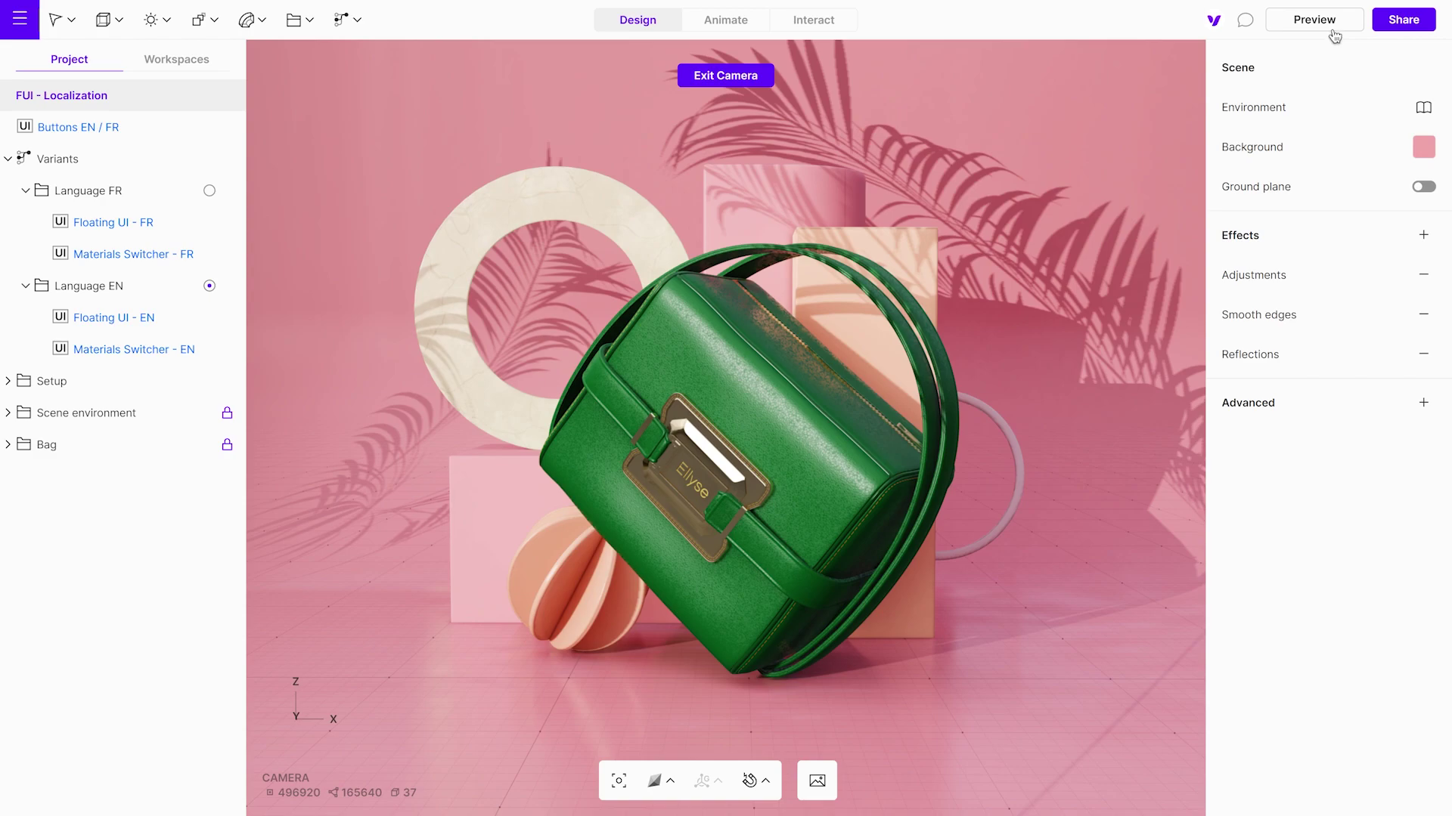
Step: Duplicate the Bag body's Material - Green and rename the copy Material - Biege
left_click(8, 446)
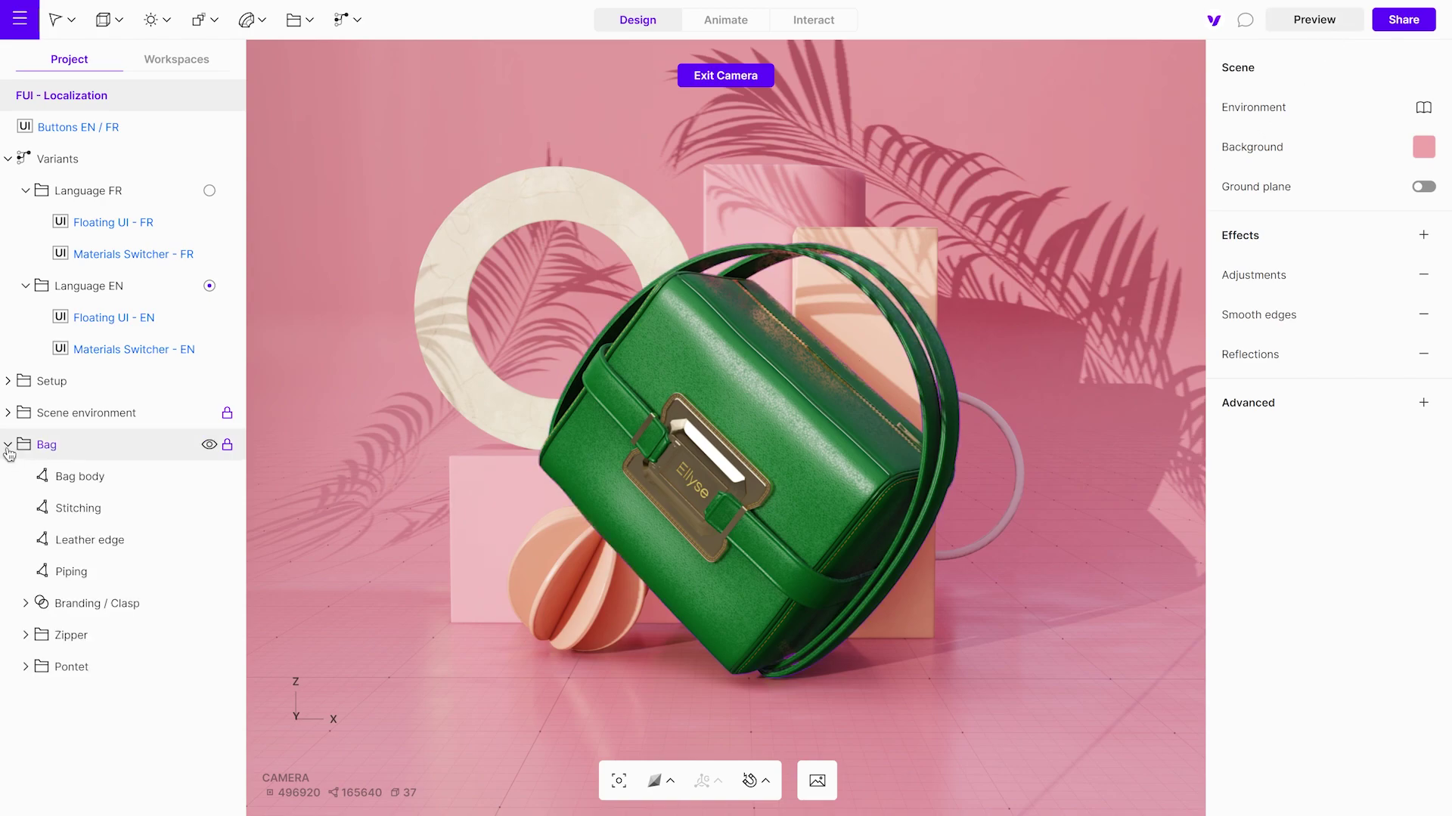
left_click(104, 484)
mouse_move(1387, 422)
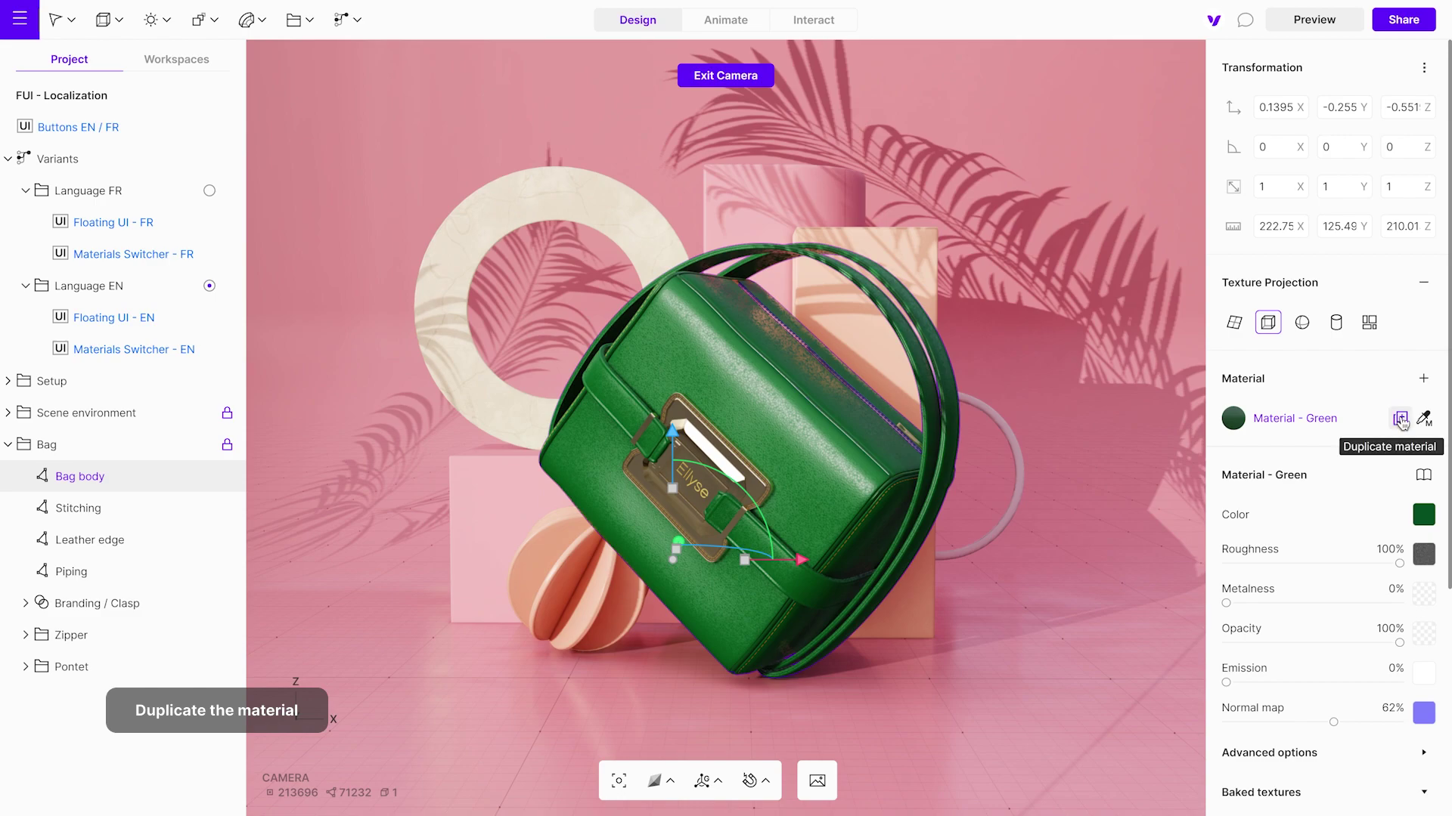
left_click(1401, 420)
double_click(1338, 420)
left_click(1342, 422)
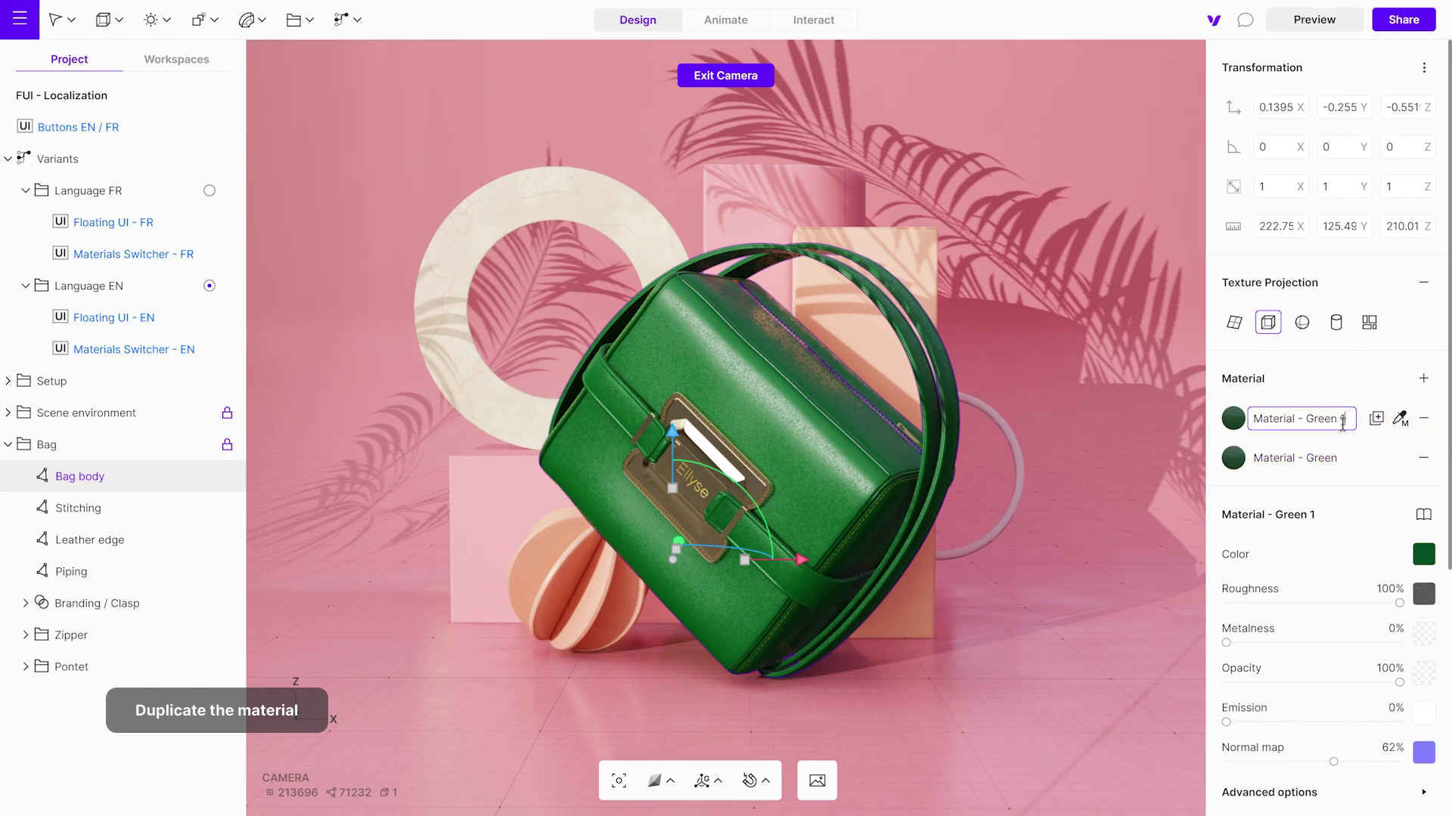
key("BackSpace")
key("BackSpace")
type("Biege")
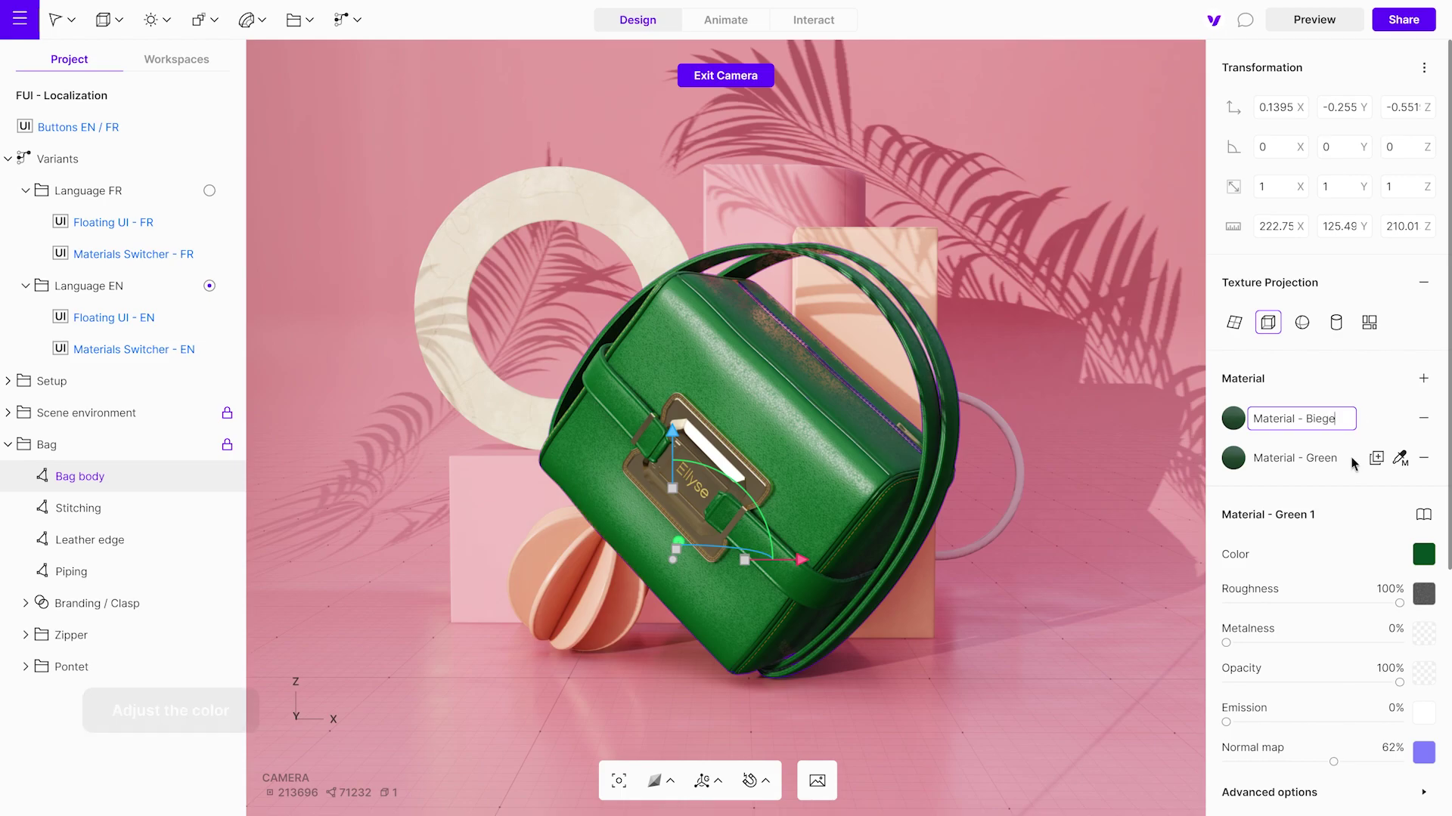
Step: Set the color of the Bag body's Material - Biege to hex CCA591
left_click(1425, 560)
left_click(1116, 409)
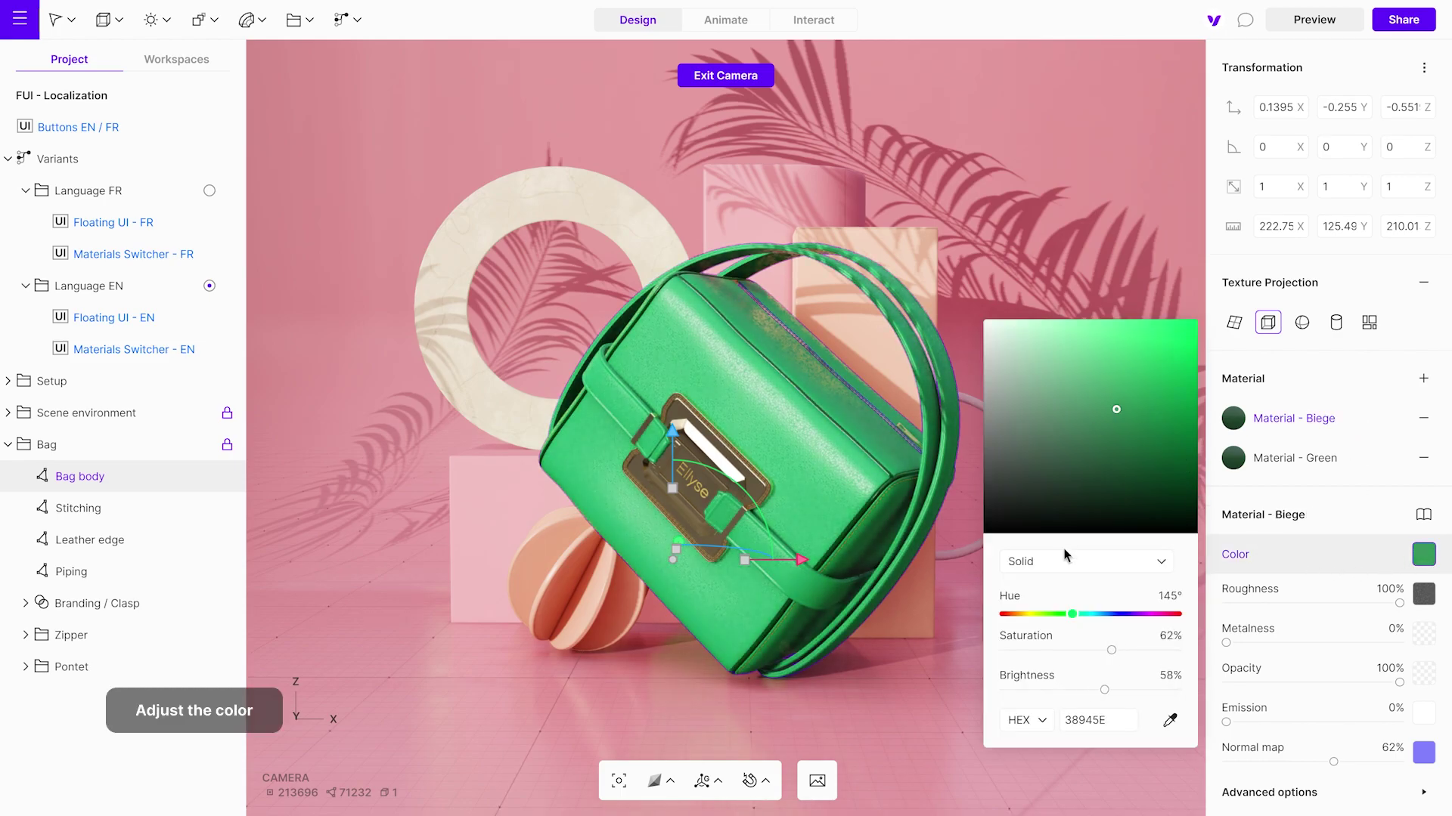
left_click(1039, 614)
left_click(1096, 615)
double_click(1114, 720)
type("CCA591")
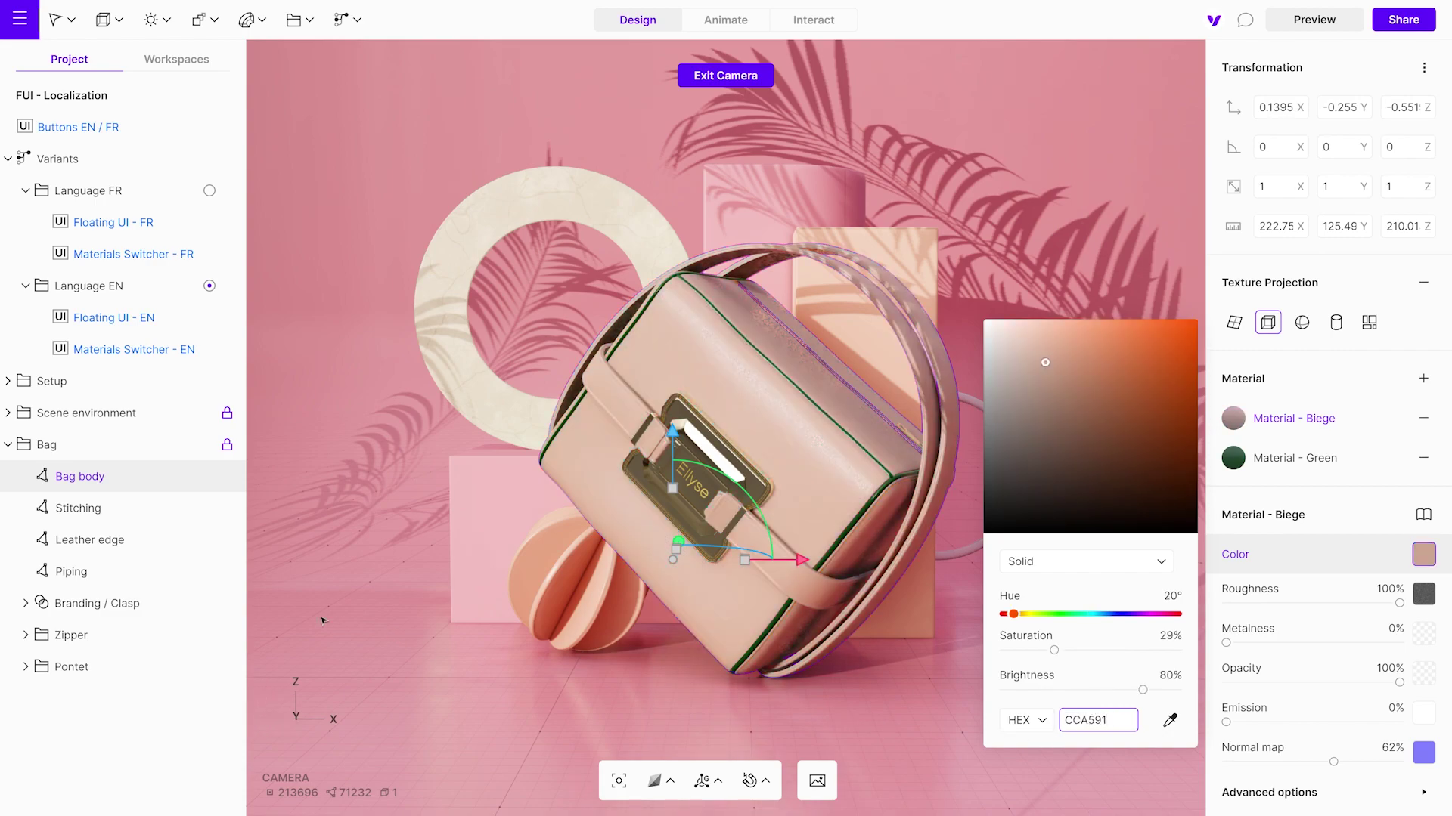
Step: Duplicate the Piping's Material - Green and rename the copy Material - Biege
left_click(151, 572)
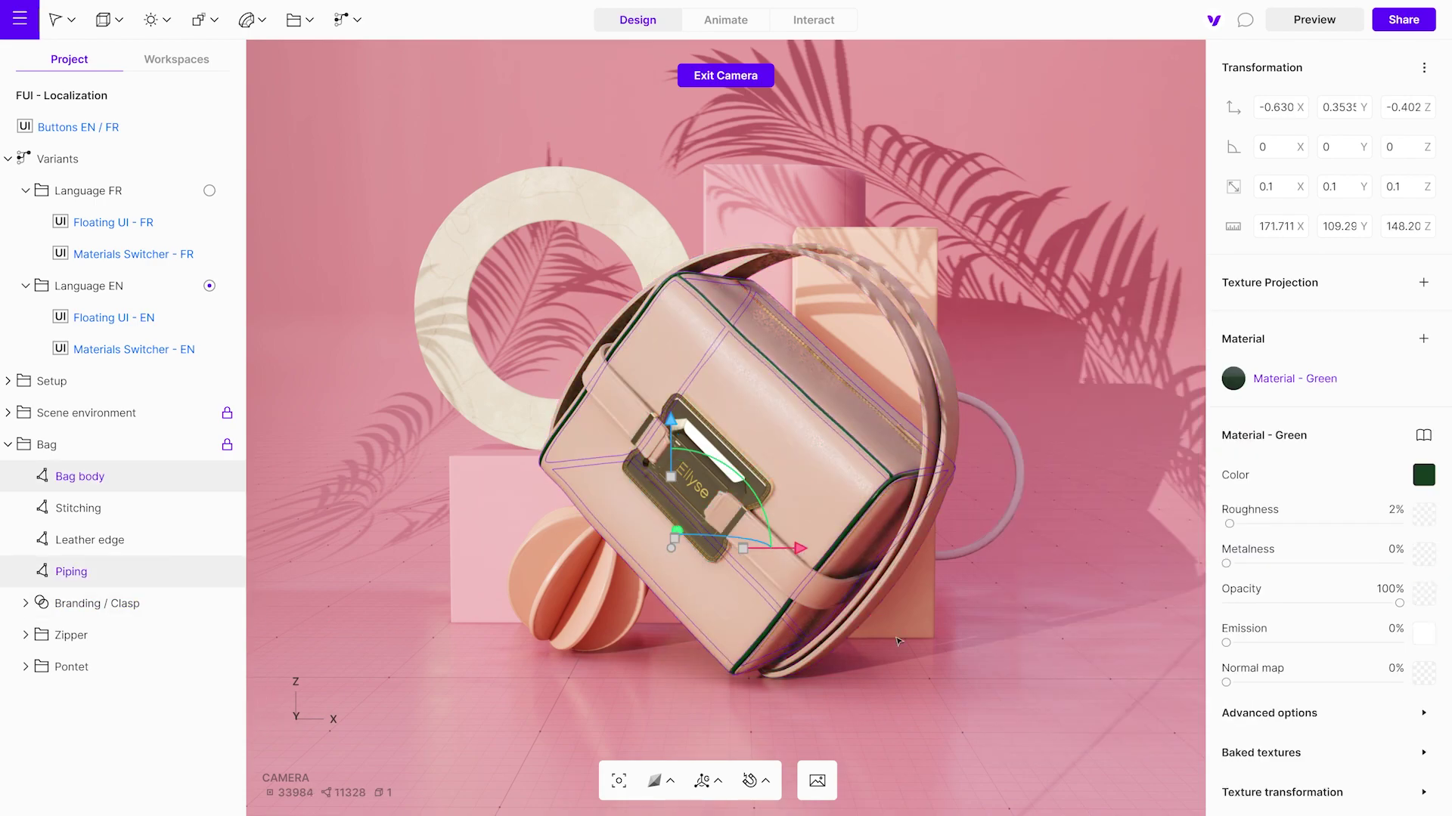
left_click(1403, 380)
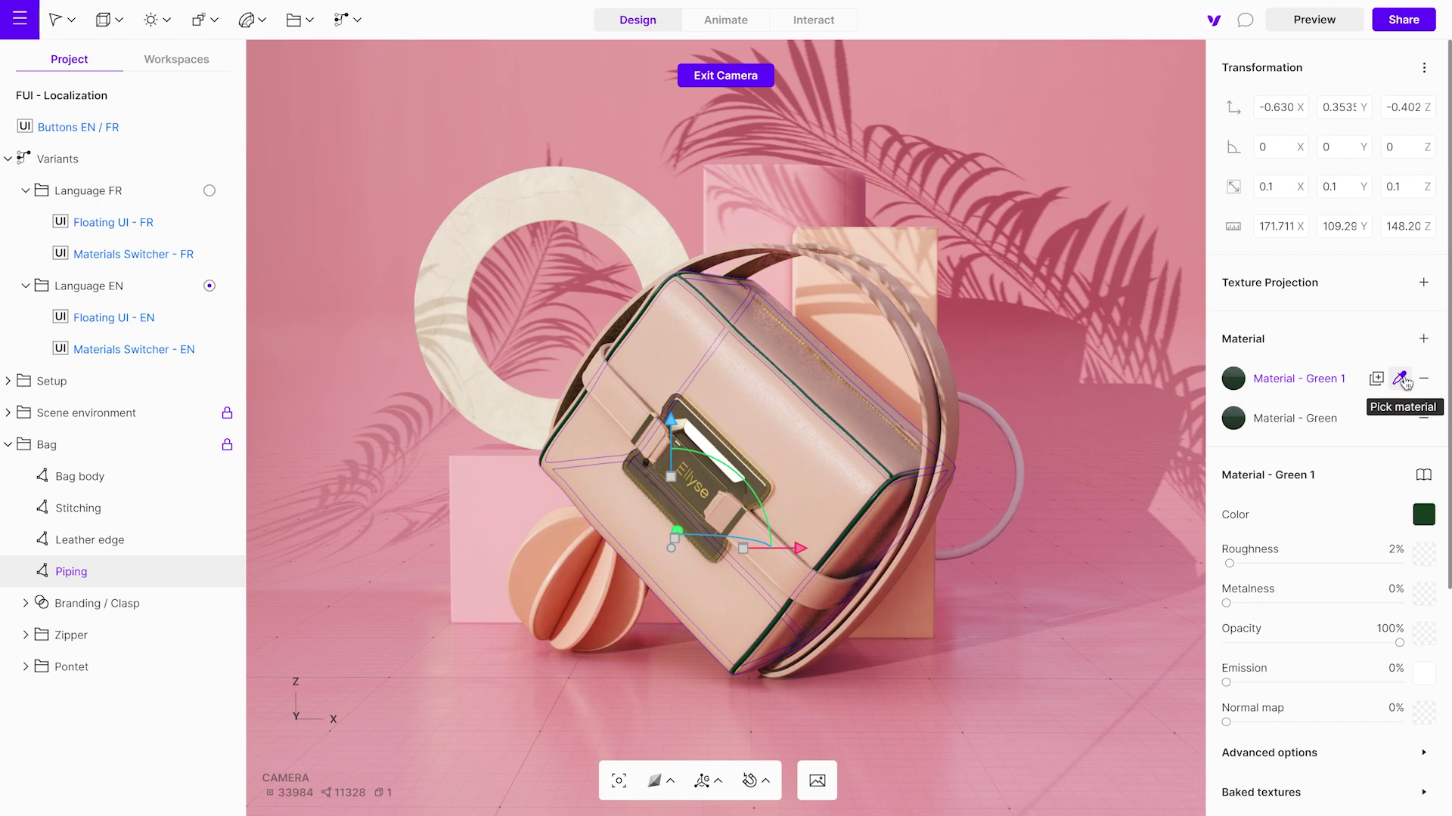
double_click(1346, 379)
left_click(1346, 379)
key("BackSpace")
key("BackSpace")
key("BackSpace")
key("BackSpace")
type("Biege")
key("Return")
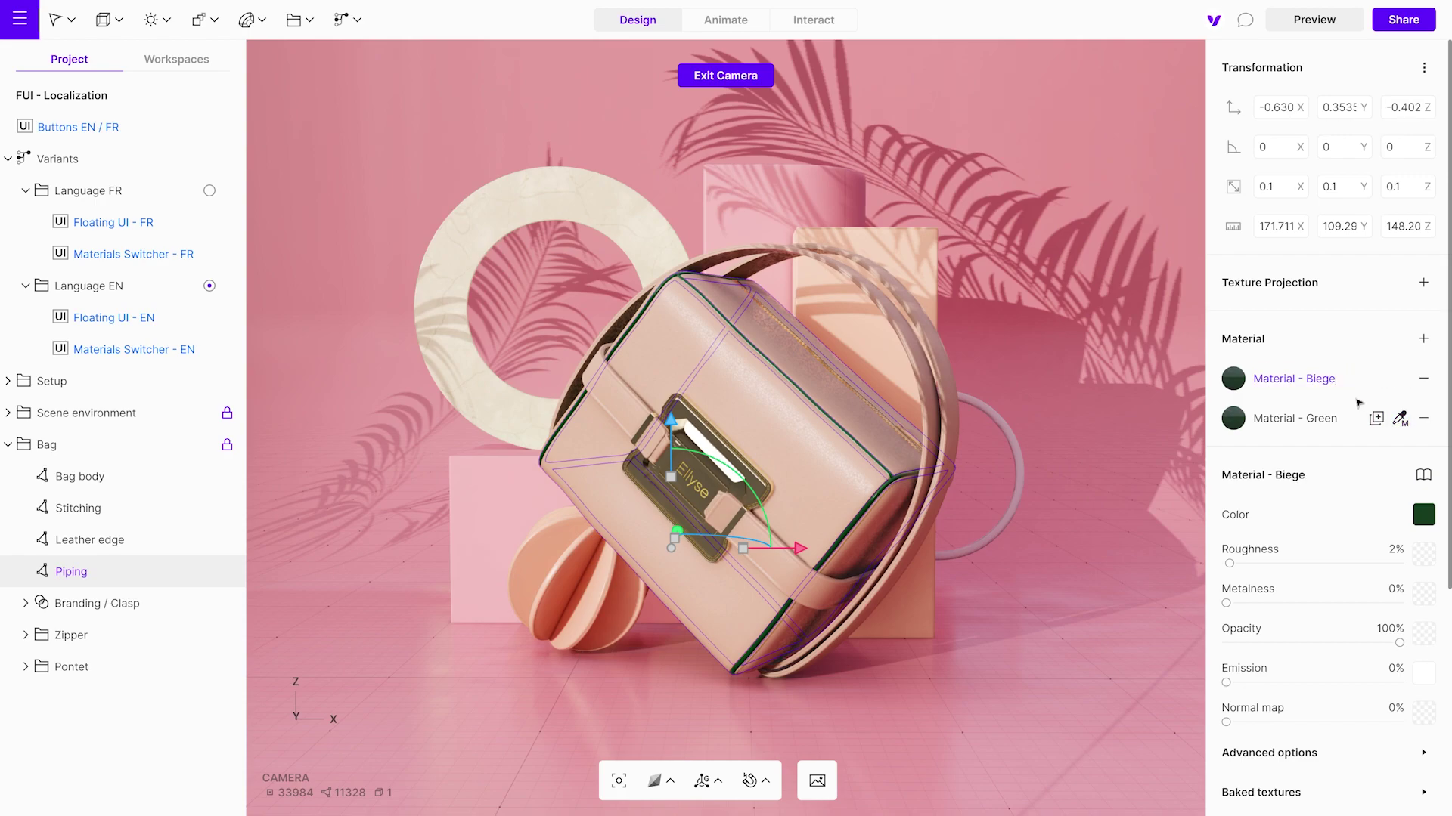
Step: Set the color of the Piping's Material - Biege to hex CCA591
left_click(1424, 515)
left_click(1116, 683)
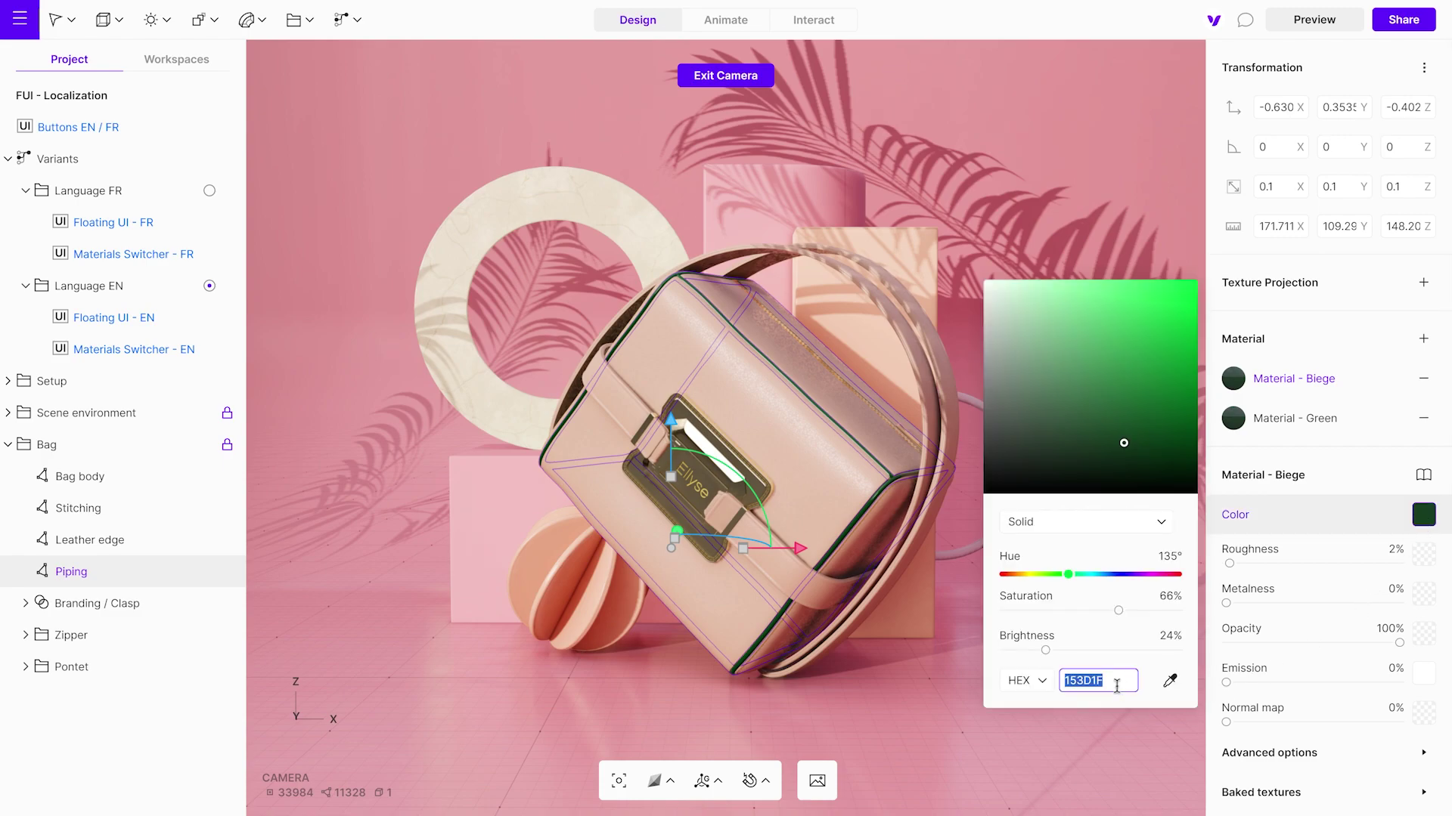
key("ctrl+v")
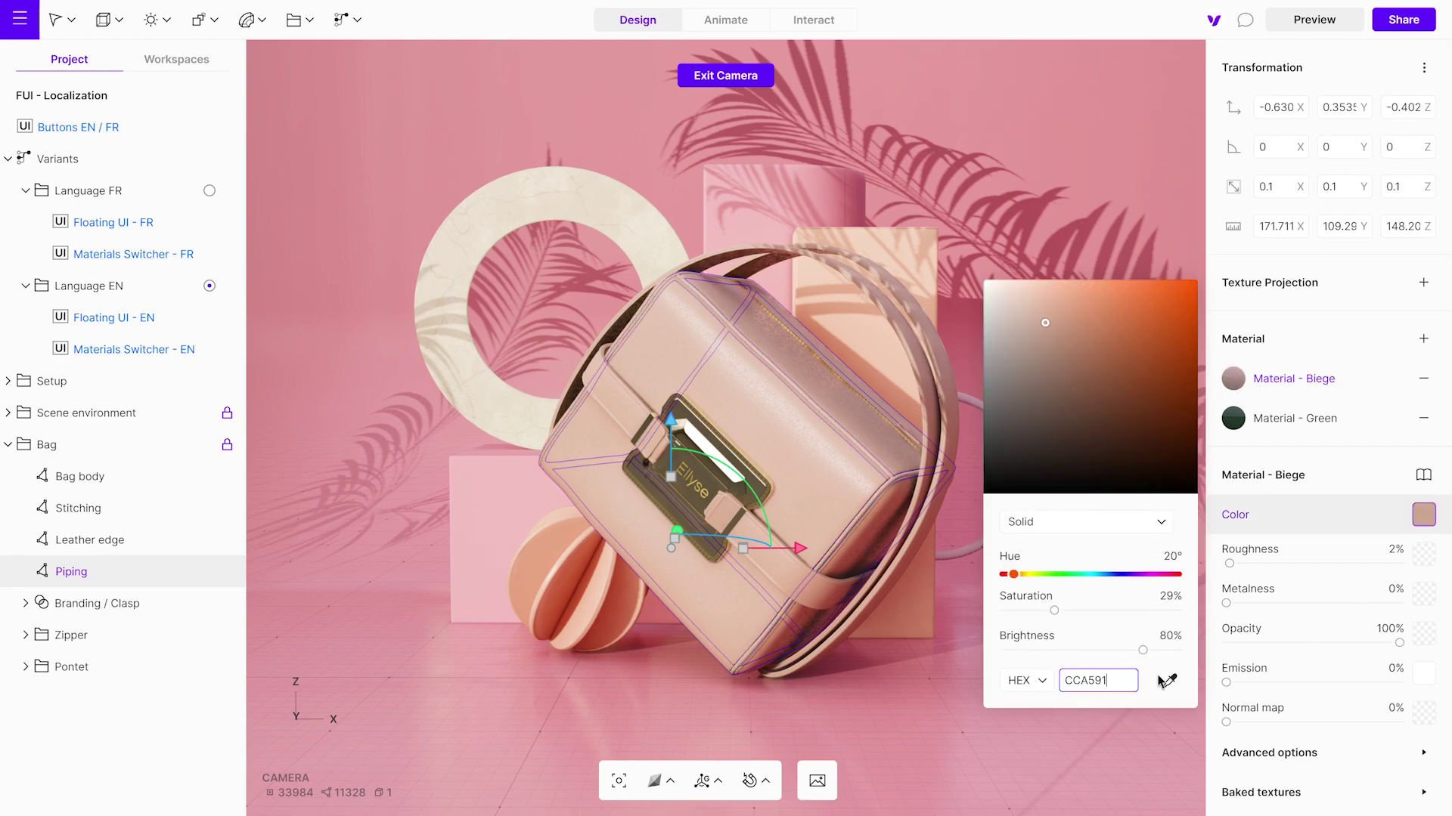
Step: Make Material - Green the active material again on both the Piping and the Bag body
left_click(1281, 423)
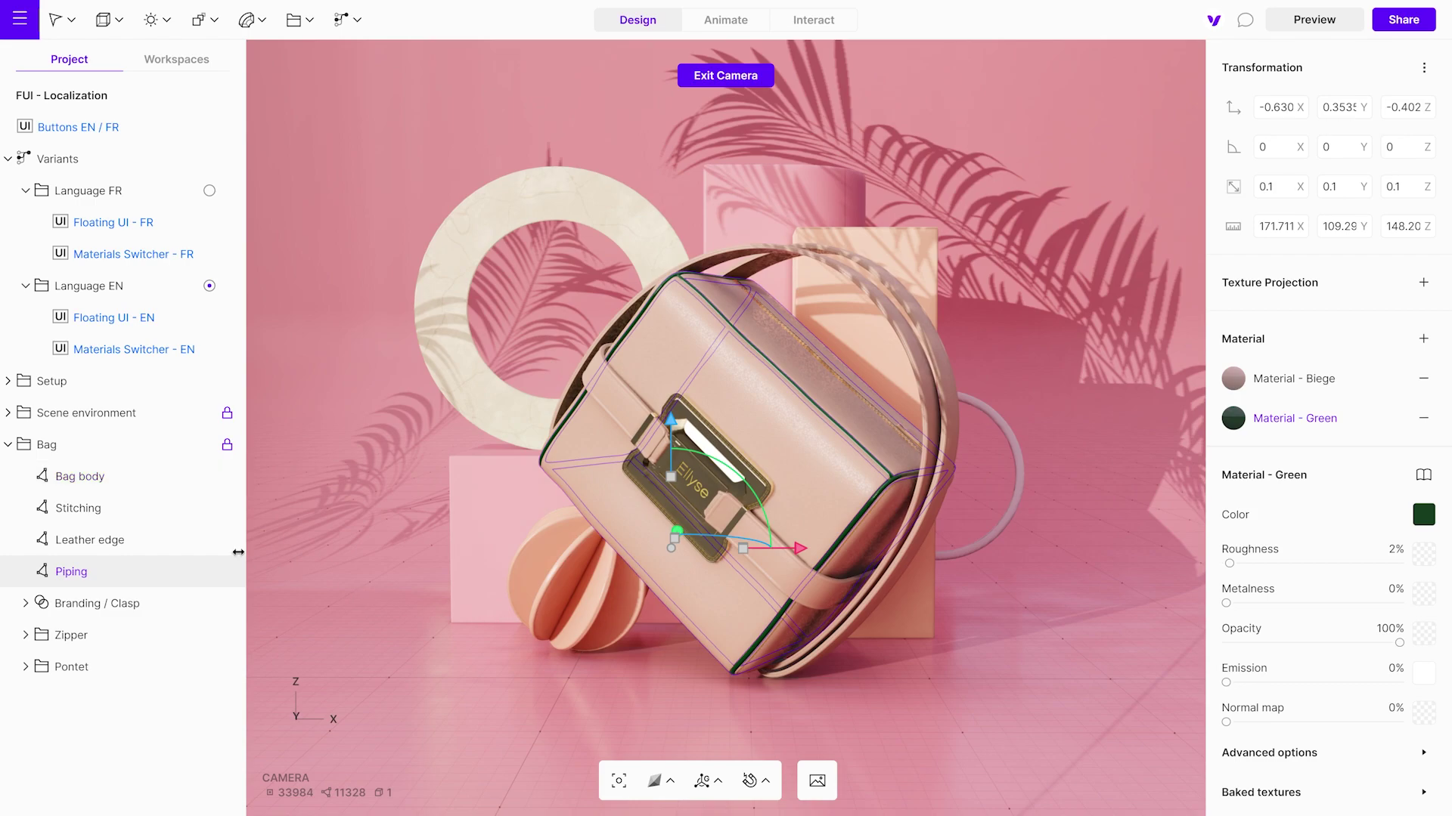
left_click(142, 481)
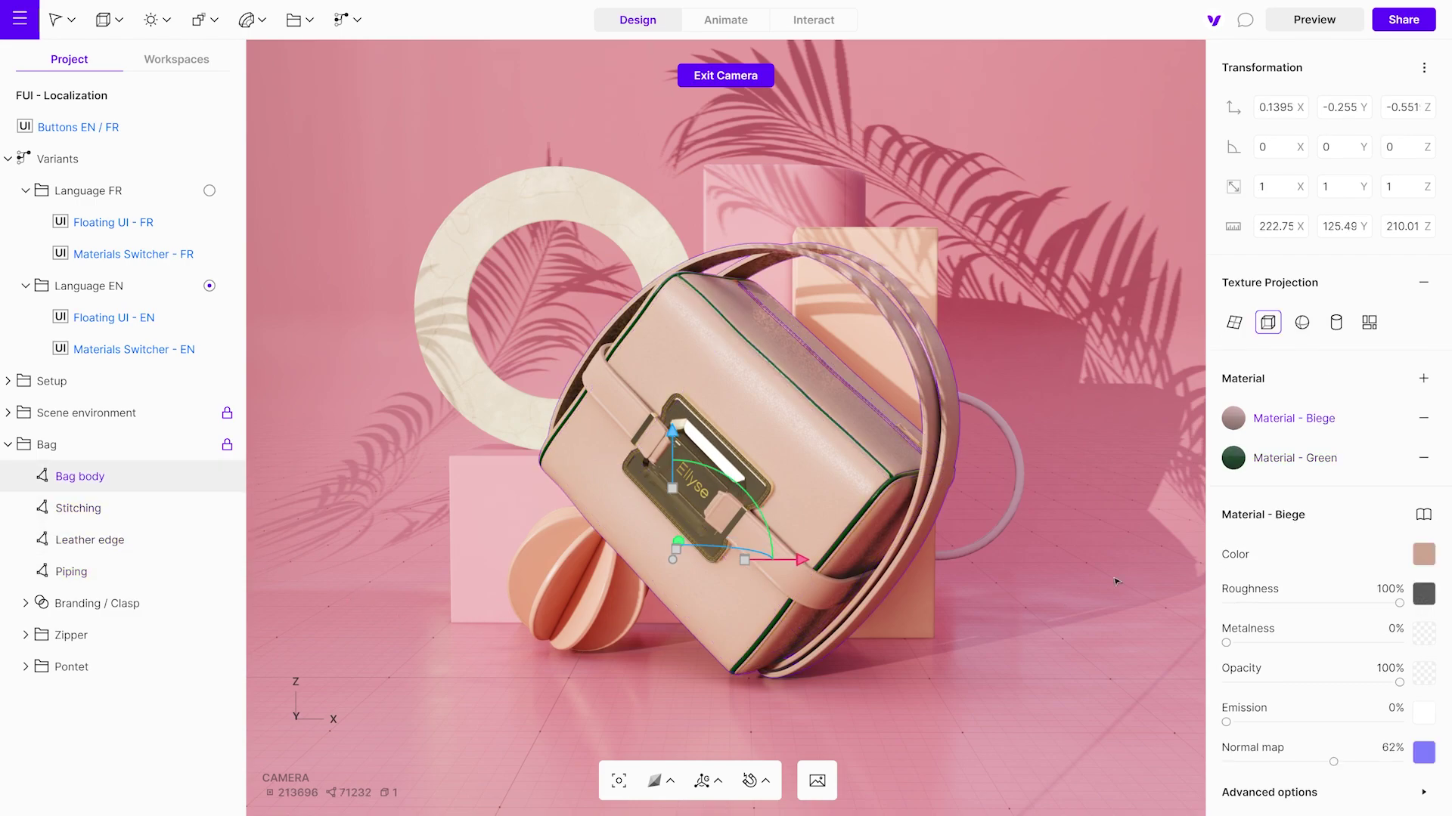
left_click(1269, 459)
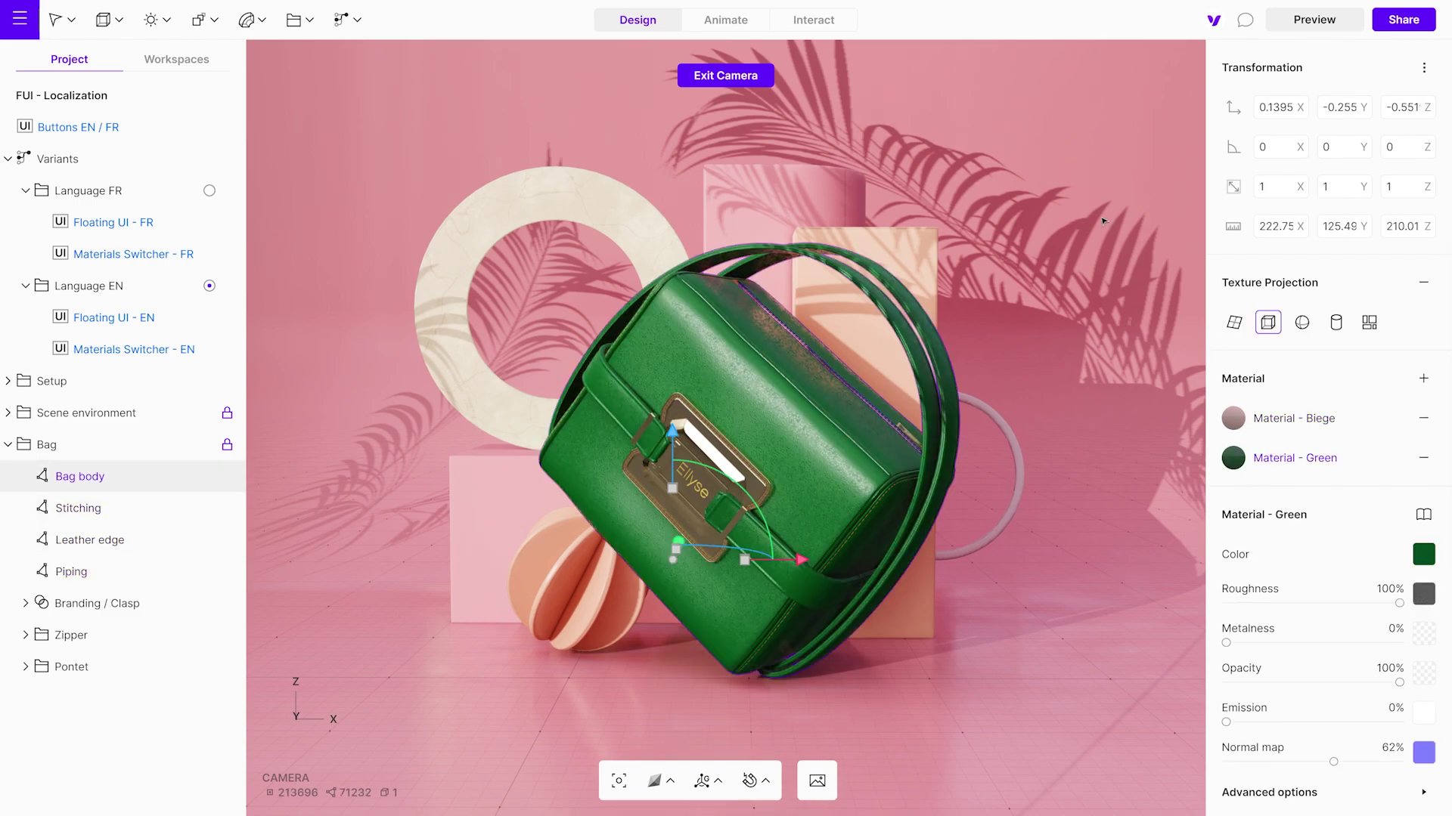
Step: Create a new interaction in Interact mode and name it Material Switcher
left_click(812, 21)
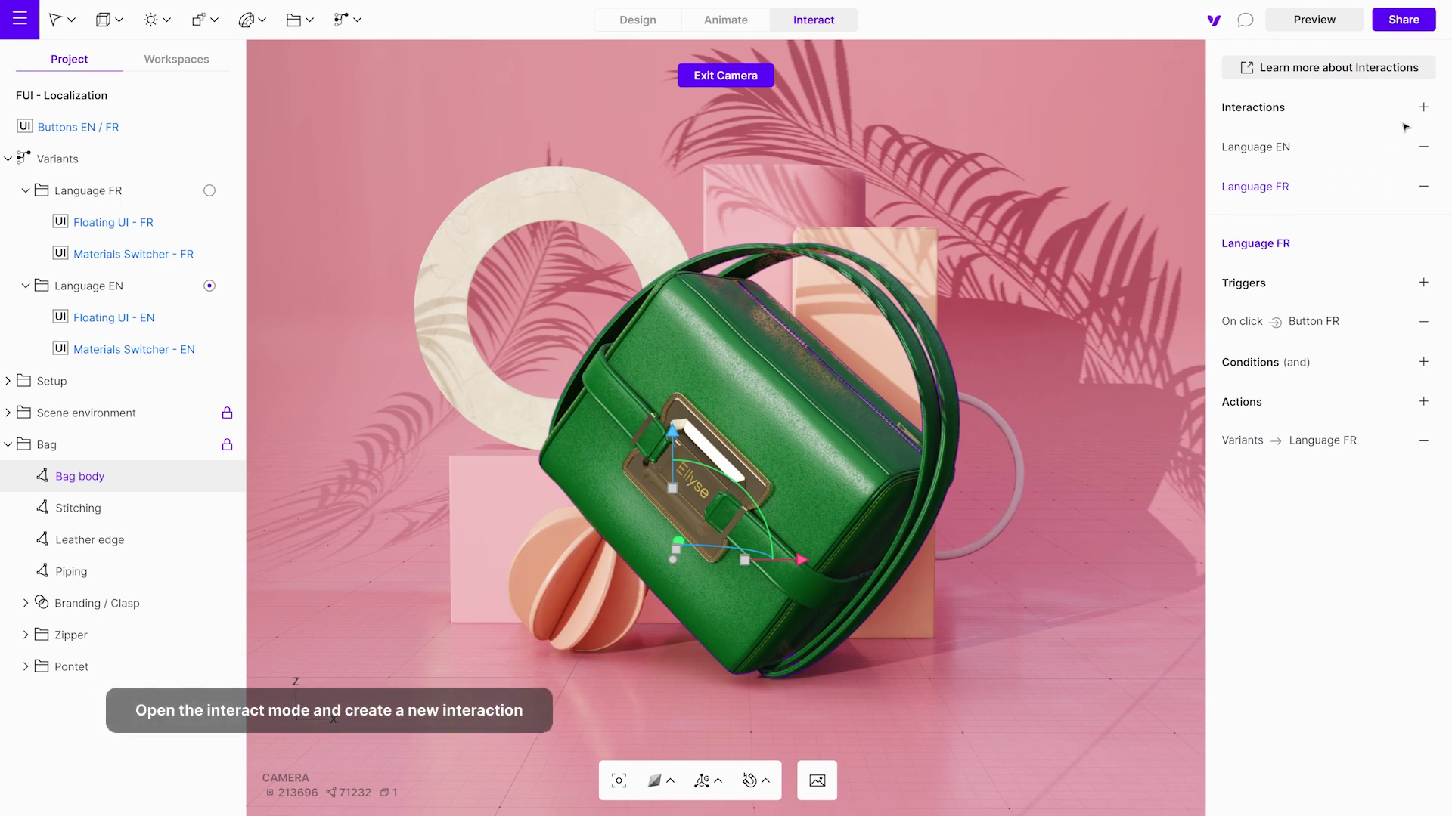
left_click(1423, 108)
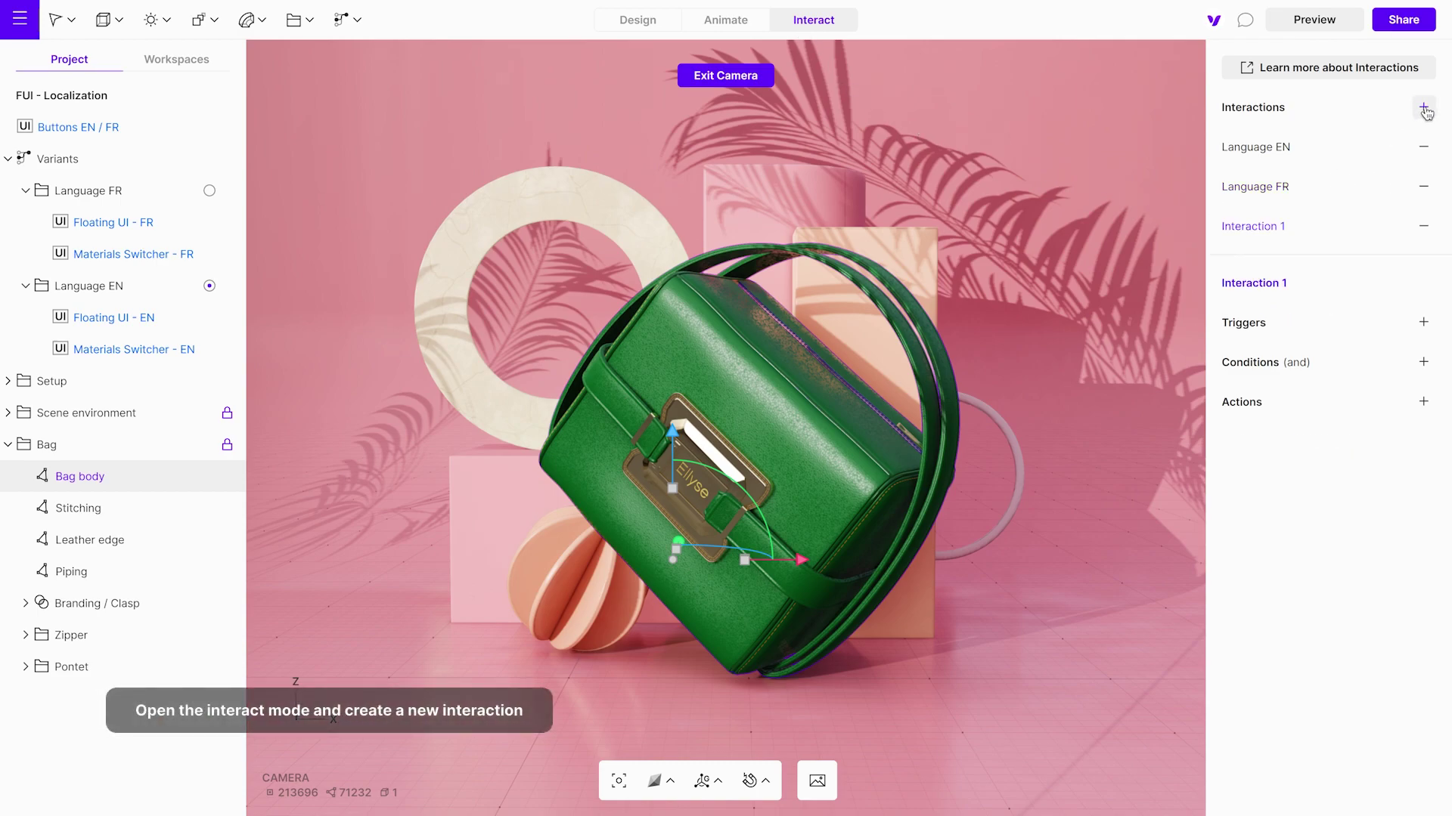
double_click(1277, 227)
type("Material Switcher")
key("Return")
Step: Add an On click trigger to Material Switcher that targets the Next Material - FR button of the Materials Switcher - FR floating UI
left_click(1422, 324)
left_click(1354, 351)
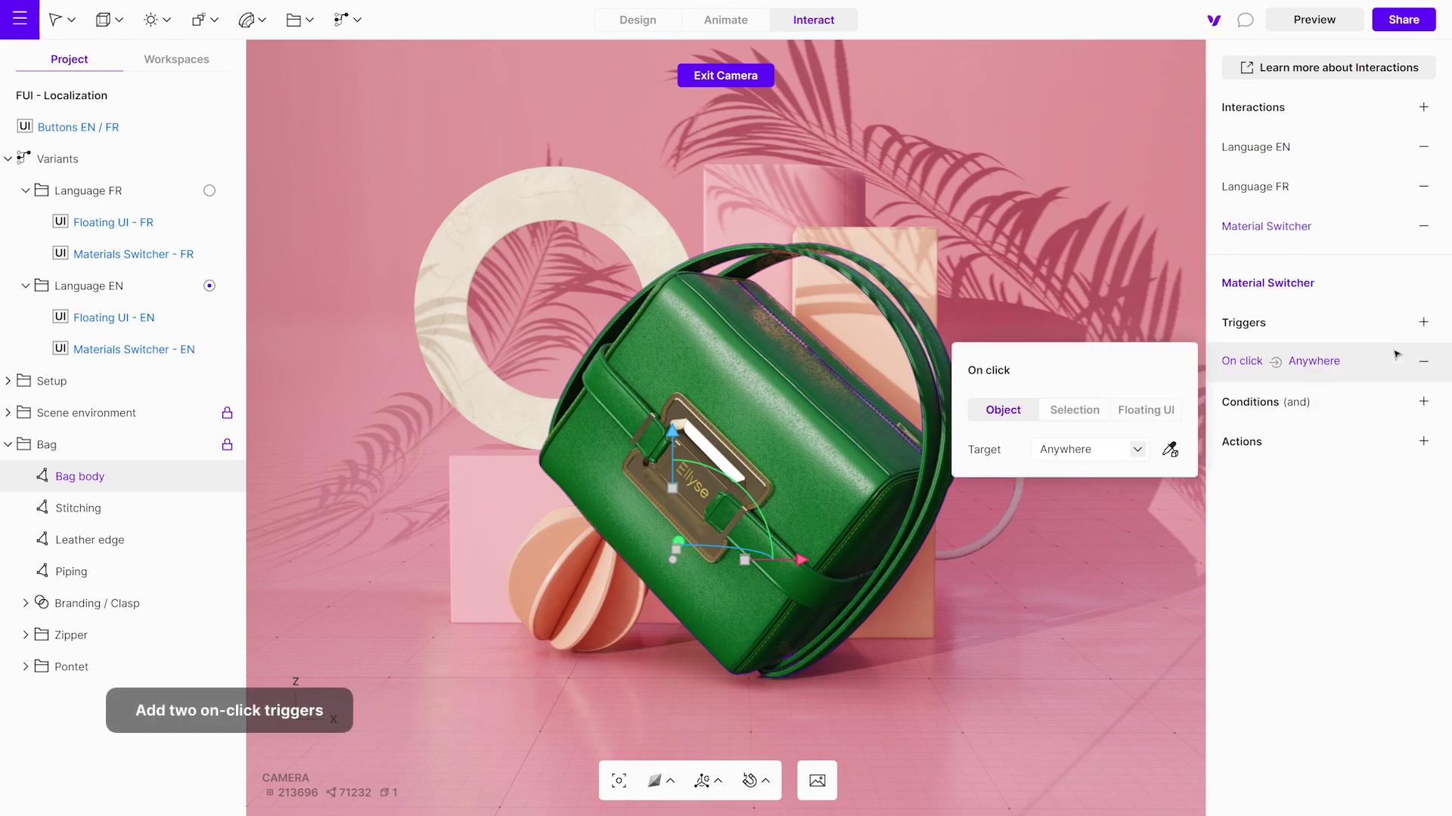
left_click(1170, 418)
left_click(1141, 450)
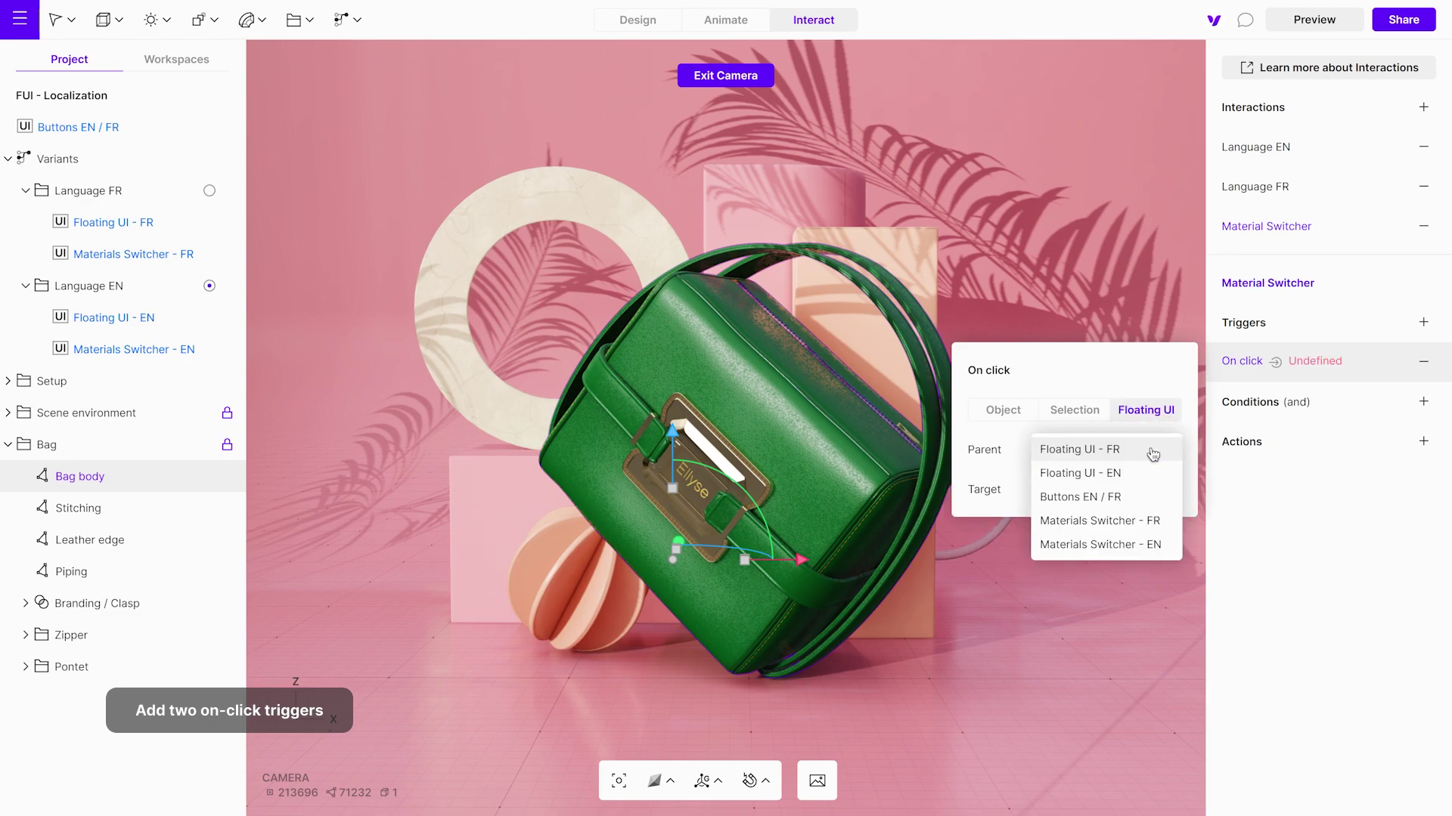
left_click(1152, 520)
left_click(1169, 490)
left_click(1152, 520)
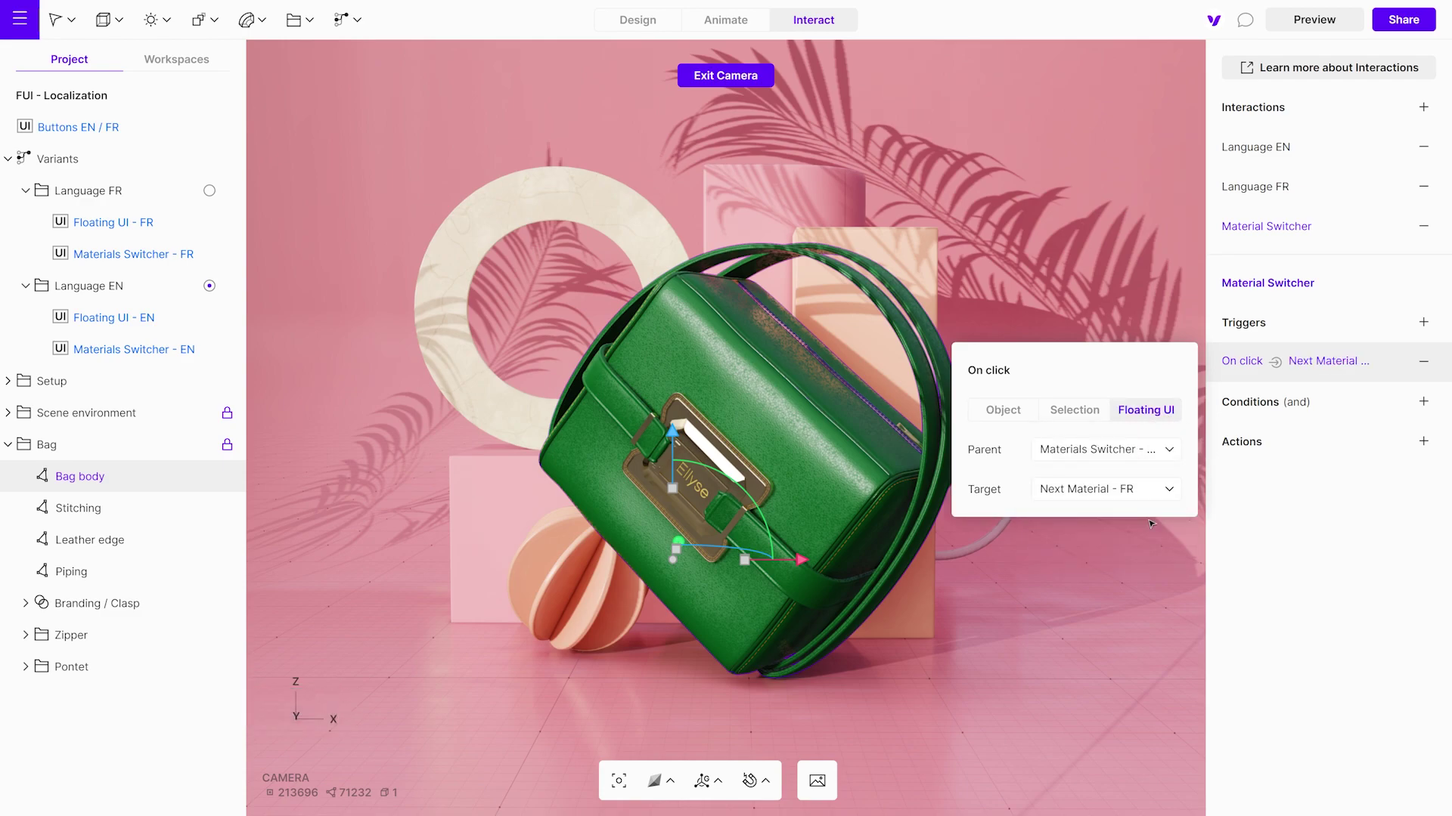
Step: Add a second On click trigger to Material Switcher targeting the Next Material - EN button of the Materials Switcher - EN floating UI
left_click(1423, 322)
left_click(1357, 351)
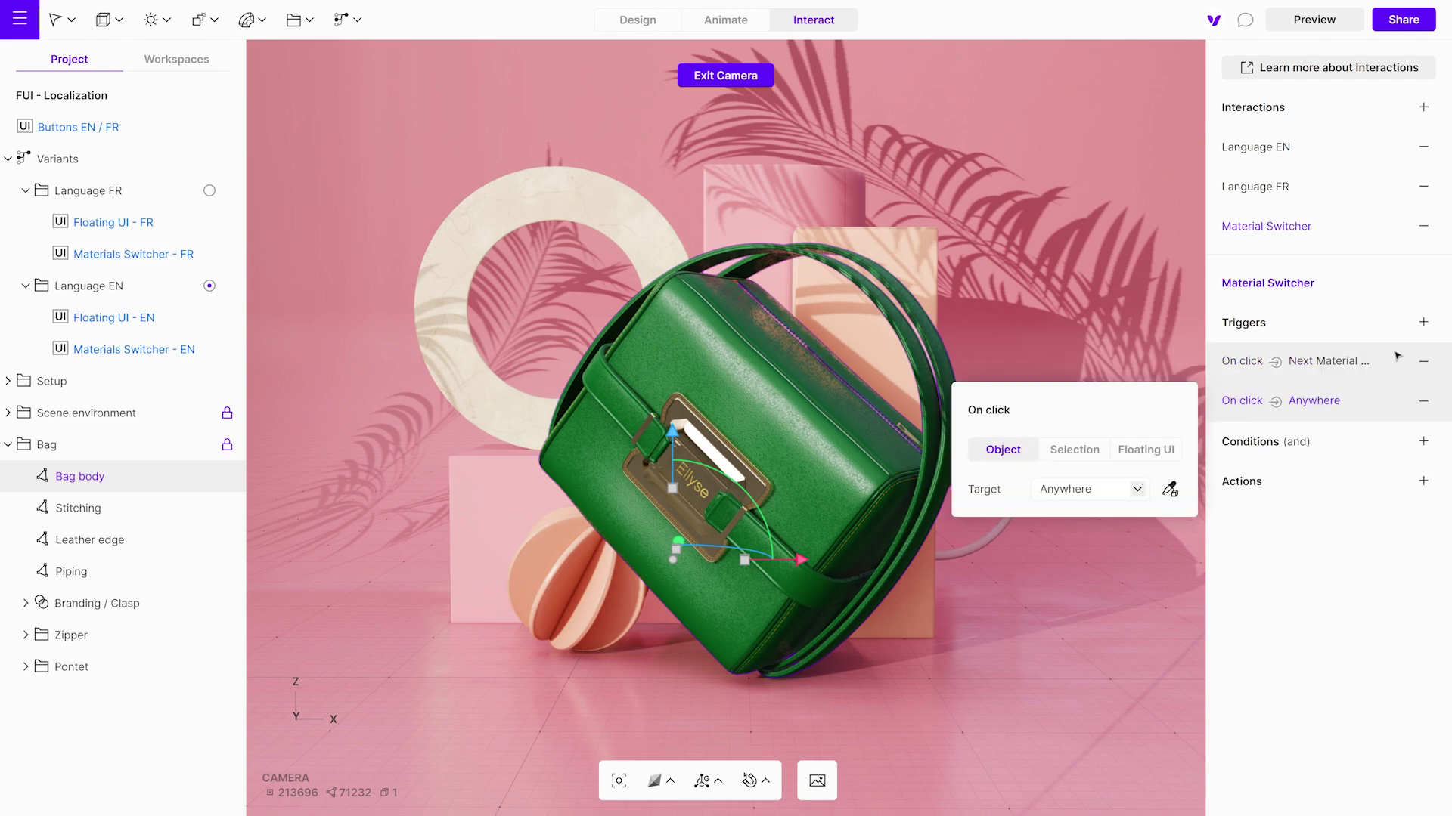
left_click(1145, 450)
left_click(1145, 490)
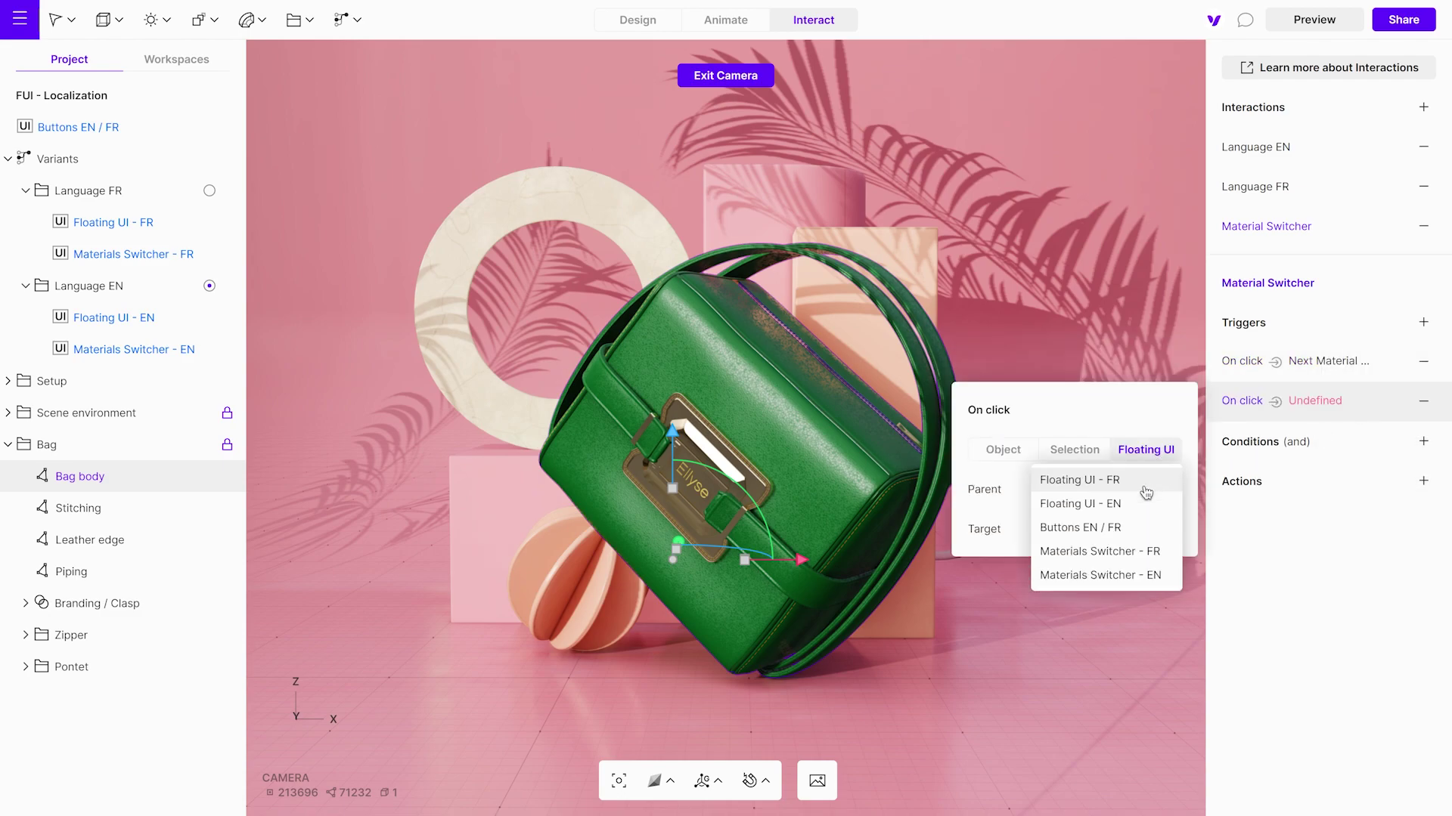
left_click(1136, 575)
left_click(1168, 529)
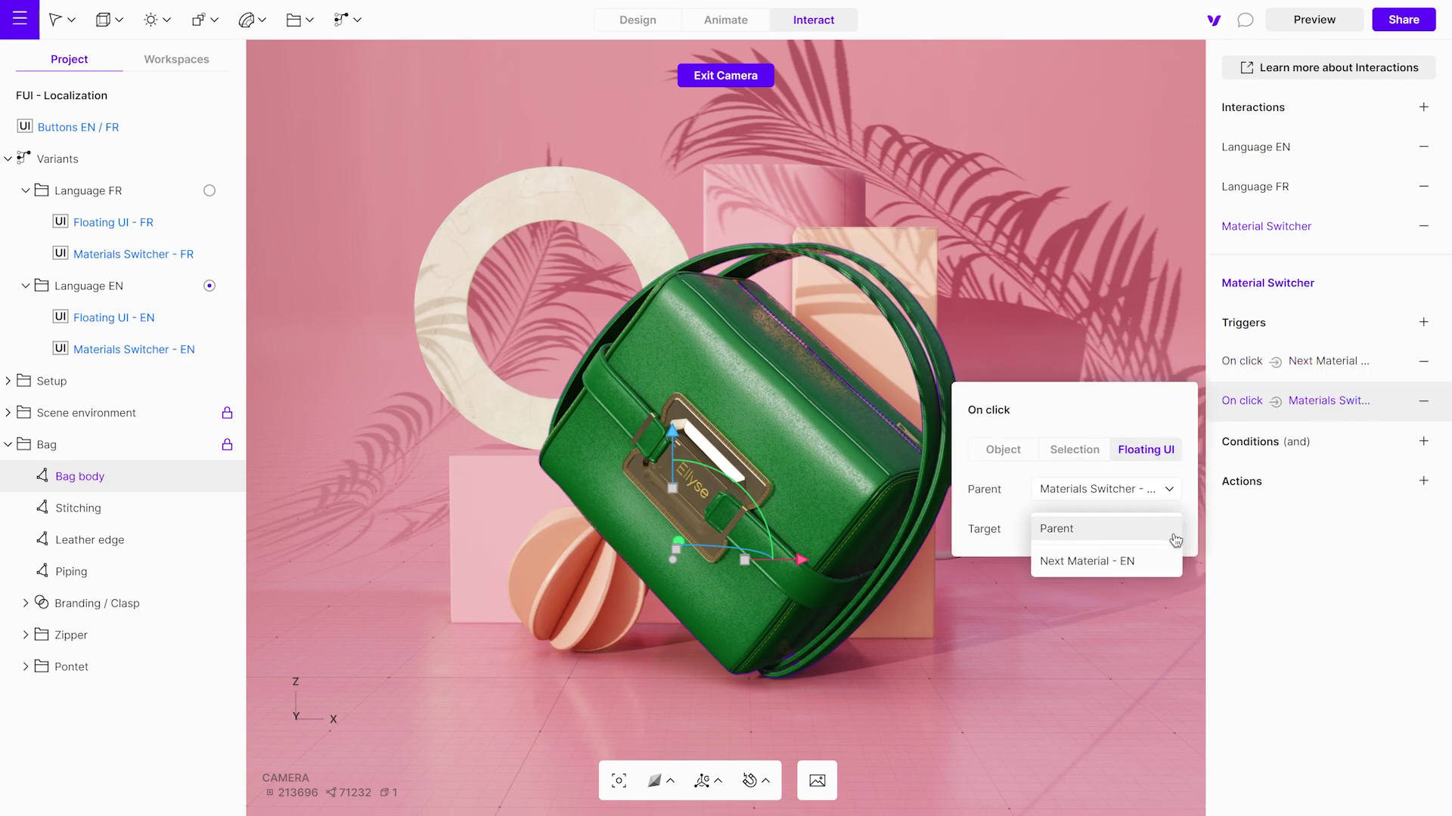
left_click(1158, 564)
left_click(1310, 368)
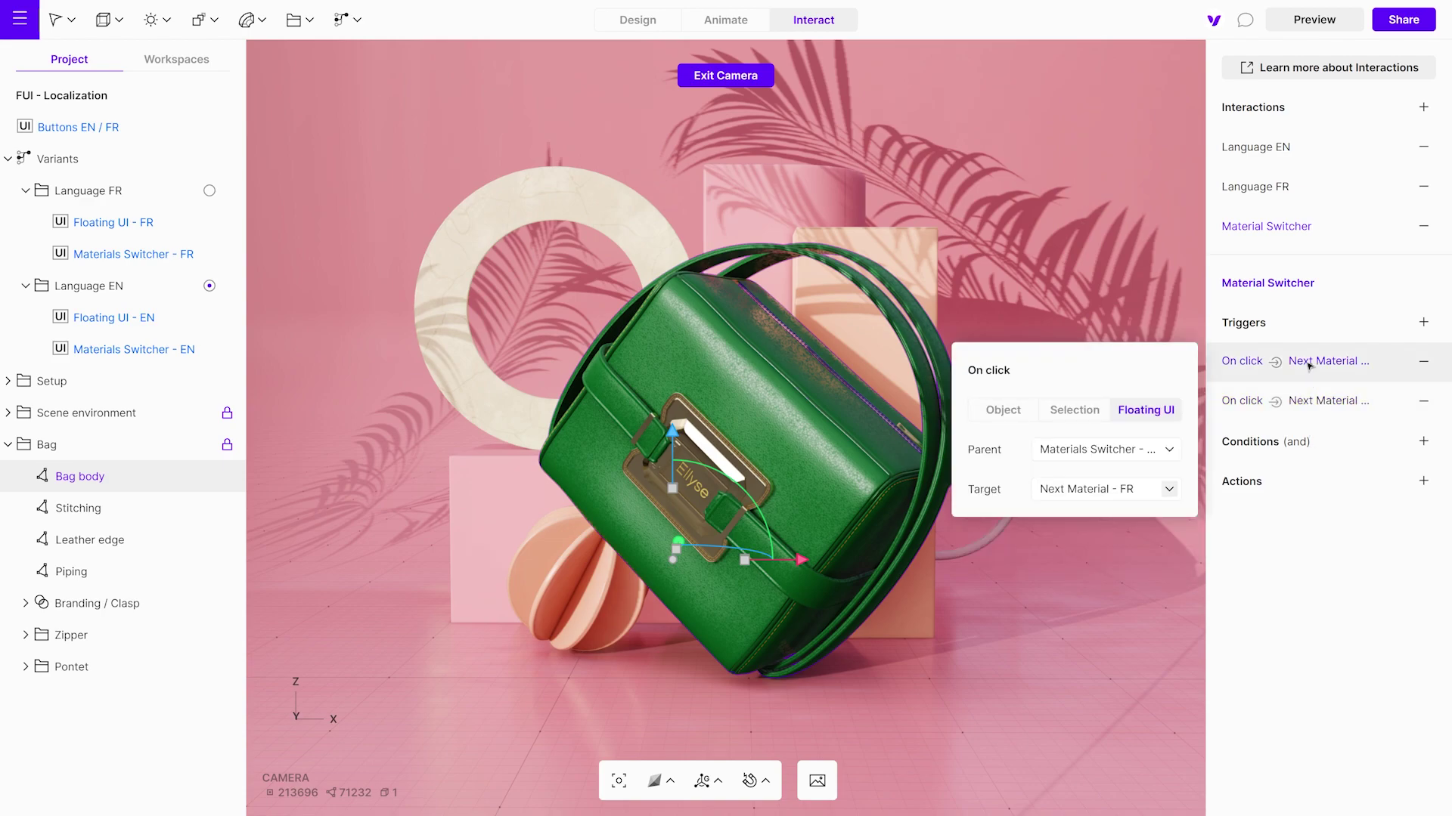
Step: Add a Materials action to Material Switcher that applies Next material to a new selection containing the Bag body and Piping
left_click(1311, 401)
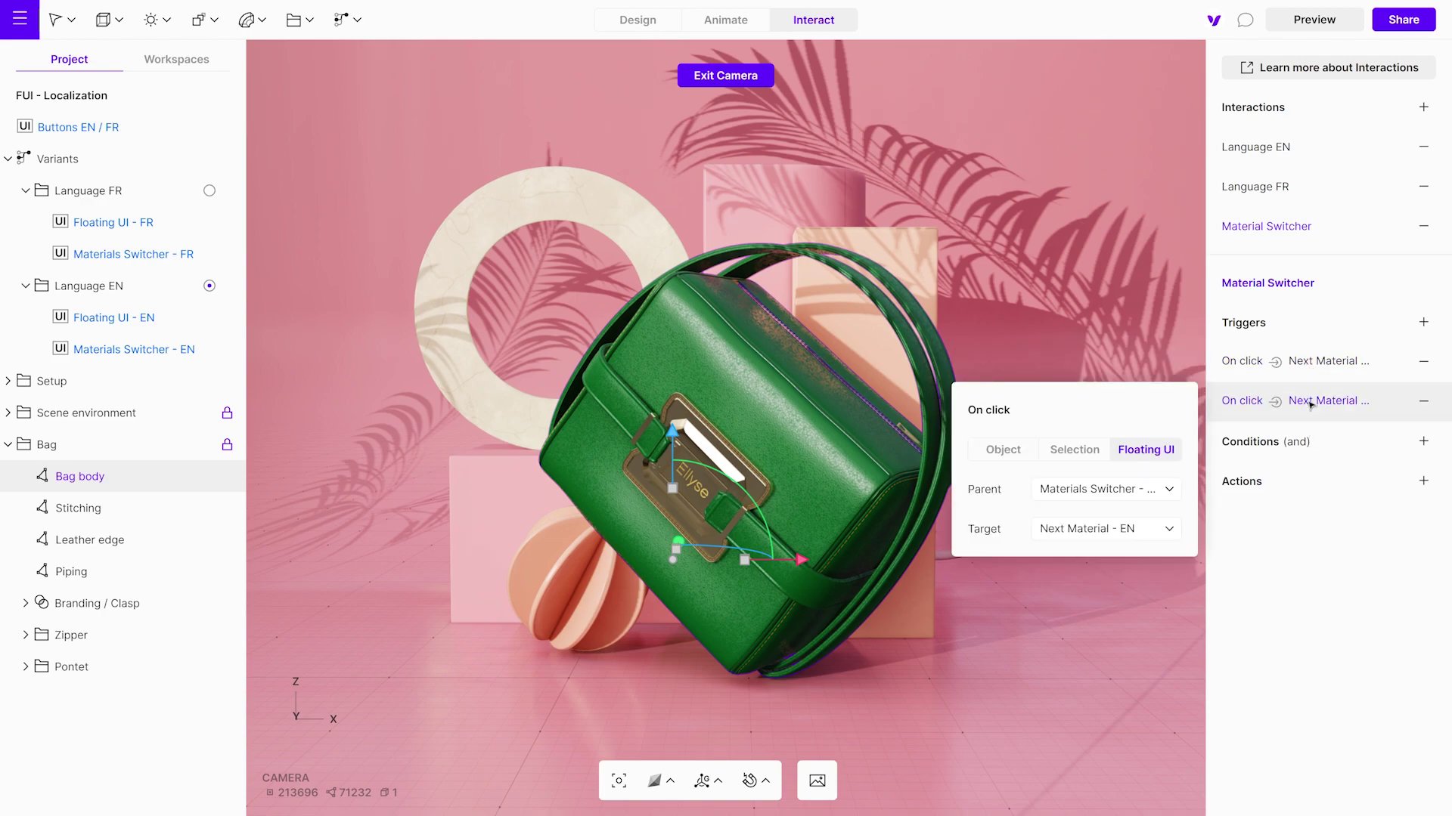
left_click(1422, 482)
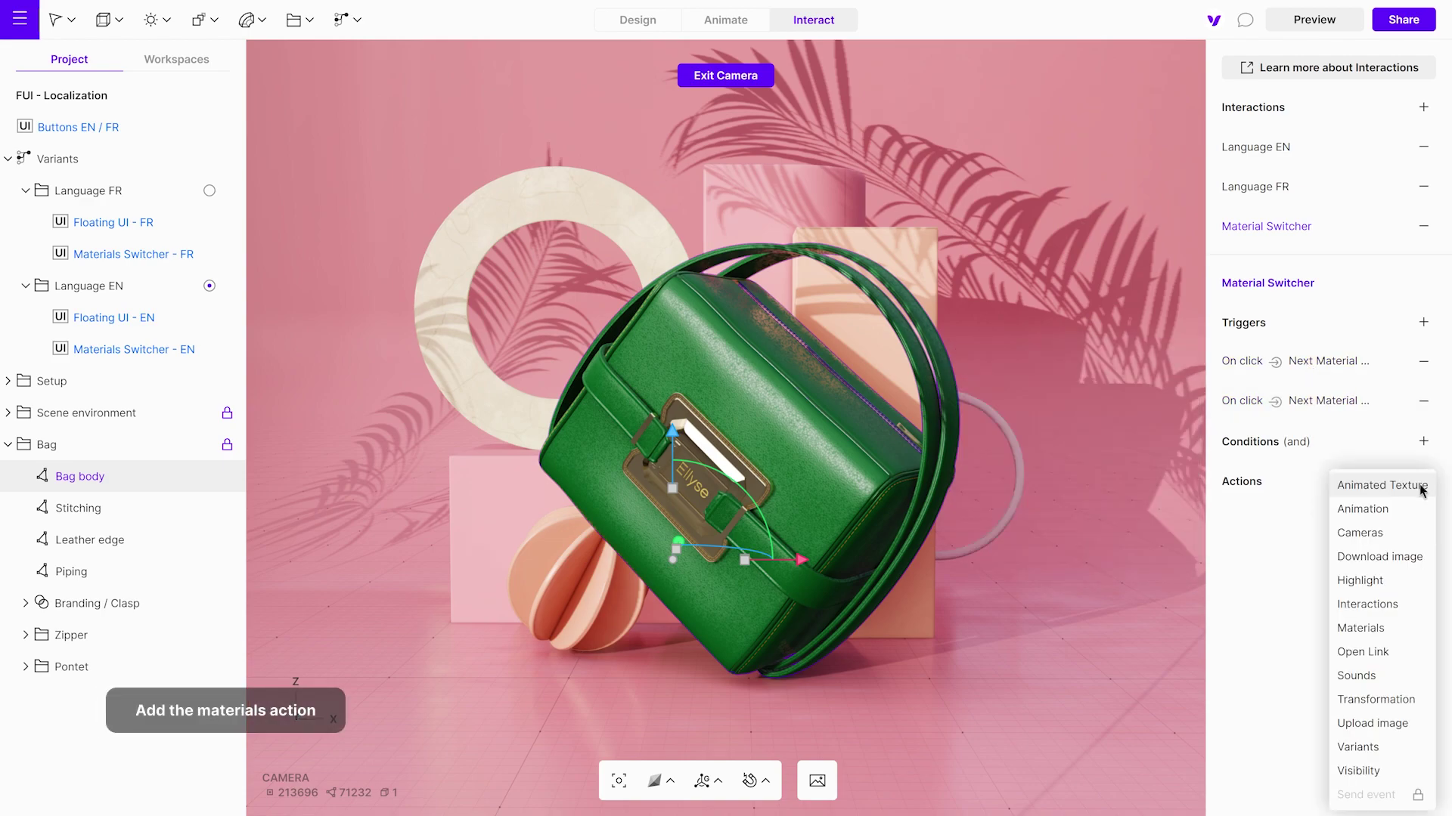
left_click(1361, 627)
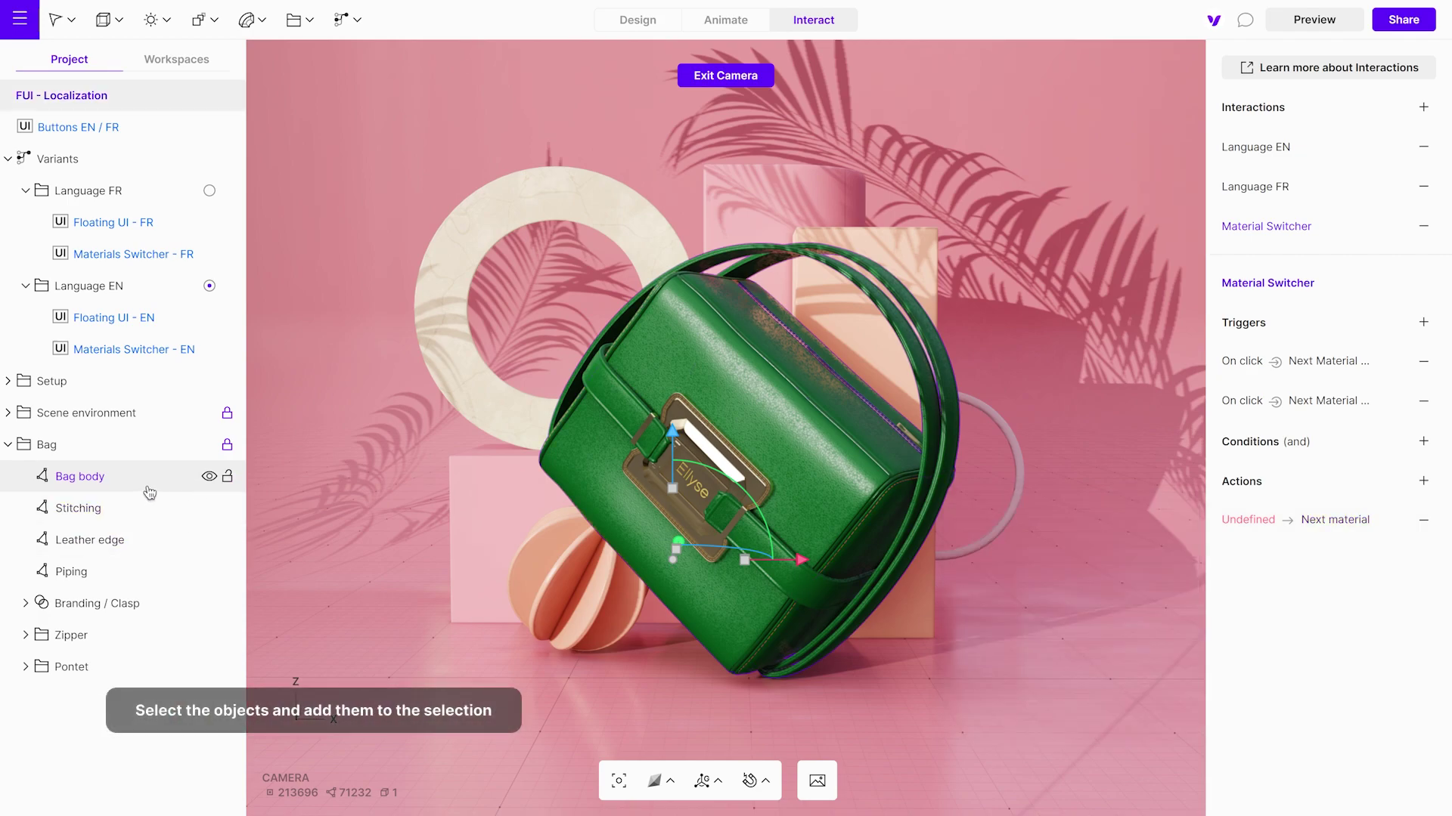
left_click(121, 573, "shift")
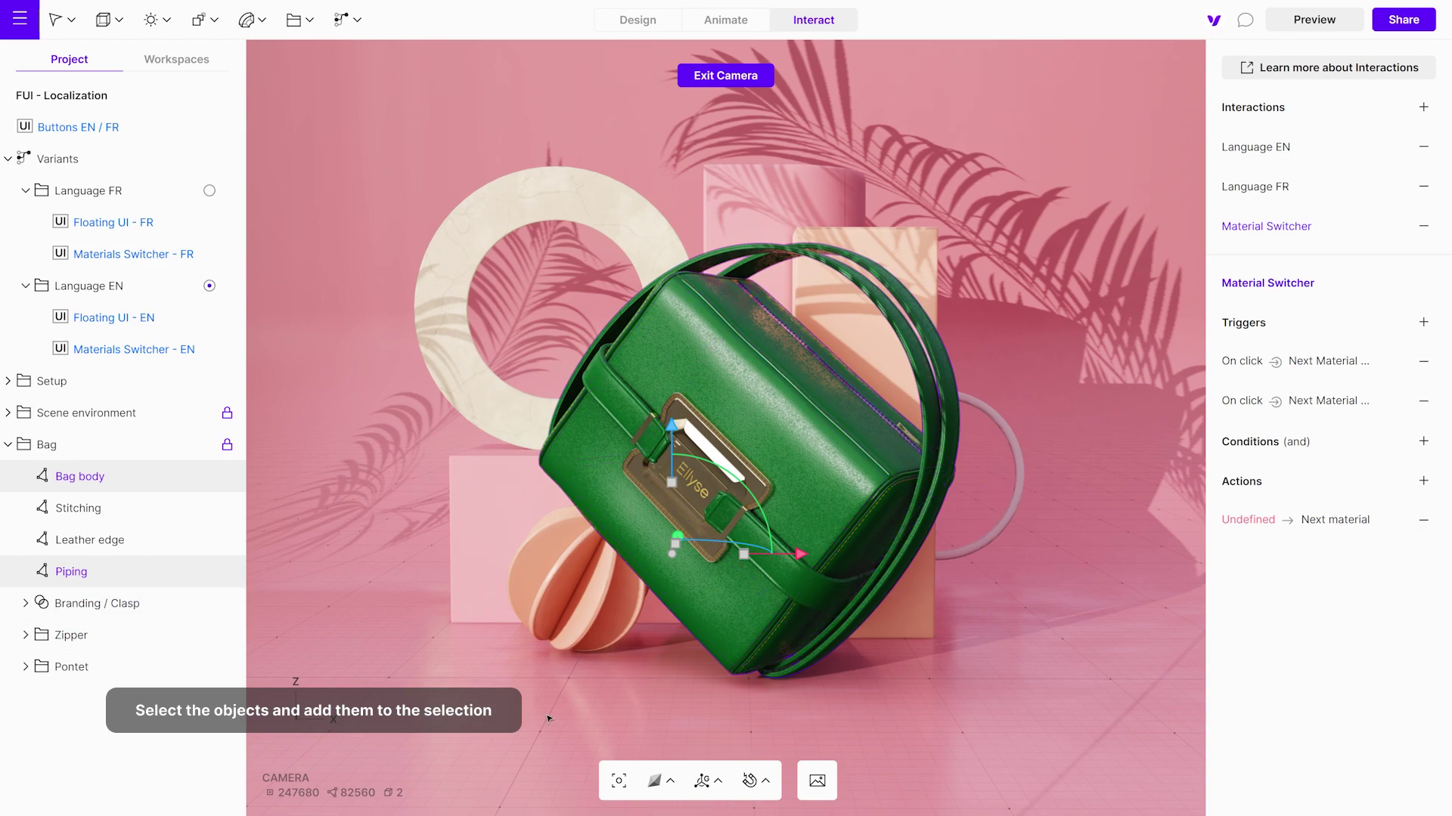
left_click(1242, 525)
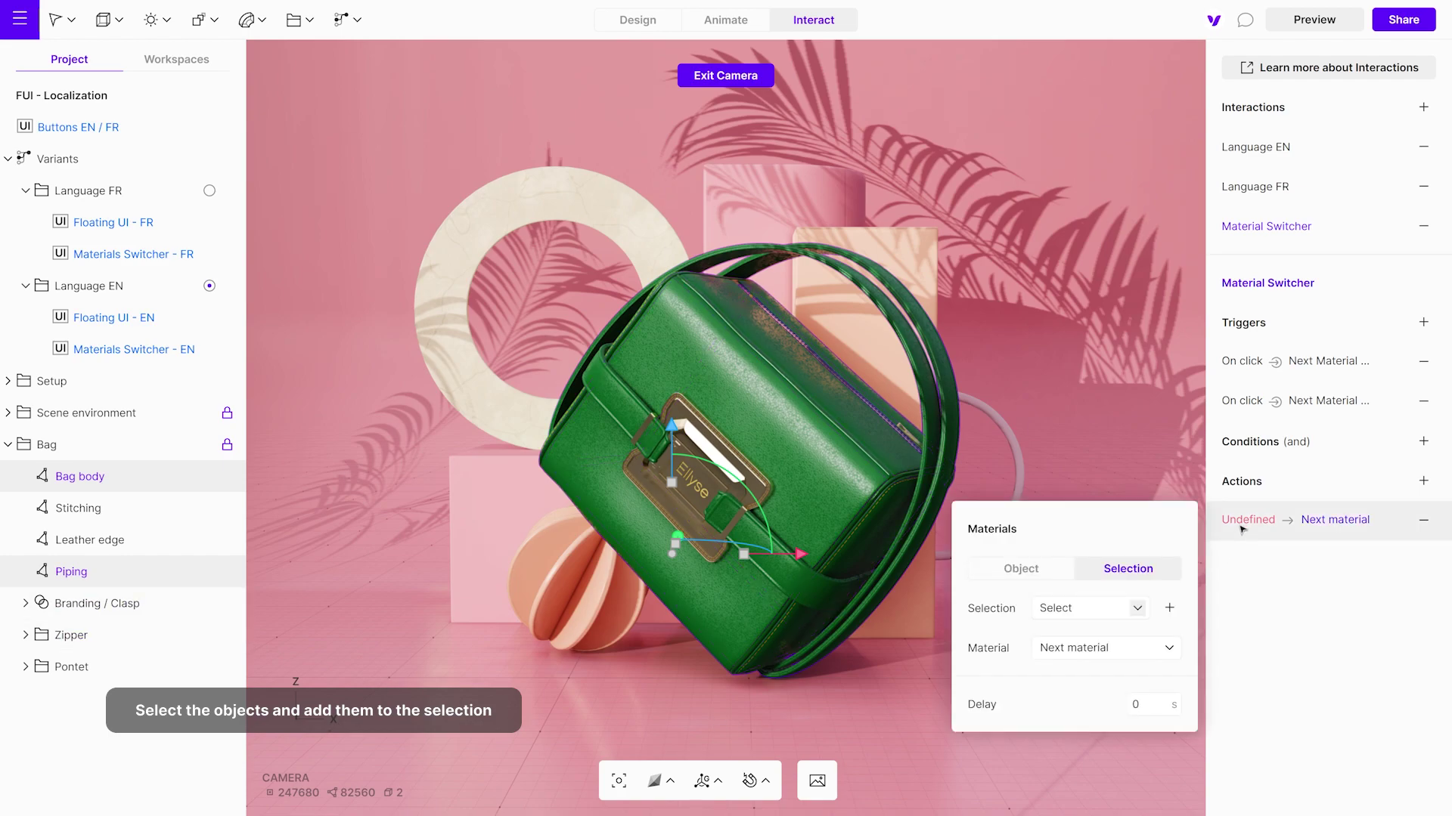
left_click(1175, 609)
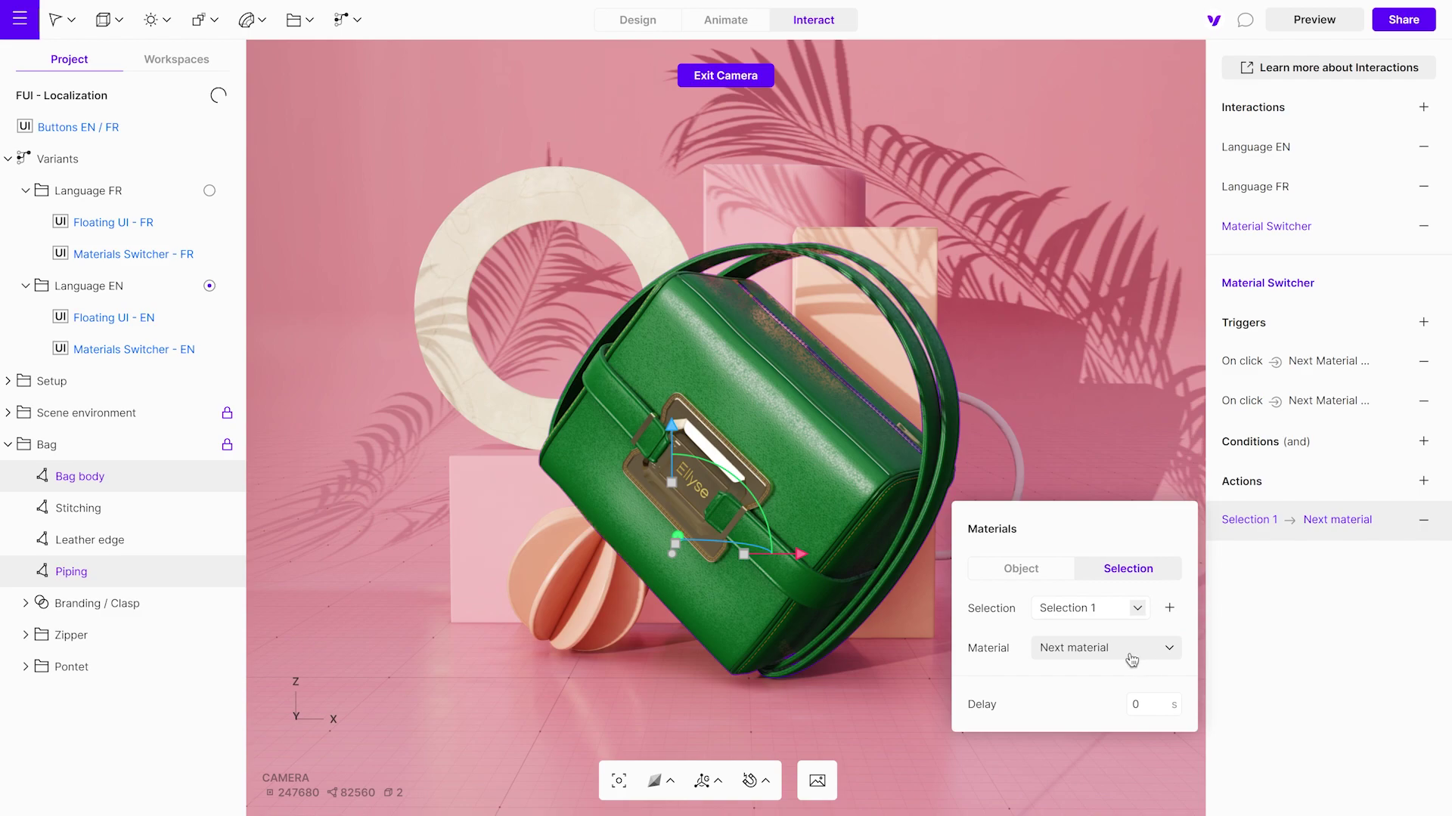
Step: Preview the scene, test the material button in English and in French, and exit the preview
left_click(1319, 25)
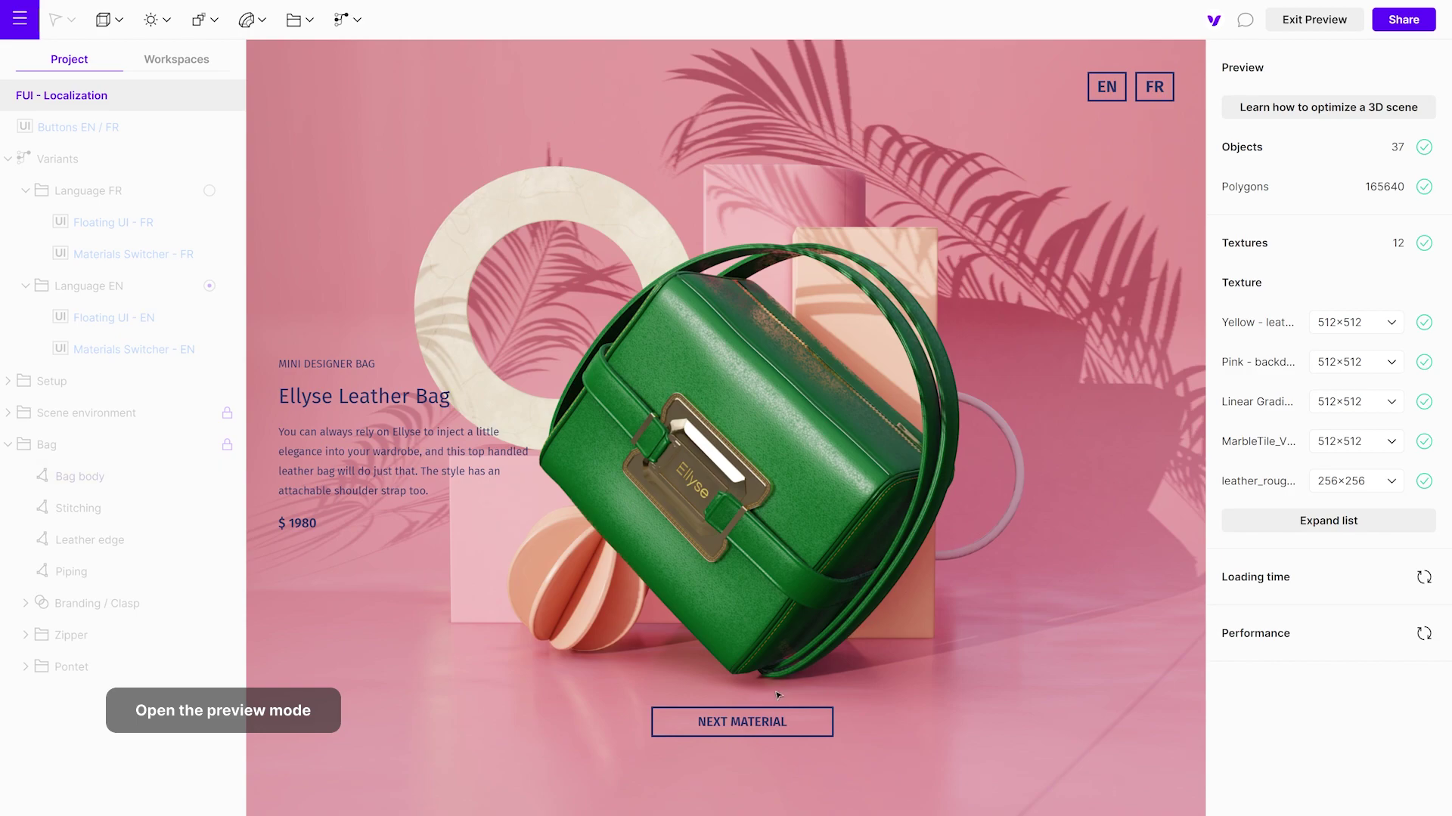
left_click(752, 722)
left_click(754, 722)
left_click(753, 722)
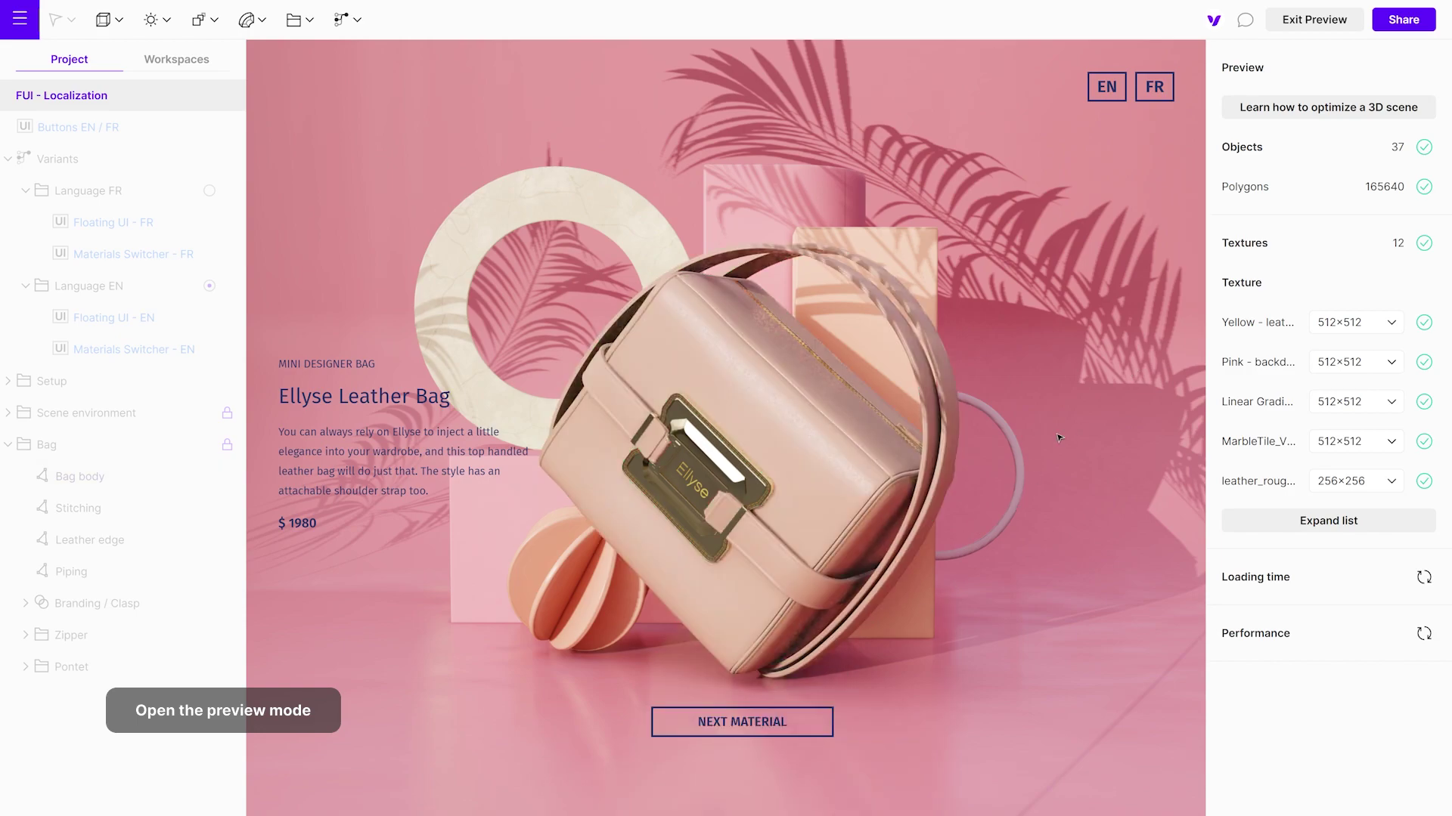
left_click(1153, 89)
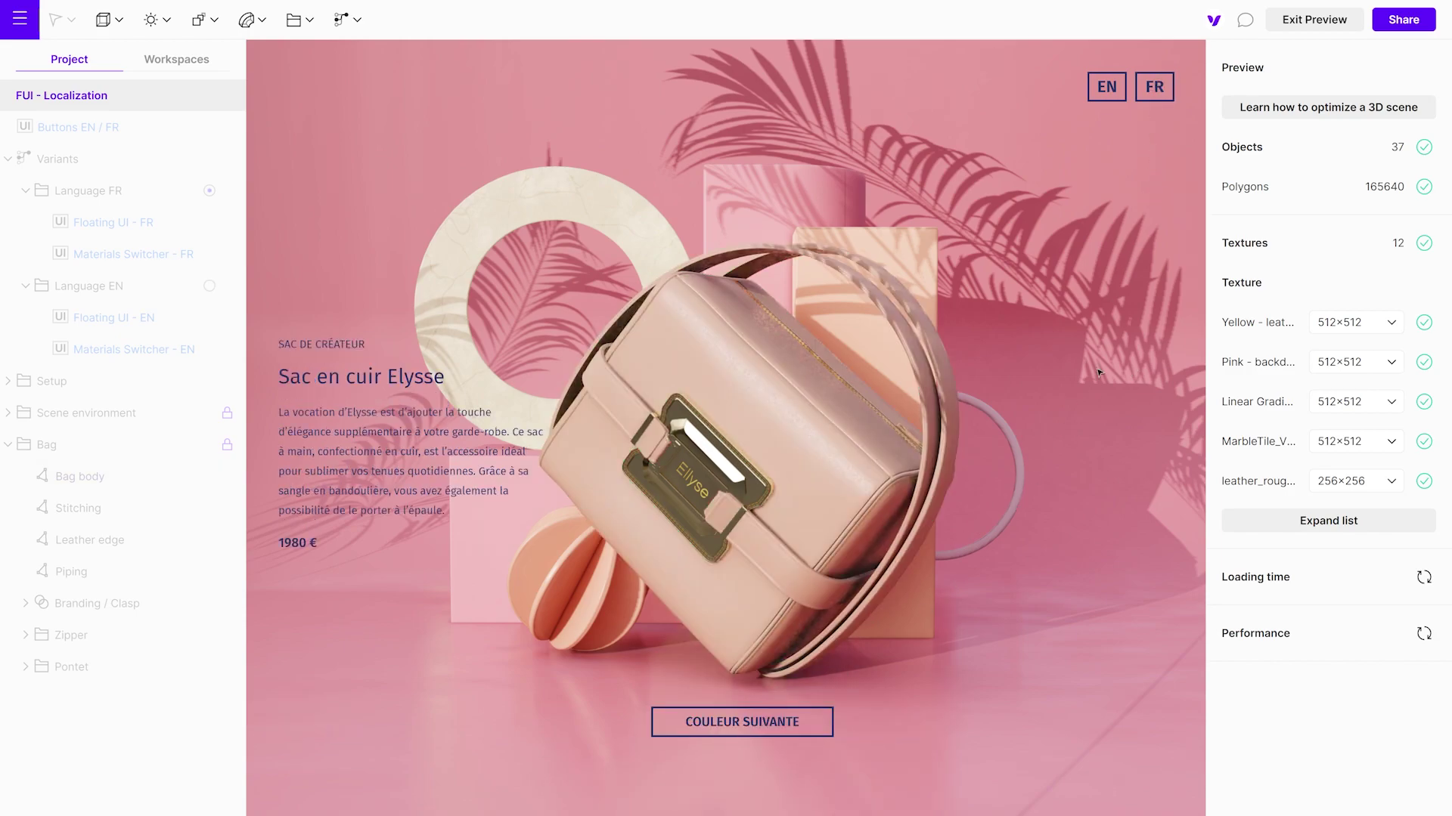
left_click(756, 728)
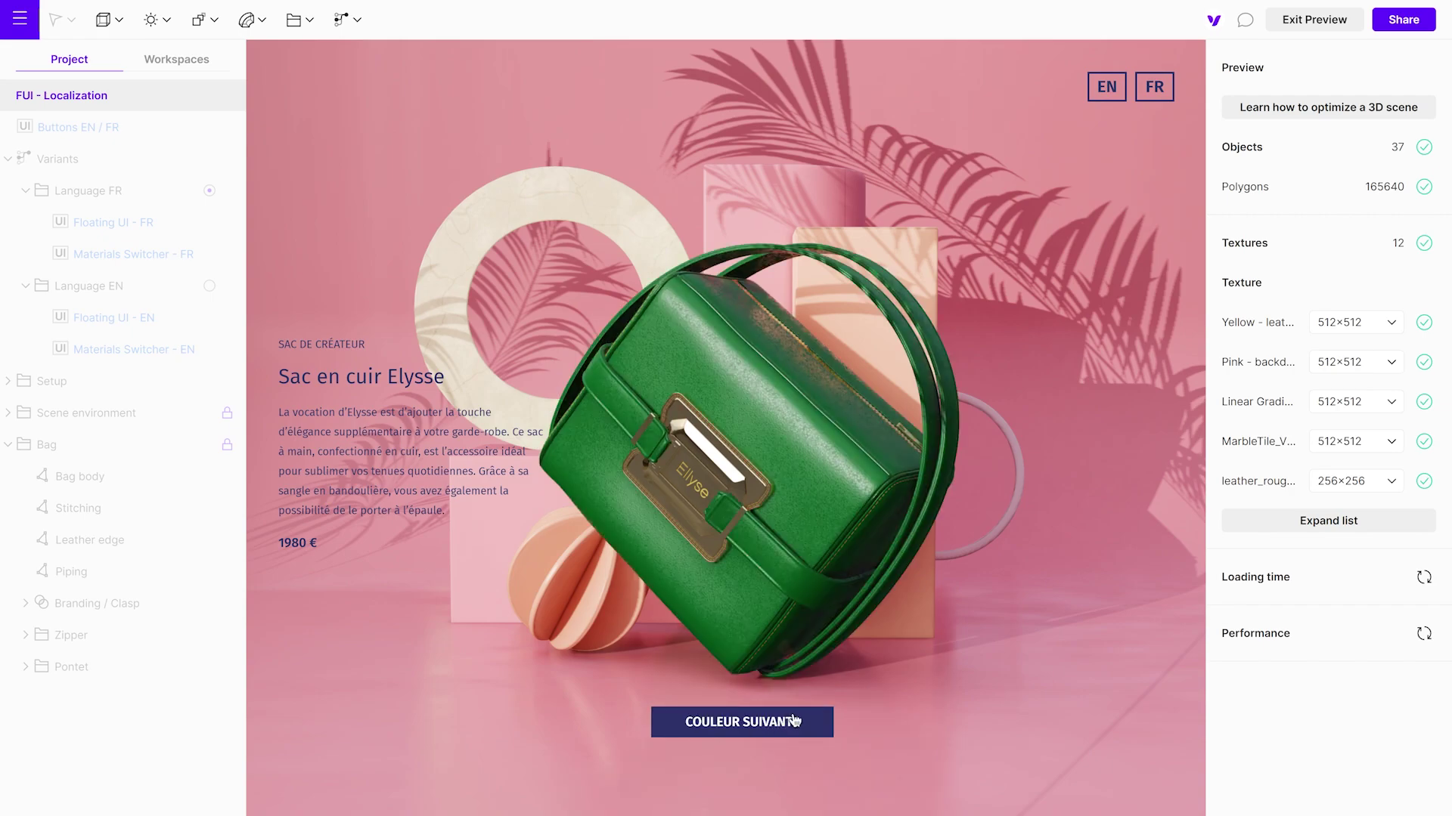
left_click(1332, 30)
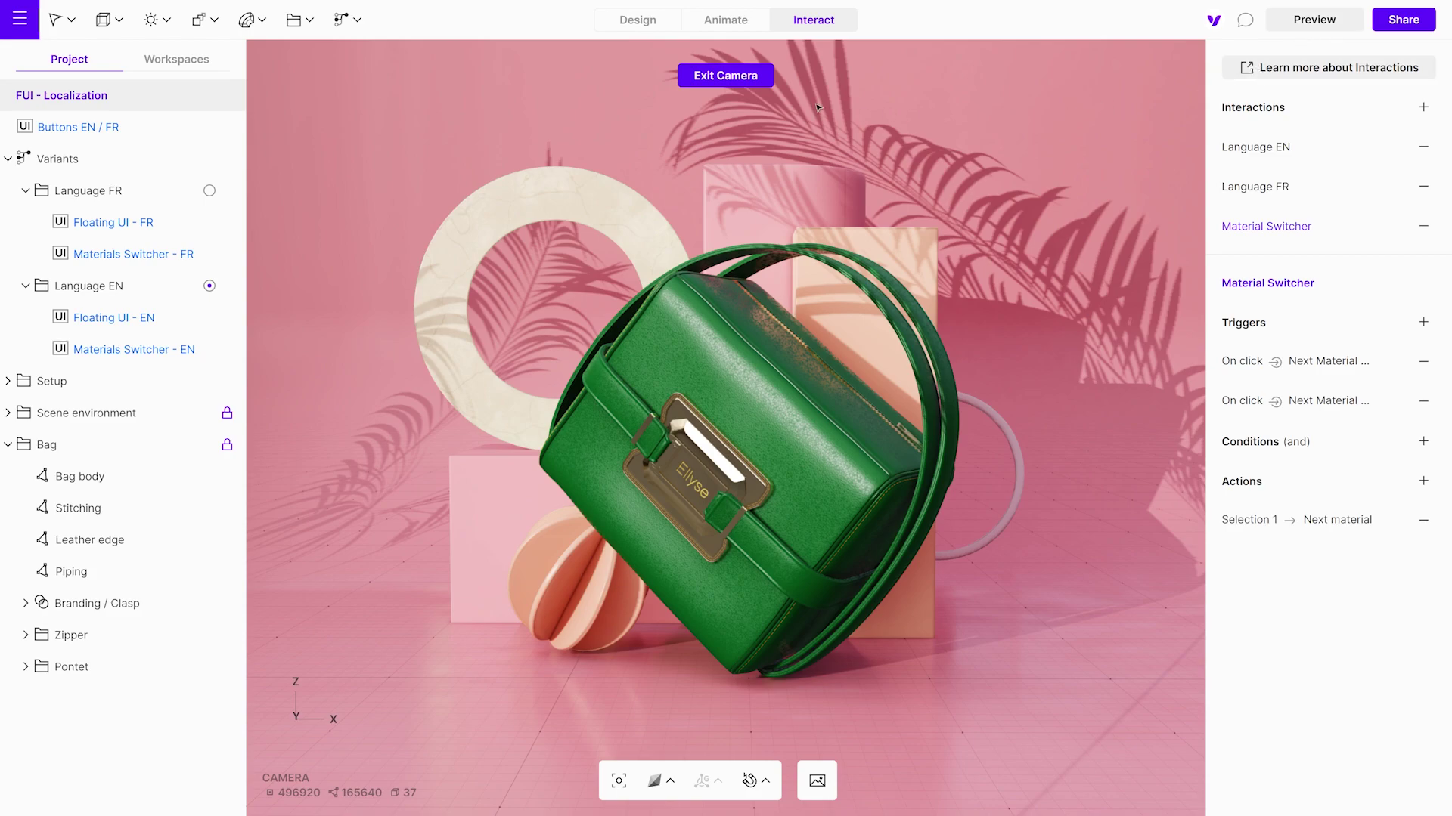
Step: Add a new floating UI in Design mode and name it Watermark
left_click(646, 32)
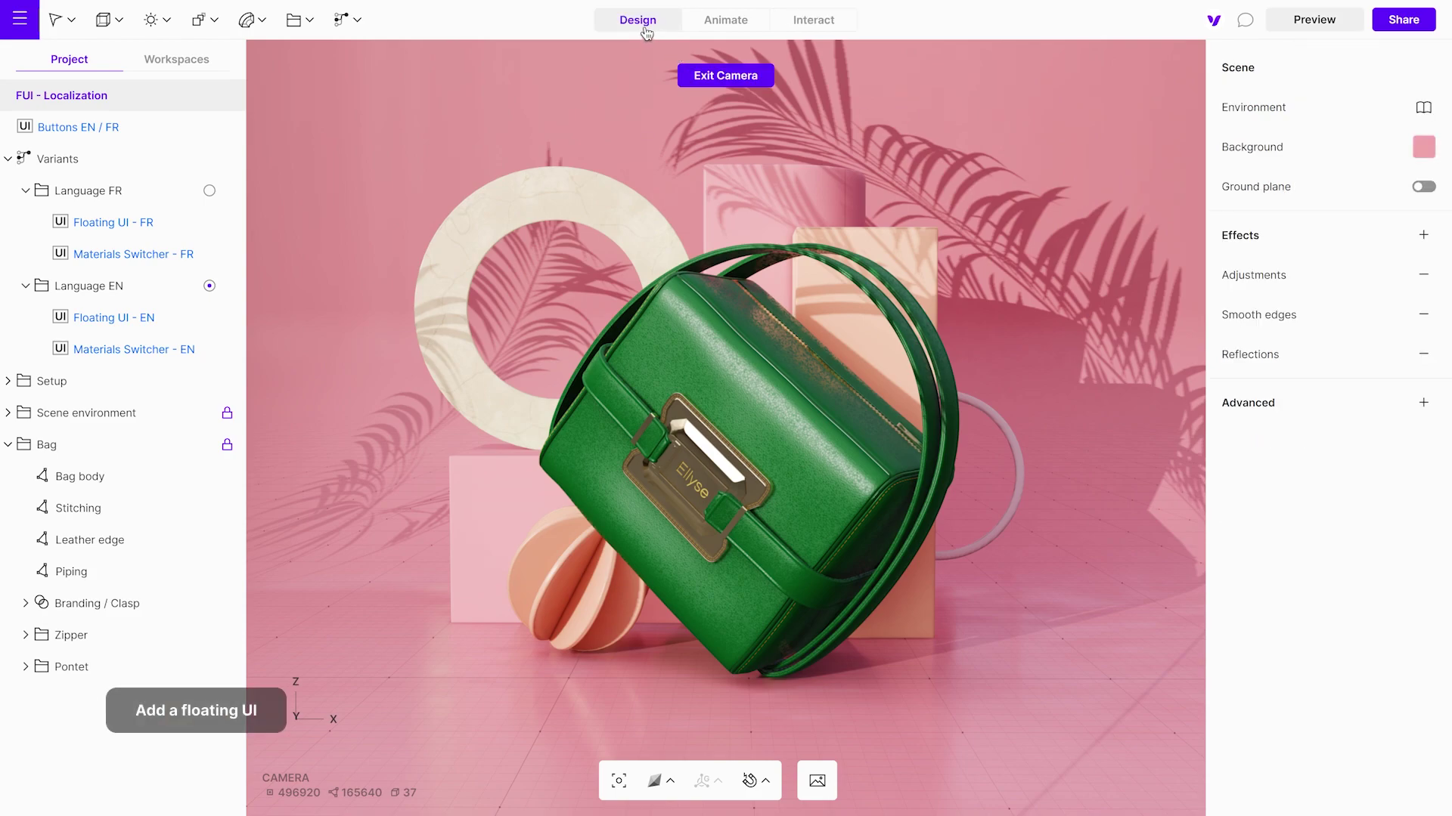
left_click(344, 20)
left_click(372, 98)
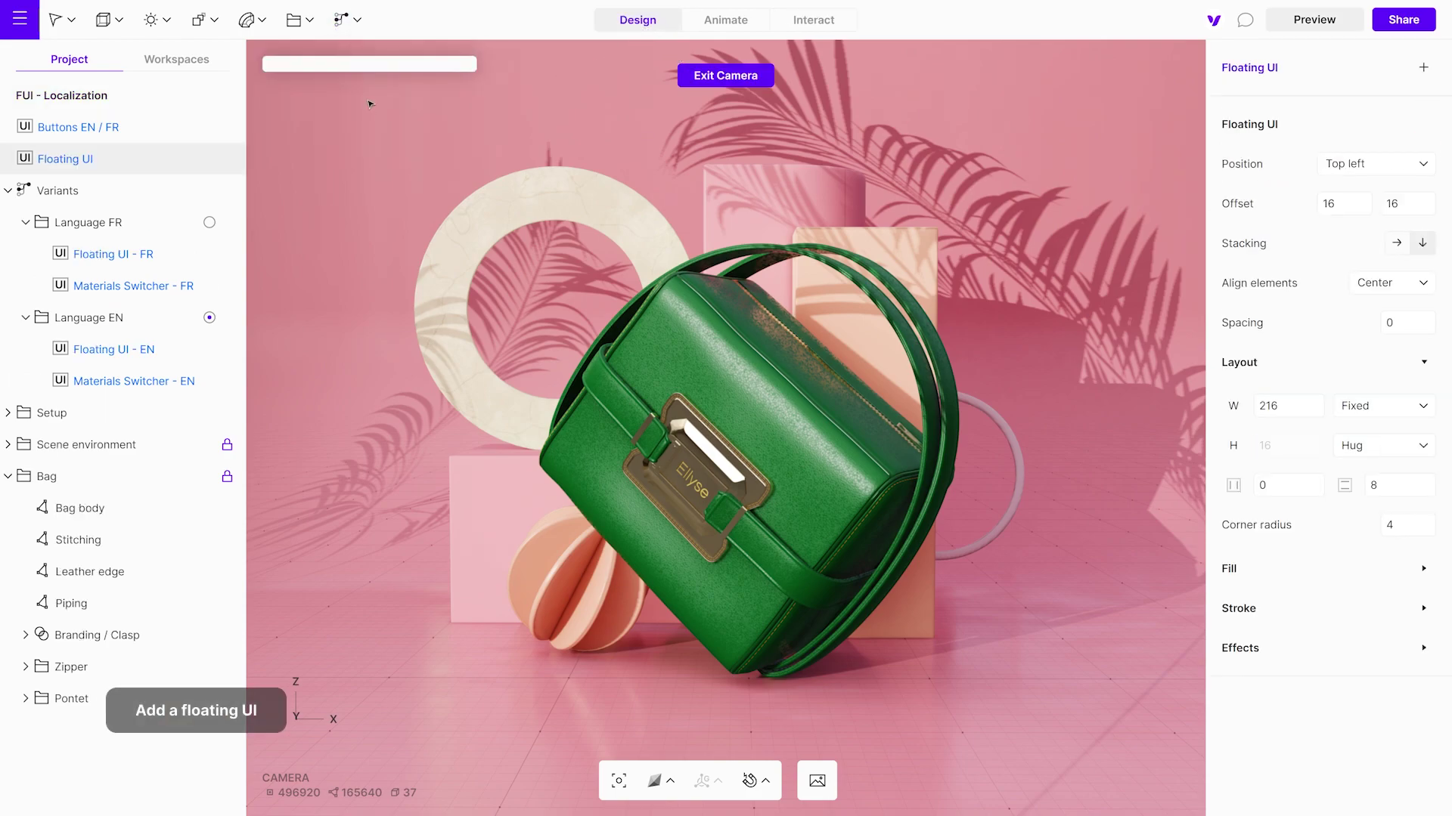
double_click(83, 159)
type("Watermark")
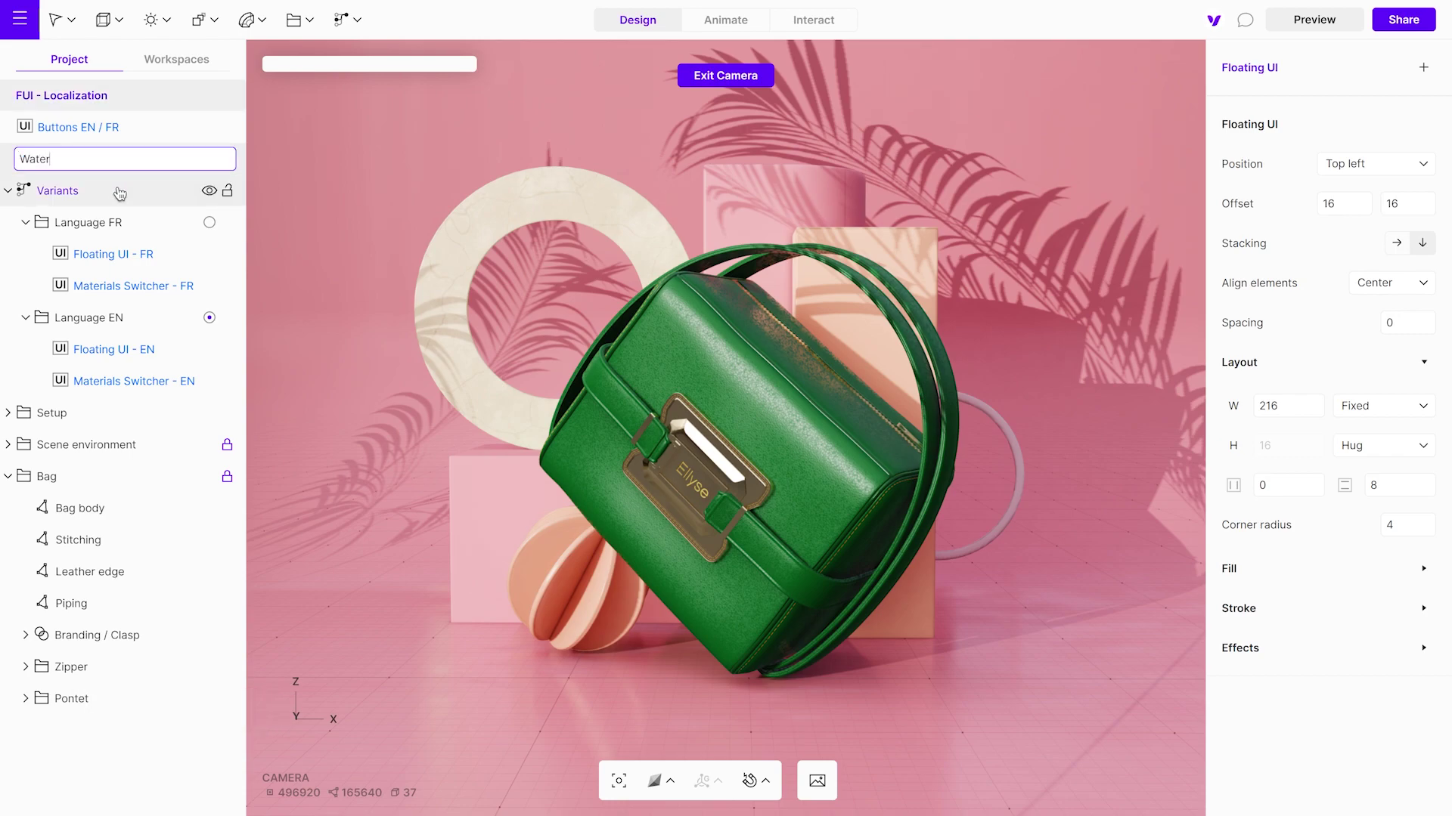
key("Return")
Step: Disable the default fill color and the shadow effect of the Watermark floating UI
left_click(1275, 573)
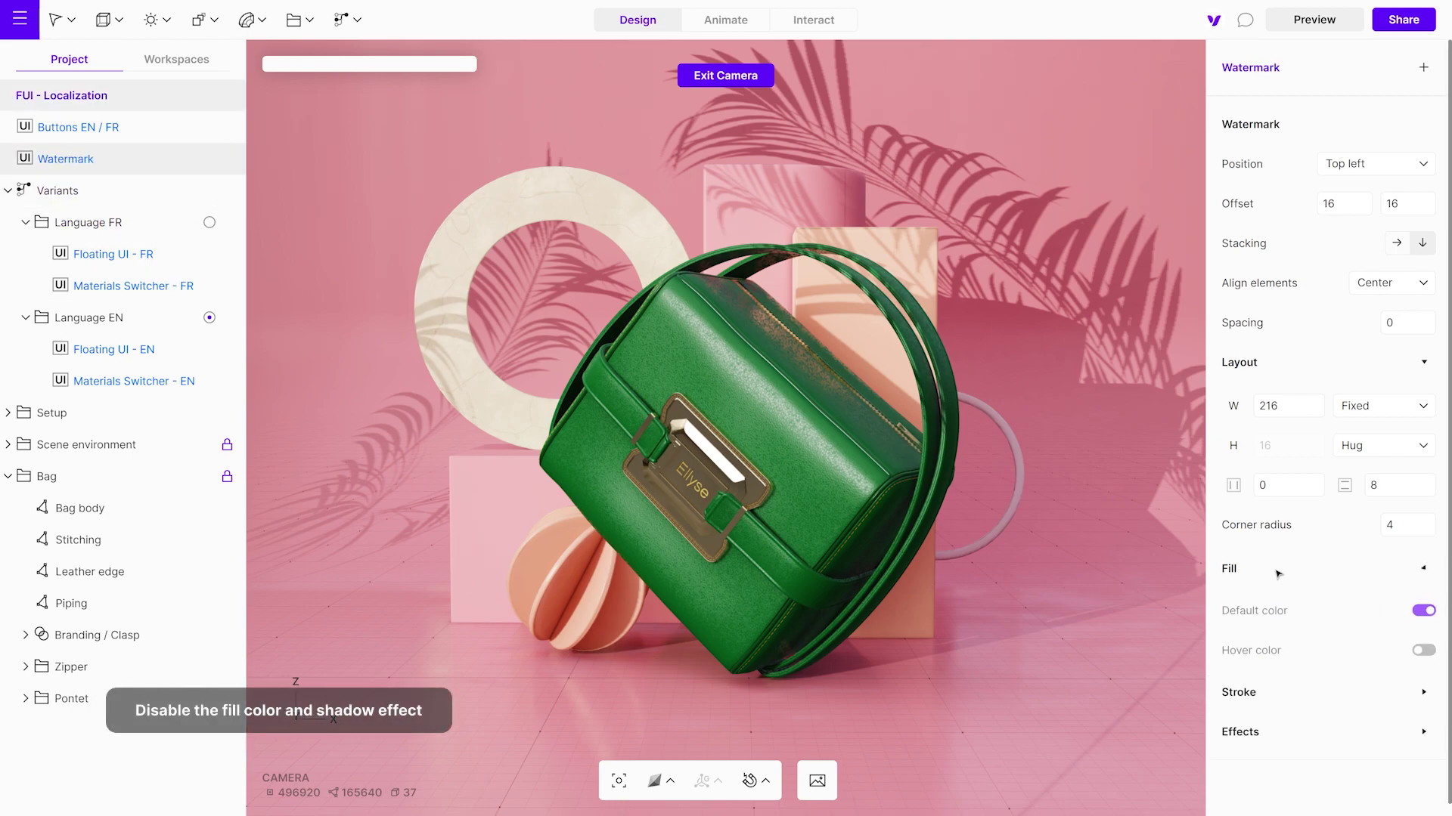
left_click(1424, 613)
left_click(1407, 736)
left_click(1422, 778)
Step: Add an image element to the Watermark floating UI and upload the Ellyse logo from the Downloads folder
left_click(1423, 67)
left_click(1398, 75)
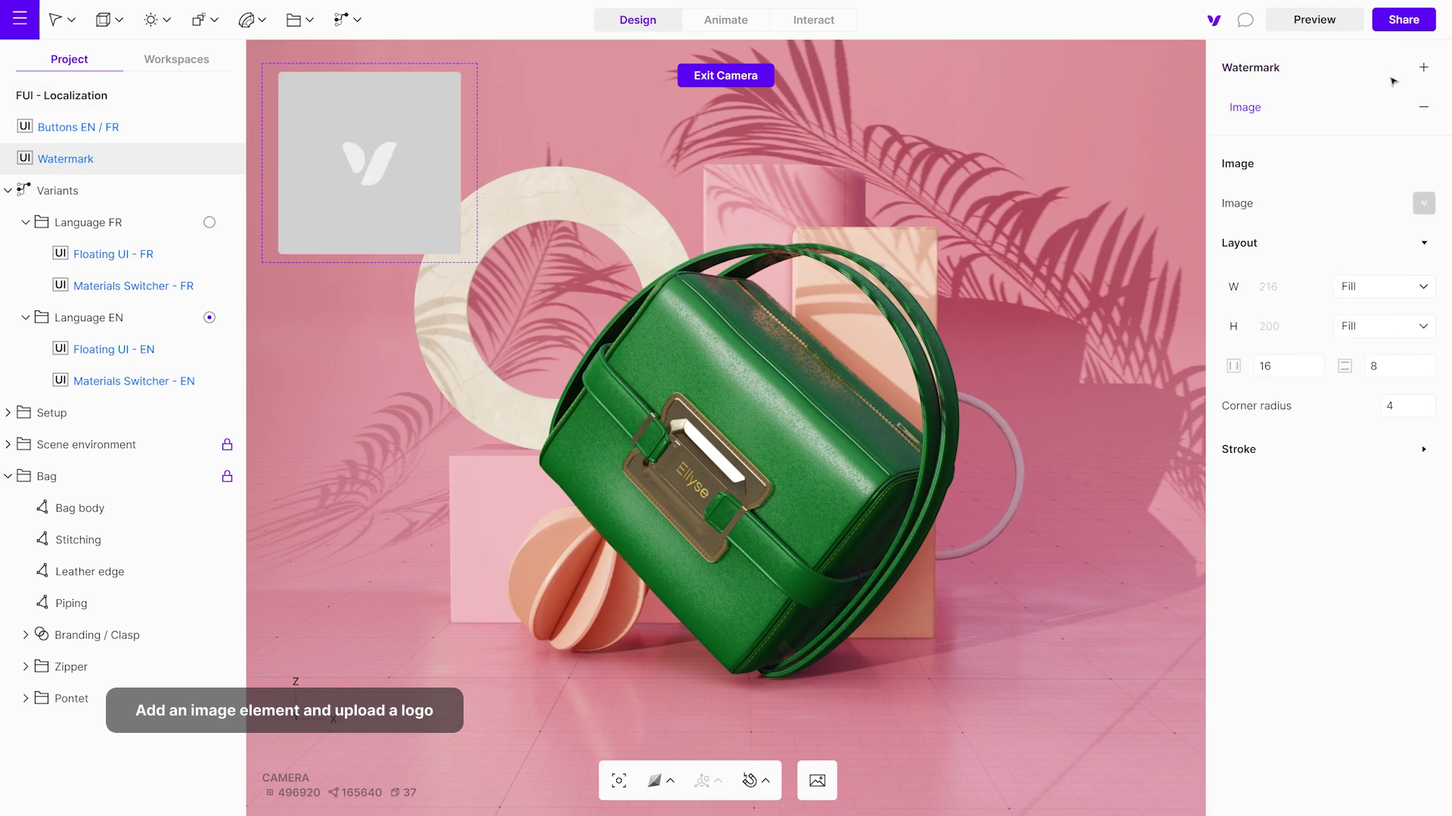
left_click(1424, 203)
left_click(1091, 158)
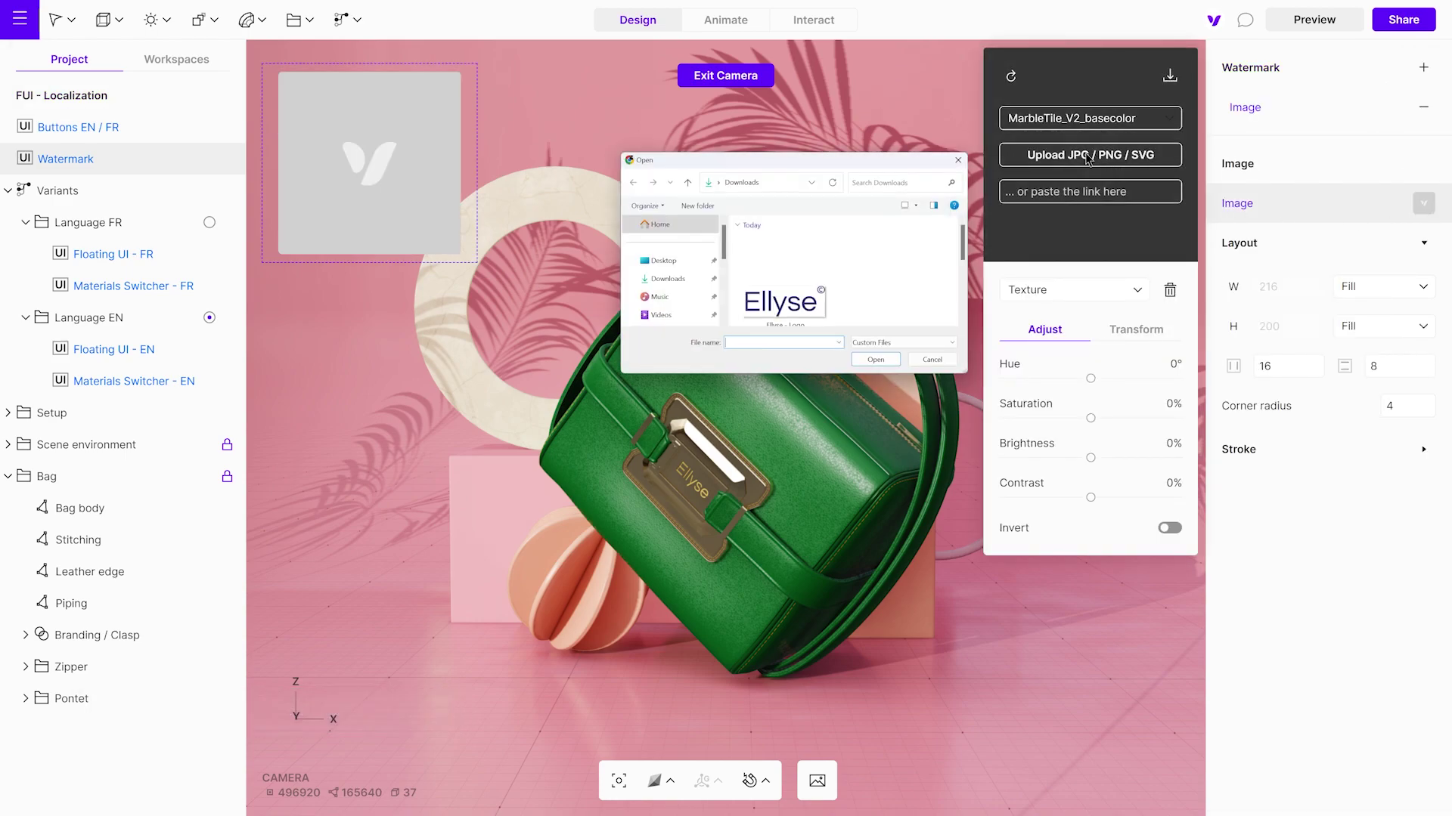
left_click(794, 310)
left_click(875, 360)
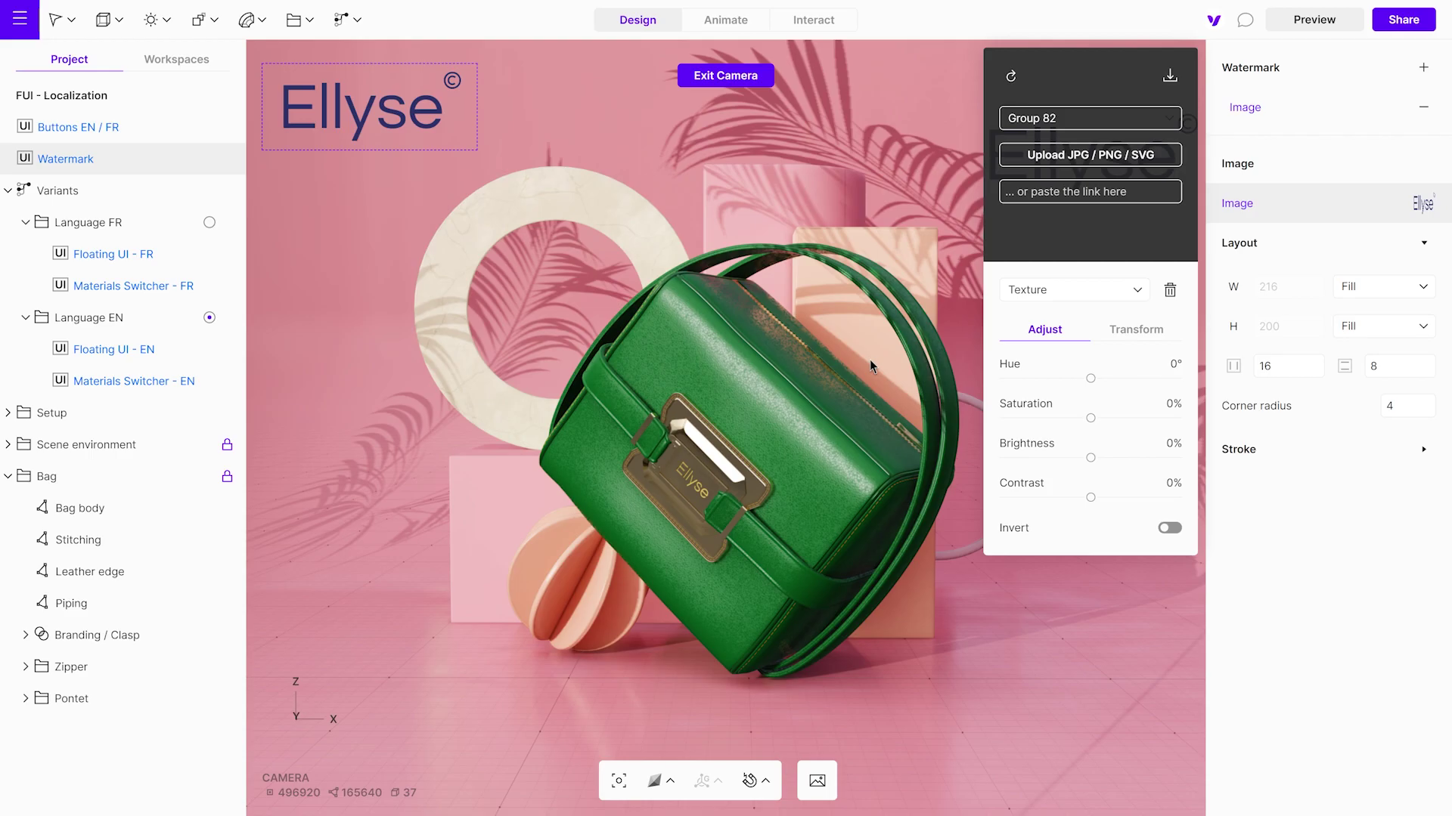
left_click(869, 361)
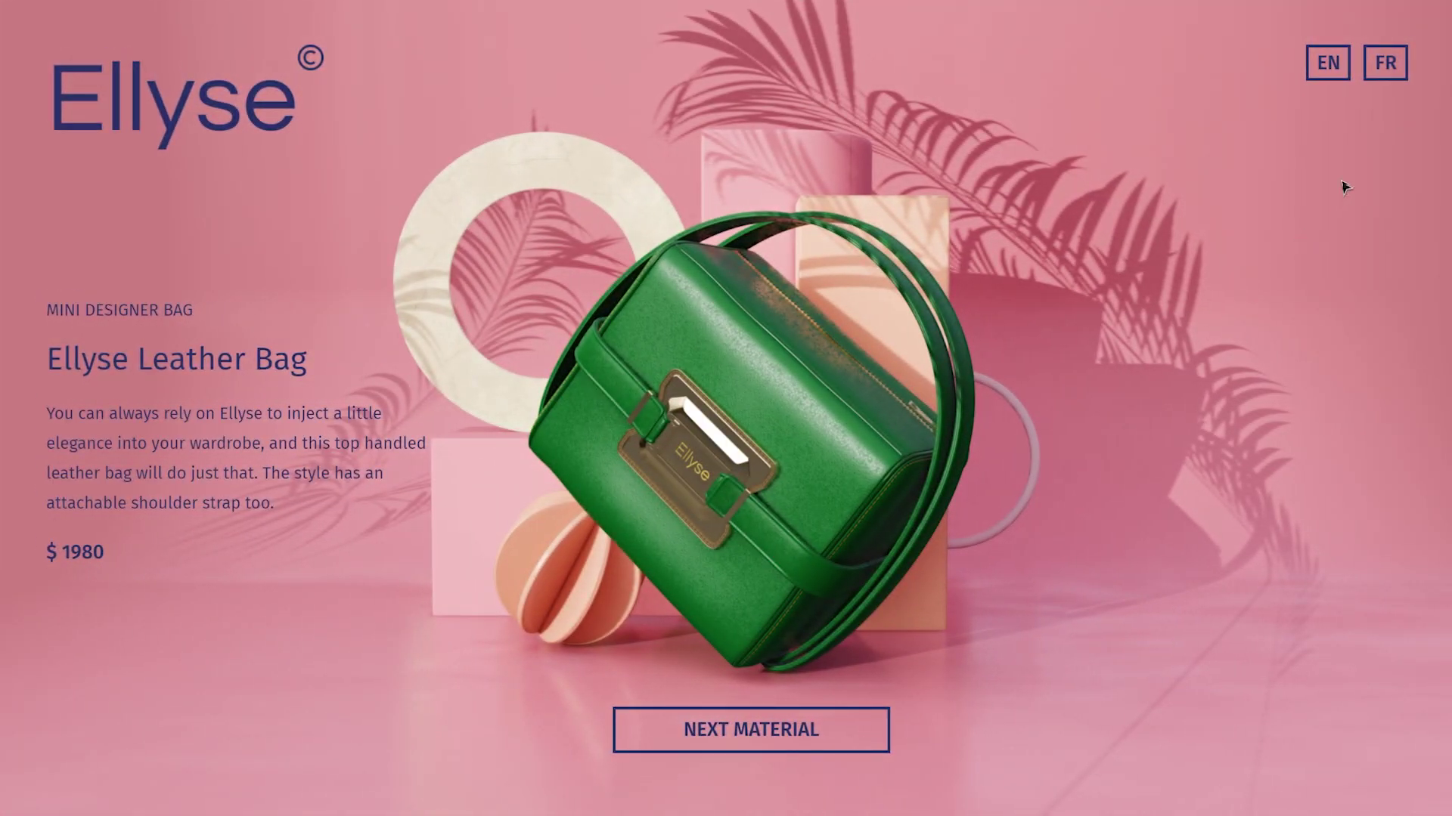
Step: Test the finished scene by switching to French and back to English and cycling the bag material in each language
left_click(1388, 75)
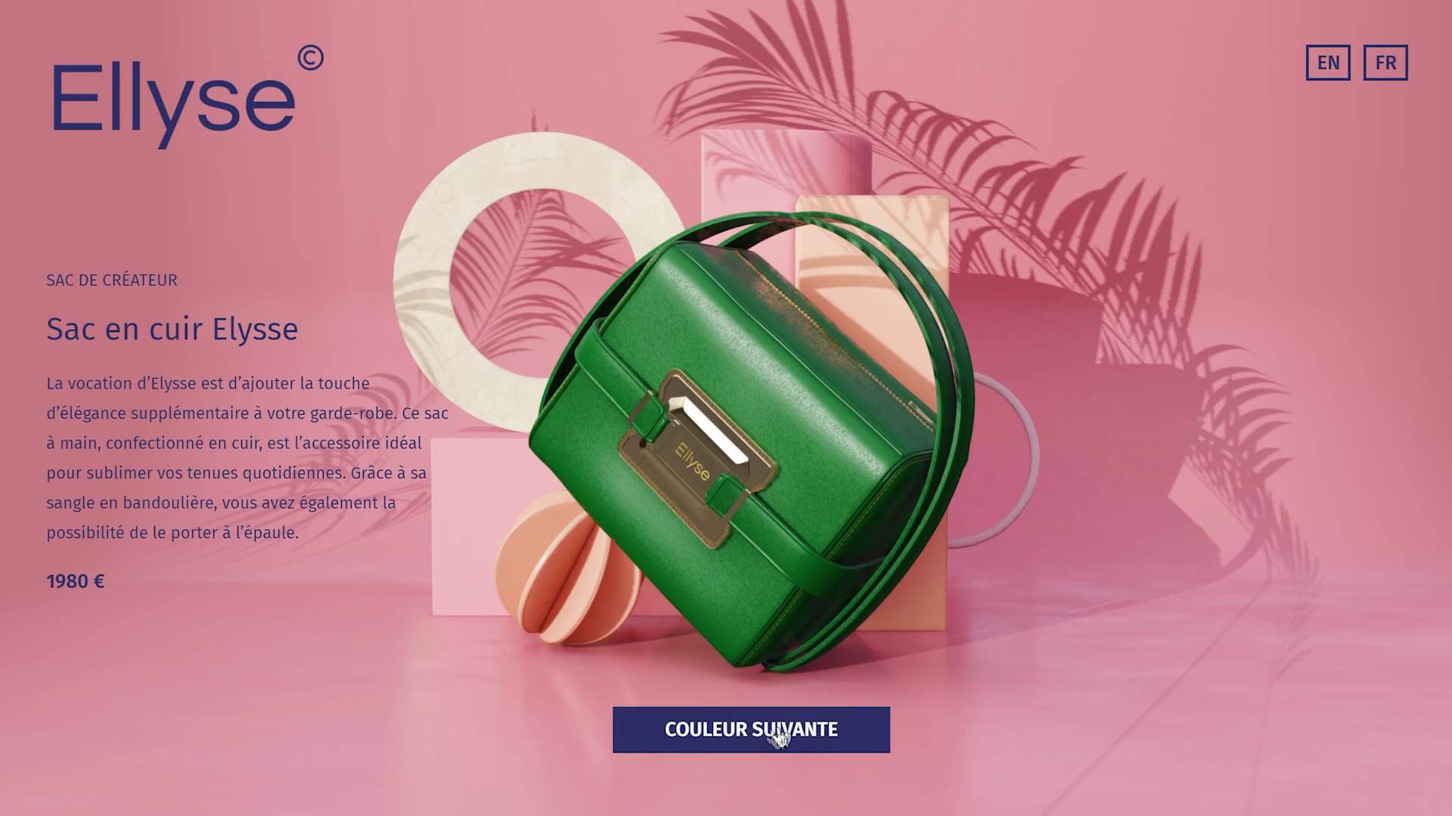
left_click(751, 741)
left_click(750, 740)
left_click(1323, 79)
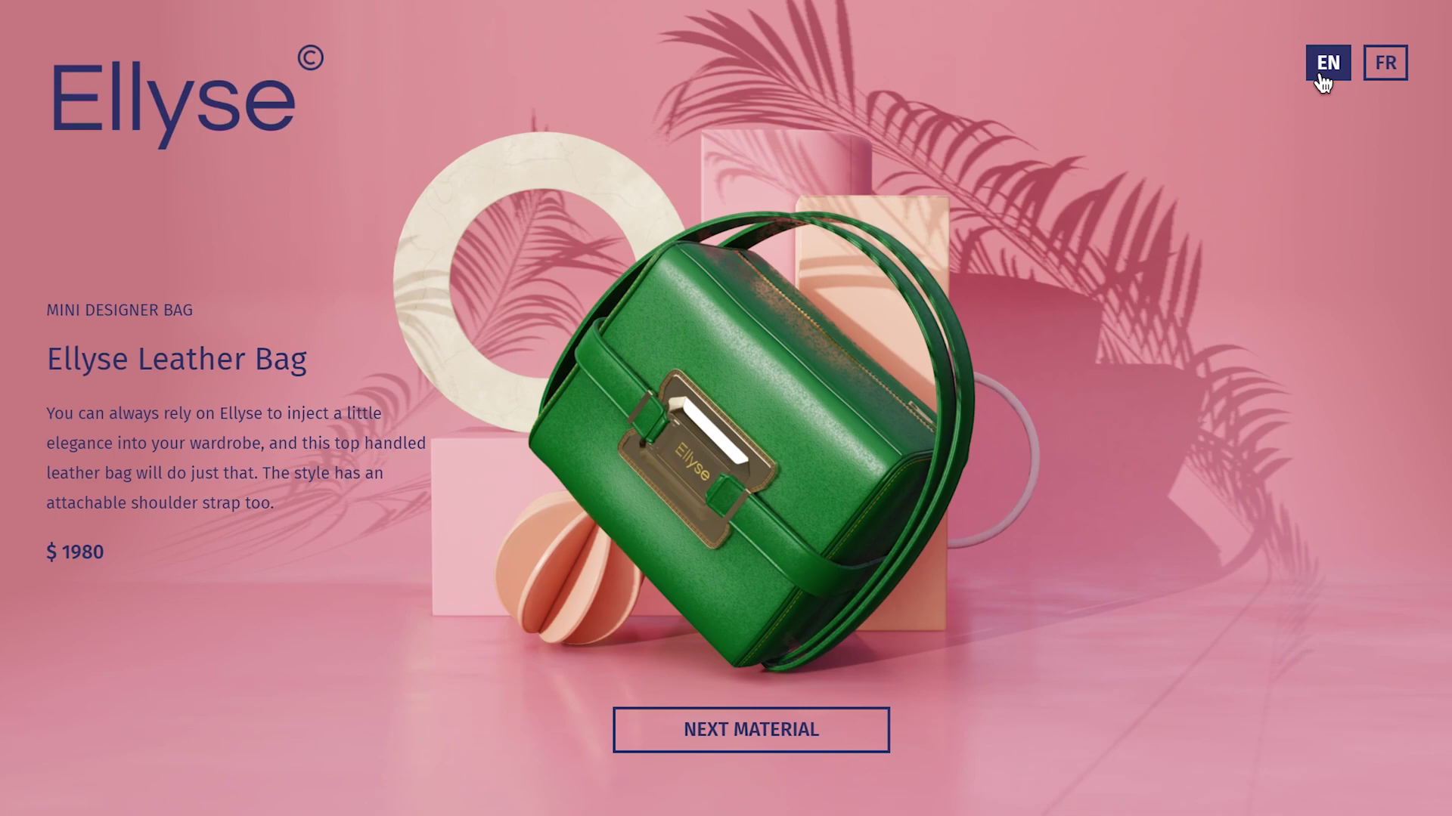
left_click(792, 743)
left_click(771, 746)
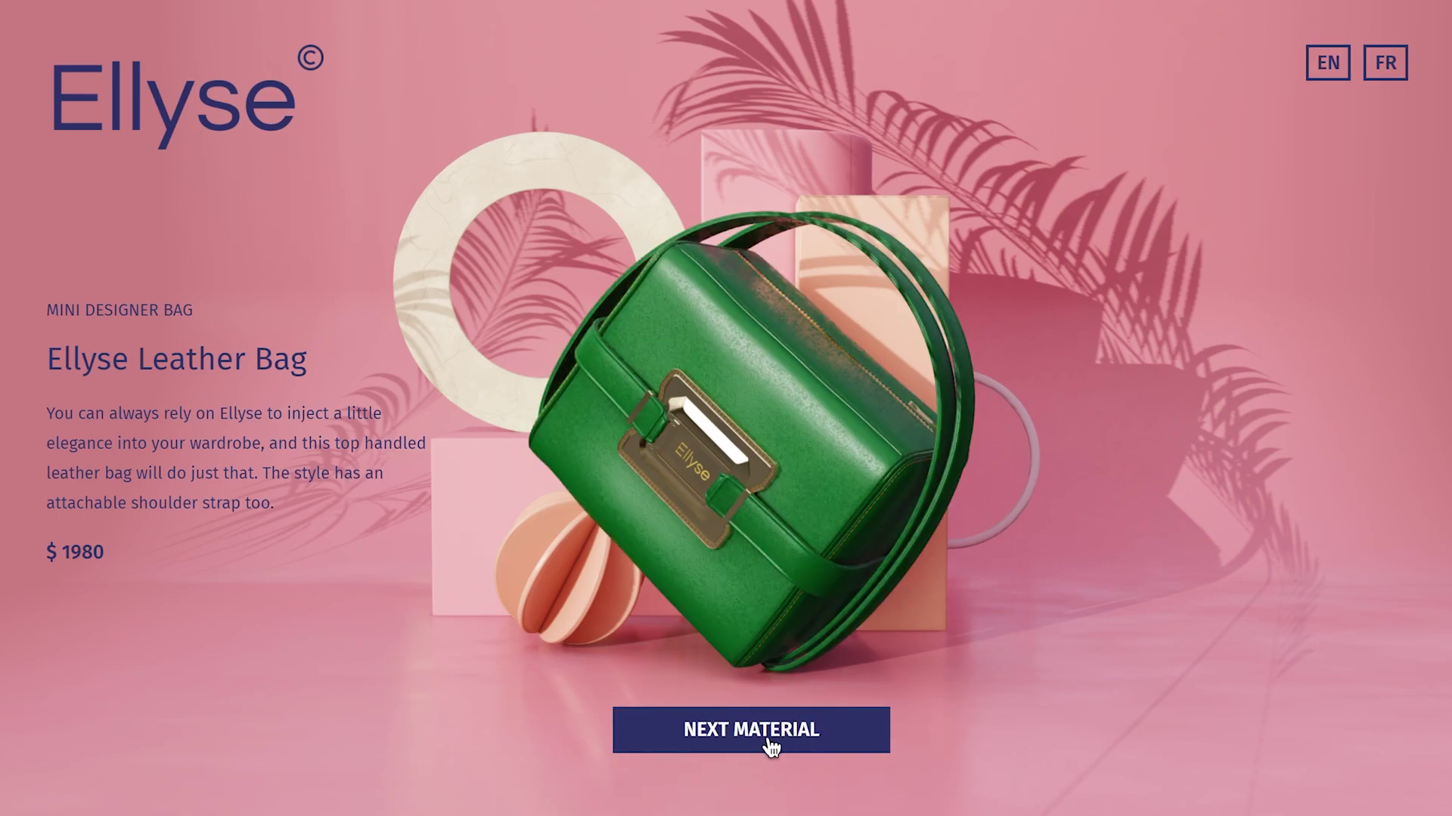